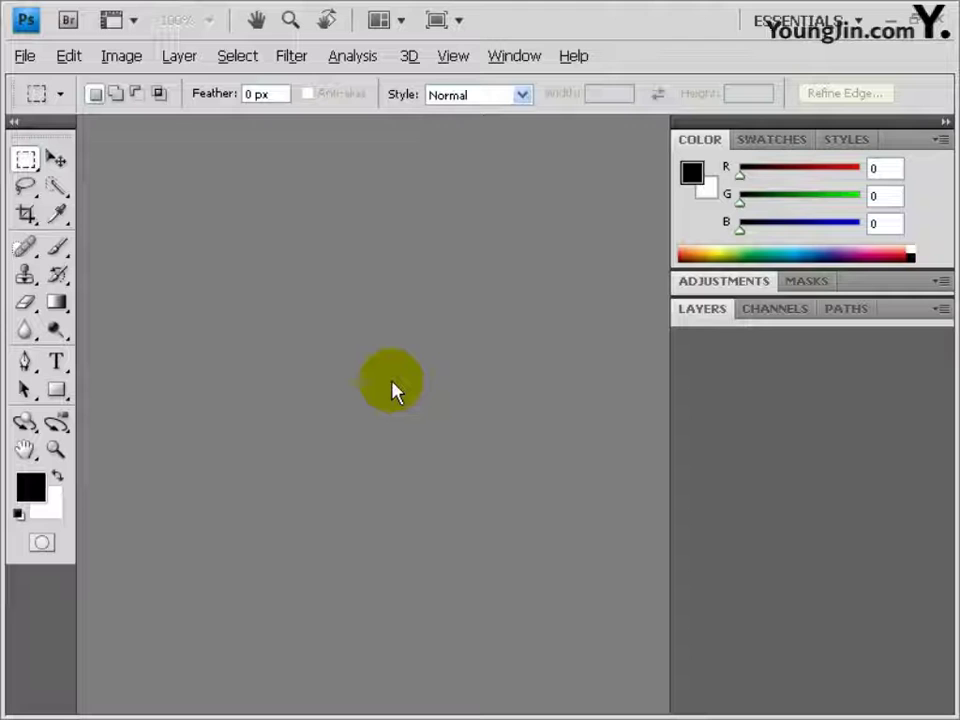
Step: Create a new CMYK document 176 mm wide and 236 mm high at 100 pixels/inch
{"action": "key", "text": "ctrl+n"}
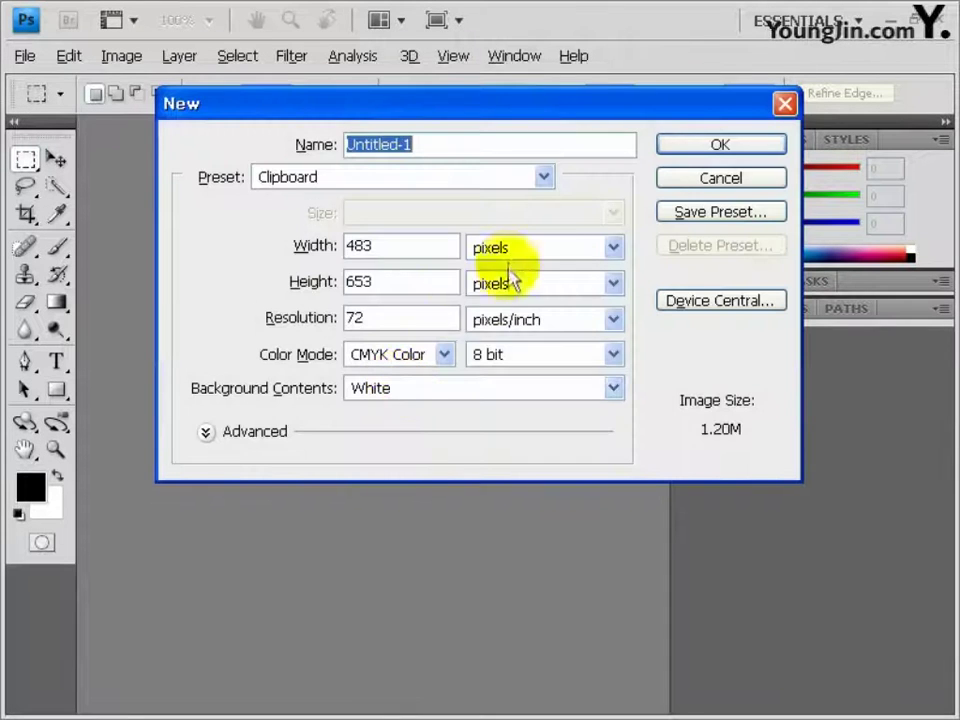
{"action": "left_click", "coordinate": [512, 246]}
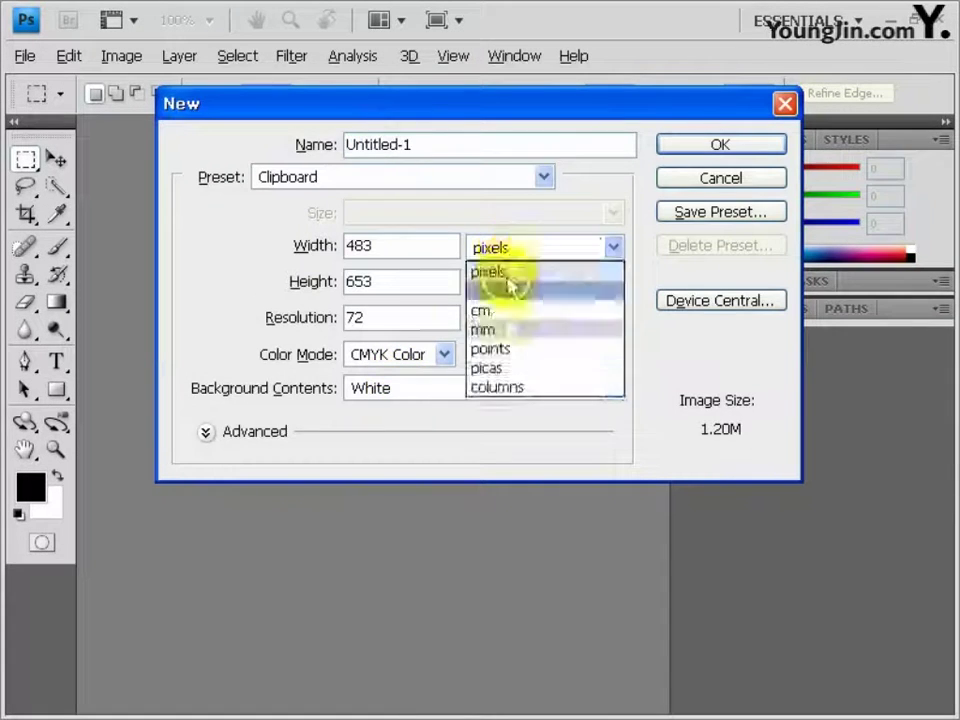
{"action": "left_click", "coordinate": [490, 328]}
{"action": "double_click", "coordinate": [418, 245]}
{"action": "type", "text": "176"}
{"action": "key", "text": "Tab"}
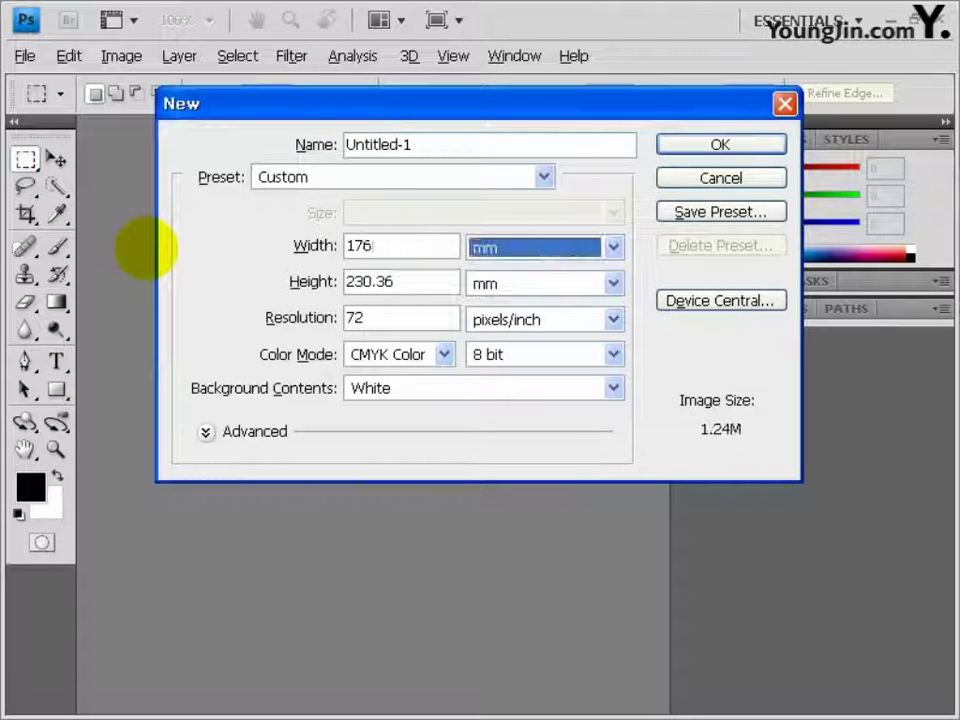
{"action": "key", "text": "Tab"}
{"action": "type", "text": "2"}
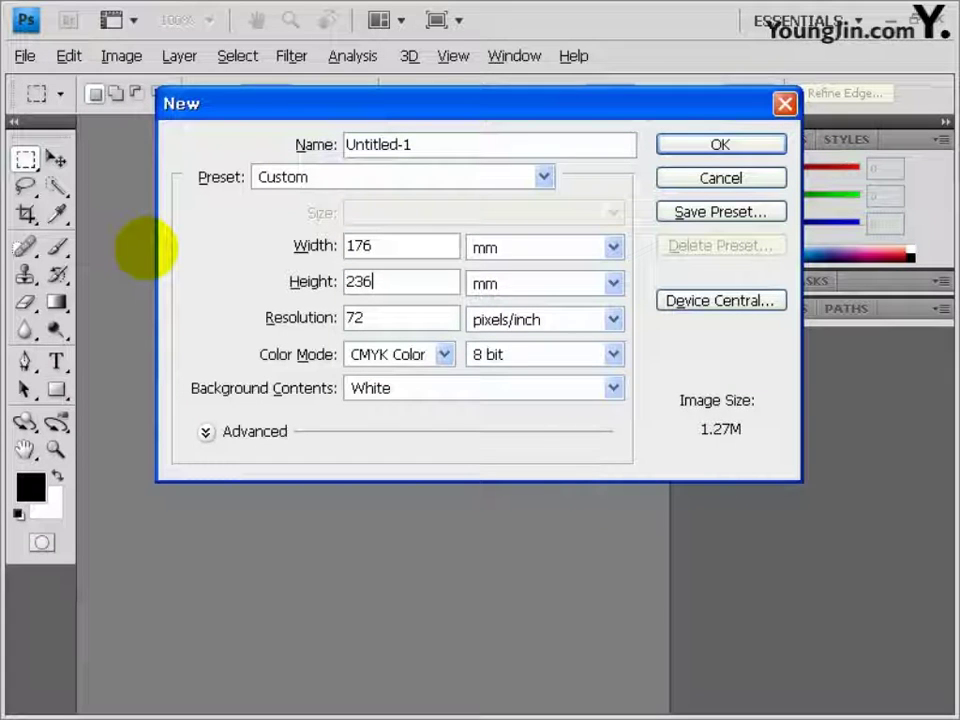
{"action": "key", "text": "Tab"}
{"action": "key", "text": "Tab"}
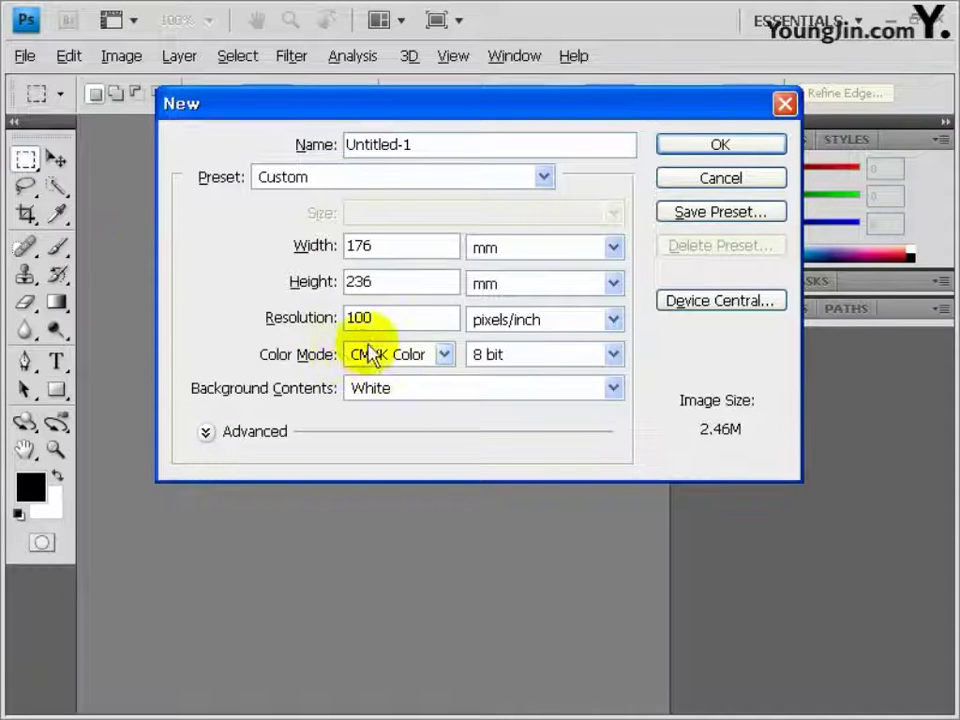
{"action": "left_click", "coordinate": [684, 146]}
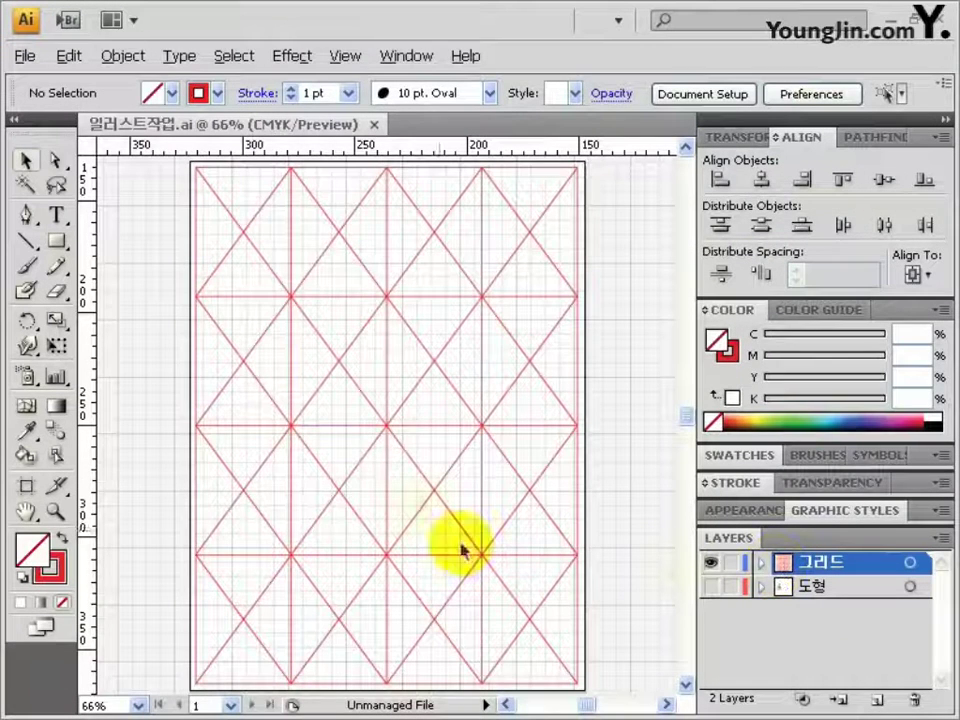
Step: Copy the red grid from 일러스트작업.ai in Illustrator and paste it into the new Photoshop document as pixels
{"action": "left_click", "coordinate": [390, 427]}
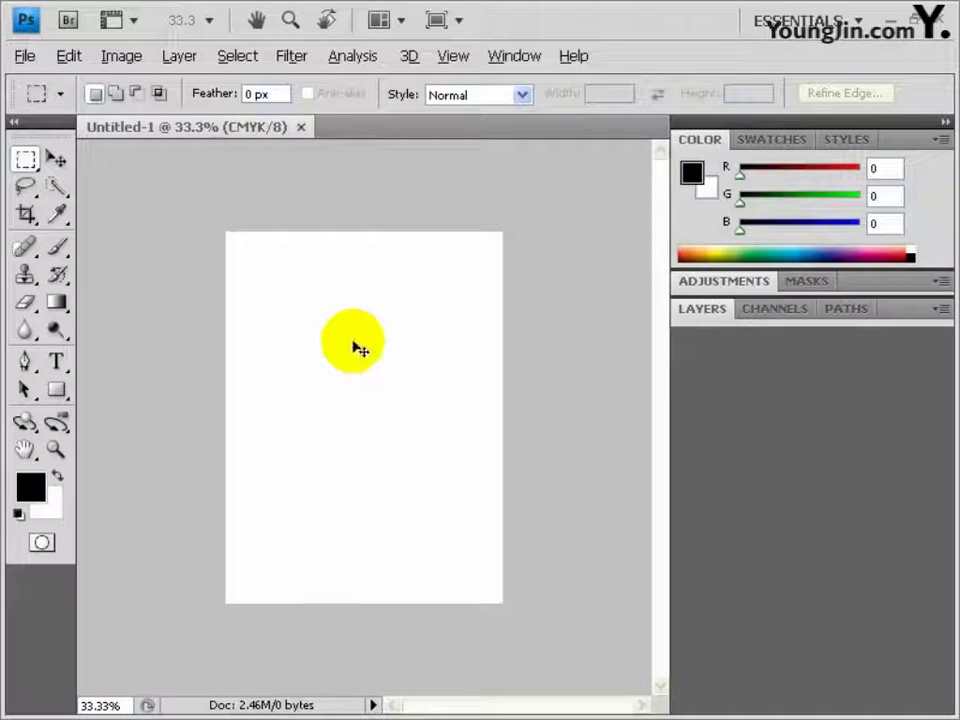
{"action": "key", "text": "ctrl+v"}
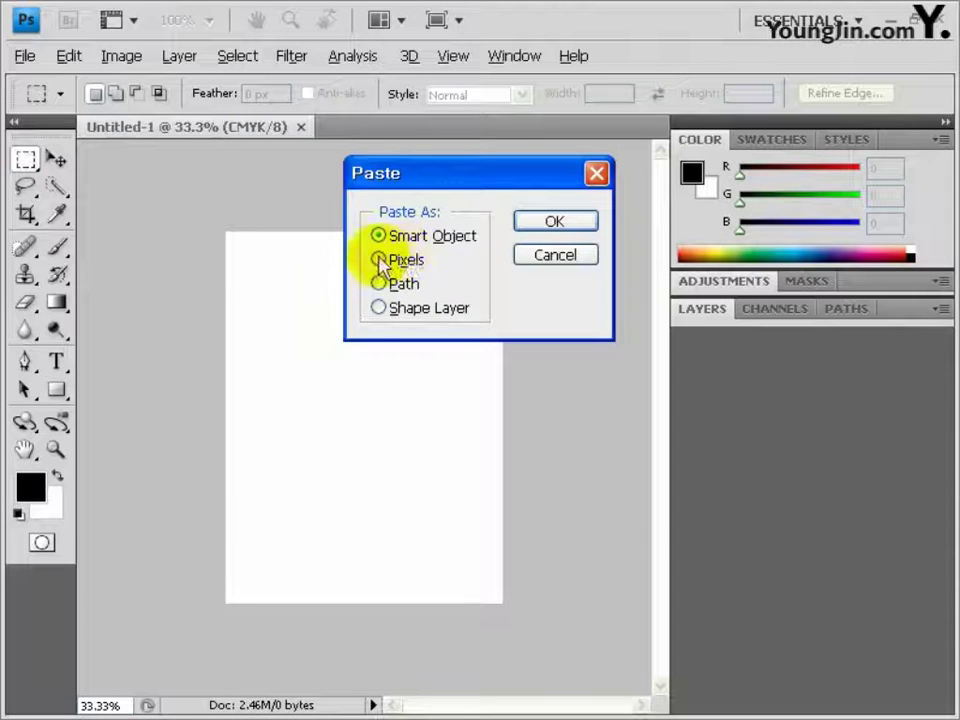
{"action": "left_click", "coordinate": [380, 260]}
{"action": "left_click", "coordinate": [549, 223]}
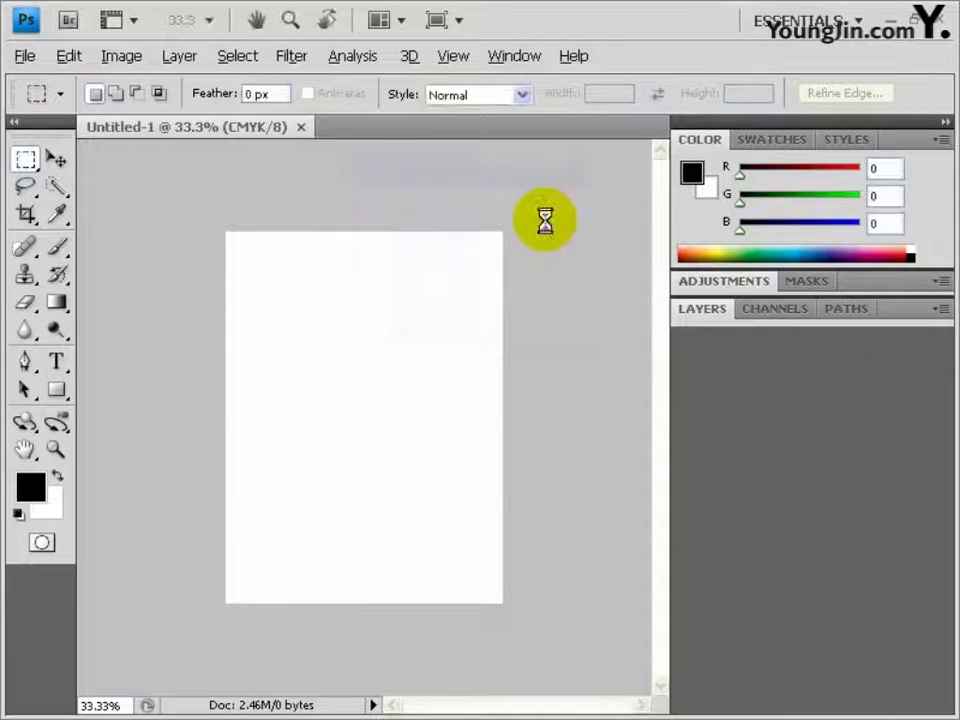
Step: Rename the pasted grid layer as 그리드 and lock all its attributes
{"action": "left_click", "coordinate": [700, 309]}
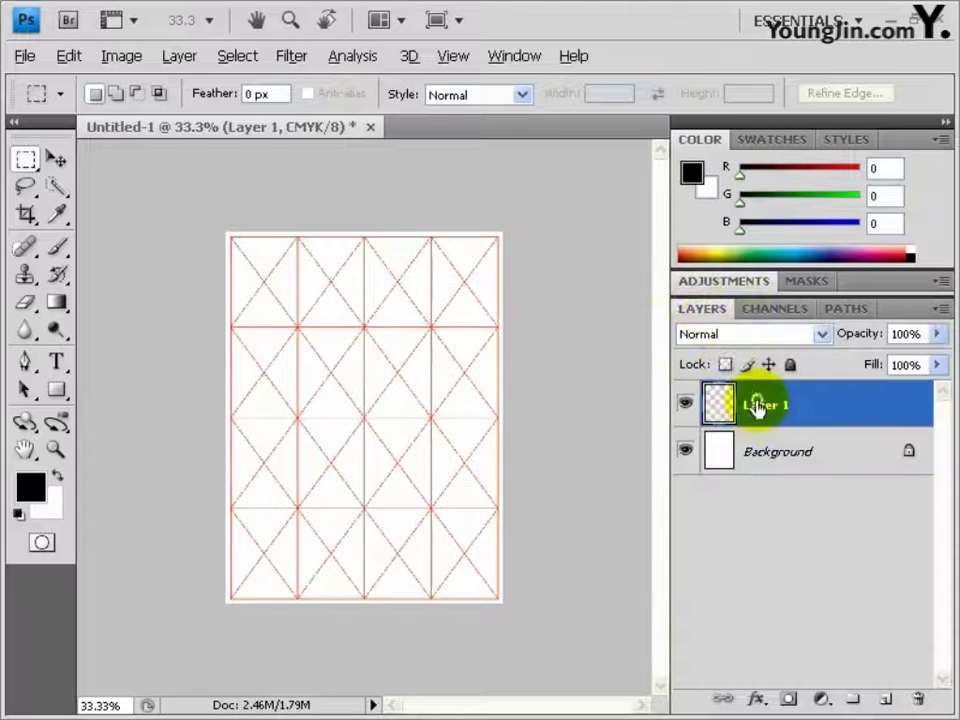
{"action": "double_click", "coordinate": [757, 405]}
{"action": "type", "text": "그리"}
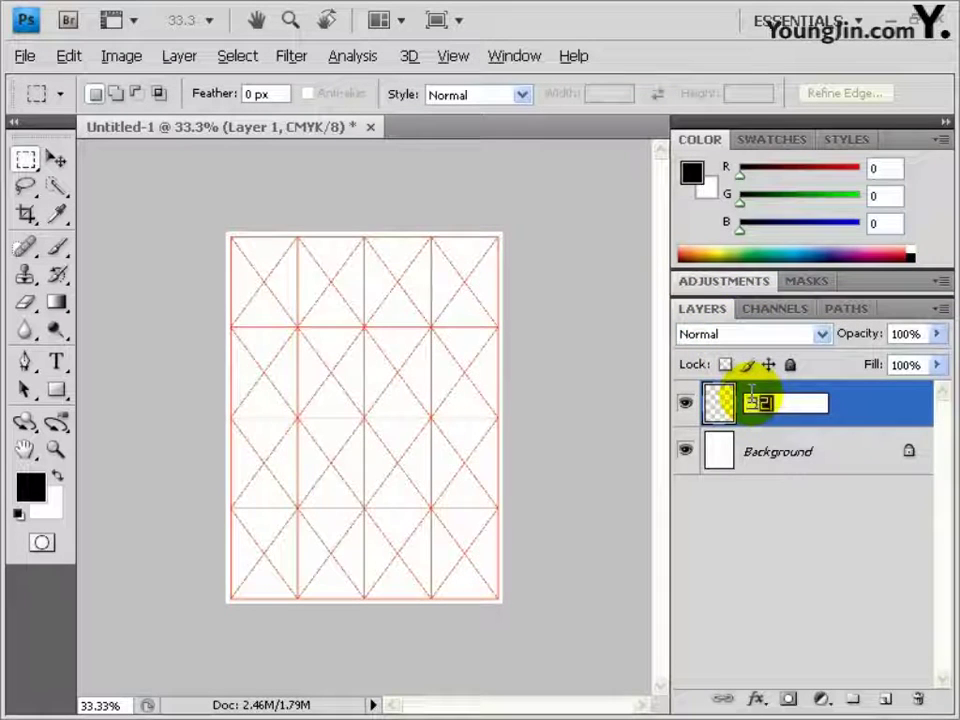
{"action": "type", "text": "드"}
{"action": "left_click", "coordinate": [791, 365]}
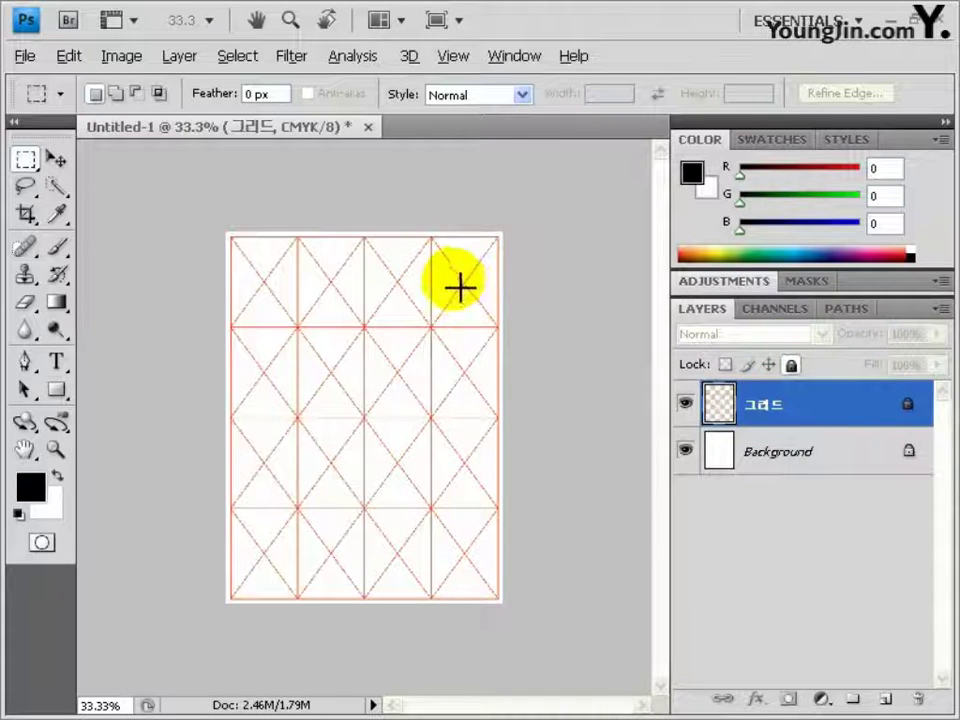
Step: Save the document in the 작업 folder as 포토샵작업 in Photoshop format
{"action": "key", "text": "ctrl+s"}
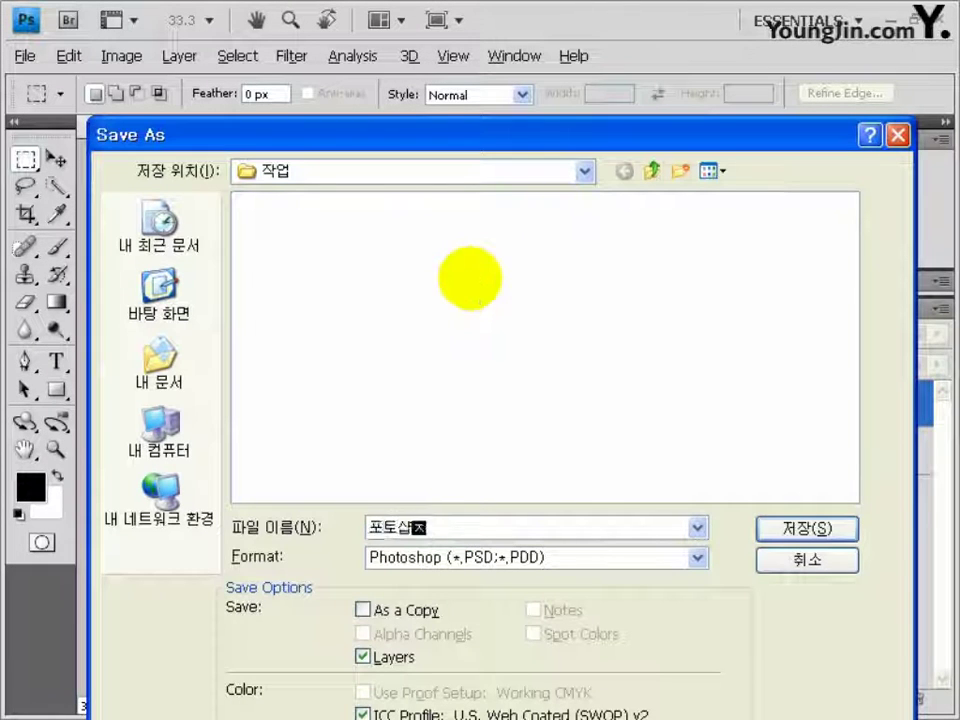
{"action": "type", "text": "포토샵작업"}
{"action": "key", "text": "Return"}
{"action": "key", "text": "Return"}
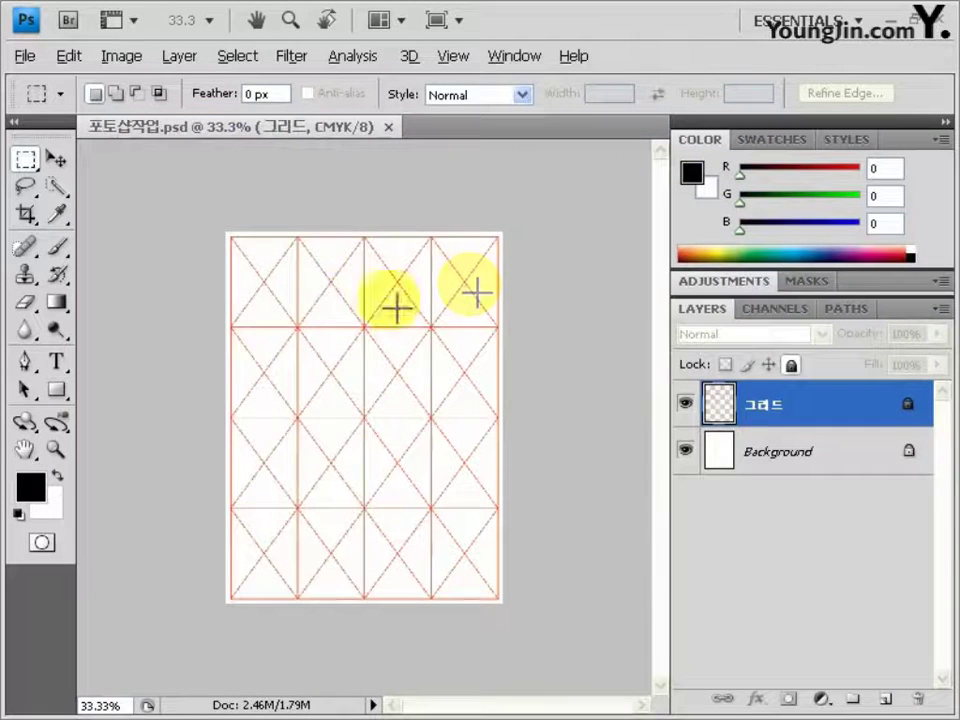
Step: Open 낡은종이.jpg from the 수험자료 folder and copy its entire image into 포토샵작업.psd
{"action": "double_click", "coordinate": [23, 455]}
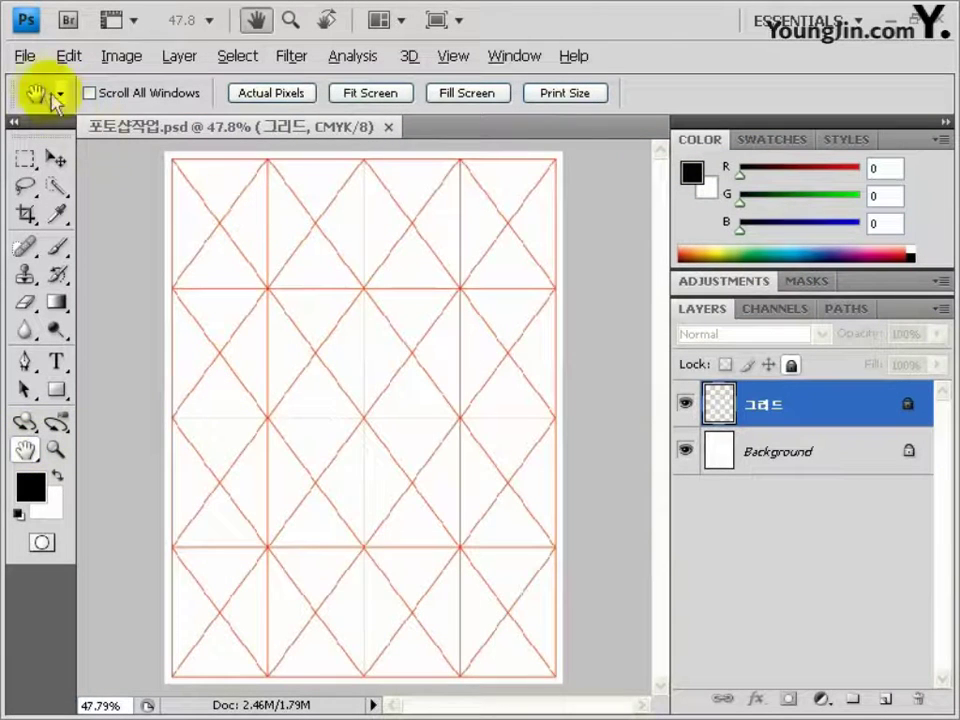
{"action": "left_click", "coordinate": [22, 57]}
{"action": "left_click", "coordinate": [36, 100]}
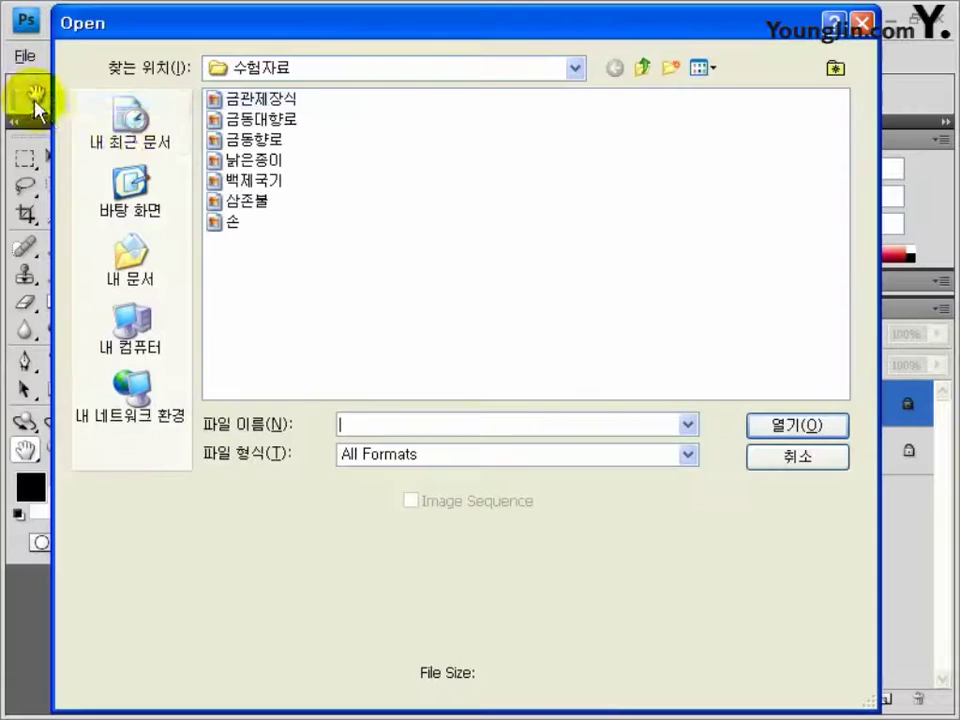
{"action": "double_click", "coordinate": [243, 161]}
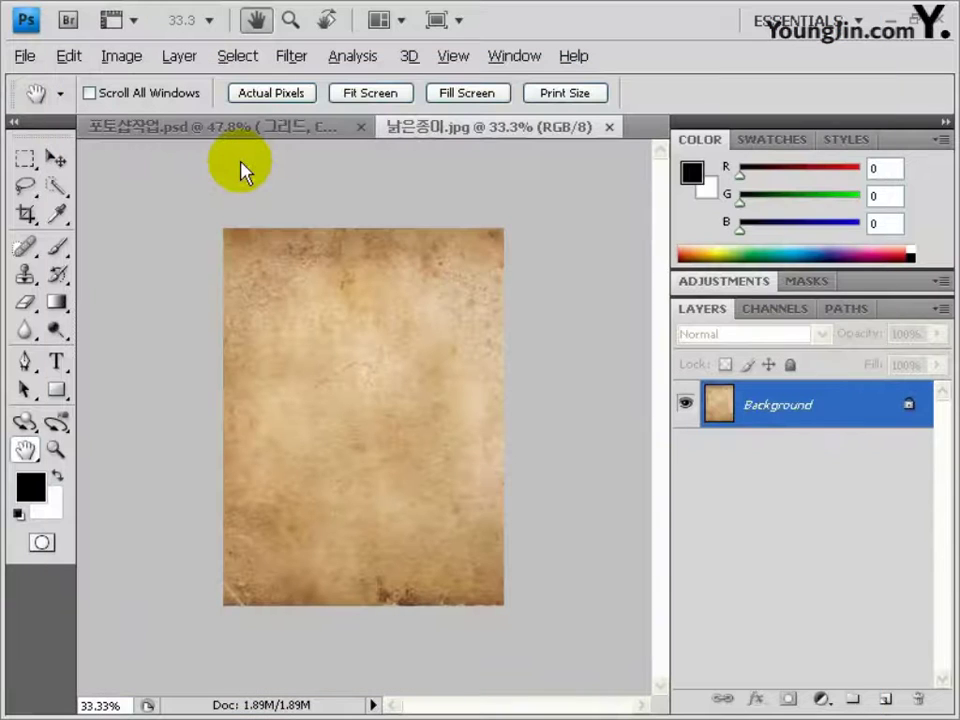
{"action": "key", "text": "ctrl+a"}
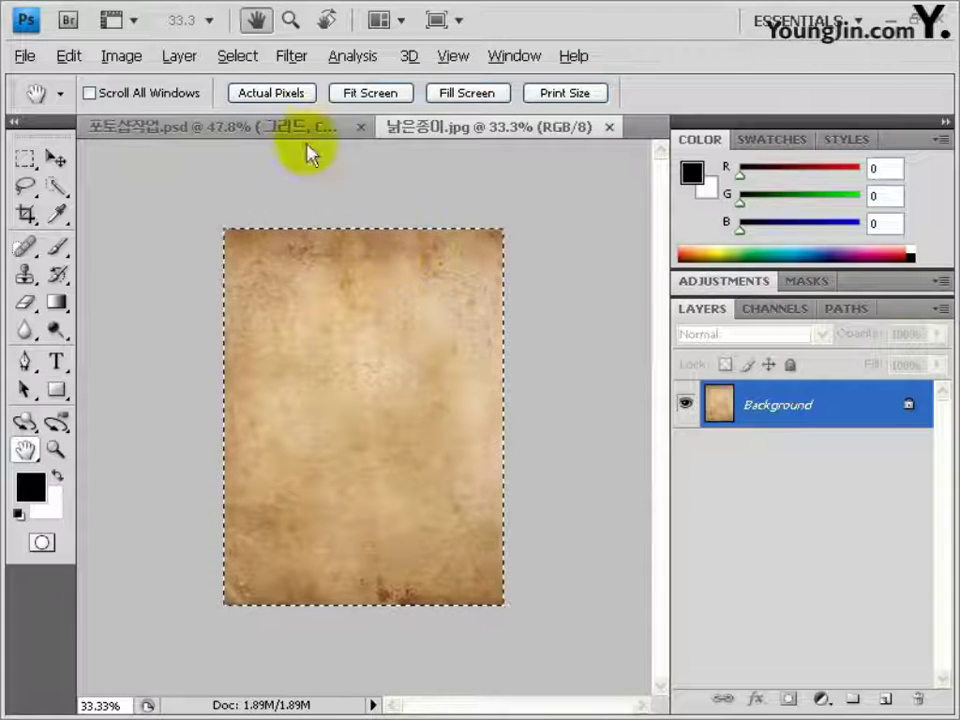
{"action": "left_click", "coordinate": [285, 127]}
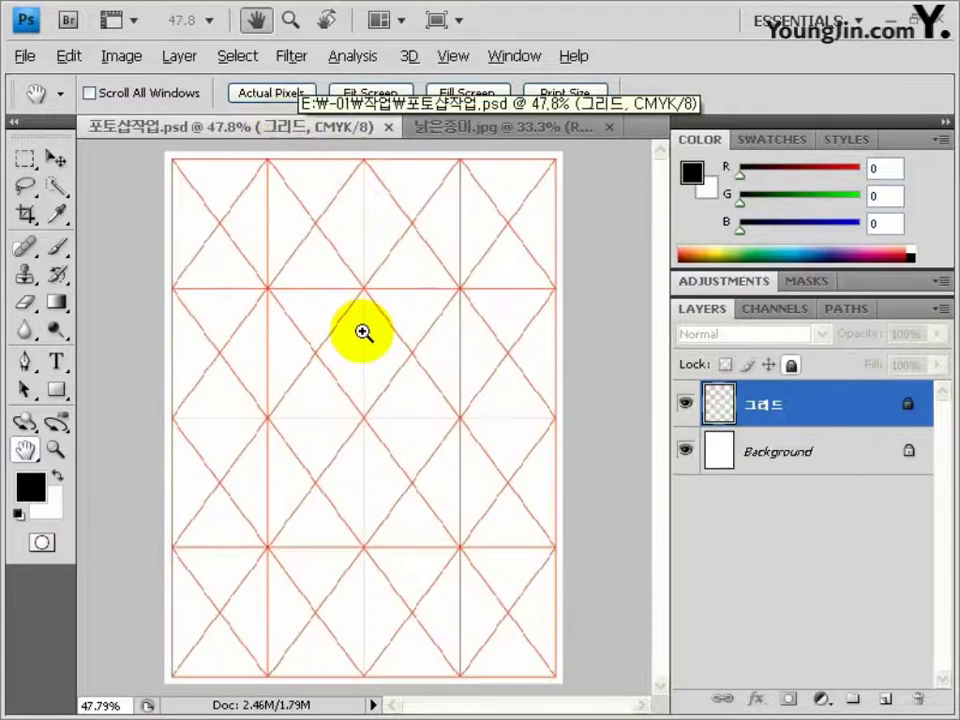
{"action": "key", "text": "ctrl+v"}
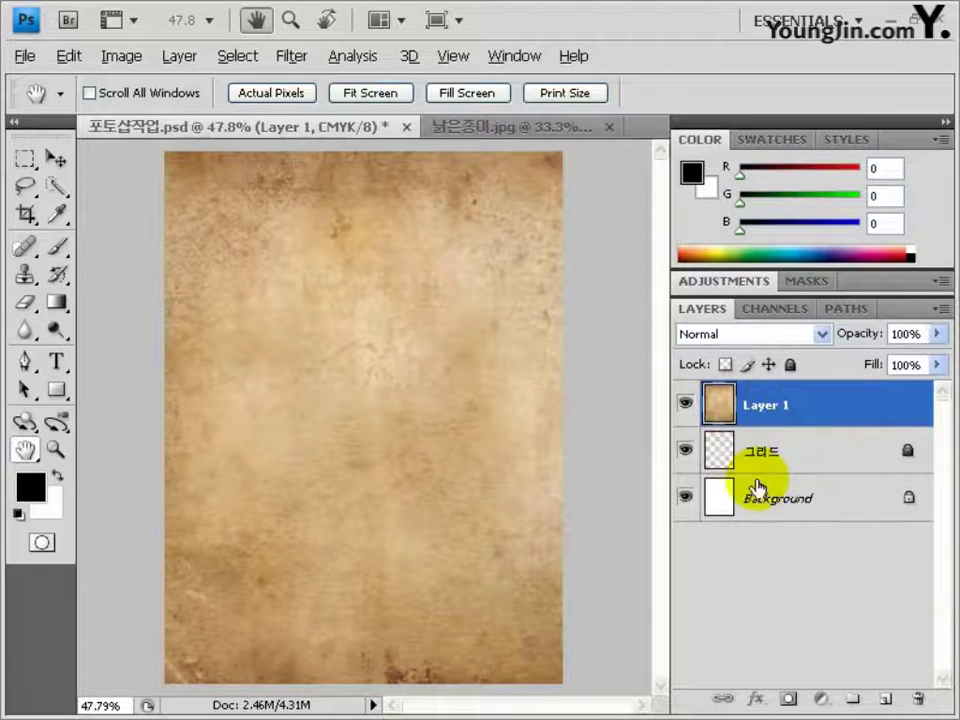
Step: Move the old-paper layer below the 그리드 layer and rename it 배경
{"action": "left_click_drag", "start_coordinate": [760, 407], "coordinate": [758, 458]}
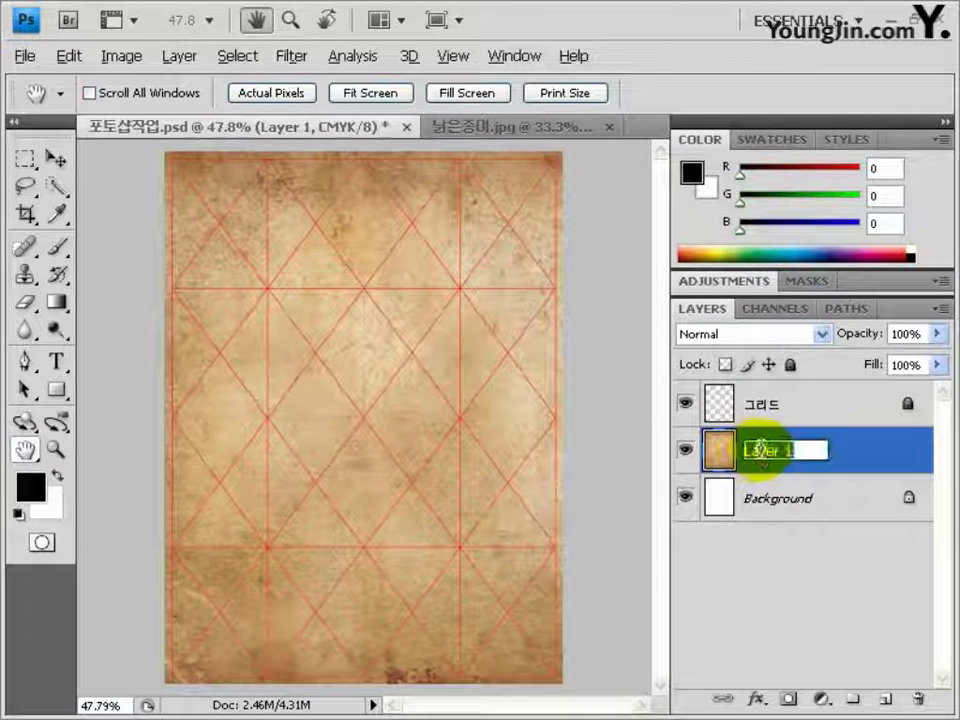
{"action": "type", "text": "경"}
{"action": "key", "text": "Return"}
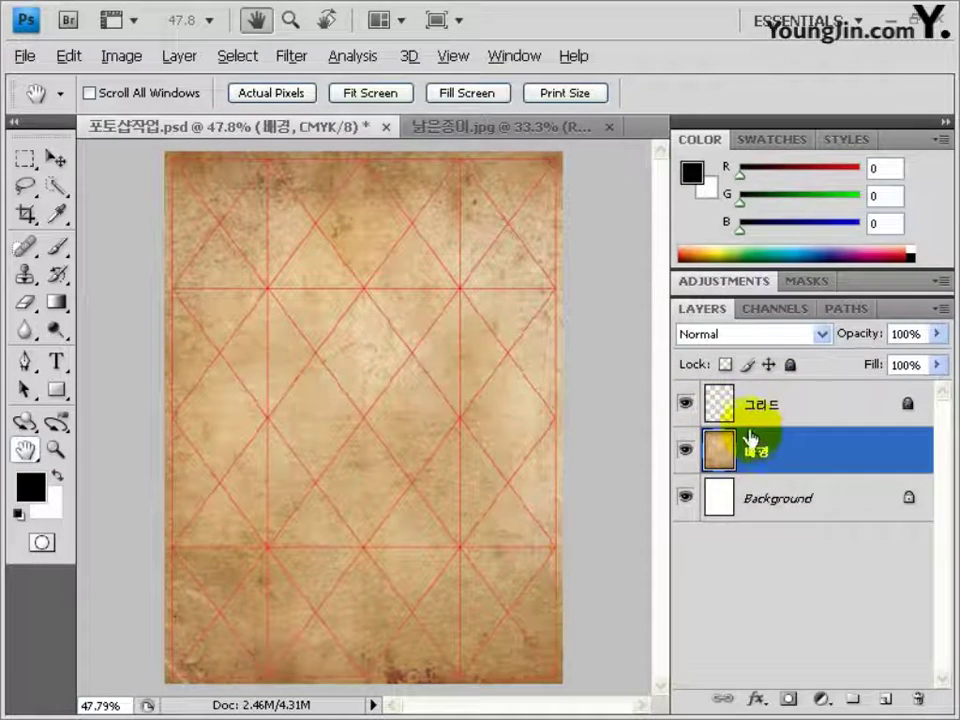
Step: Open 백제국기.jpg and copy its entire image into 포토샵작업.psd above the 배경 layer
{"action": "double_click", "coordinate": [41, 599]}
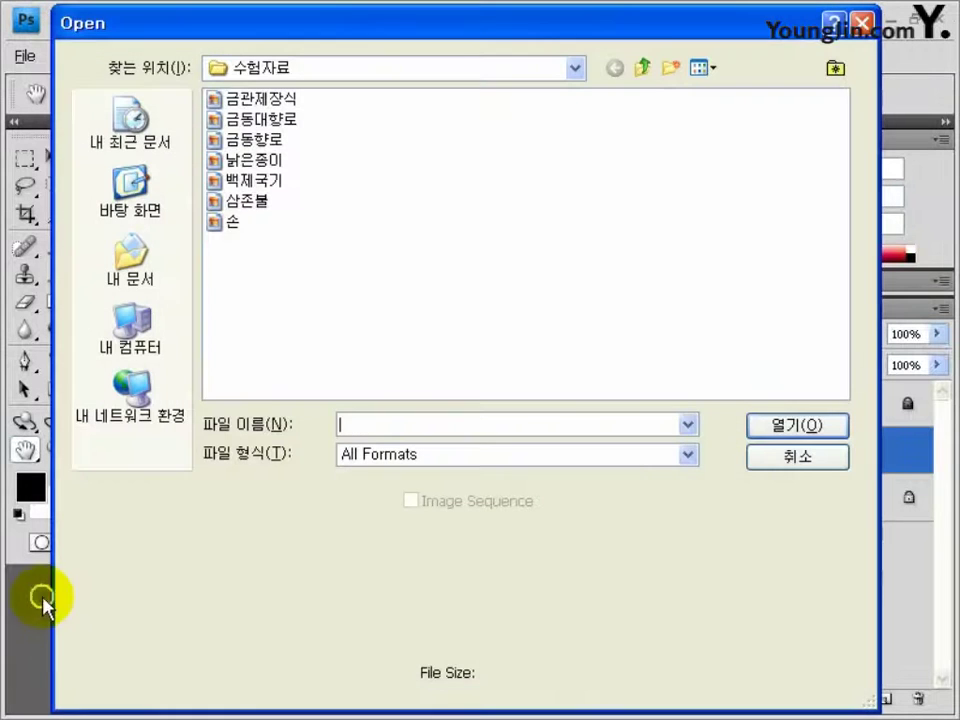
{"action": "double_click", "coordinate": [247, 181]}
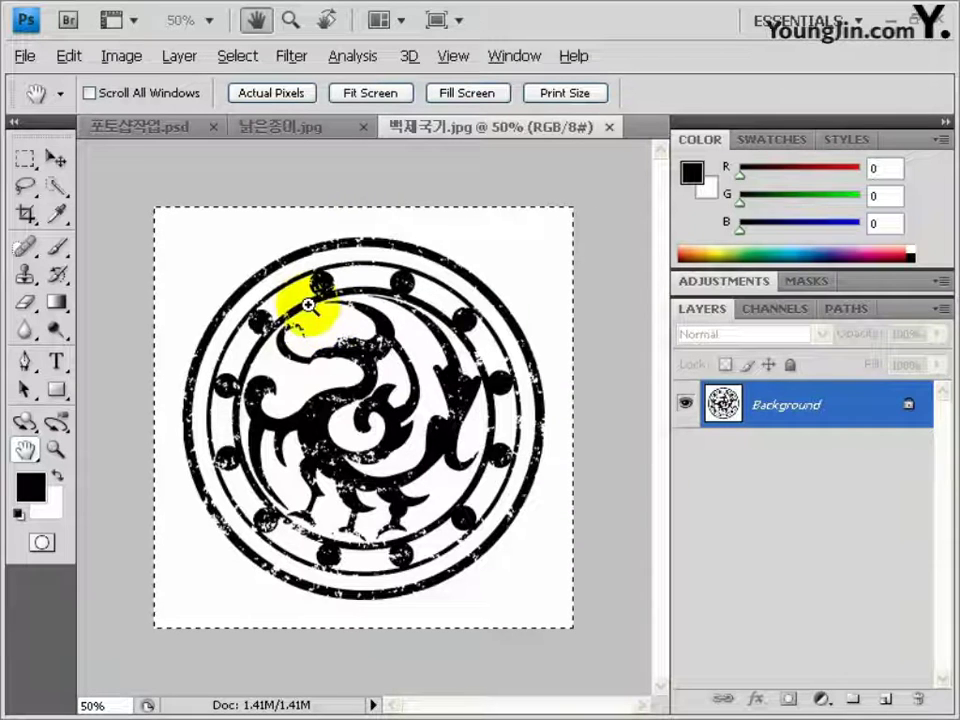
{"action": "left_click", "coordinate": [147, 128]}
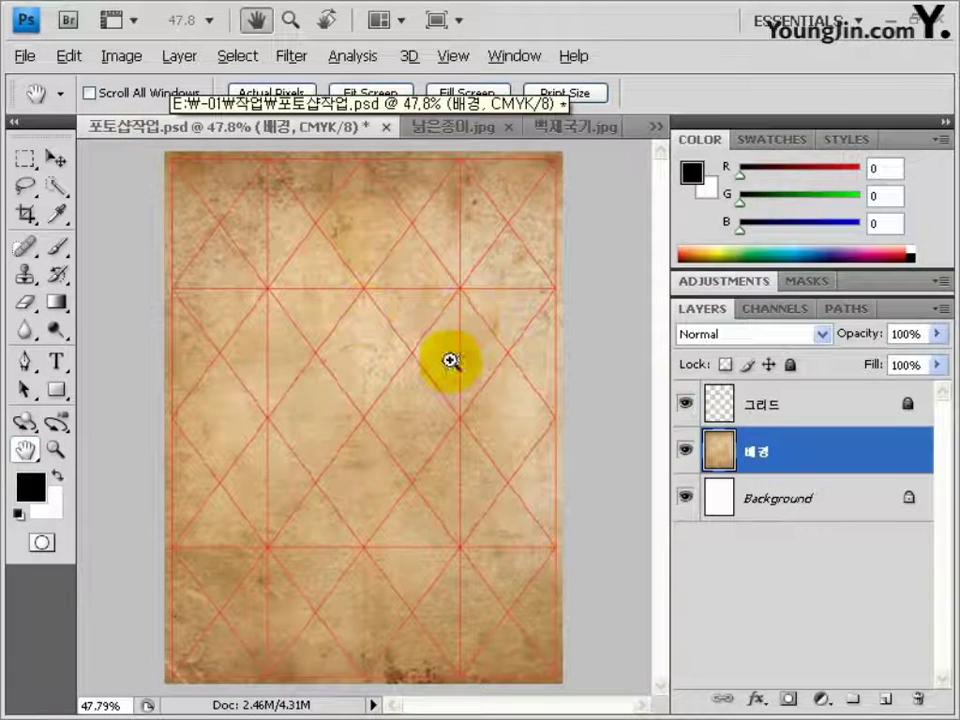
{"action": "left_click_drag", "start_coordinate": [450, 362], "coordinate": [450, 360]}
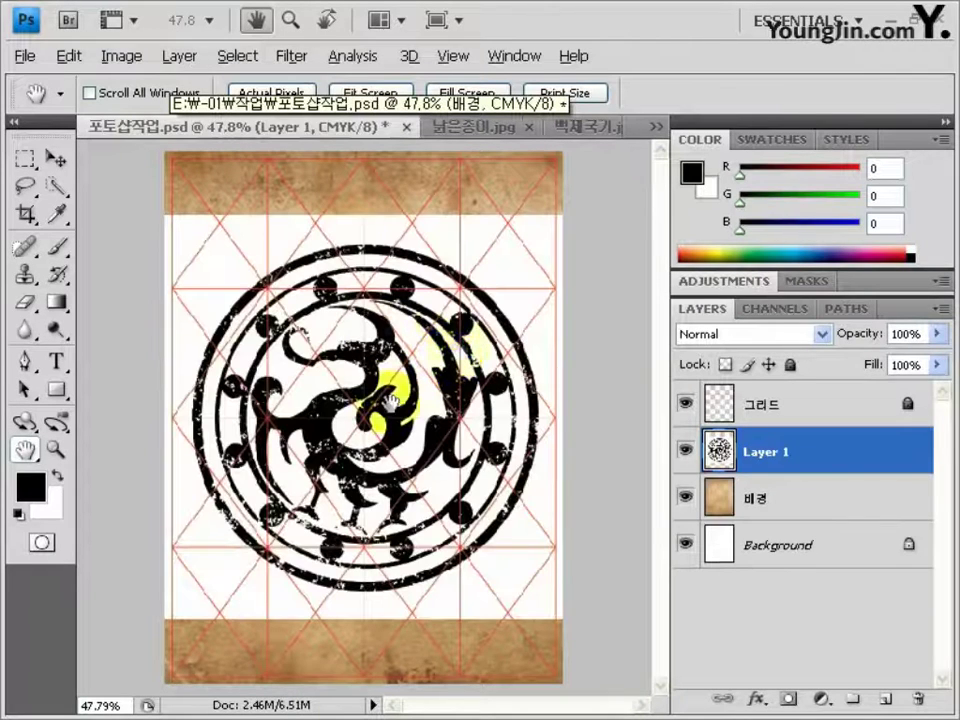
Step: Rename the pasted round emblem layer as 백제국기
{"action": "left_click", "coordinate": [52, 158]}
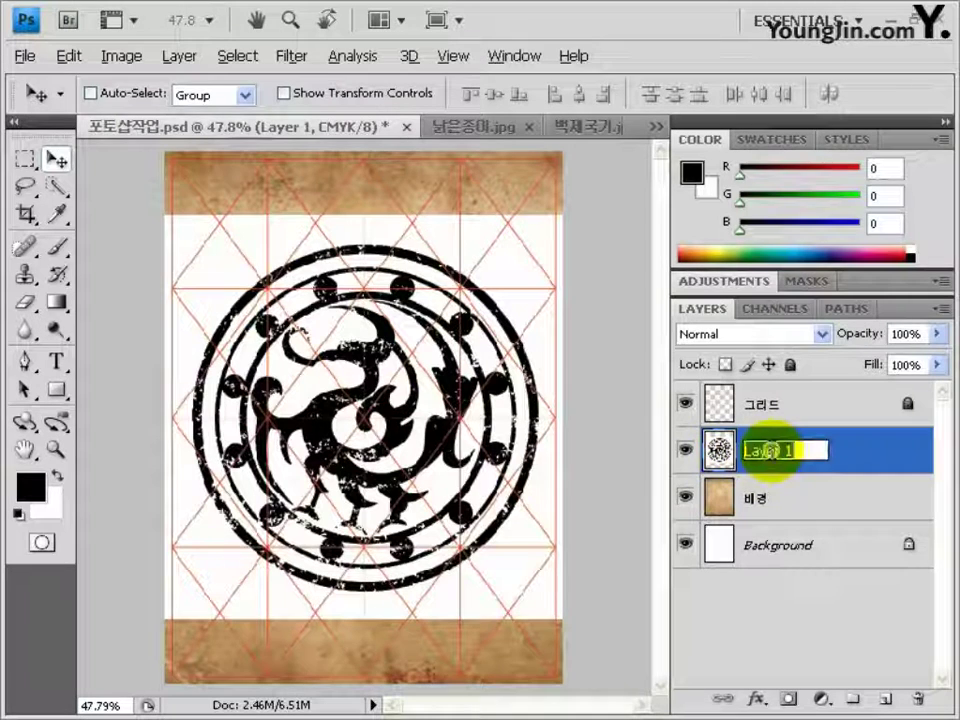
{"action": "type", "text": "백제"}
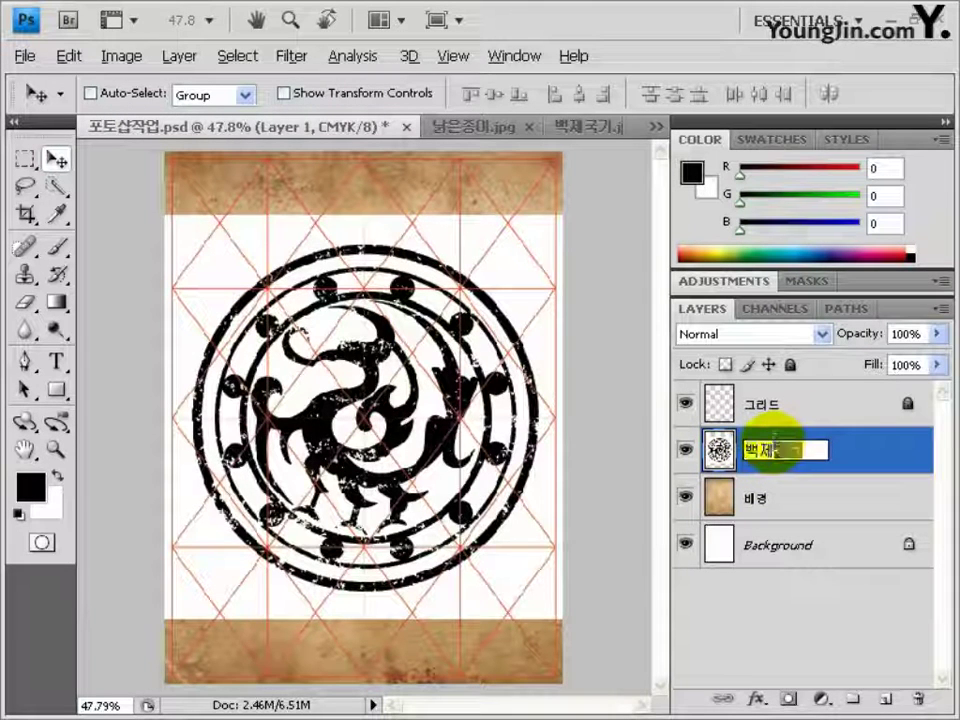
{"action": "type", "text": "국가"}
{"action": "key", "text": "Return"}
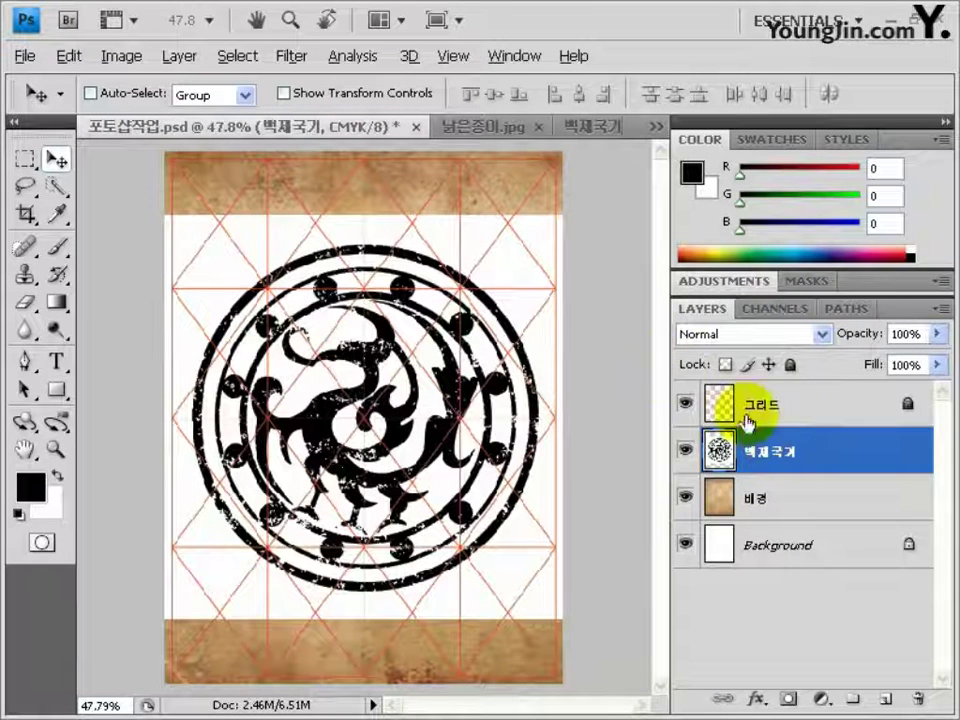
Step: Set the 백제국기 layer to Color Burn at 40% opacity and move the emblem to the page's upper-right area
{"action": "left_click", "coordinate": [817, 335]}
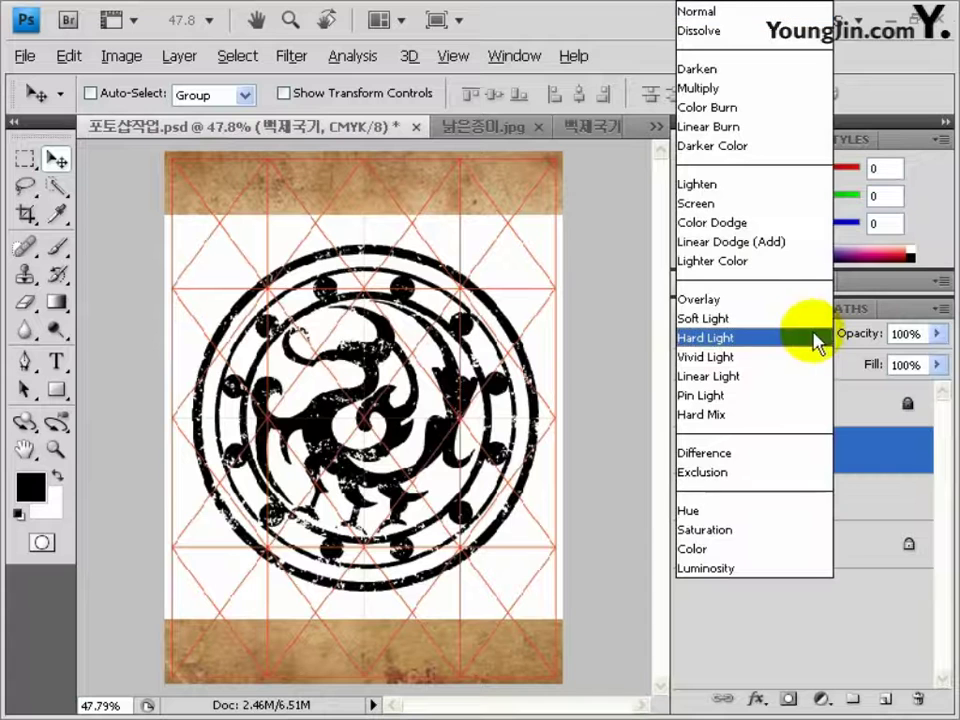
{"action": "left_click", "coordinate": [731, 110]}
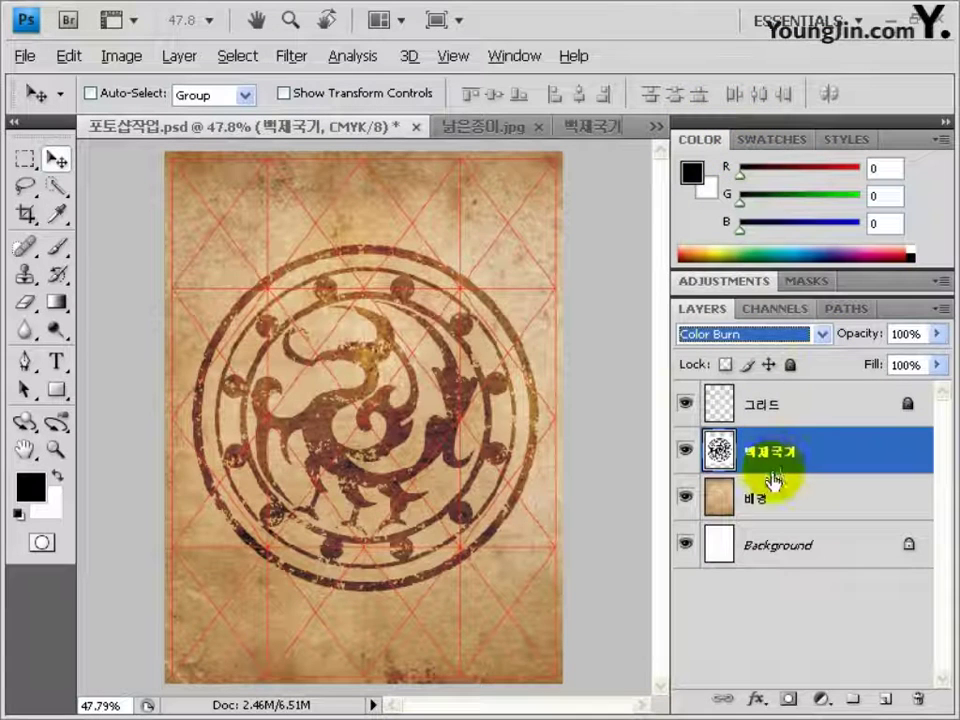
{"action": "left_click", "coordinate": [912, 334]}
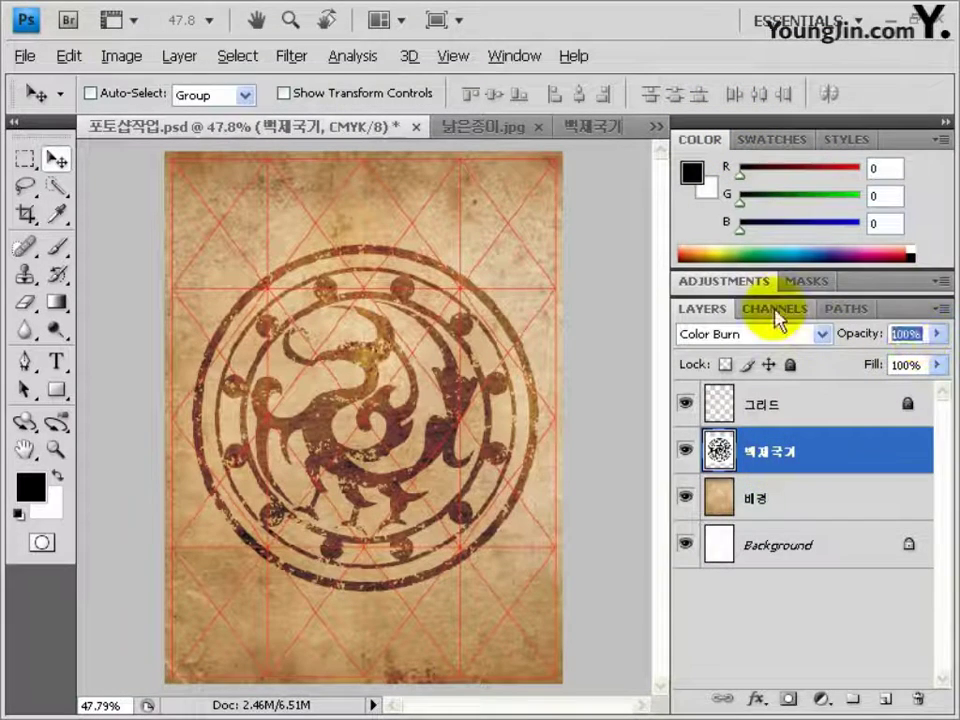
{"action": "type", "text": "40"}
{"action": "left_click_drag", "start_coordinate": [410, 342], "coordinate": [456, 167]}
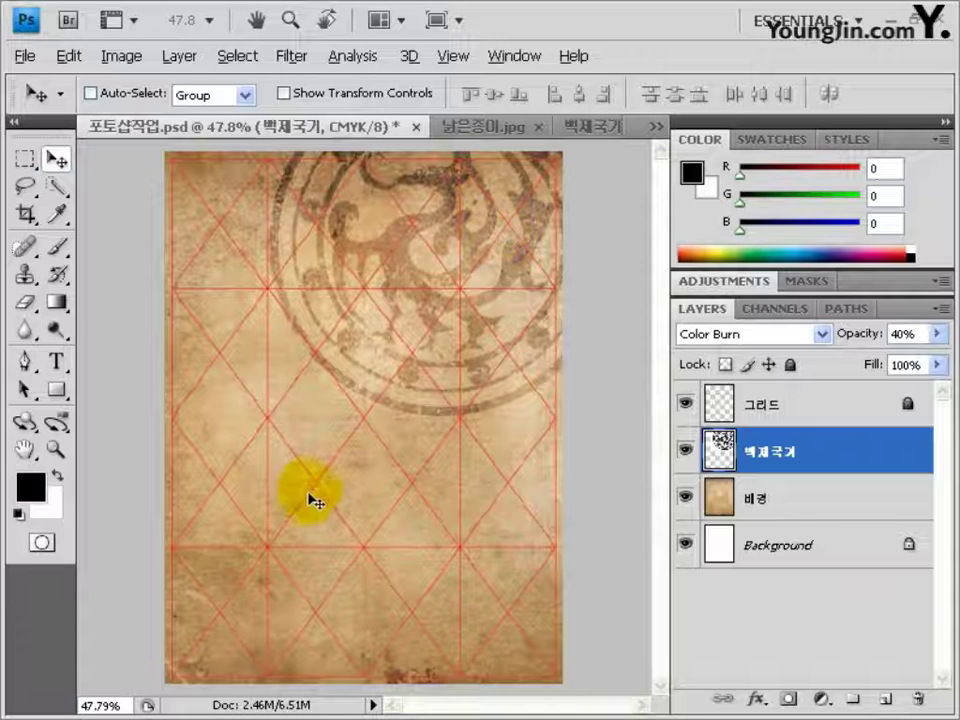
Step: Open the incense burner image 금동대향로.jpg from the 수험자료 folder
{"action": "double_click", "coordinate": [38, 612]}
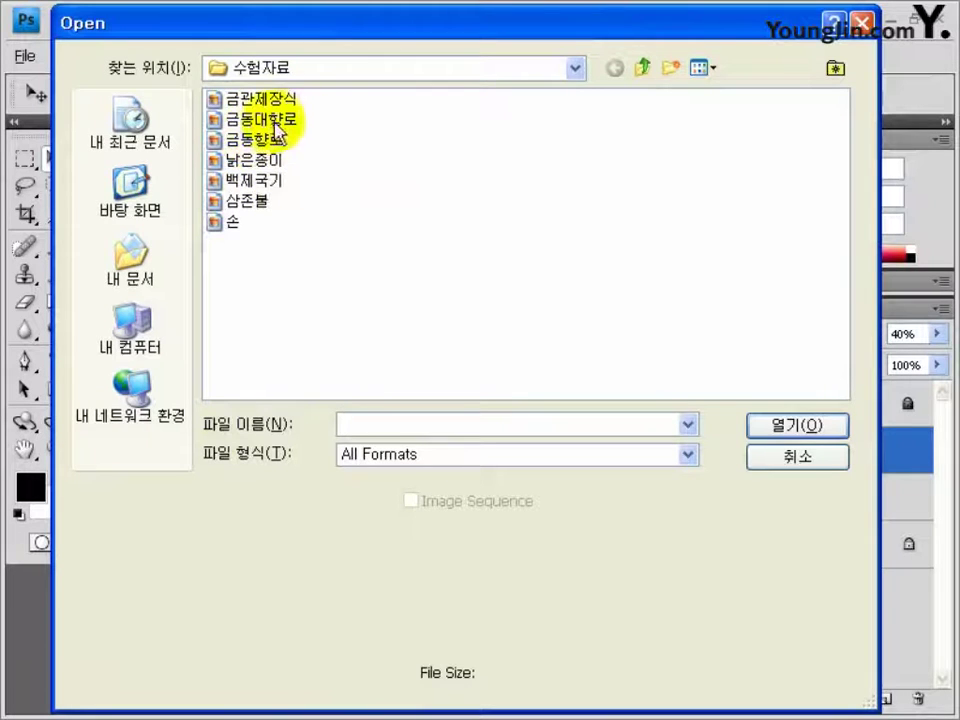
{"action": "double_click", "coordinate": [240, 118]}
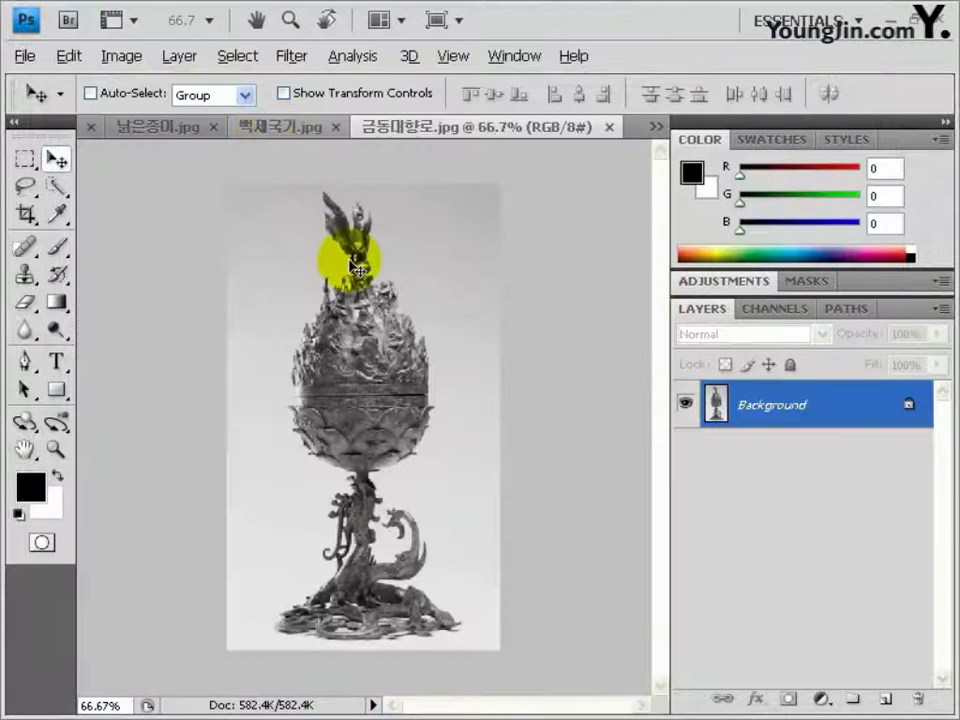
Step: Trace the incense burner's outline with a closed Pen tool path and convert the path into a selection
{"action": "left_click", "coordinate": [26, 362]}
{"action": "left_click", "coordinate": [407, 93]}
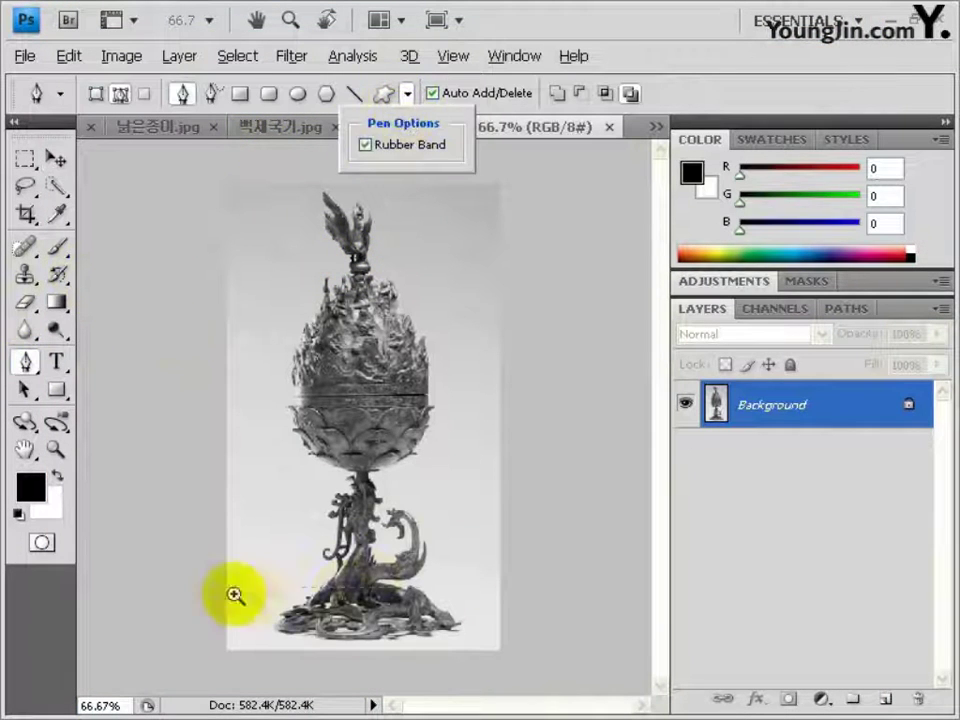
{"action": "left_click_drag", "start_coordinate": [234, 595], "coordinate": [528, 400]}
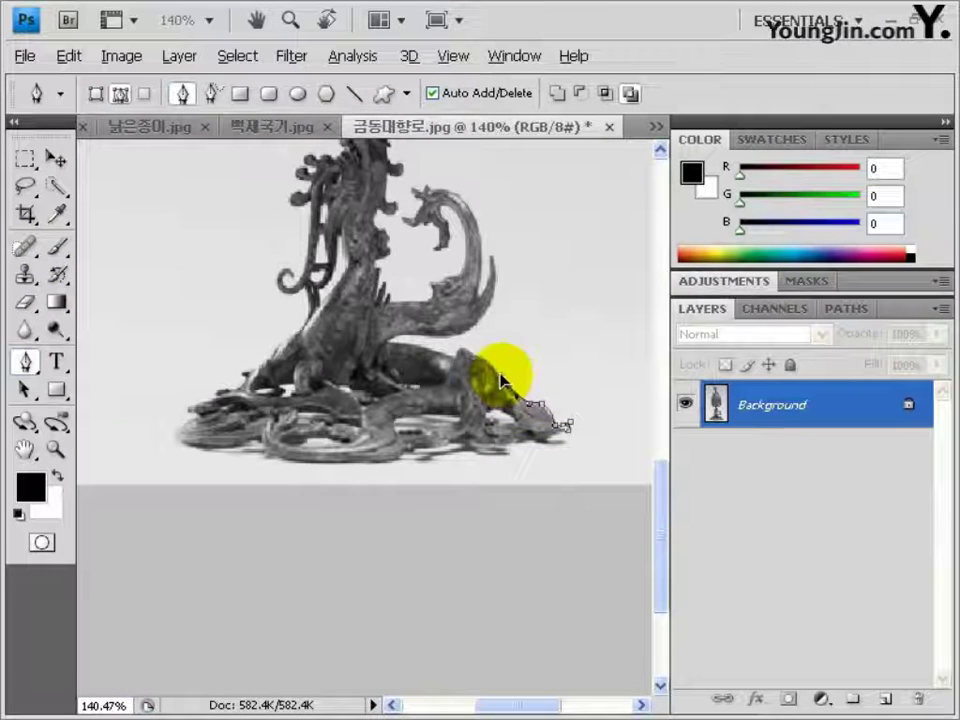
{"action": "left_click", "coordinate": [451, 347]}
{"action": "key", "text": "ctrl+minus"}
{"action": "key", "text": "ctrl+minus"}
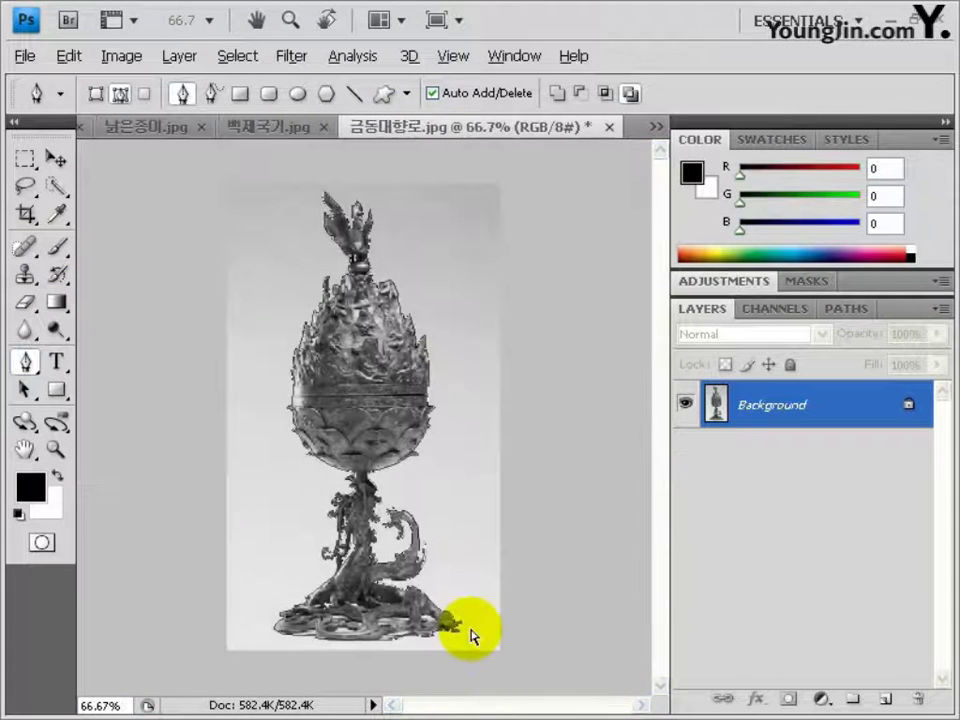
{"action": "key", "text": "ctrl+Return"}
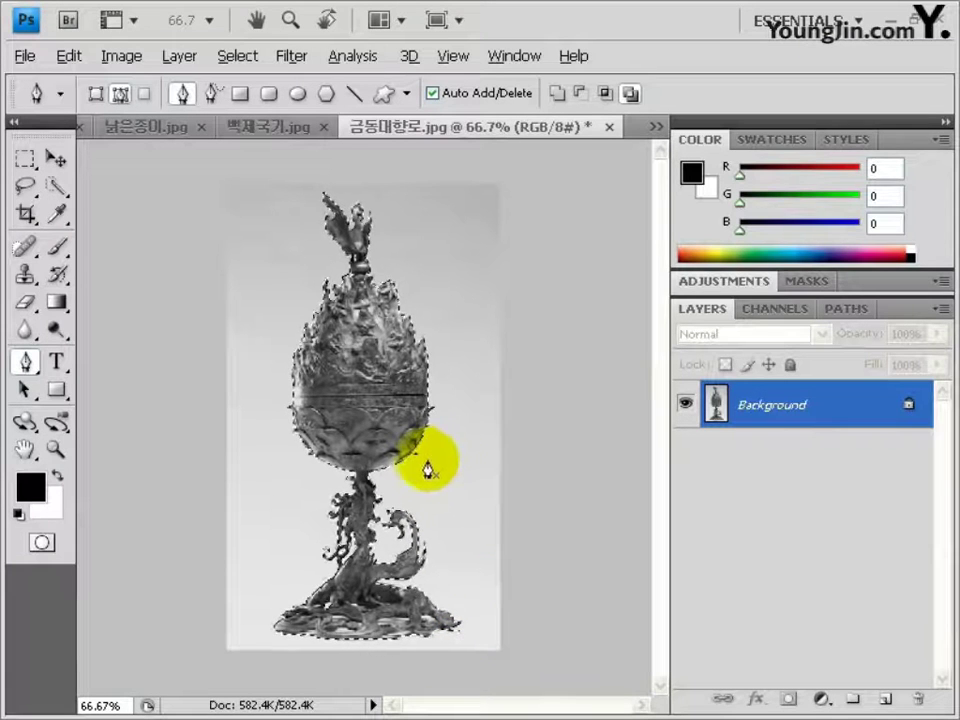
Step: Copy the selected burner into 포토샵작업.psd as a new layer above 백제국기
{"action": "left_click", "coordinate": [298, 127]}
{"action": "left_click", "coordinate": [145, 143]}
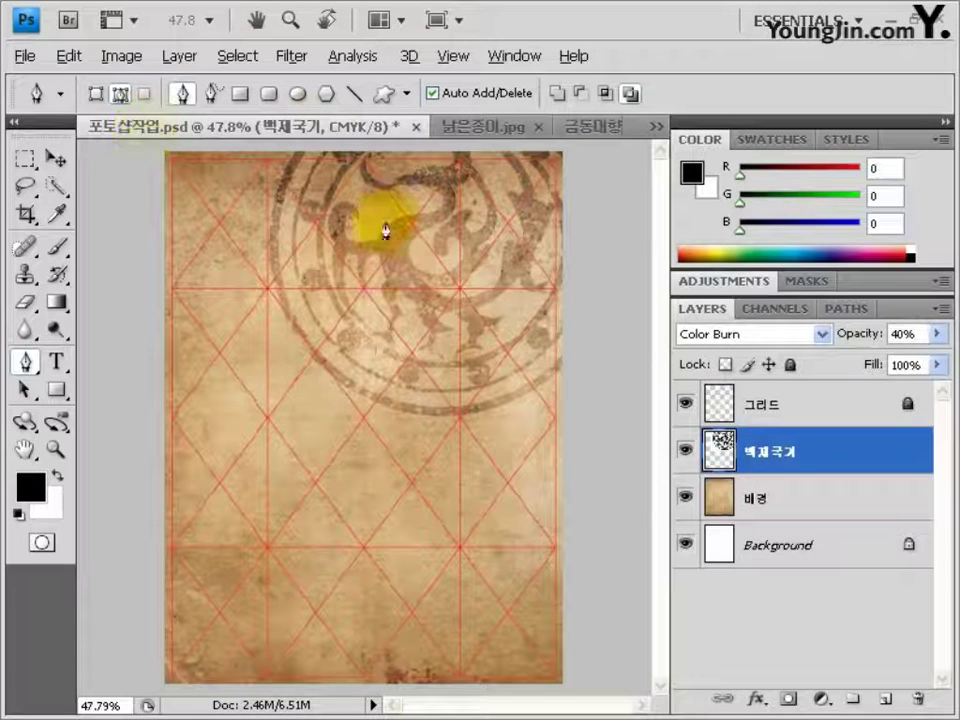
{"action": "key", "text": "ctrl+v"}
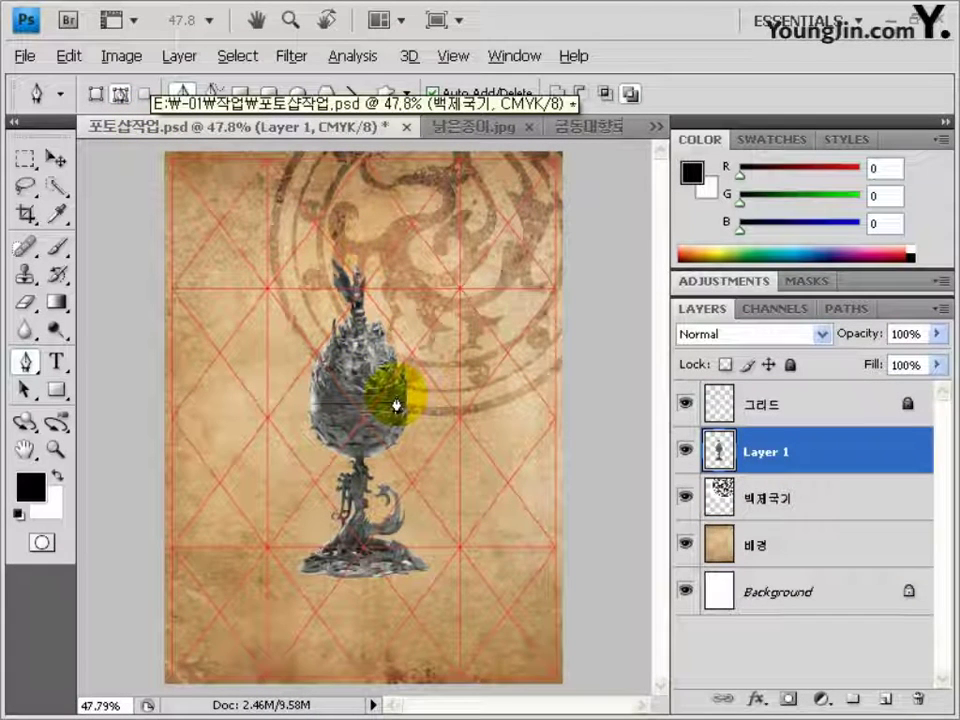
Step: Scale the pasted burner down to about 19.6% and place it in the page's upper-left corner, inside the grid border
{"action": "key", "text": "ctrl+t"}
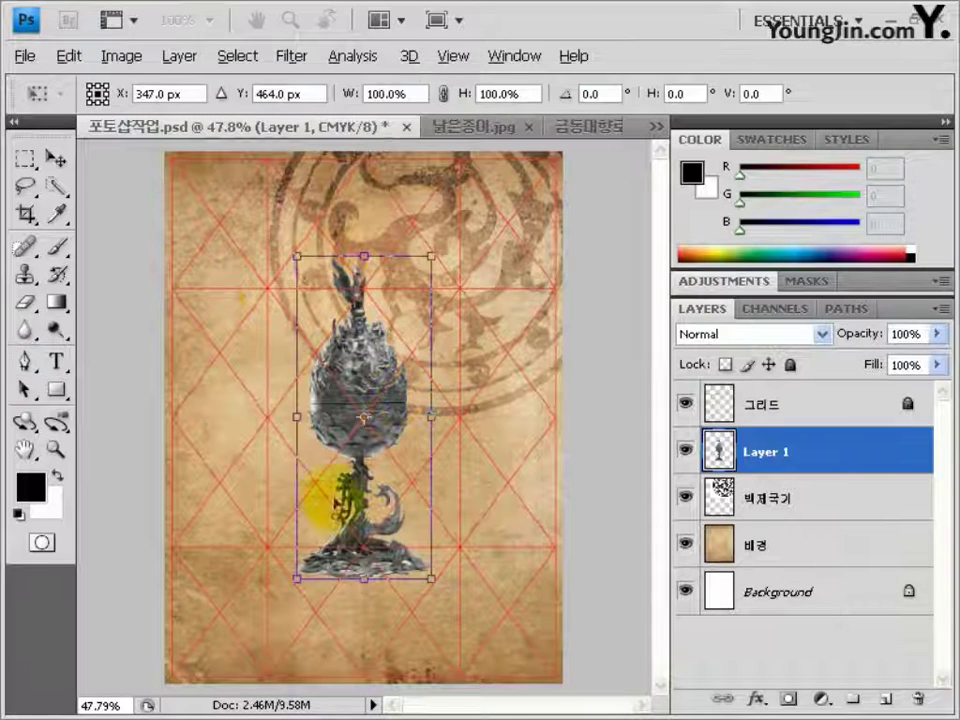
{"action": "left_click_drag", "start_coordinate": [429, 579], "coordinate": [206, 222]}
{"action": "scroll", "coordinate": [310, 440], "scroll_direction": "up", "scroll_amount": 3}
{"action": "left_click_drag", "start_coordinate": [310, 440], "coordinate": [307, 437]}
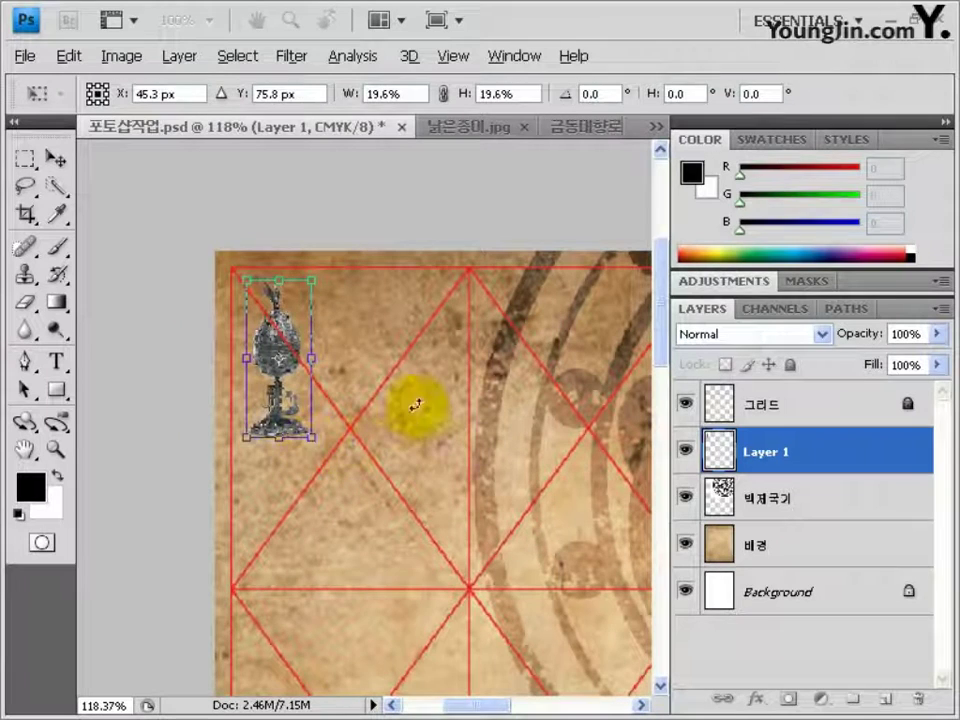
{"action": "key", "text": "Return"}
{"action": "double_click", "coordinate": [24, 450]}
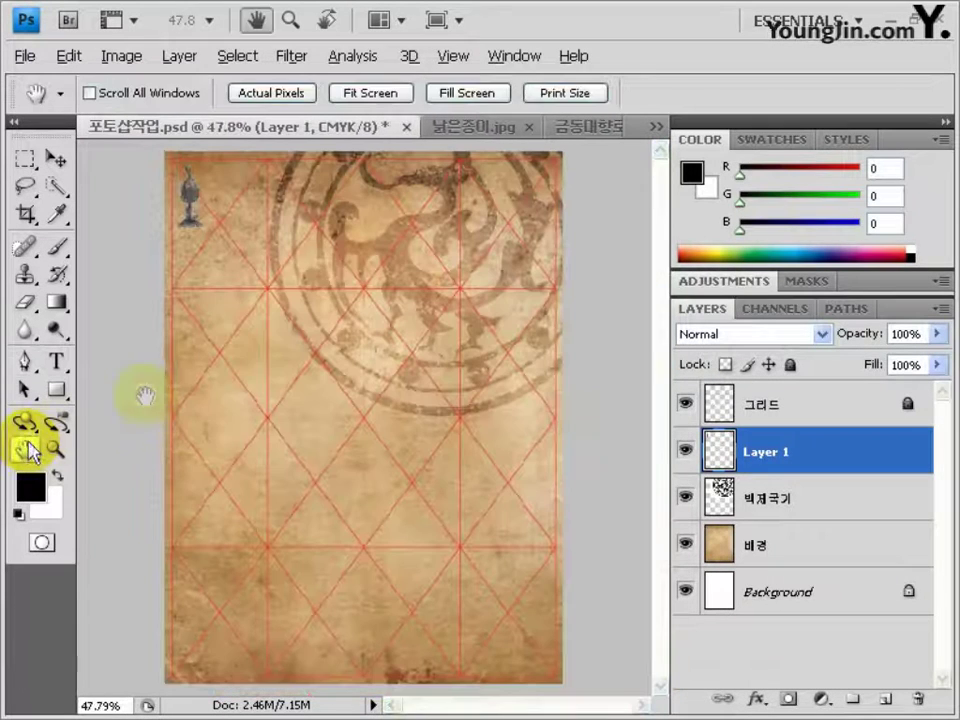
Step: Rename the small burner layer as 패턴
{"action": "key", "text": "v"}
{"action": "double_click", "coordinate": [761, 453]}
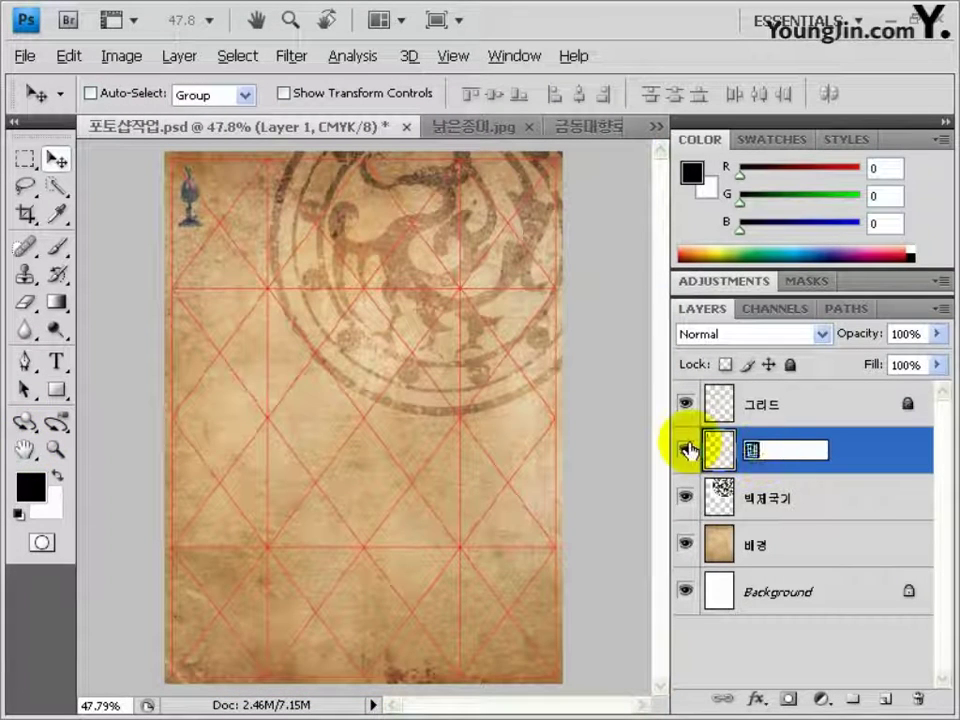
{"action": "type", "text": "패턴"}
{"action": "key", "text": "Return"}
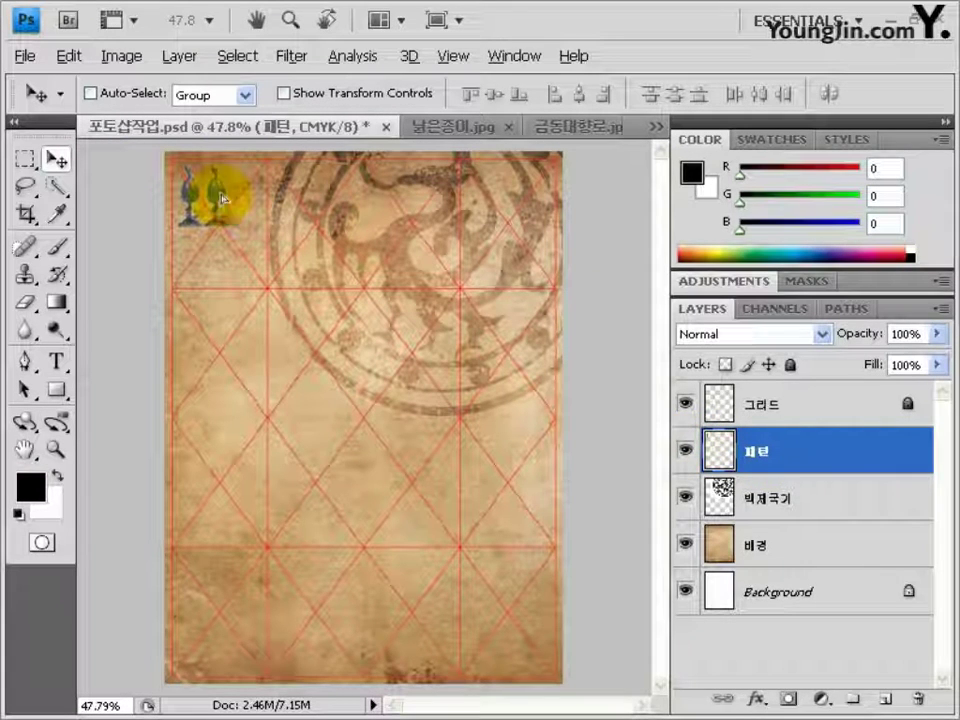
Step: Duplicate the small burner ten times across the page's top edge to form a row of eleven
{"action": "key", "text": "ctrl+j"}
{"action": "scroll", "coordinate": [222, 198], "scroll_direction": "up", "scroll_amount": 3}
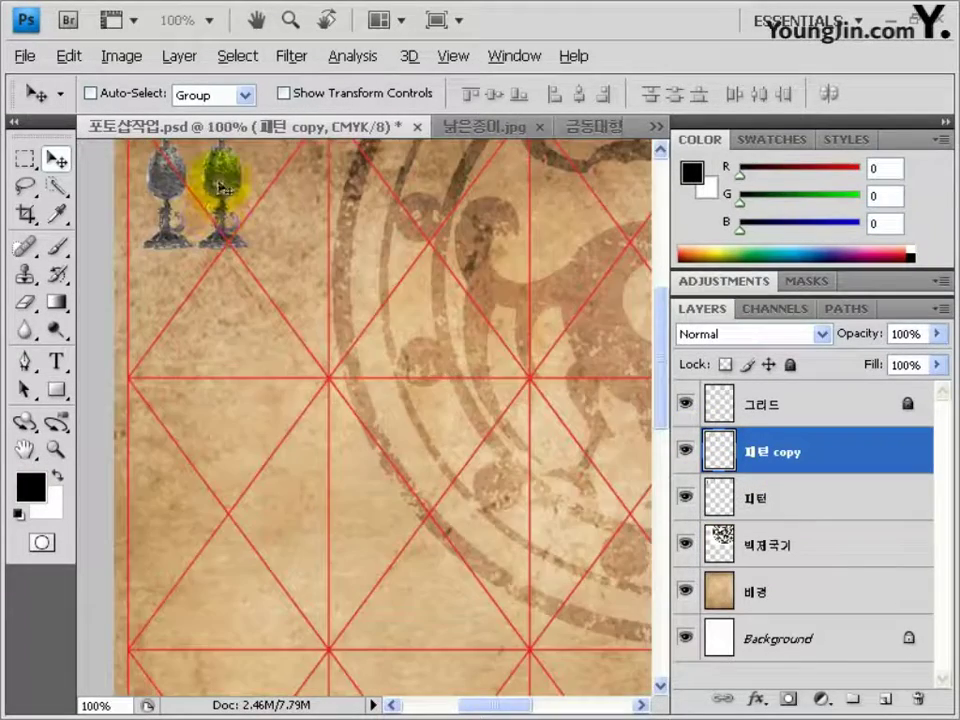
{"action": "left_click_drag", "start_coordinate": [222, 188], "coordinate": [197, 304]}
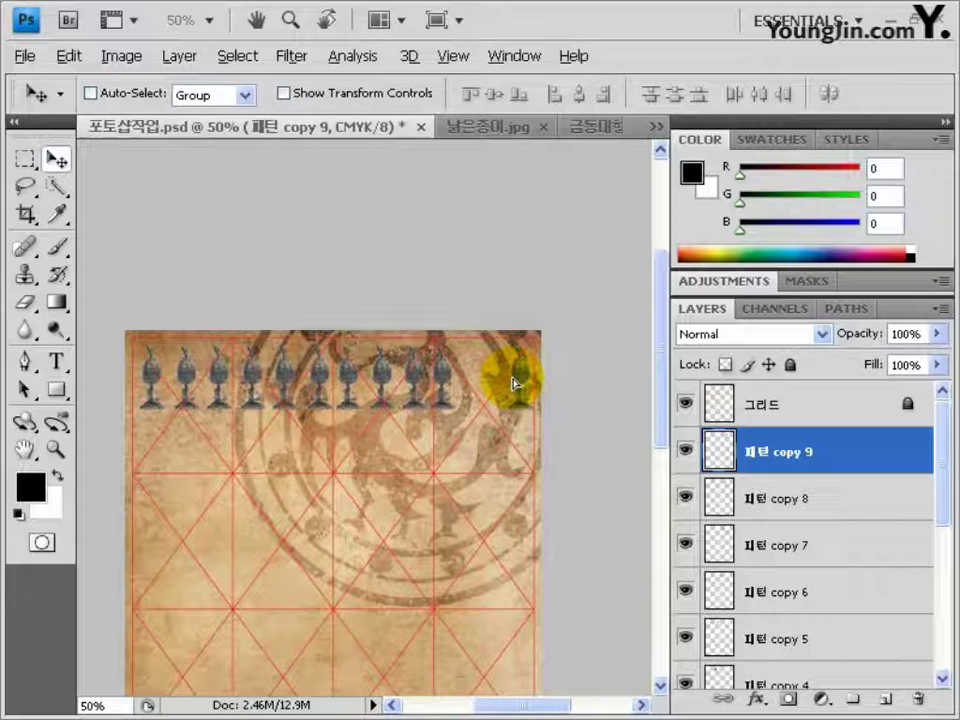
{"action": "left_click_drag", "start_coordinate": [513, 383], "coordinate": [514, 384]}
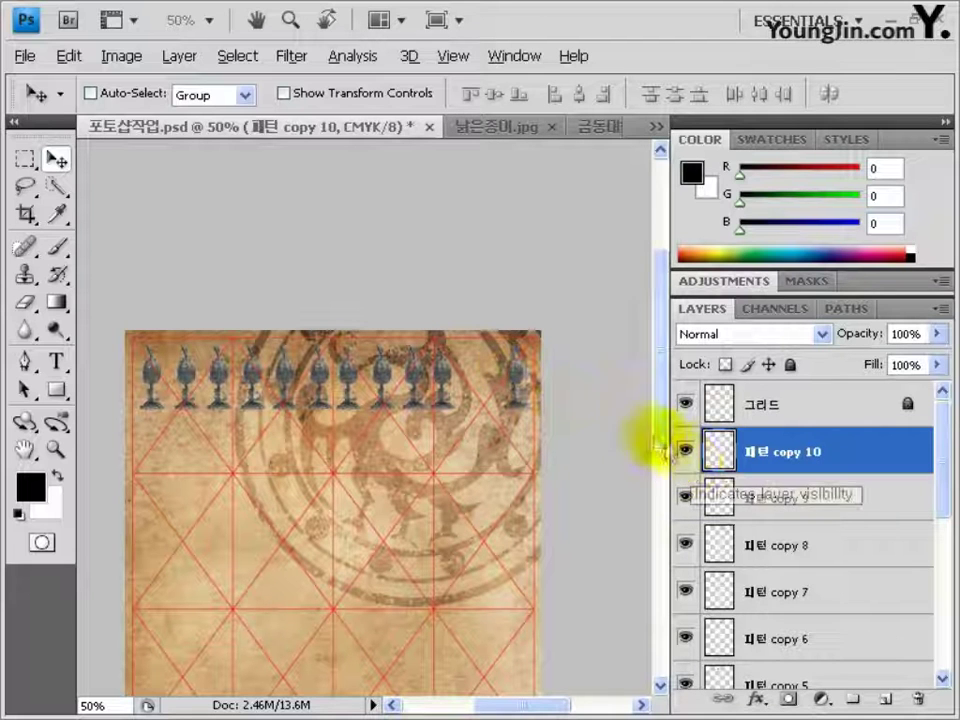
Step: Distribute all eleven 패턴 layers evenly by their horizontal centers and merge them into one layer
{"action": "left_click_drag", "start_coordinate": [501, 395], "coordinate": [514, 231]}
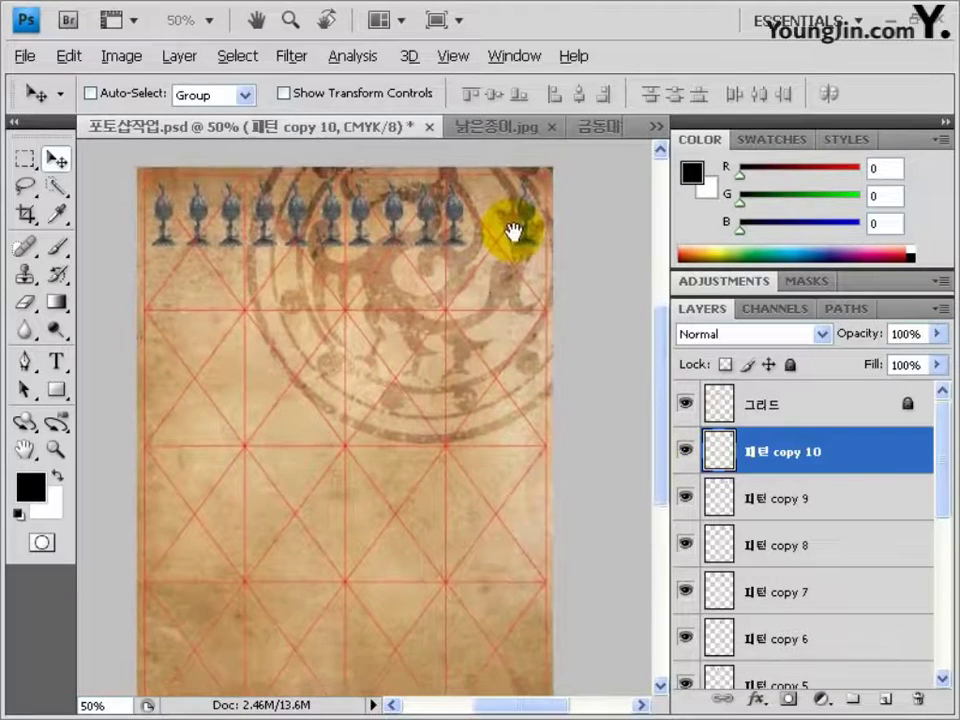
{"action": "scroll", "coordinate": [804, 596], "scroll_direction": "down", "scroll_amount": 5}
{"action": "left_click", "coordinate": [788, 482], "text": "shift"}
{"action": "left_click", "coordinate": [790, 515], "text": "shift"}
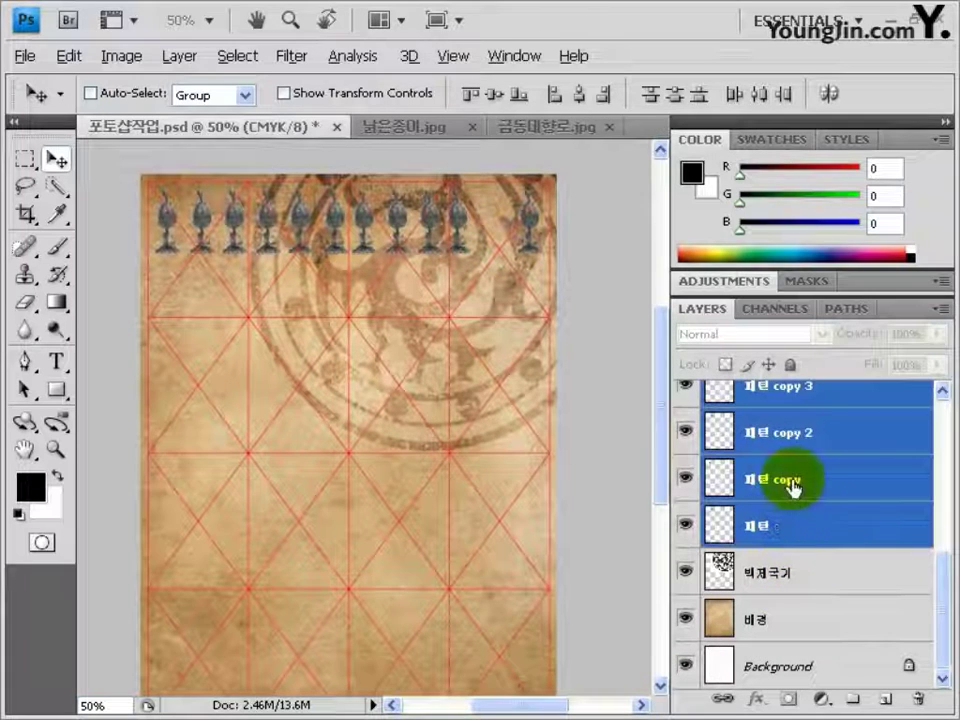
{"action": "left_click", "coordinate": [758, 95]}
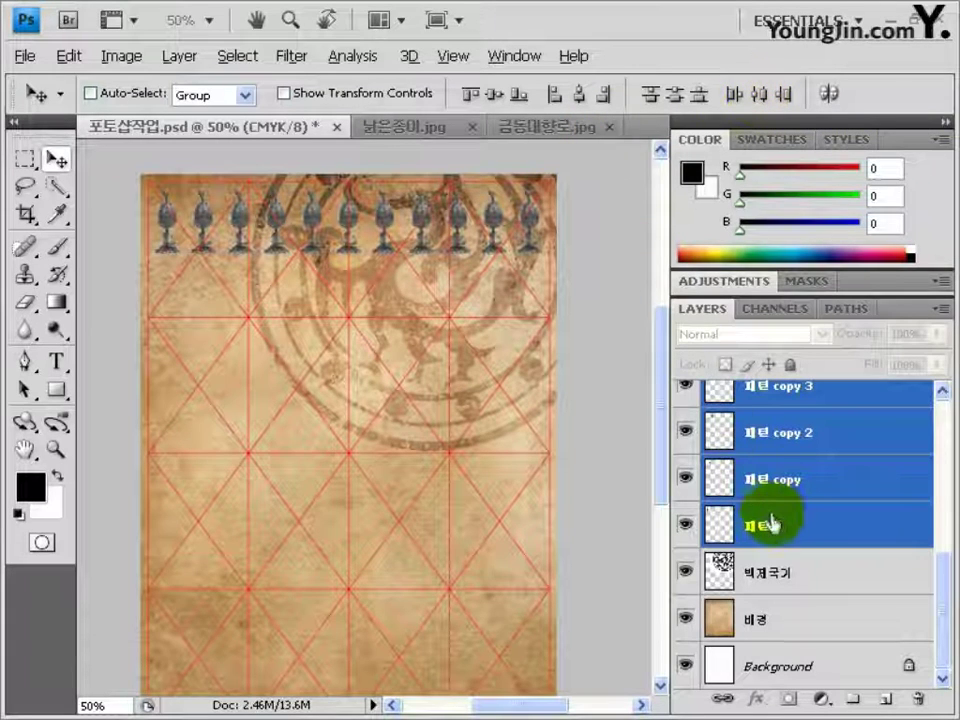
{"action": "left_click_drag", "start_coordinate": [761, 521], "coordinate": [803, 508]}
{"action": "key", "text": "ctrl+e"}
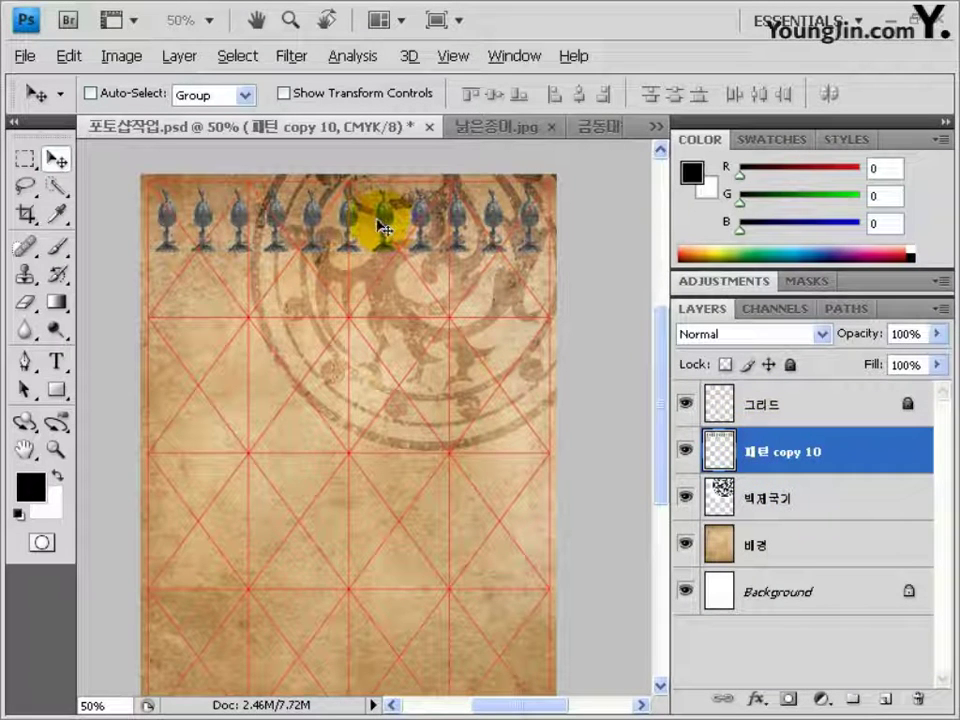
Step: Duplicate the merged burner row six times straight down the page so the rows reach the bottom grid border
{"action": "left_click_drag", "start_coordinate": [383, 220], "coordinate": [425, 527]}
{"action": "scroll", "coordinate": [422, 347], "scroll_direction": "down", "scroll_amount": 1}
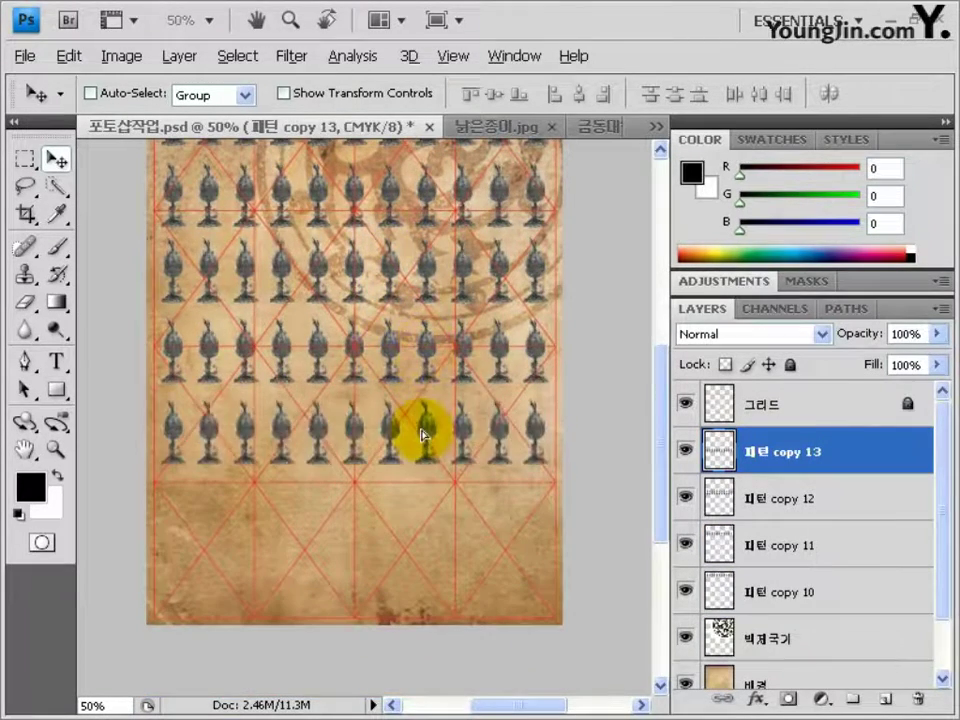
{"action": "left_click_drag", "start_coordinate": [422, 424], "coordinate": [410, 468], "text": "alt"}
{"action": "scroll", "coordinate": [403, 312], "scroll_direction": "down", "scroll_amount": 2}
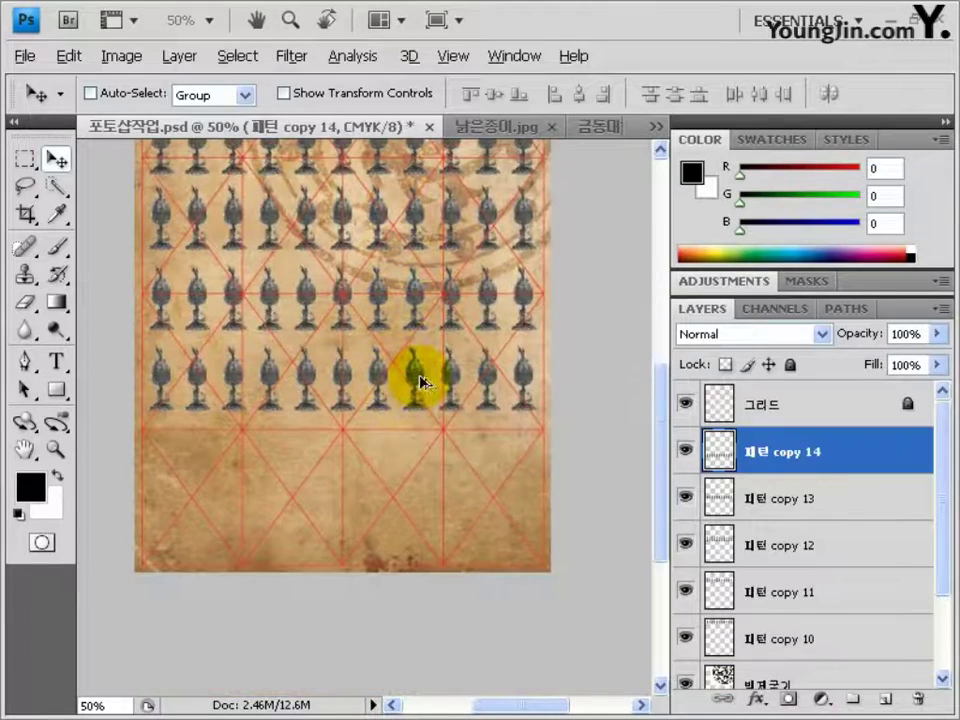
{"action": "left_click_drag", "start_coordinate": [418, 381], "coordinate": [407, 454], "text": "alt"}
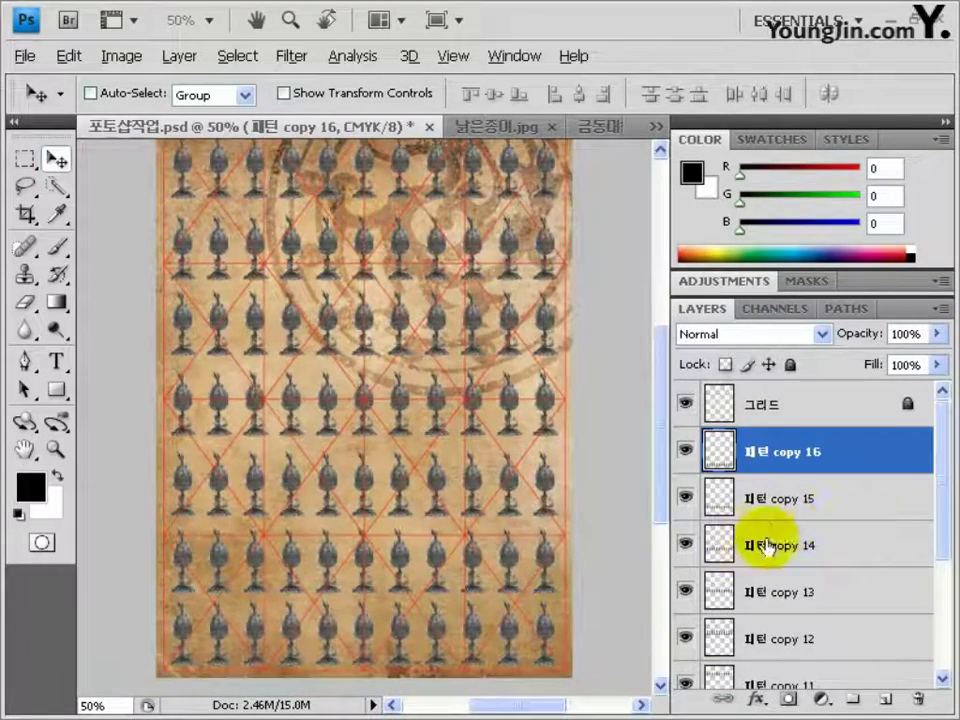
Step: Distribute all the burner row layers evenly by their vertical centers and merge them into a single layer
{"action": "scroll", "coordinate": [775, 560], "scroll_direction": "down", "scroll_amount": 4}
{"action": "left_click", "coordinate": [812, 546], "text": "shift"}
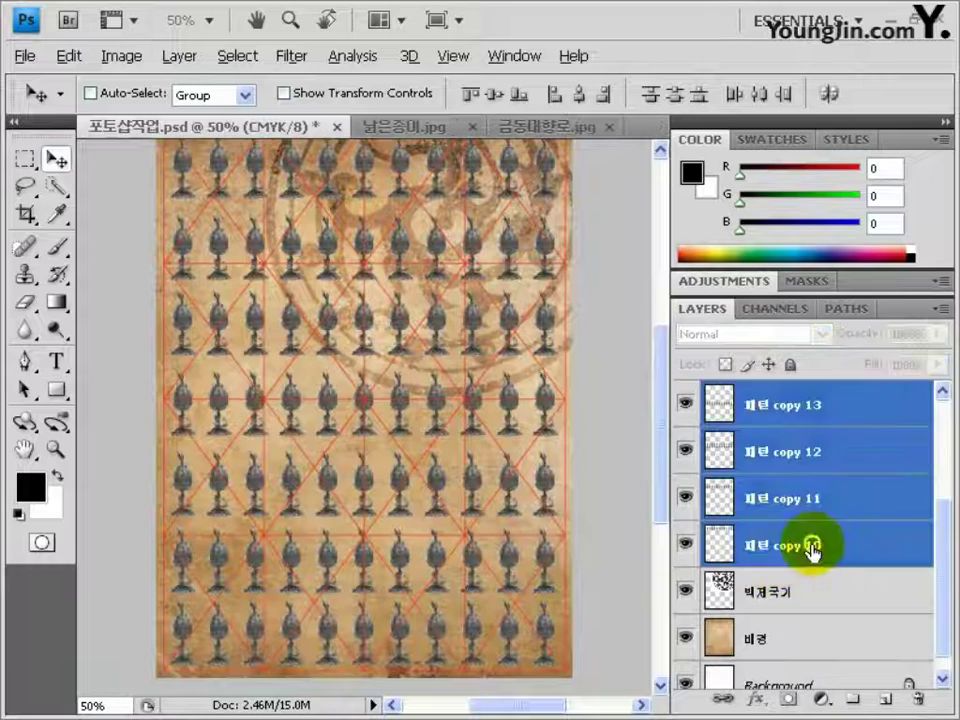
{"action": "scroll", "coordinate": [812, 546], "scroll_direction": "up", "scroll_amount": 4}
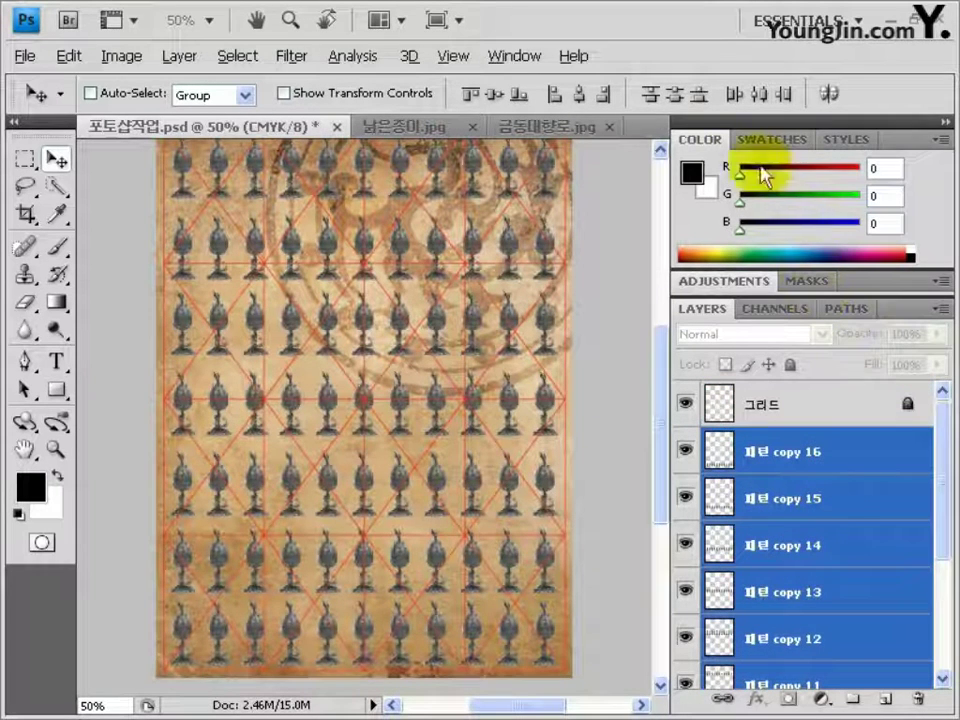
{"action": "left_click", "coordinate": [676, 97]}
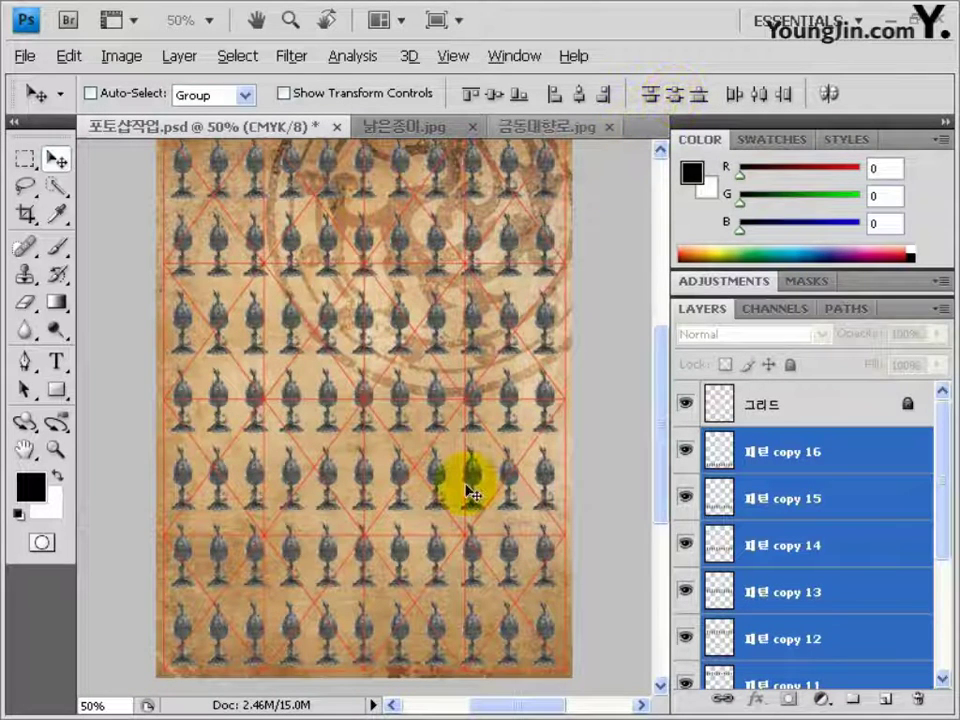
{"action": "left_click_drag", "start_coordinate": [703, 520], "coordinate": [835, 568]}
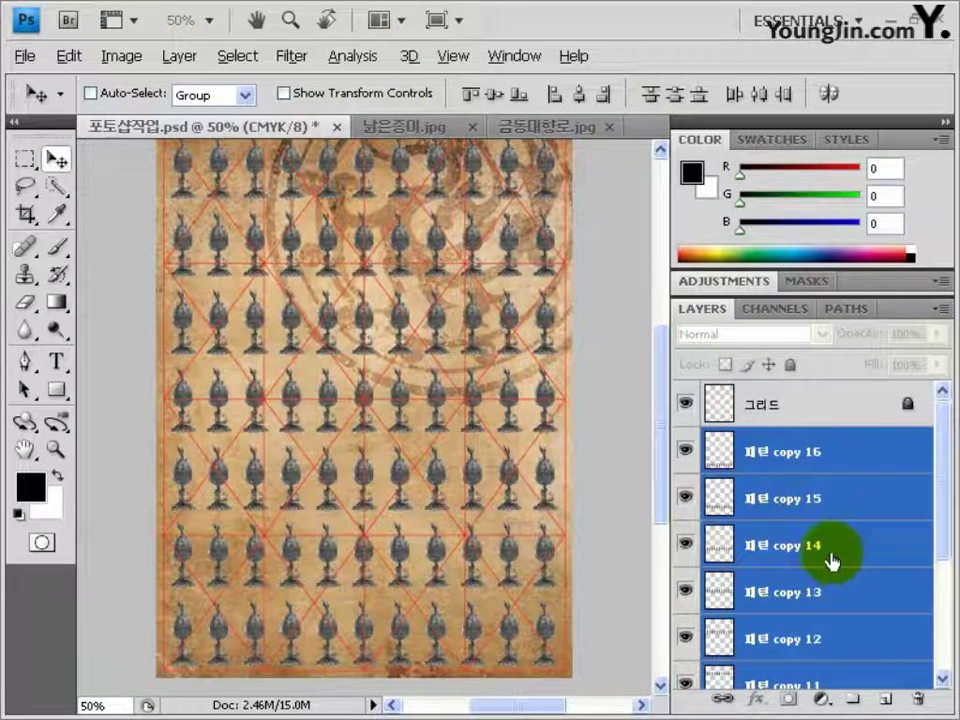
{"action": "key", "text": "ctrl+e"}
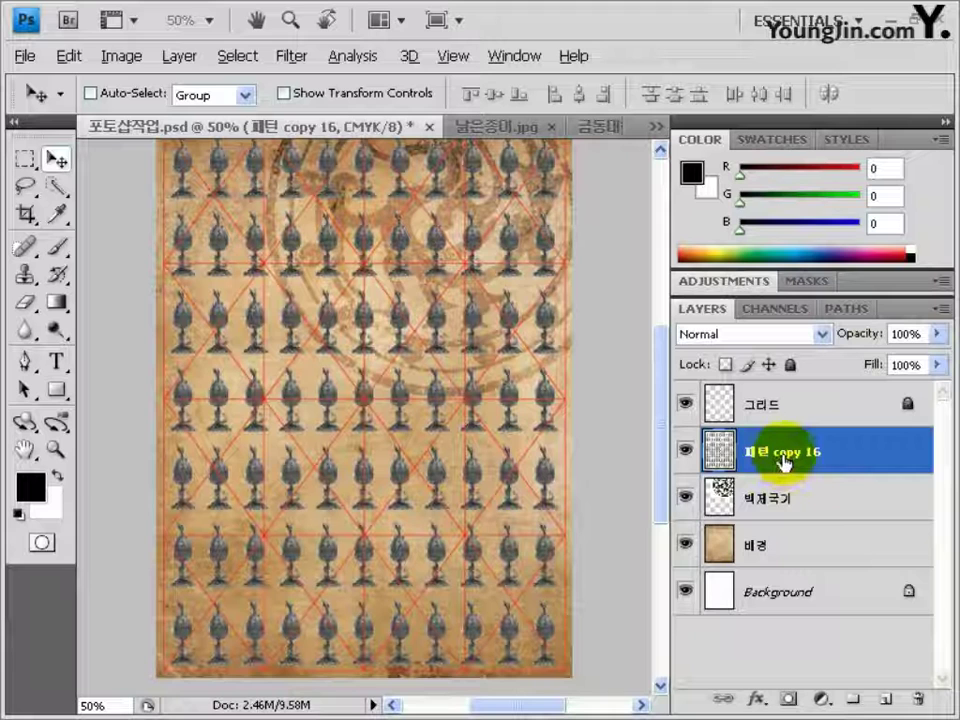
Step: Rename the merged burner layer as 패턴 and lock its transparent pixels
{"action": "double_click", "coordinate": [785, 453]}
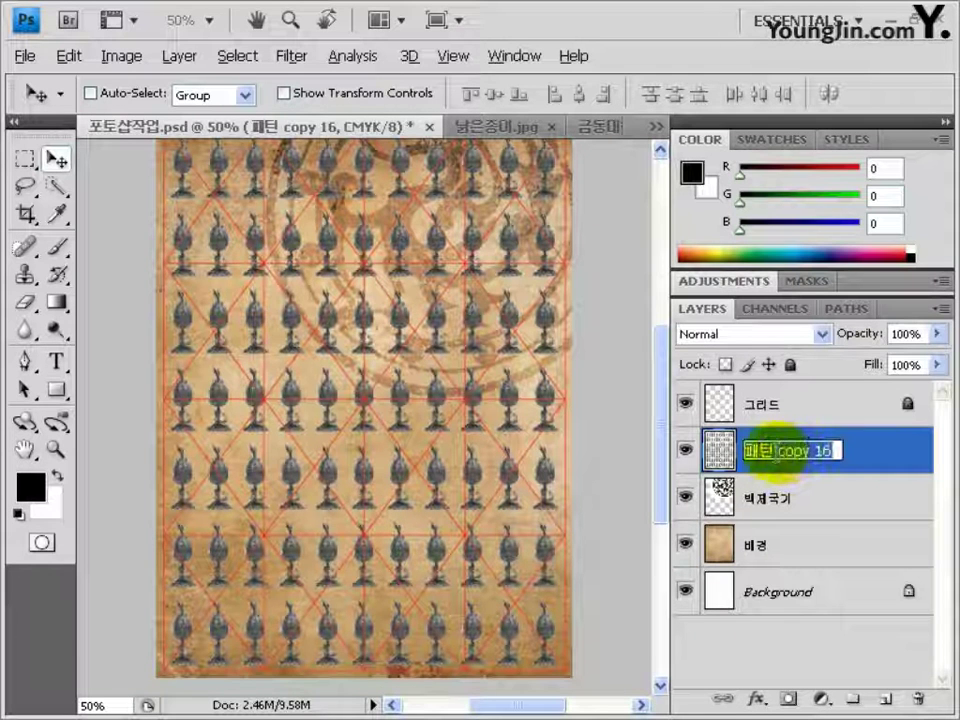
{"action": "left_click_drag", "start_coordinate": [776, 451], "coordinate": [814, 450]}
{"action": "key", "text": "Delete"}
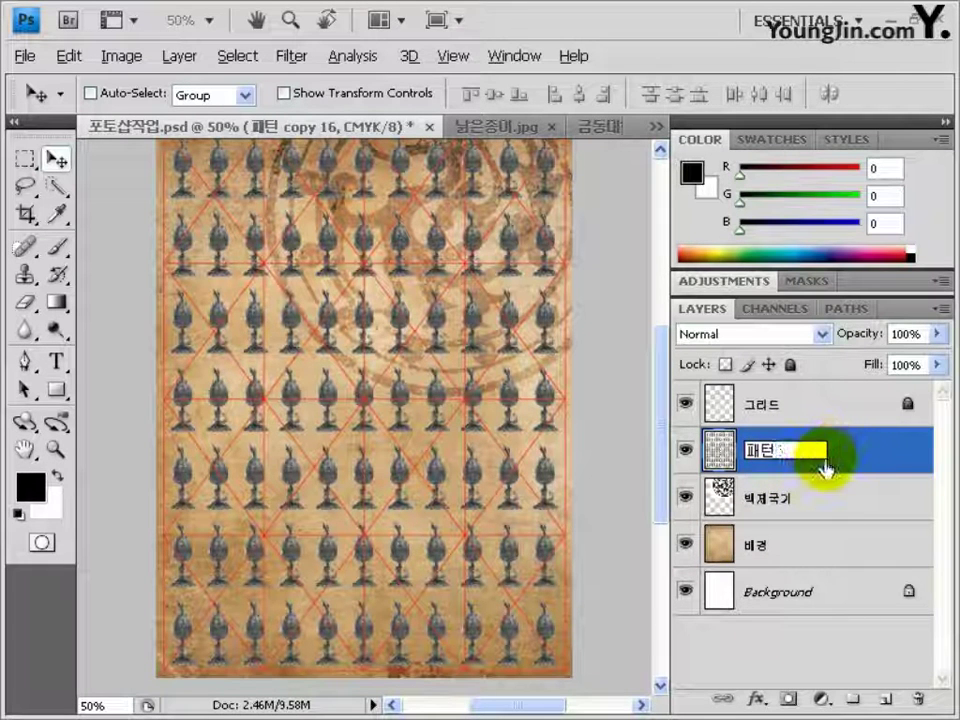
{"action": "key", "text": "Delete"}
{"action": "key", "text": "Return"}
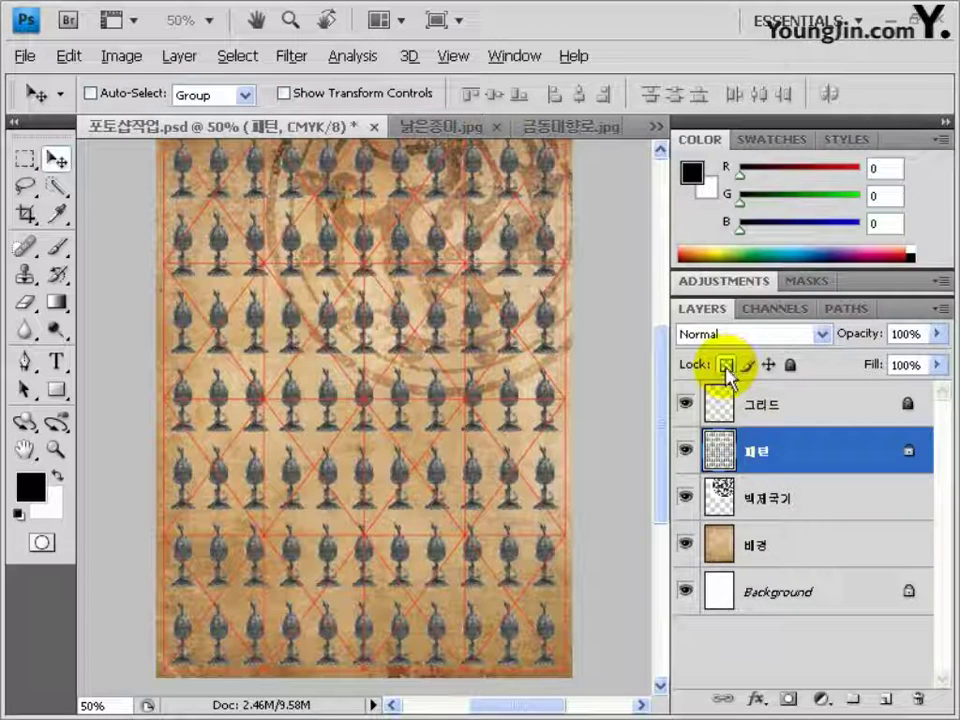
Step: Select the seventh burner in the first row with a rectangular marquee
{"action": "left_click", "coordinate": [25, 159]}
{"action": "left_click_drag", "start_coordinate": [431, 208], "coordinate": [424, 249]}
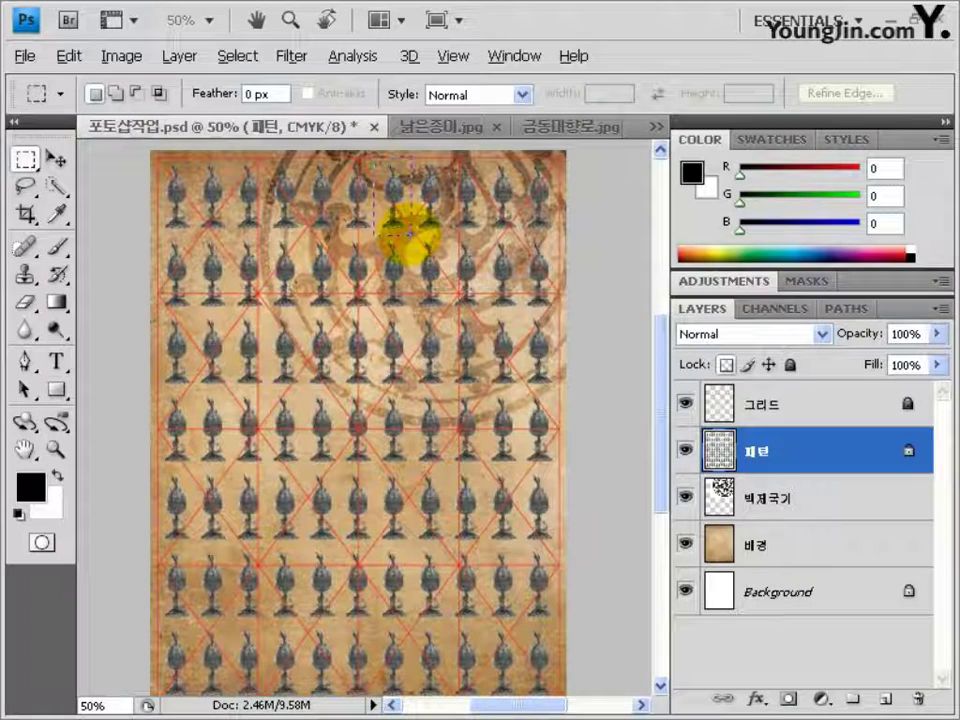
{"action": "left_click_drag", "start_coordinate": [409, 233], "coordinate": [411, 236]}
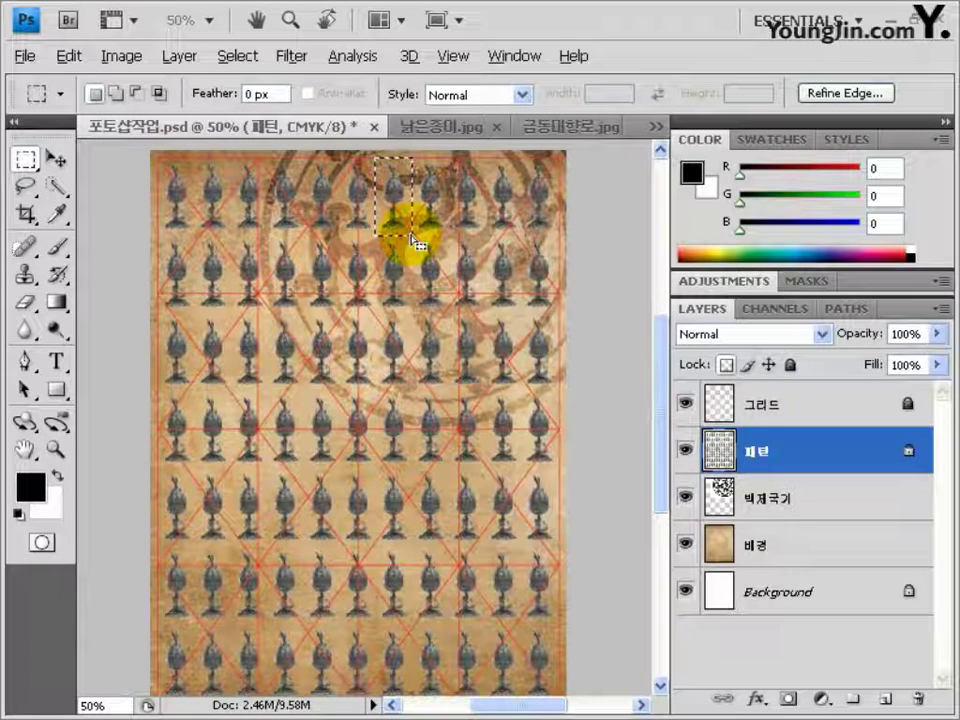
Step: Set the foreground color to a green of C 60, M 25, Y 90, K 0
{"action": "left_click", "coordinate": [31, 486]}
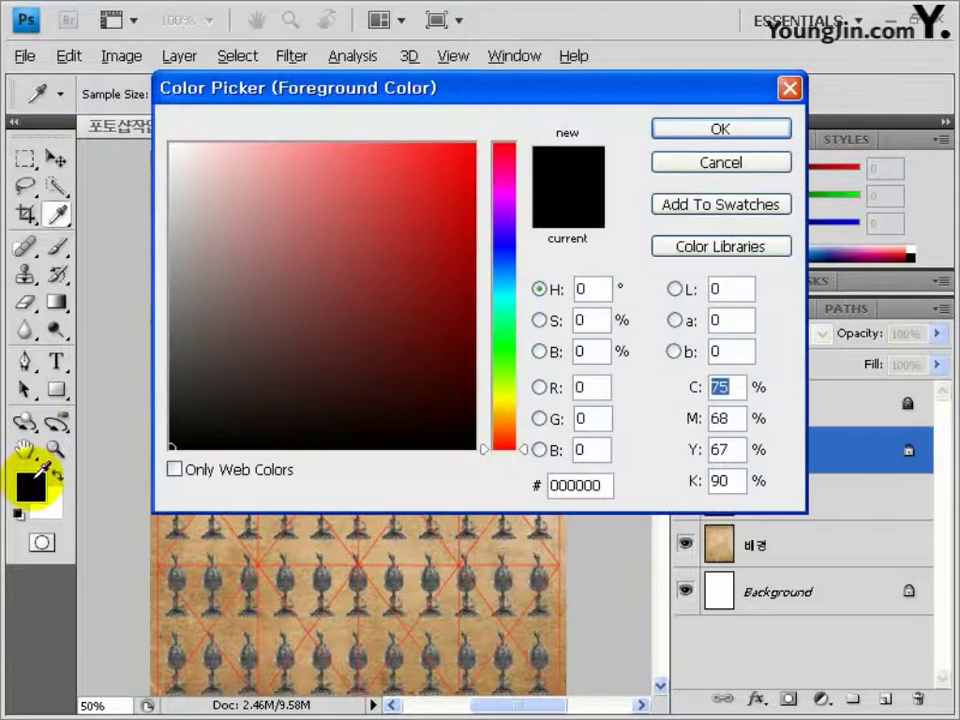
{"action": "type", "text": "60"}
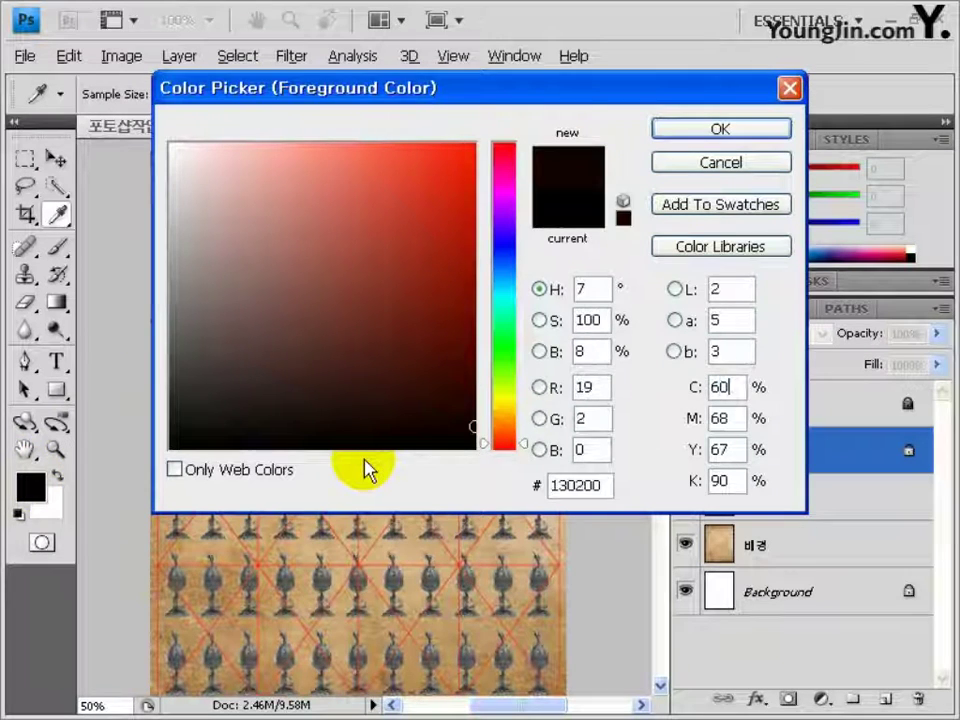
{"action": "type", "text": "25"}
{"action": "key", "text": "Tab"}
{"action": "type", "text": "90"}
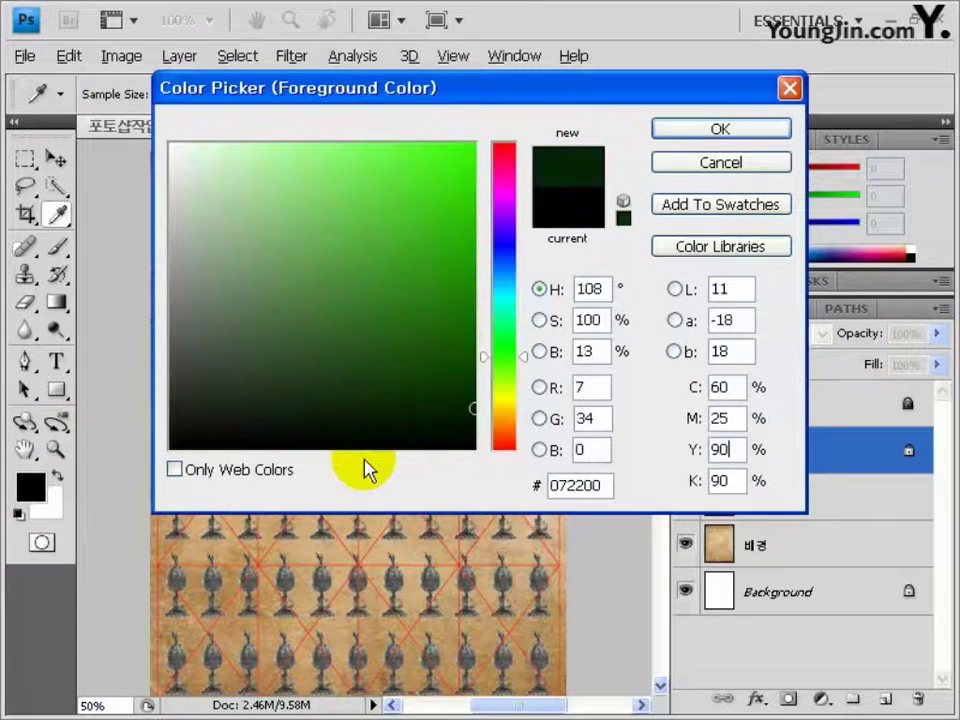
{"action": "key", "text": "Tab"}
{"action": "type", "text": "0"}
{"action": "key", "text": "Return"}
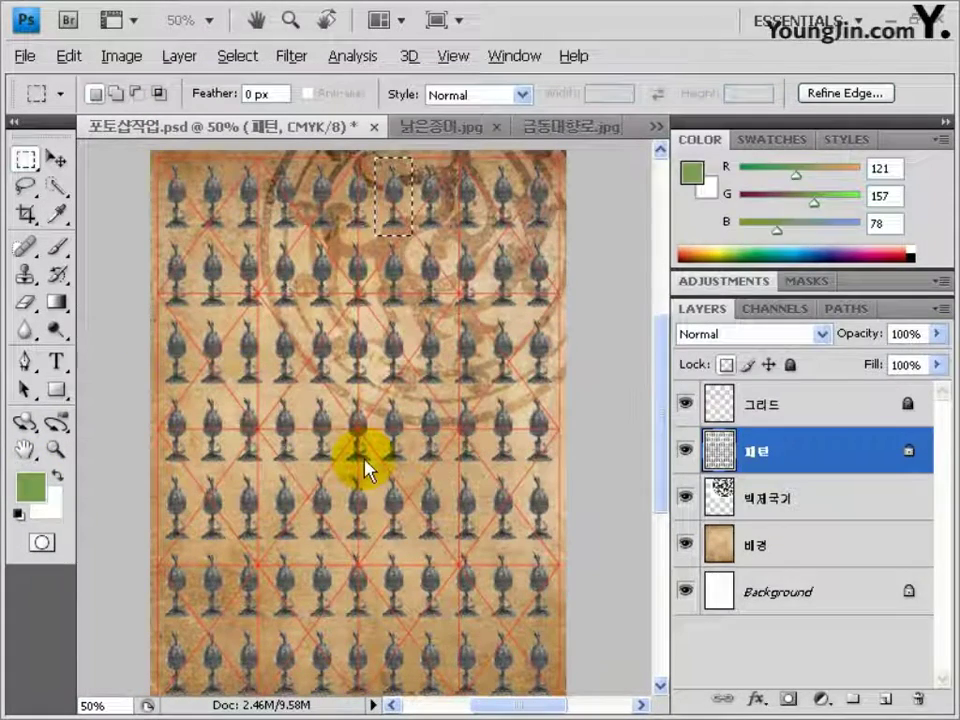
Step: Fill the selected burner with the green, and recolor the eighth burner in the second row with C 40, M 80, Y 70, K 0
{"action": "key", "text": "alt+BackSpace"}
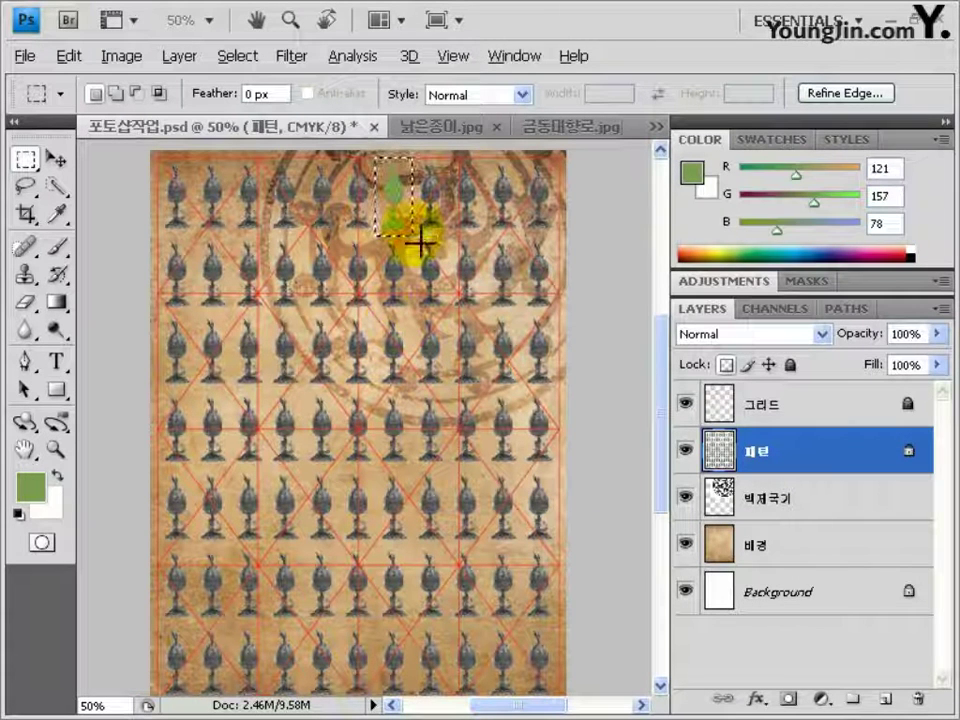
{"action": "left_click_drag", "start_coordinate": [414, 236], "coordinate": [445, 297]}
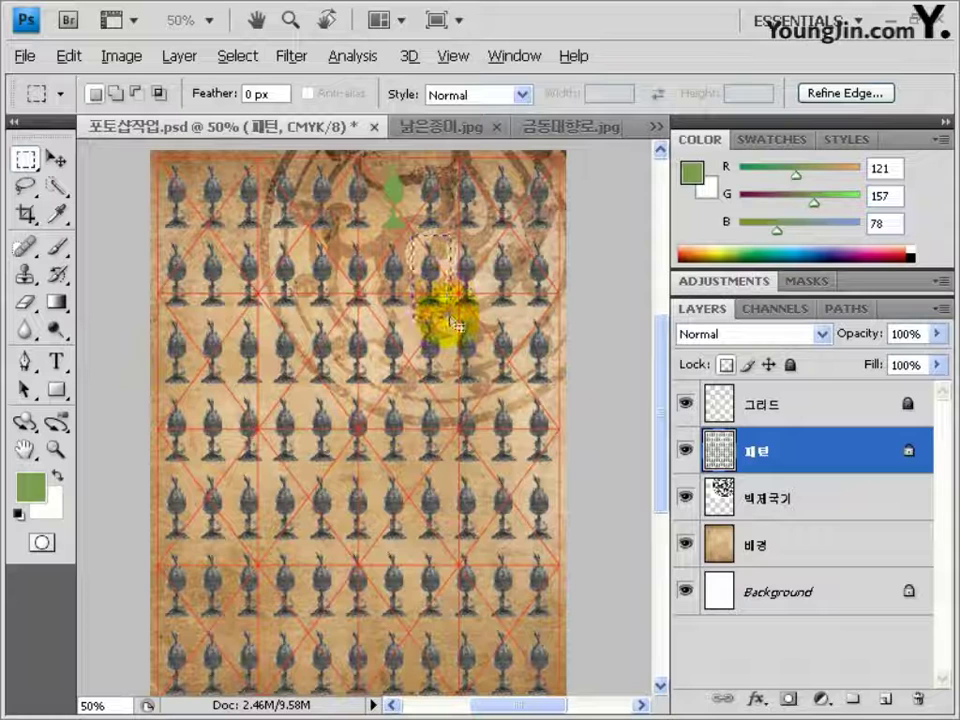
{"action": "left_click", "coordinate": [32, 486]}
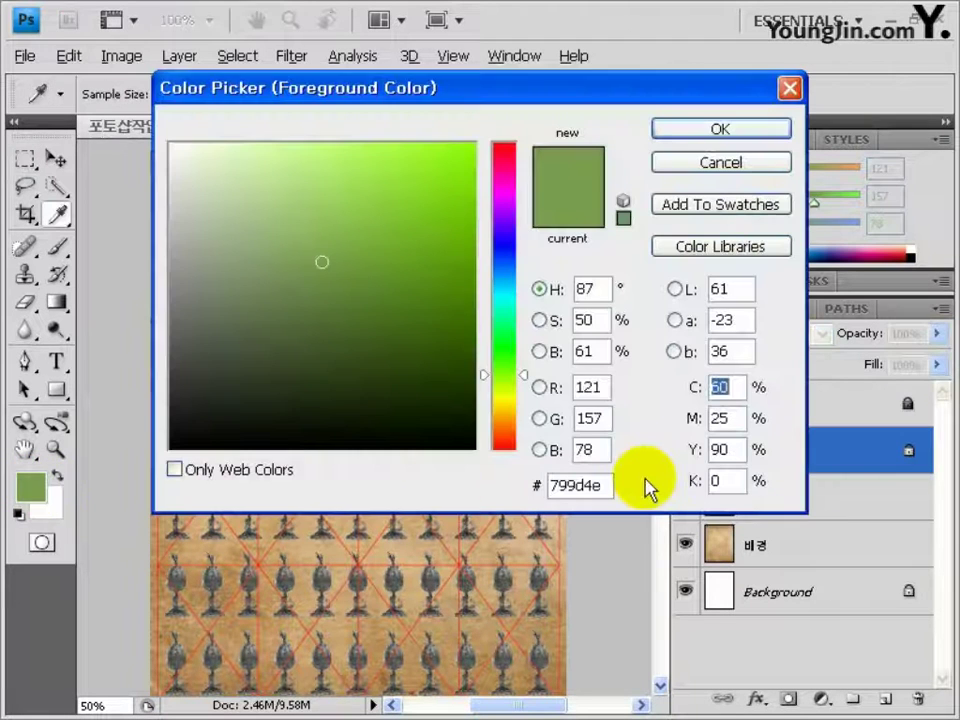
{"action": "type", "text": "40"}
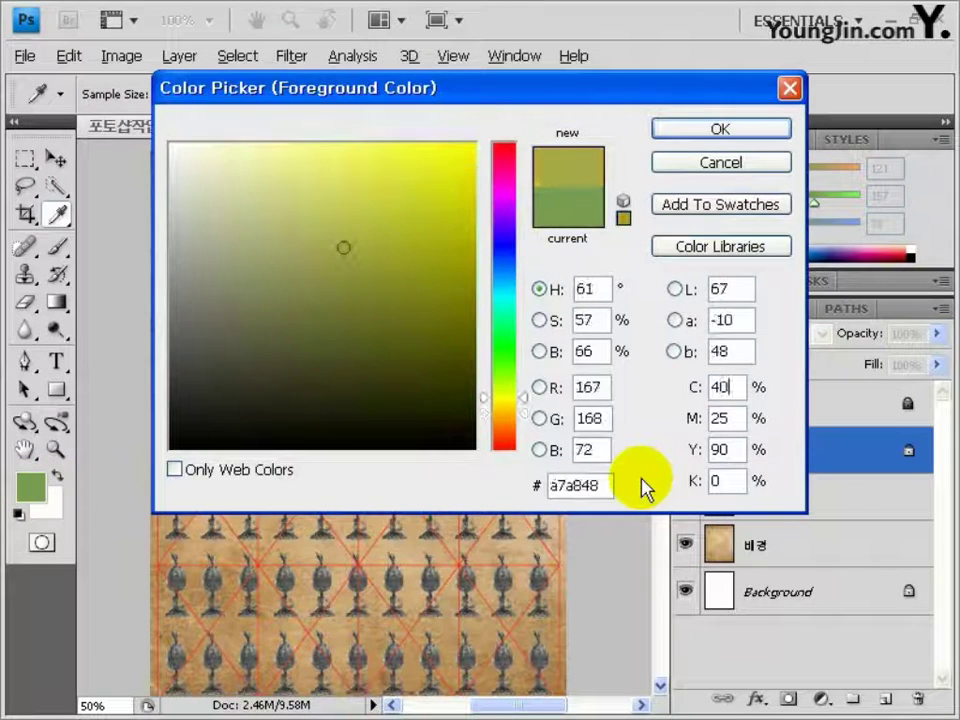
{"action": "key", "text": "Tab"}
{"action": "type", "text": "80"}
{"action": "key", "text": "Tab"}
{"action": "type", "text": "70"}
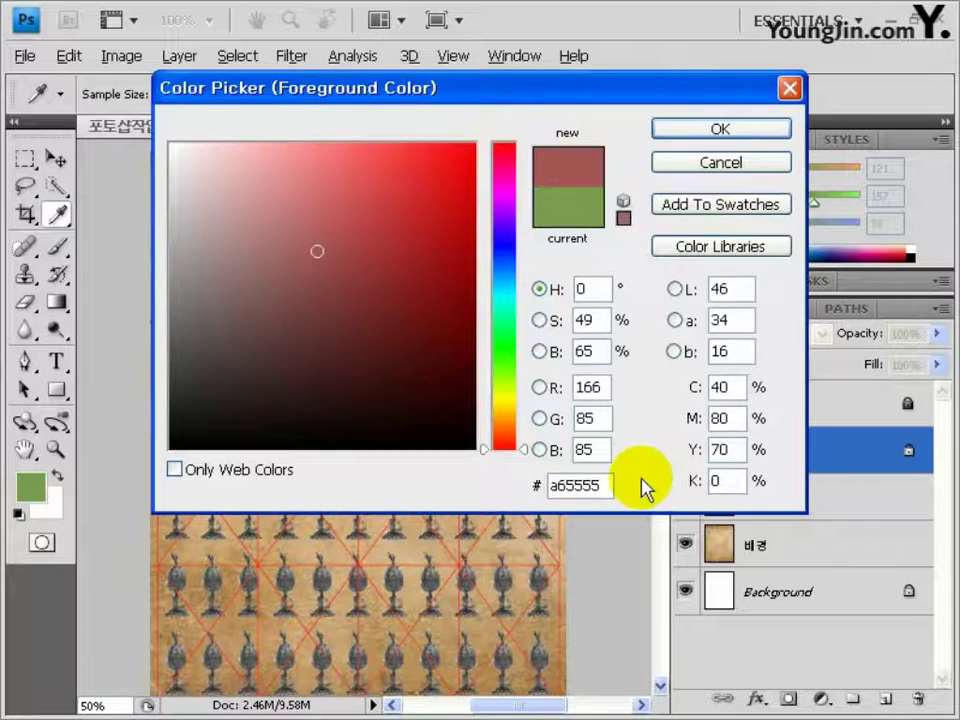
{"action": "key", "text": "Return"}
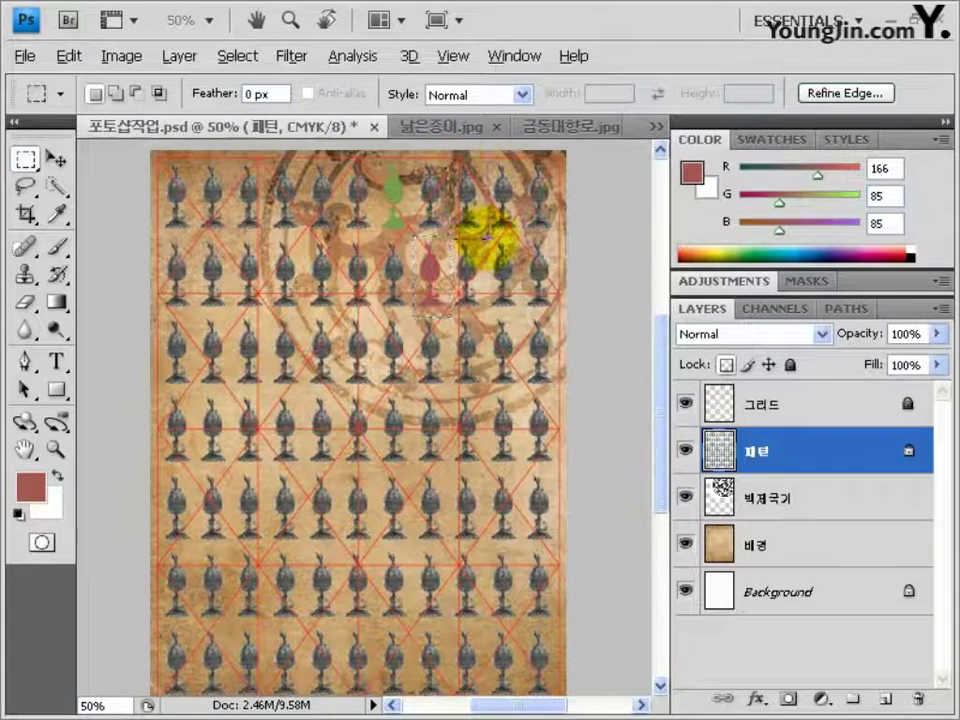
Step: Recolor the ninth burner in the first row with a purple of C 40, M 70, Y 35, K 0, and deselect it
{"action": "left_click", "coordinate": [31, 487]}
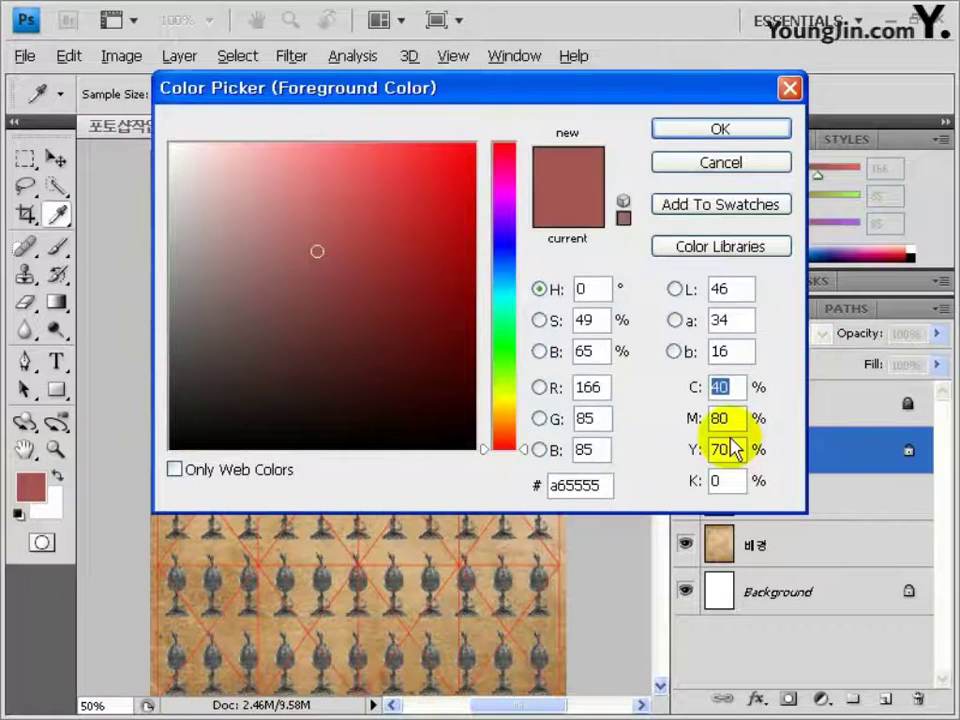
{"action": "key", "text": "Tab"}
{"action": "type", "text": "70"}
{"action": "key", "text": "Tab"}
{"action": "type", "text": "35"}
{"action": "key", "text": "Return"}
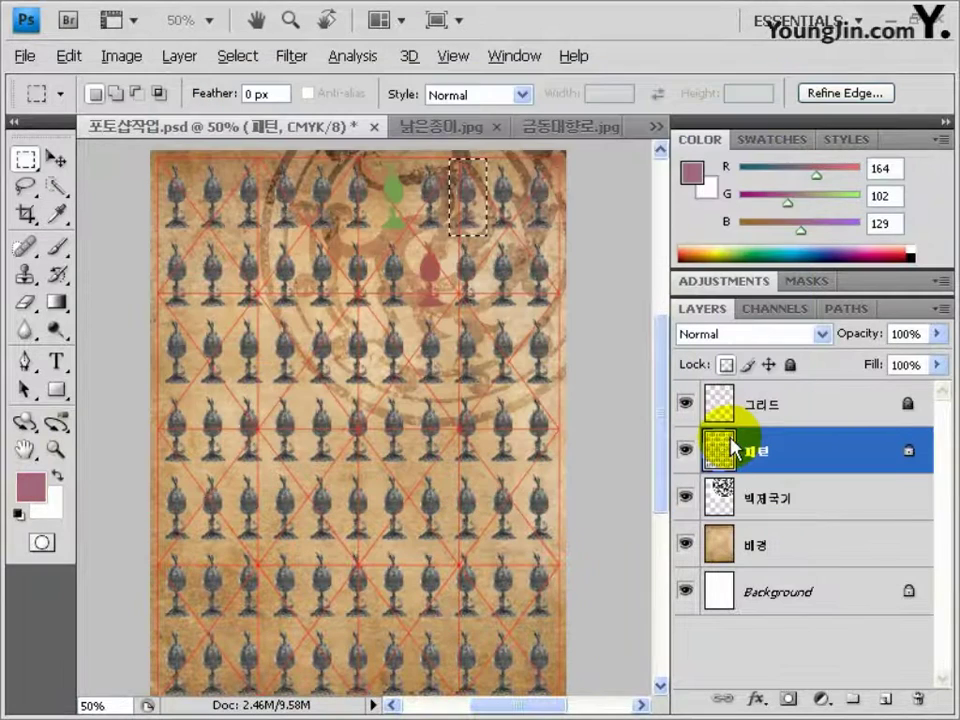
{"action": "left_click", "coordinate": [722, 440], "text": "ctrl"}
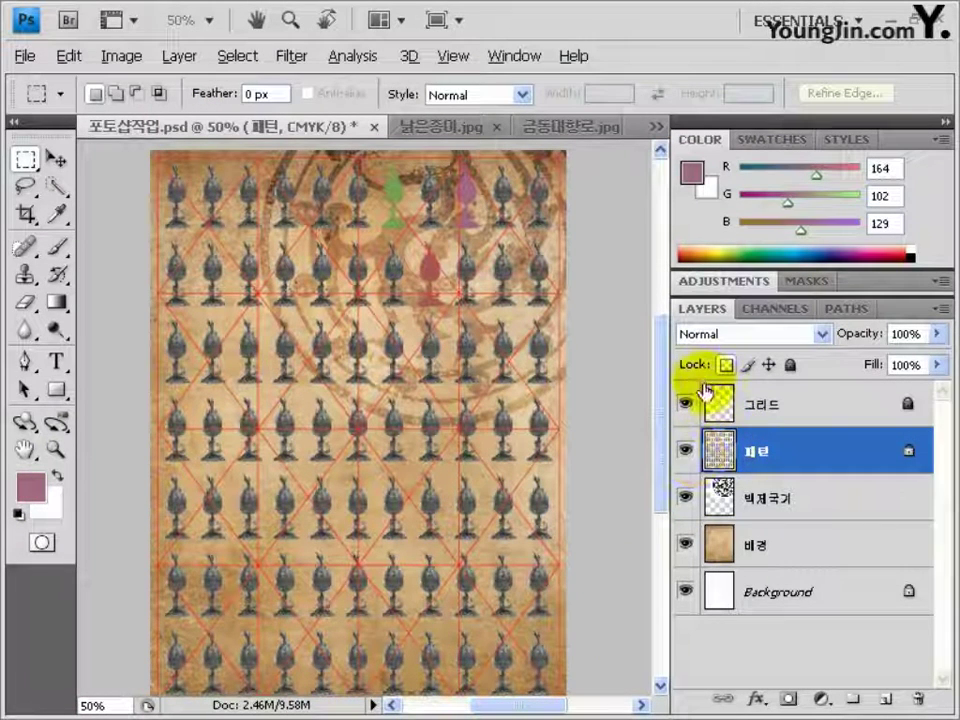
Step: Add a layer mask to the 패턴 layer and fade the burners out downward with a white-to-black linear gradient
{"action": "left_click", "coordinate": [787, 703]}
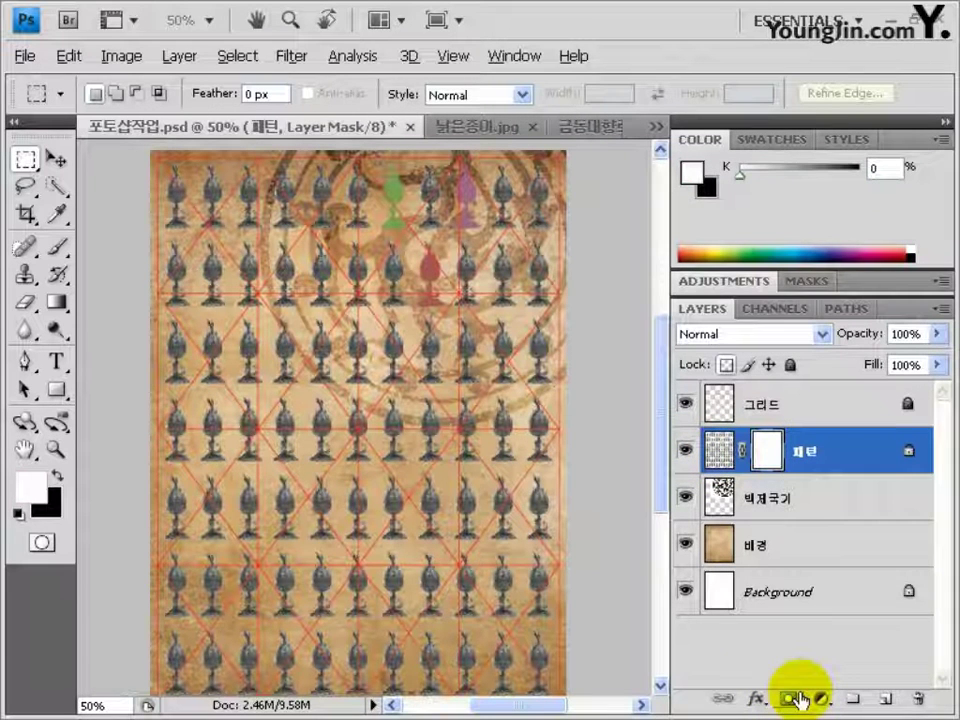
{"action": "left_click", "coordinate": [59, 304]}
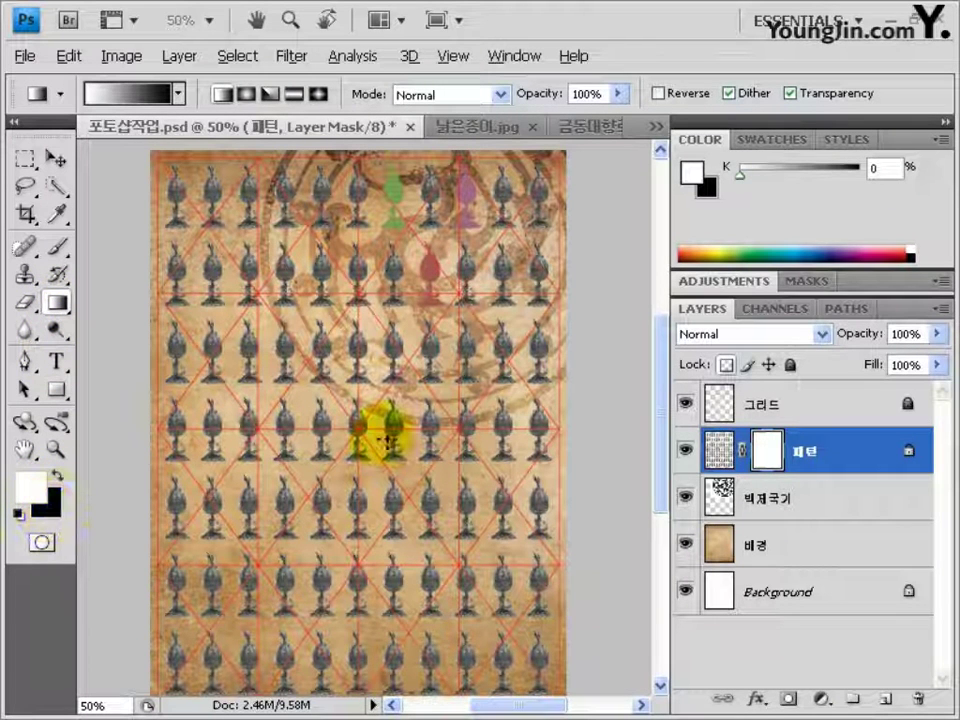
{"action": "left_click_drag", "start_coordinate": [352, 150], "coordinate": [352, 522]}
{"action": "left_click_drag", "start_coordinate": [352, 590], "coordinate": [360, 606]}
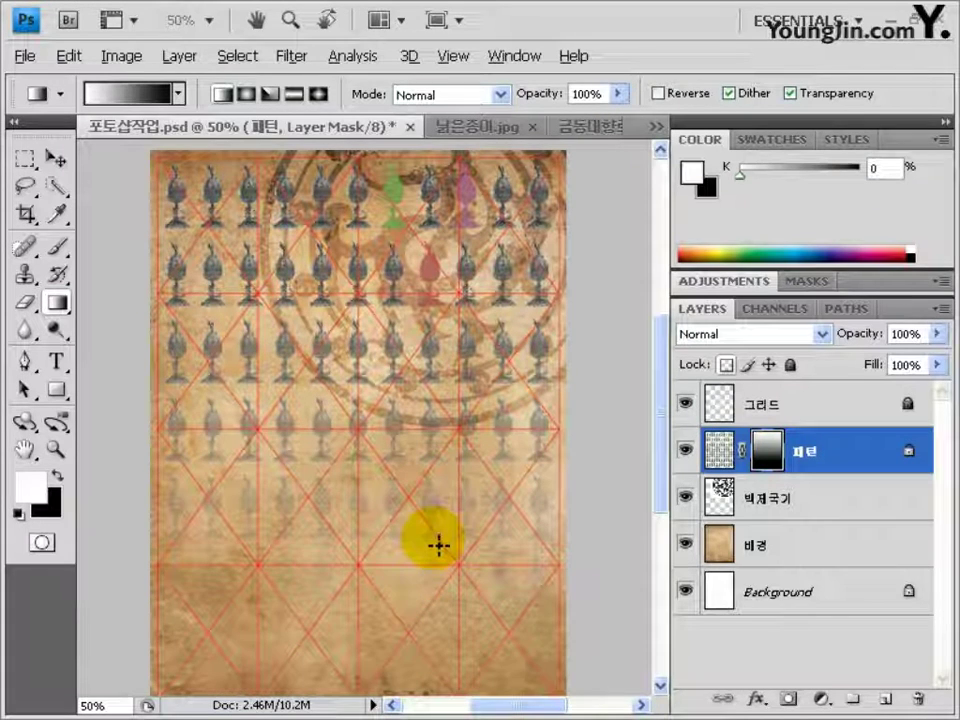
Step: Switch to 일러스트작업.ai in Illustrator, hide the 그리드 layer and show the 도형 layer in preview mode
{"action": "double_click", "coordinate": [26, 449]}
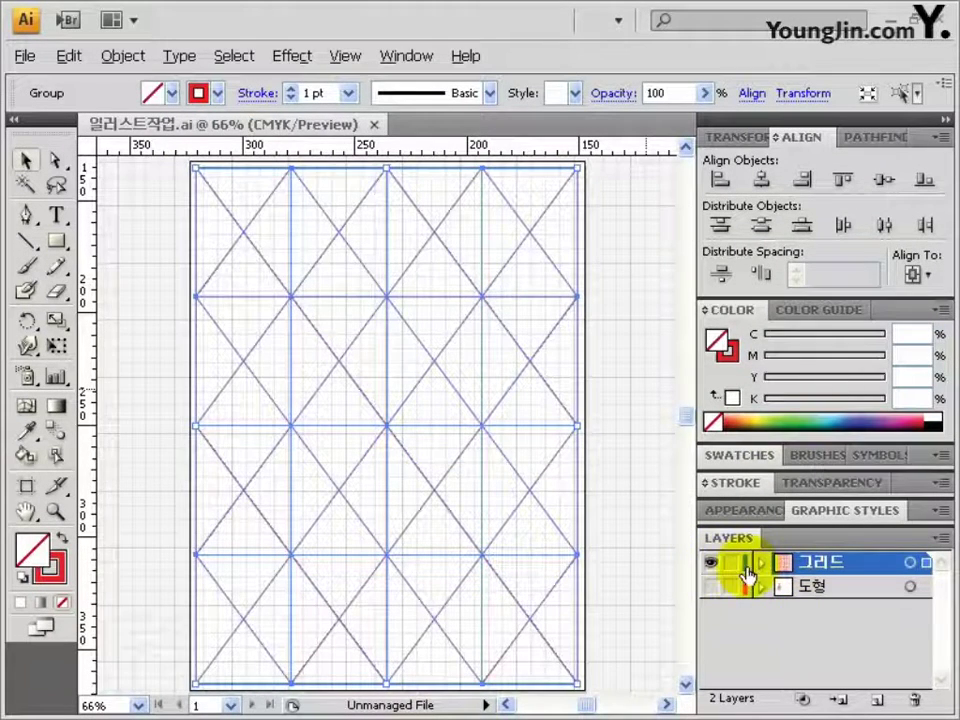
{"action": "left_click", "coordinate": [710, 563]}
{"action": "key", "text": "ctrl+y"}
{"action": "left_click", "coordinate": [709, 589]}
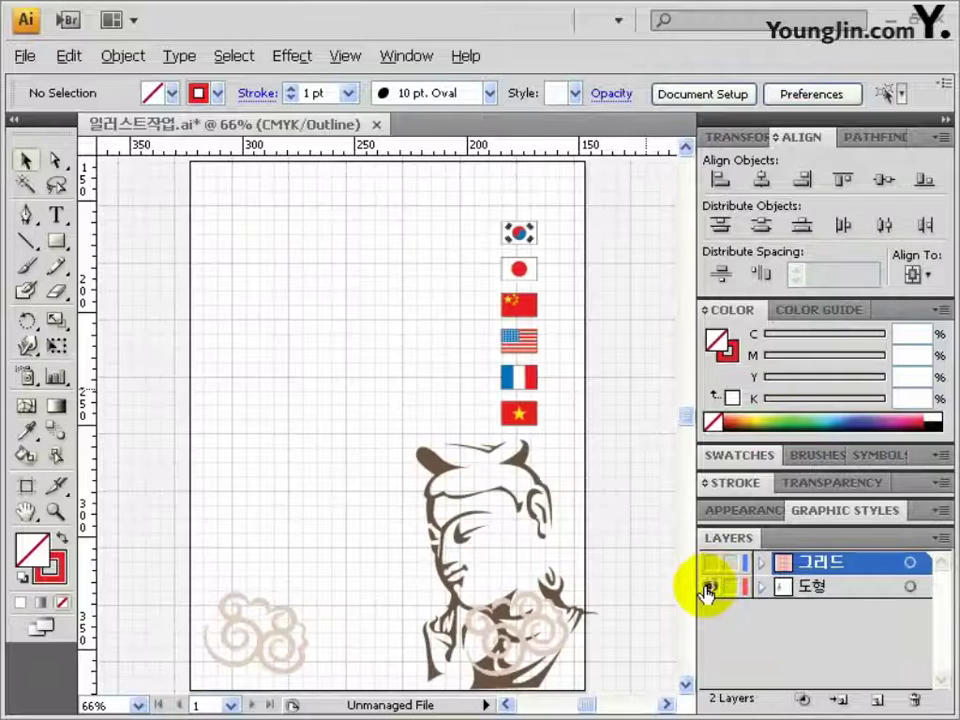
{"action": "left_click", "coordinate": [709, 589], "text": "ctrl"}
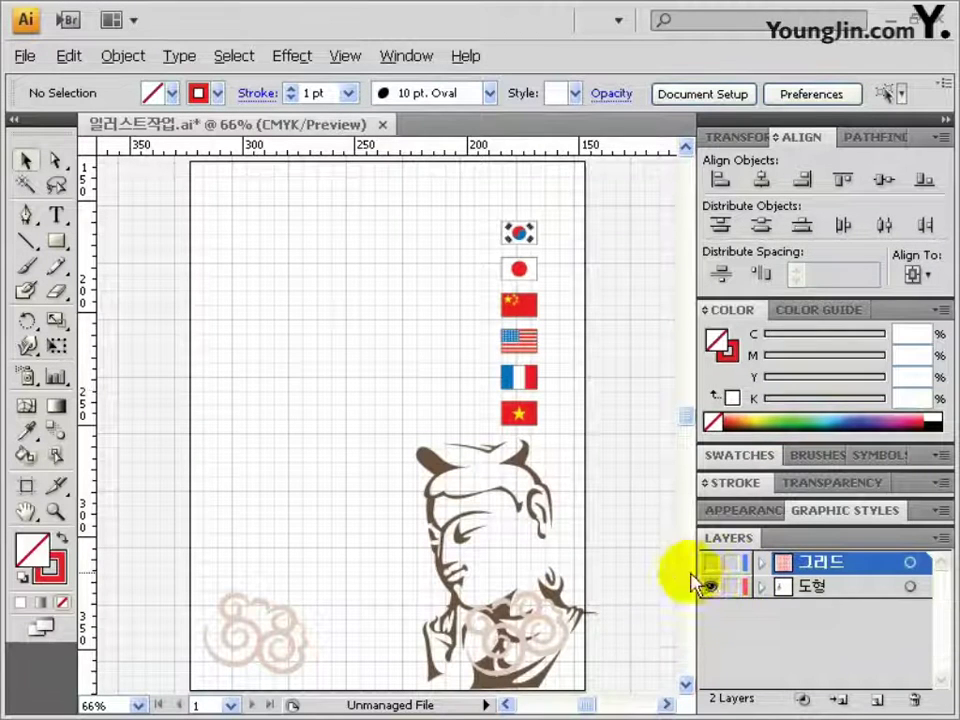
Step: Copy the brown Buddha drawing and paste it into 포토샵작업.psd in Photoshop
{"action": "left_click", "coordinate": [512, 457]}
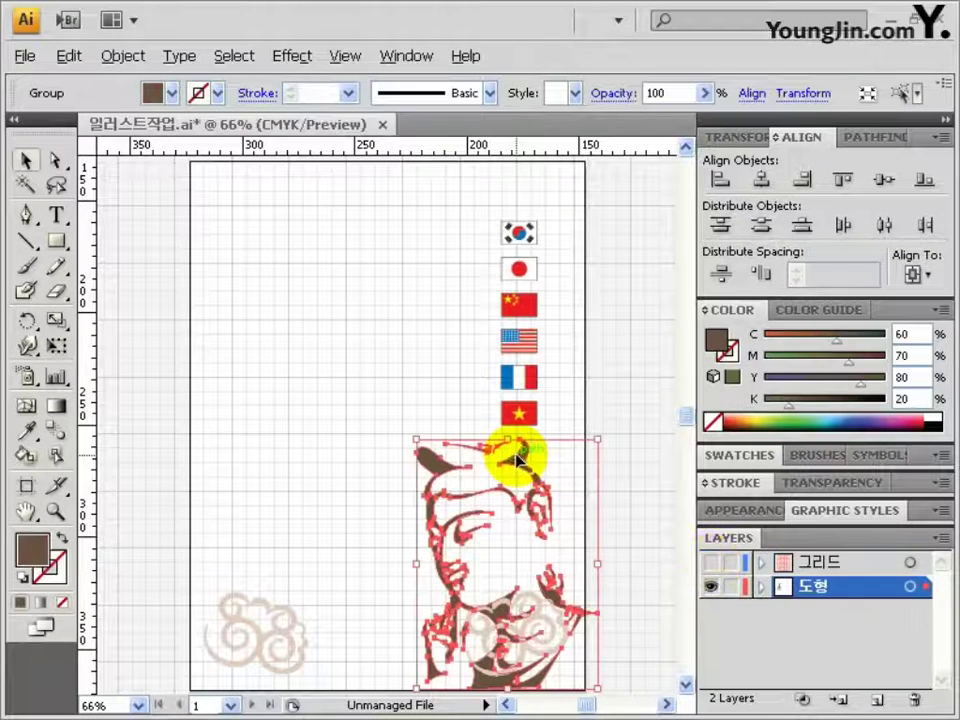
{"action": "key", "text": "ctrl+a"}
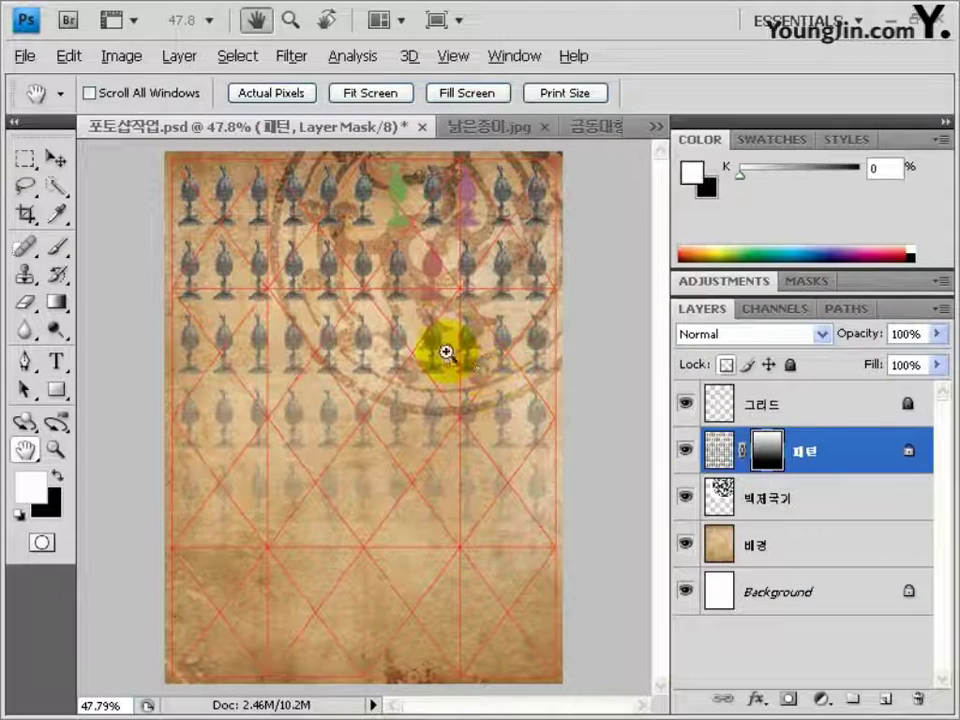
{"action": "key", "text": "ctrl+v"}
{"action": "left_click", "coordinate": [521, 227]}
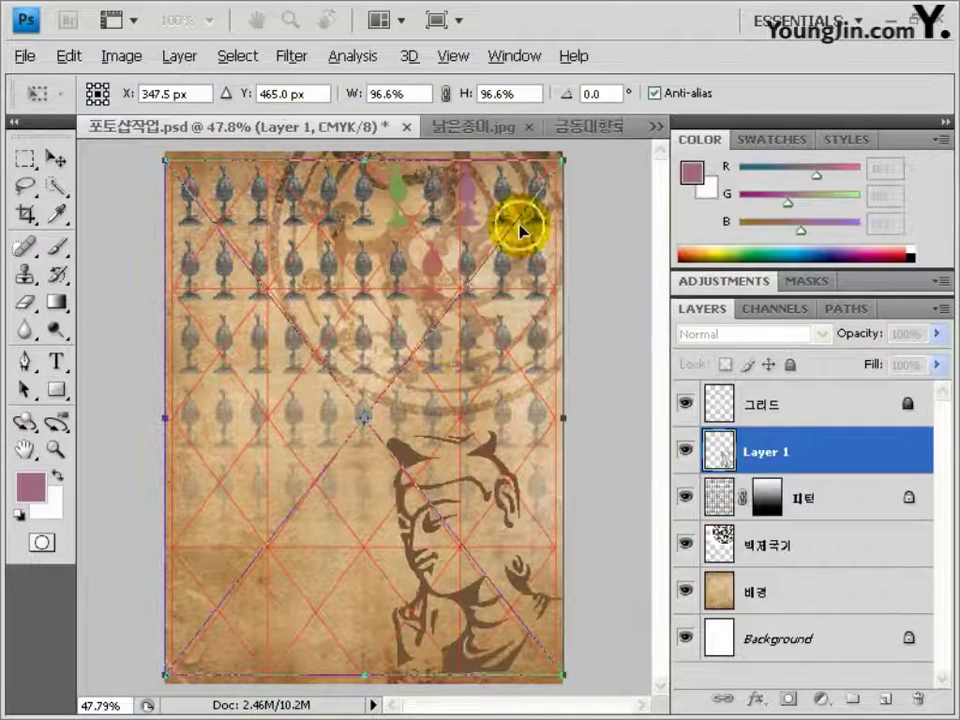
Step: Scale the pasted Buddha to 100% width and height, and align its frame with the canvas's left edge
{"action": "left_click", "coordinate": [405, 93]}
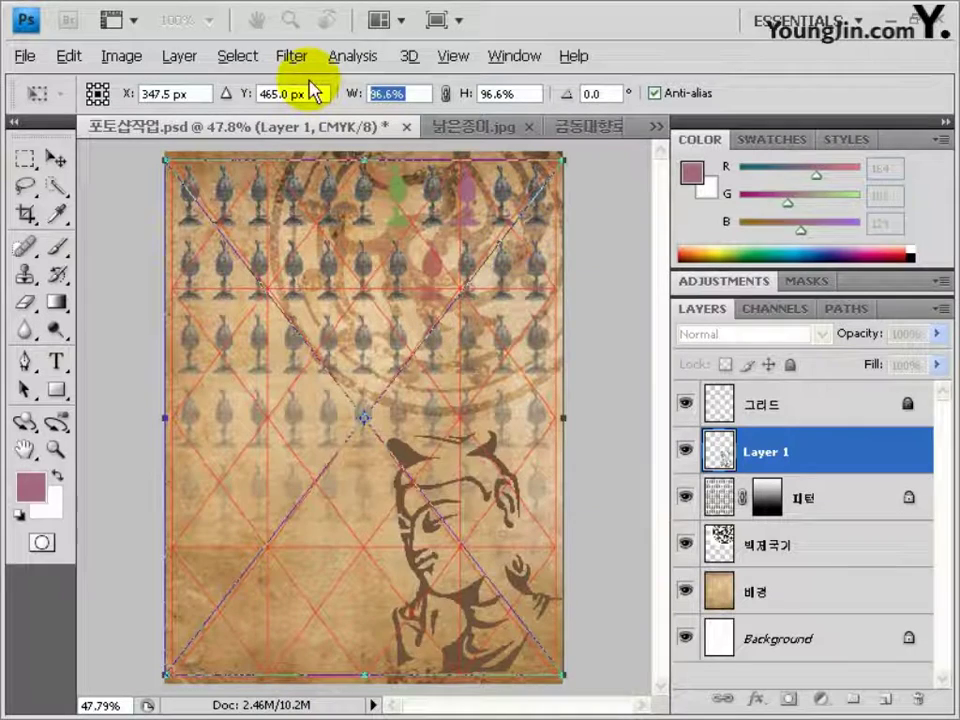
{"action": "type", "text": "100"}
{"action": "key", "text": "Tab"}
{"action": "type", "text": "100"}
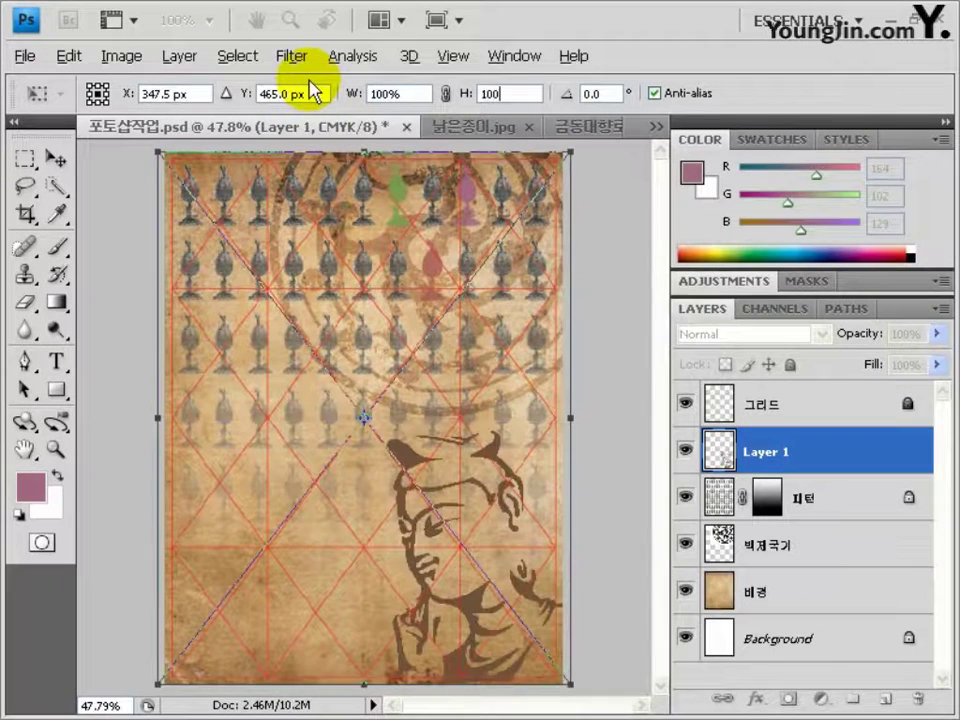
{"action": "left_click_drag", "start_coordinate": [178, 186], "coordinate": [184, 189]}
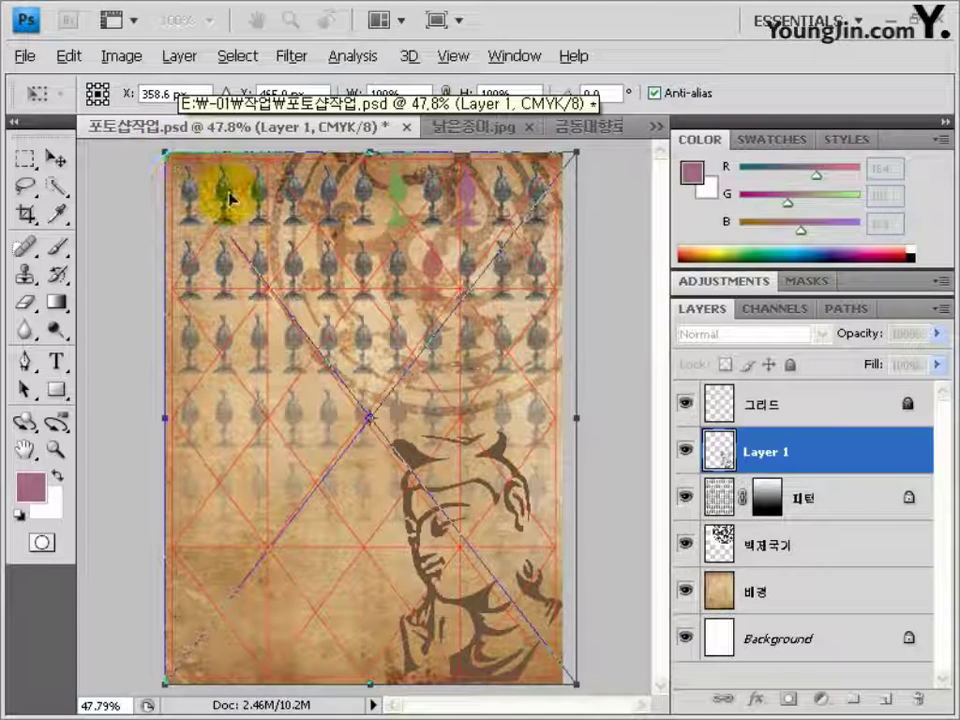
{"action": "key", "text": "Return"}
{"action": "key", "text": "h"}
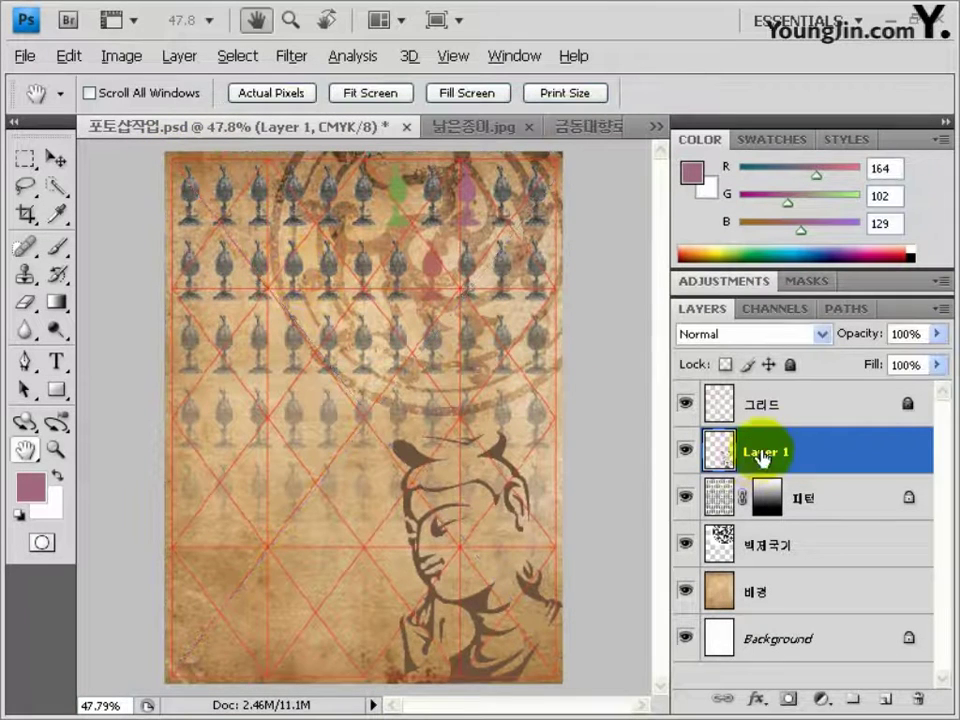
Step: Name the Buddha layer 불상, and bring in the flags as layer 국기 and the clouds as layer 구름
{"action": "type", "text": "불상"}
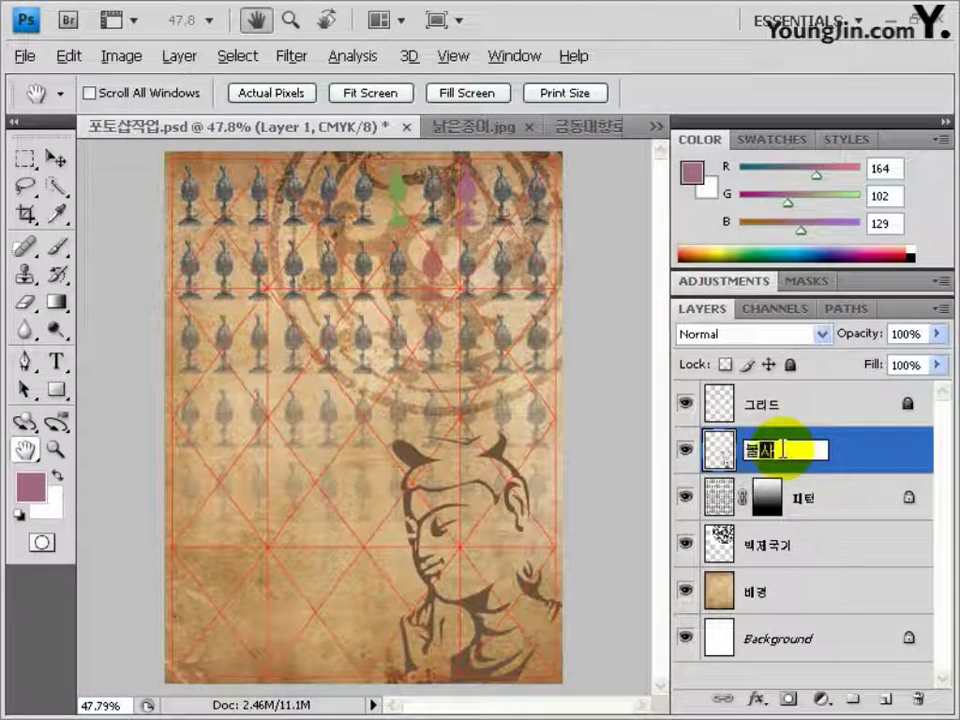
{"action": "key", "text": "Return"}
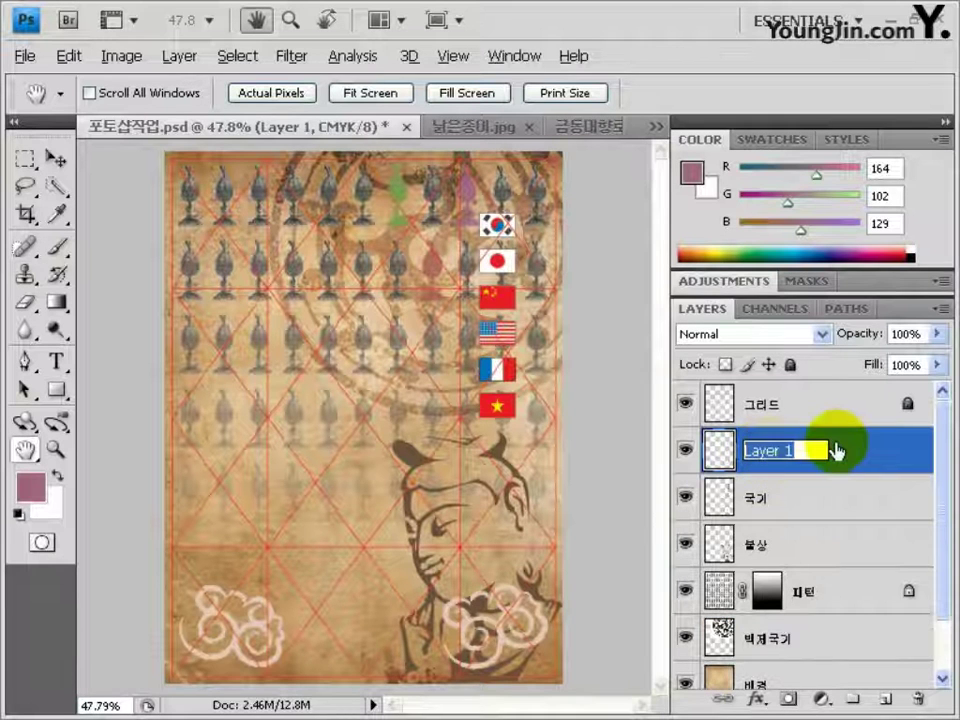
{"action": "key", "text": "Return"}
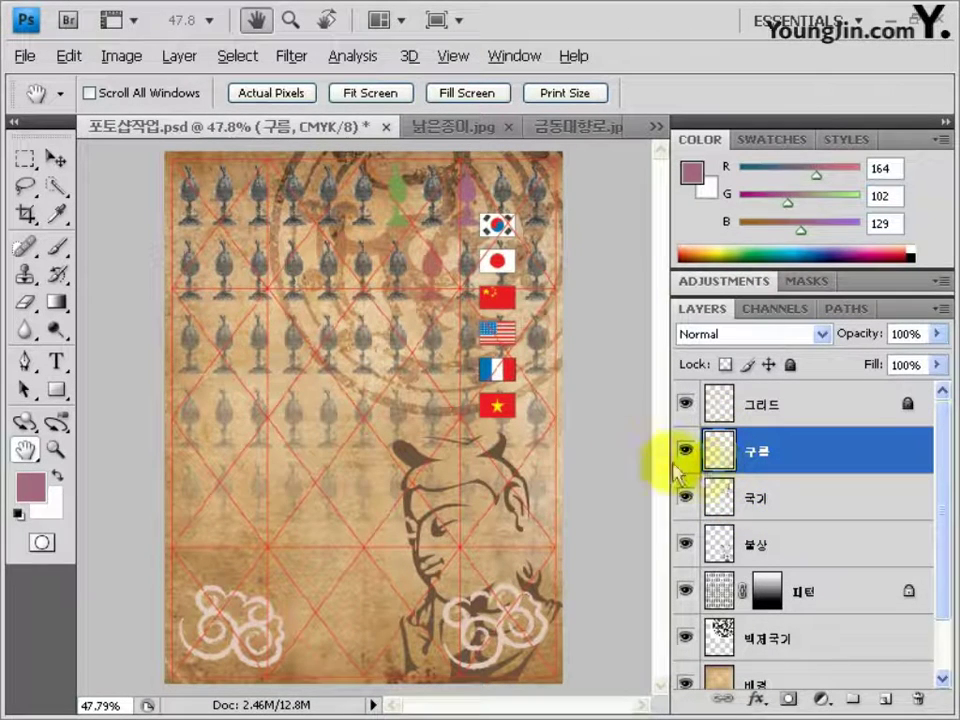
Step: Convert the document to RGB Color mode without flattening the layers
{"action": "left_click", "coordinate": [121, 56]}
{"action": "mouse_move", "coordinate": [127, 86]}
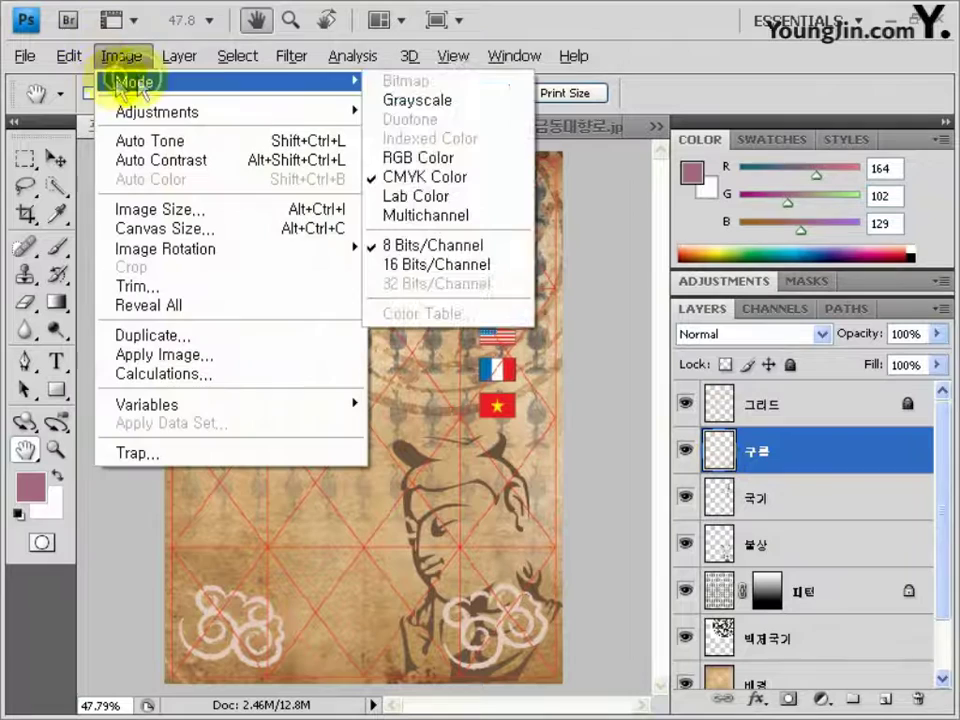
{"action": "left_click", "coordinate": [410, 157]}
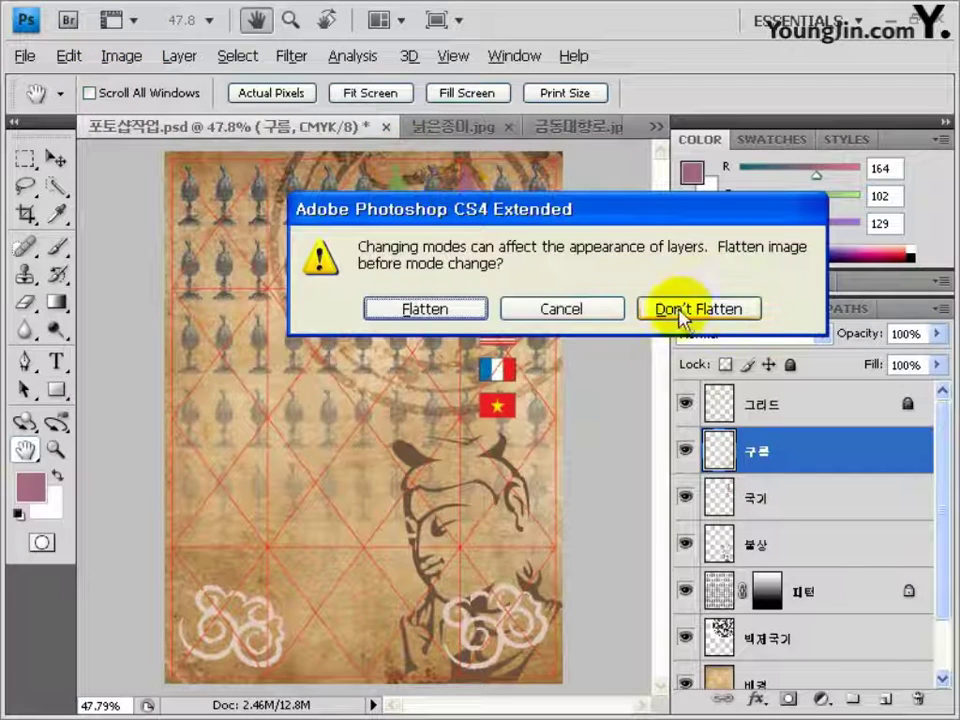
{"action": "left_click", "coordinate": [697, 310]}
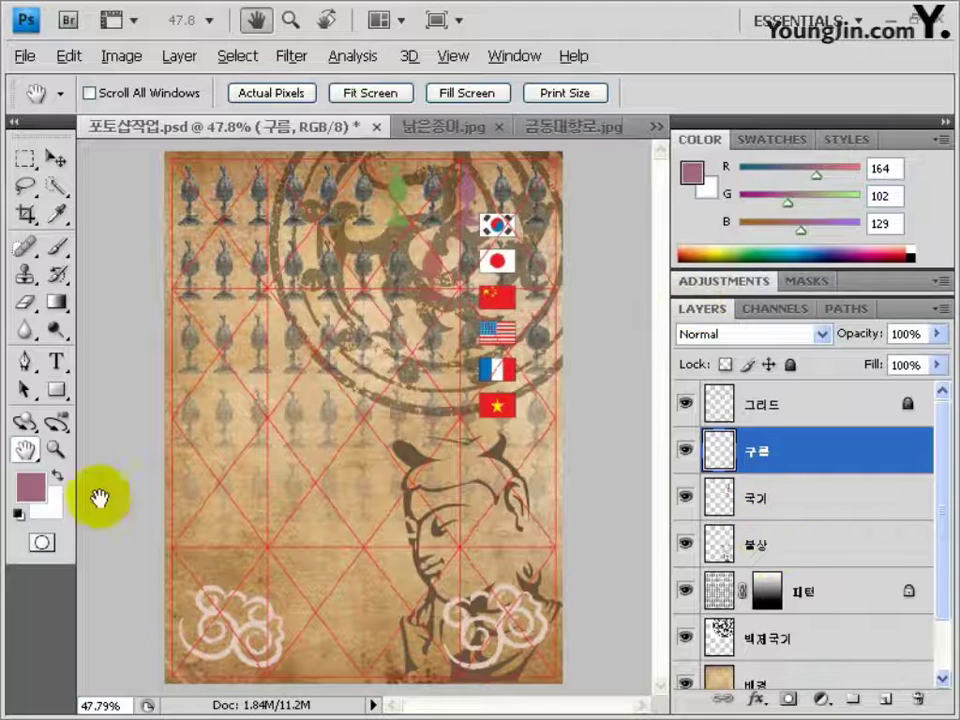
Step: Sample the paper's tan, R 206, G 174, B 130, as foreground color and the Buddha drawing's brown as background color
{"action": "left_click", "coordinate": [33, 487]}
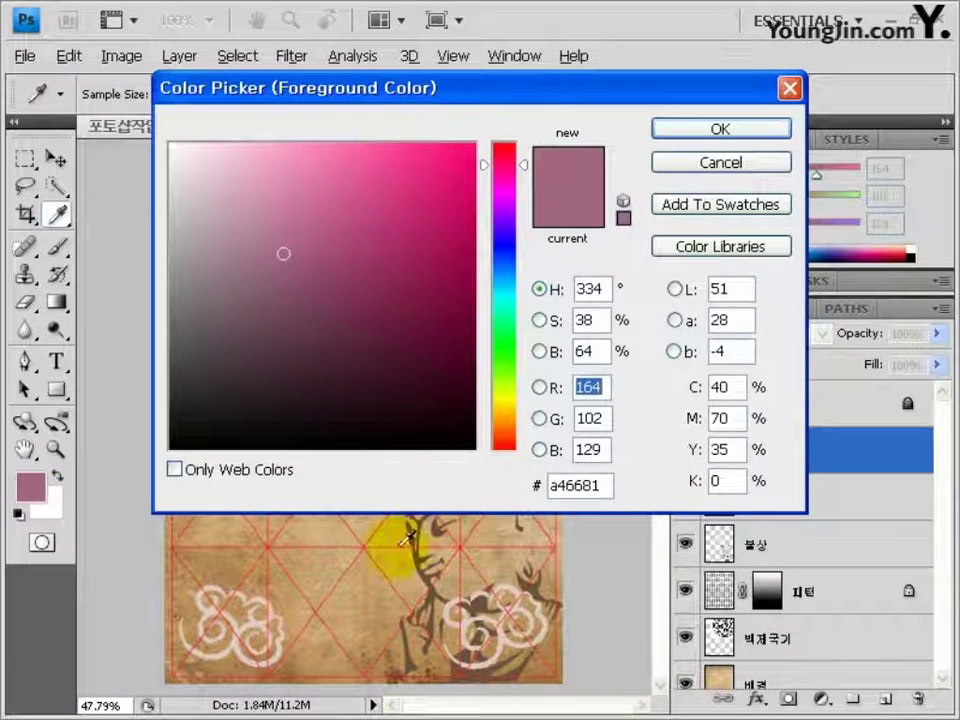
{"action": "left_click", "coordinate": [326, 558]}
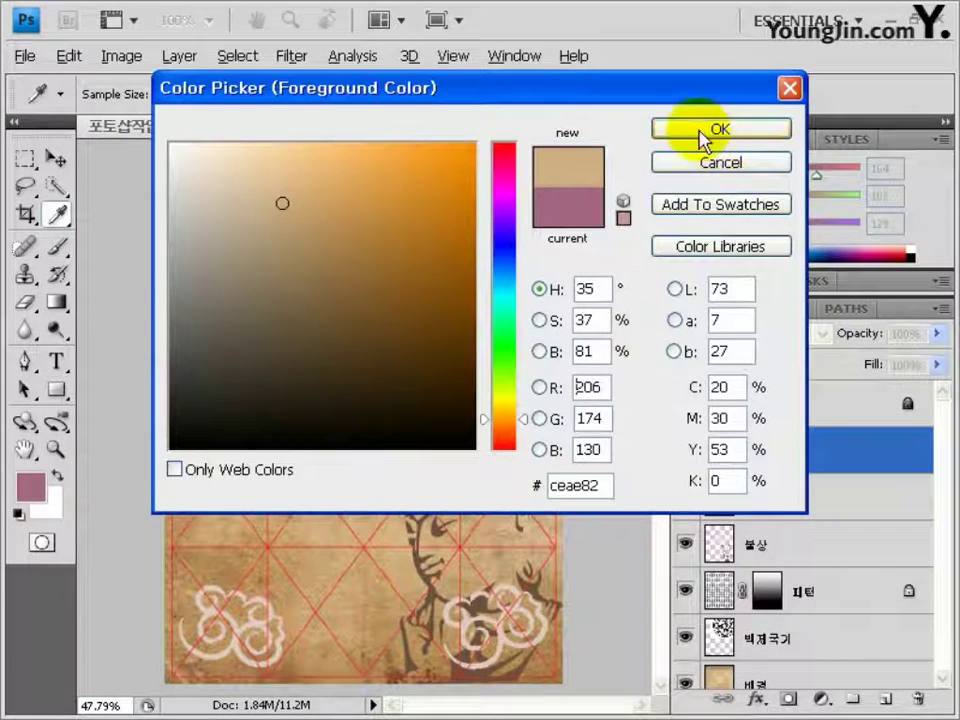
{"action": "left_click", "coordinate": [705, 132]}
{"action": "left_click", "coordinate": [48, 503]}
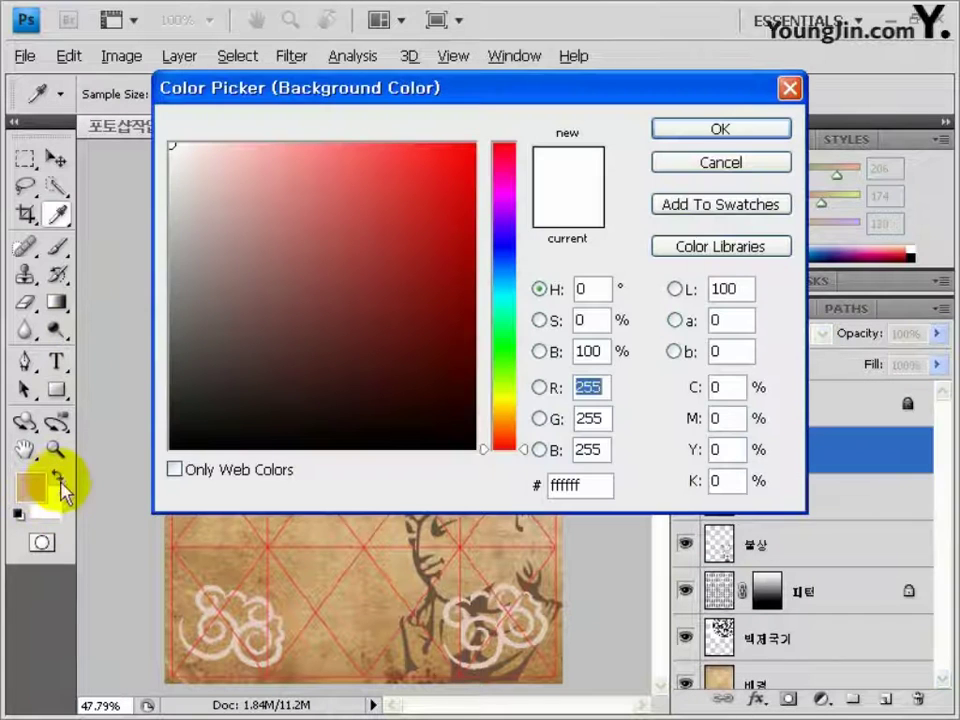
{"action": "left_click", "coordinate": [431, 568]}
{"action": "left_click", "coordinate": [709, 131]}
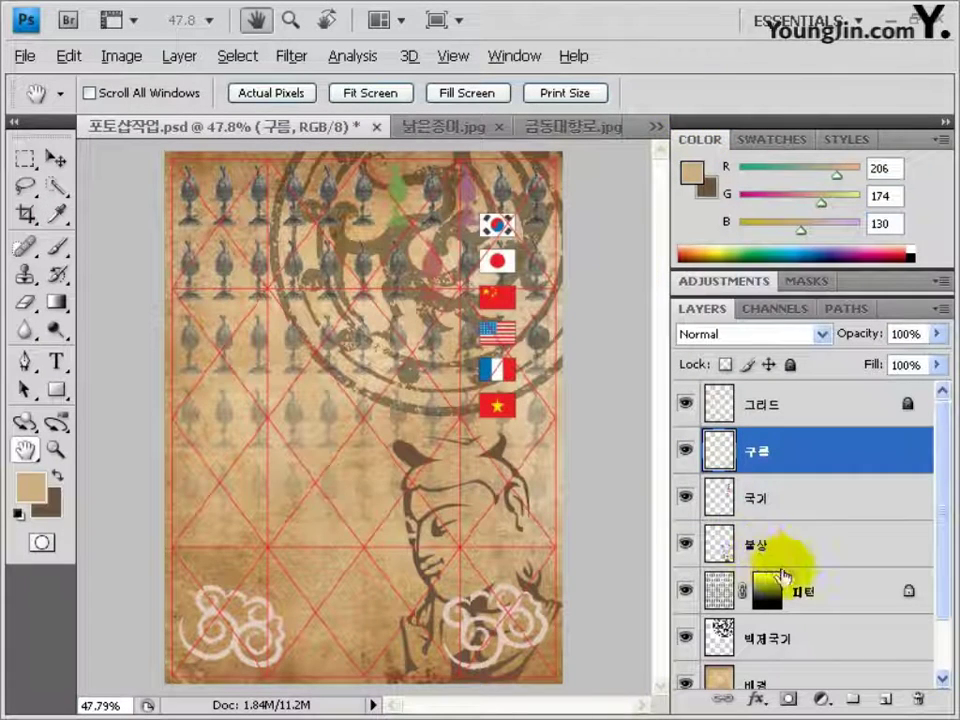
Step: Apply the Graphic Pen filter to the 불상 layer with Stroke Length 15, Light/Dark Balance 10 and Right Diagonal direction
{"action": "left_click", "coordinate": [802, 549]}
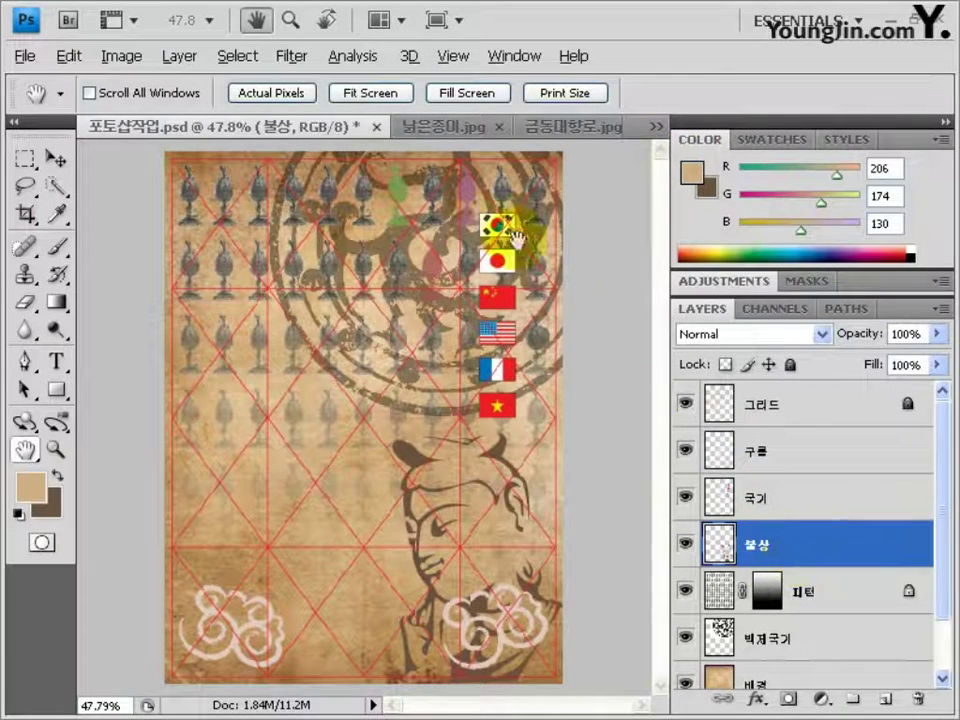
{"action": "left_click", "coordinate": [293, 55]}
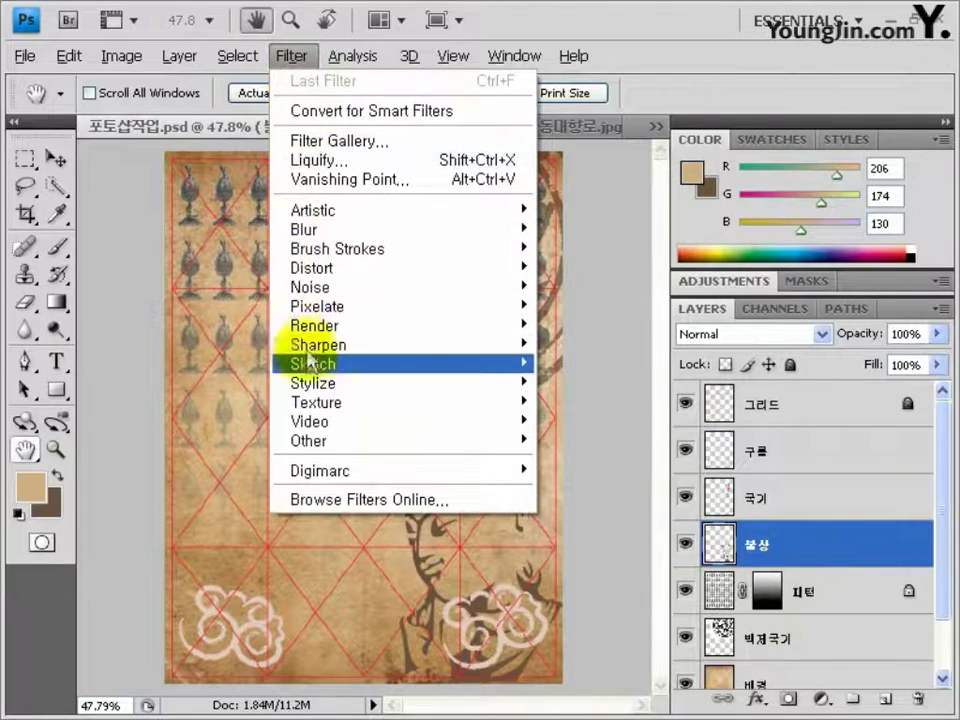
{"action": "mouse_move", "coordinate": [311, 366]}
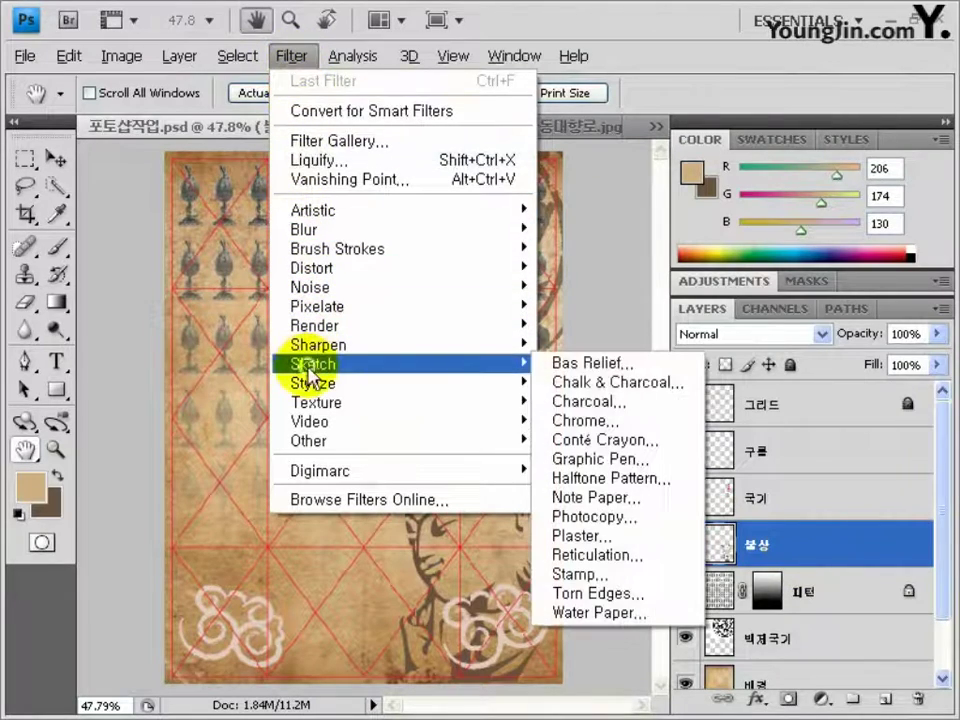
{"action": "left_click", "coordinate": [600, 458]}
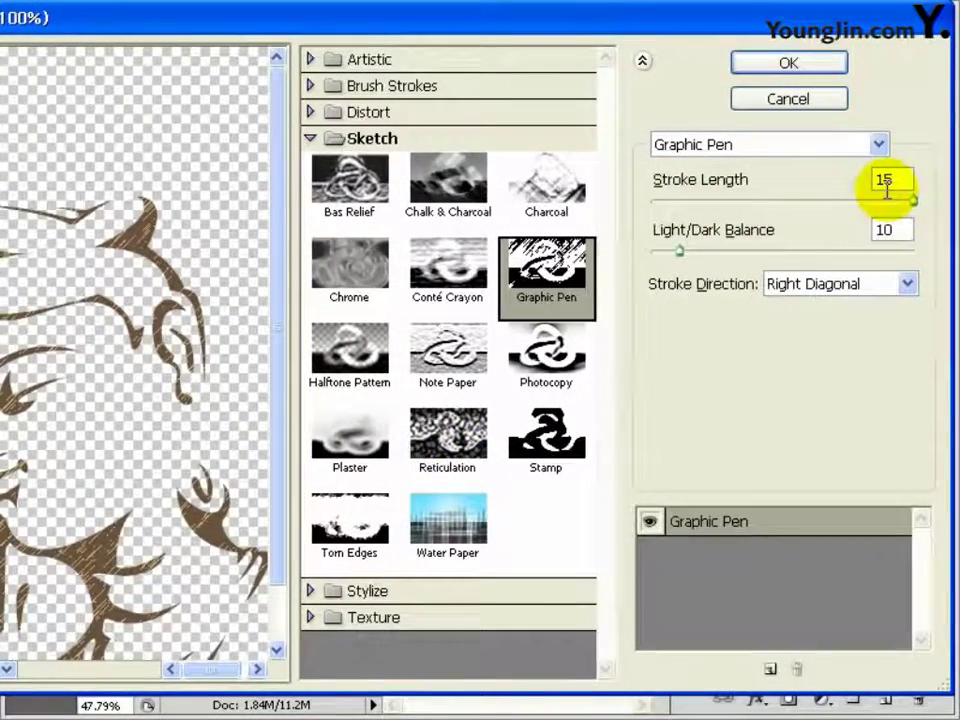
{"action": "left_click", "coordinate": [826, 64]}
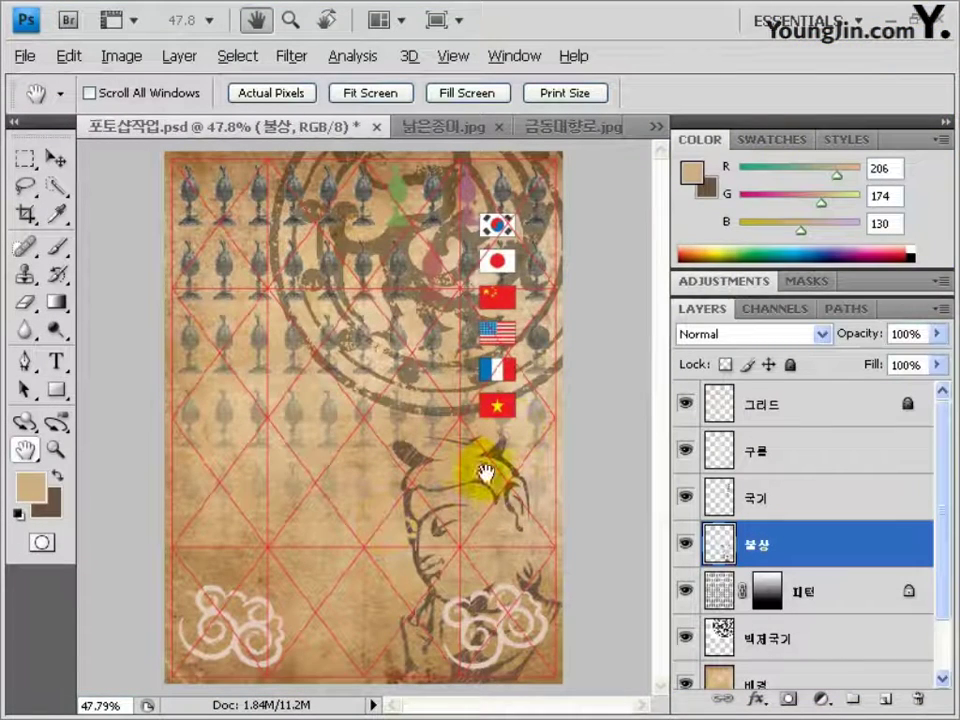
Step: Convert the document to CMYK Color mode without flattening the layers, accepting the U.S. Web Coated (SWOP) v2 profile
{"action": "left_click", "coordinate": [124, 56]}
{"action": "mouse_move", "coordinate": [140, 81]}
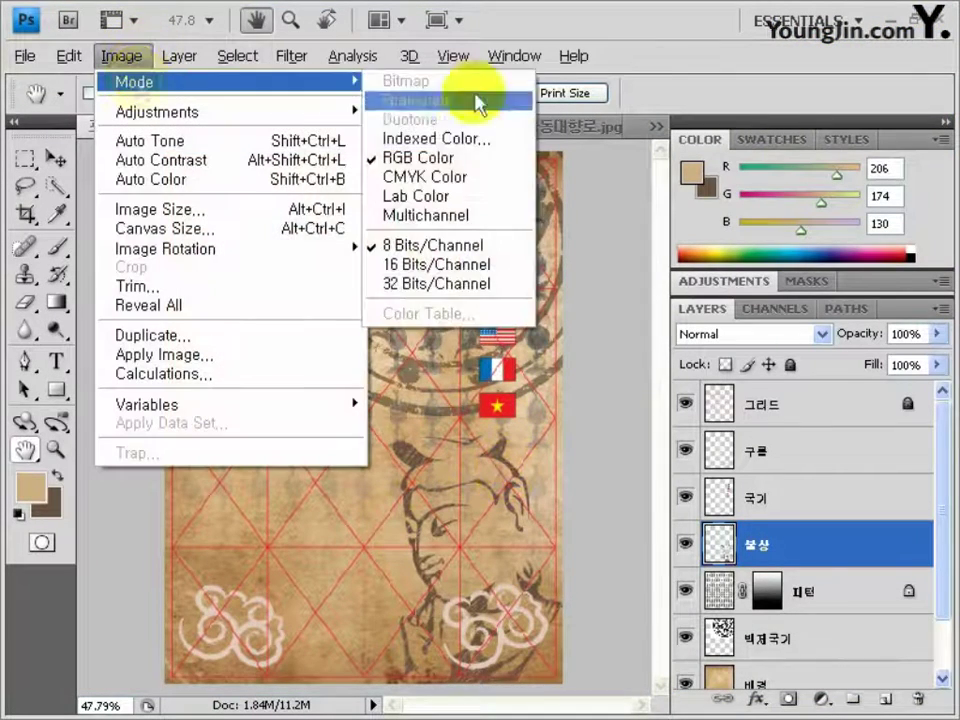
{"action": "left_click", "coordinate": [440, 185]}
{"action": "left_click", "coordinate": [654, 307]}
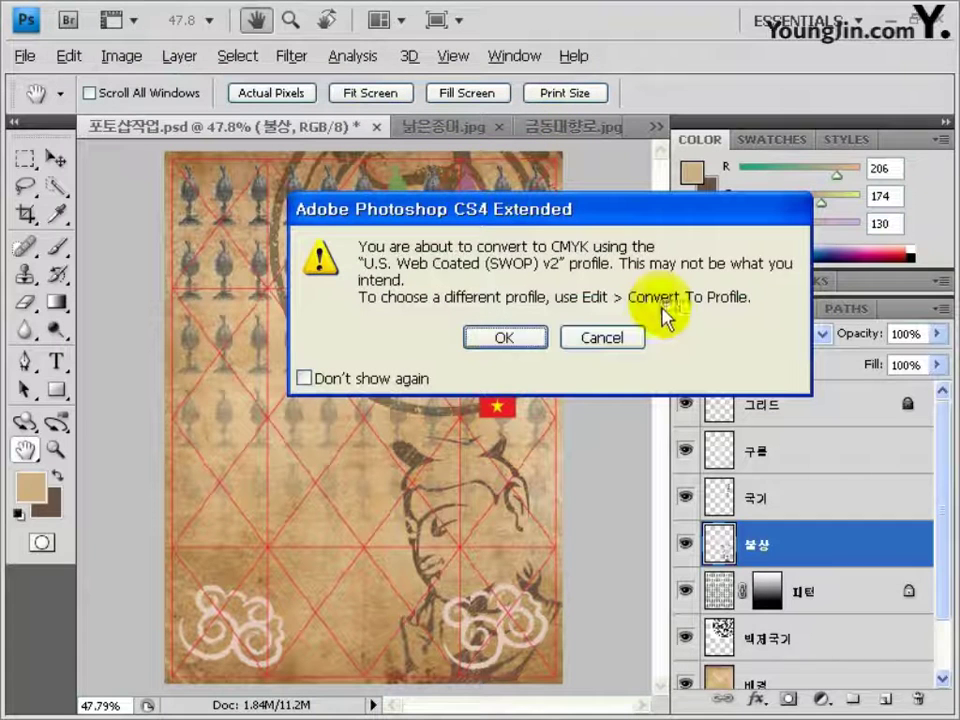
{"action": "left_click", "coordinate": [478, 336]}
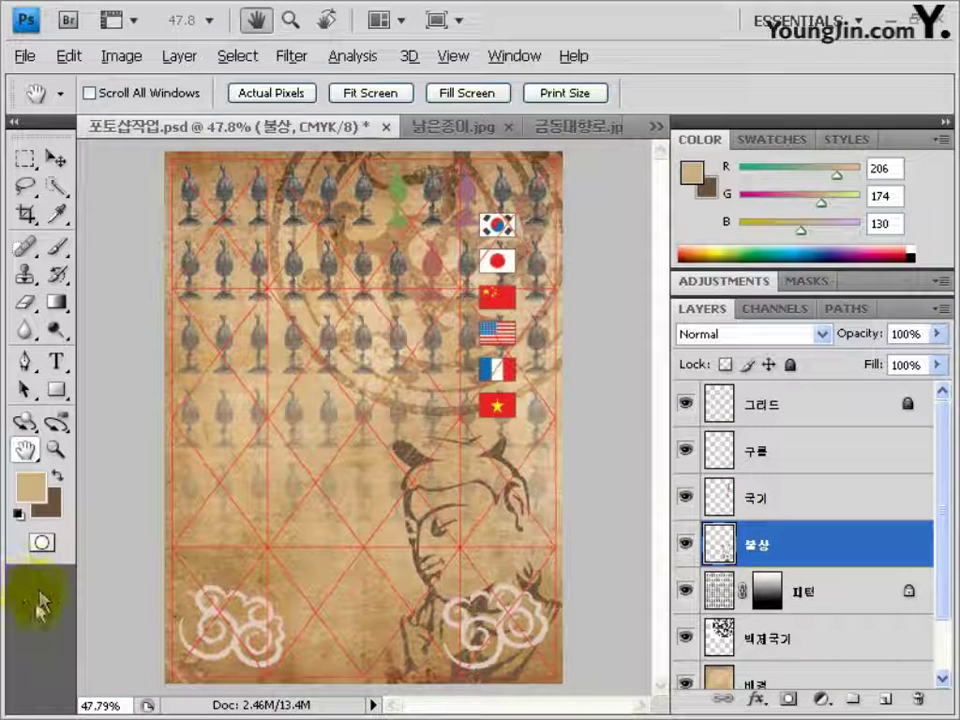
Step: Open 손.jpg, outline both hands with a closed Pen path curving across the wrists, and convert the path to a selection
{"action": "key", "text": "ctrl+o"}
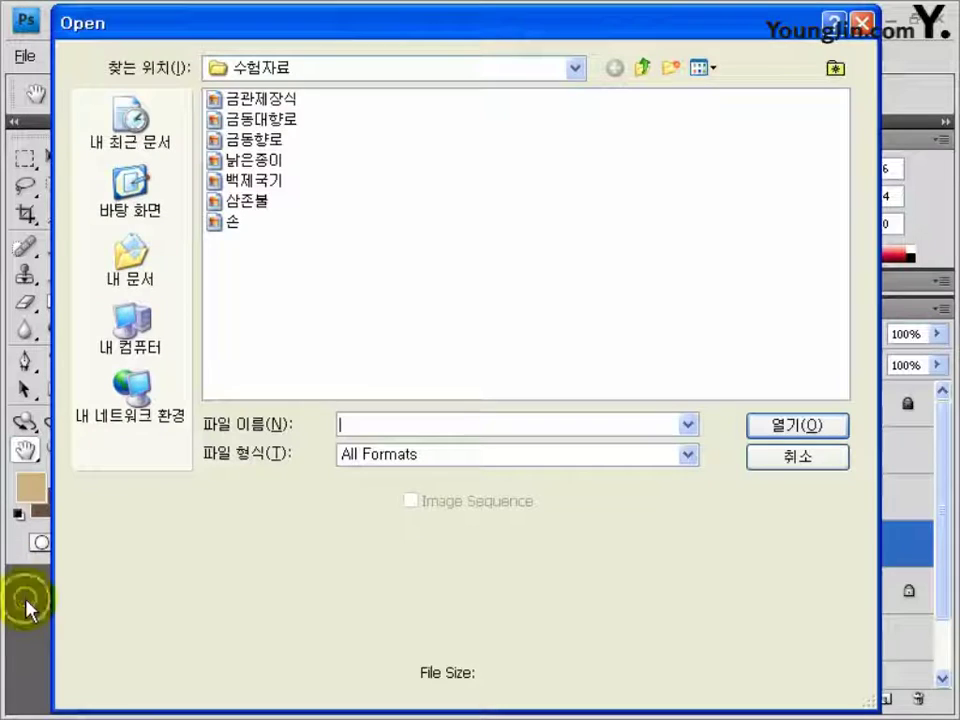
{"action": "double_click", "coordinate": [228, 228]}
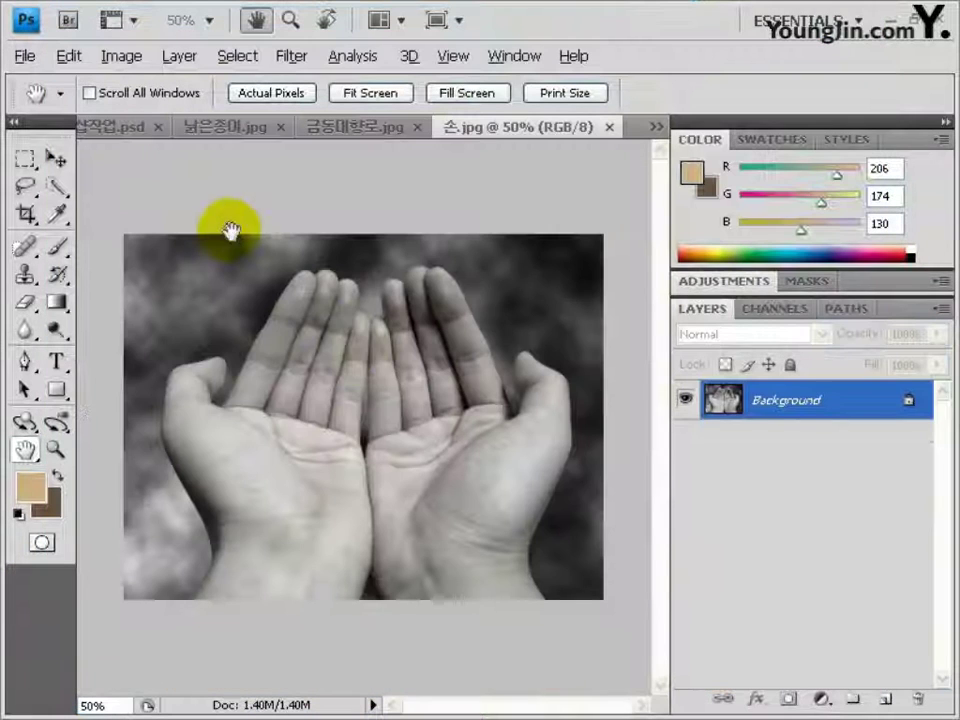
{"action": "left_click", "coordinate": [25, 360]}
{"action": "left_click", "coordinate": [547, 602]}
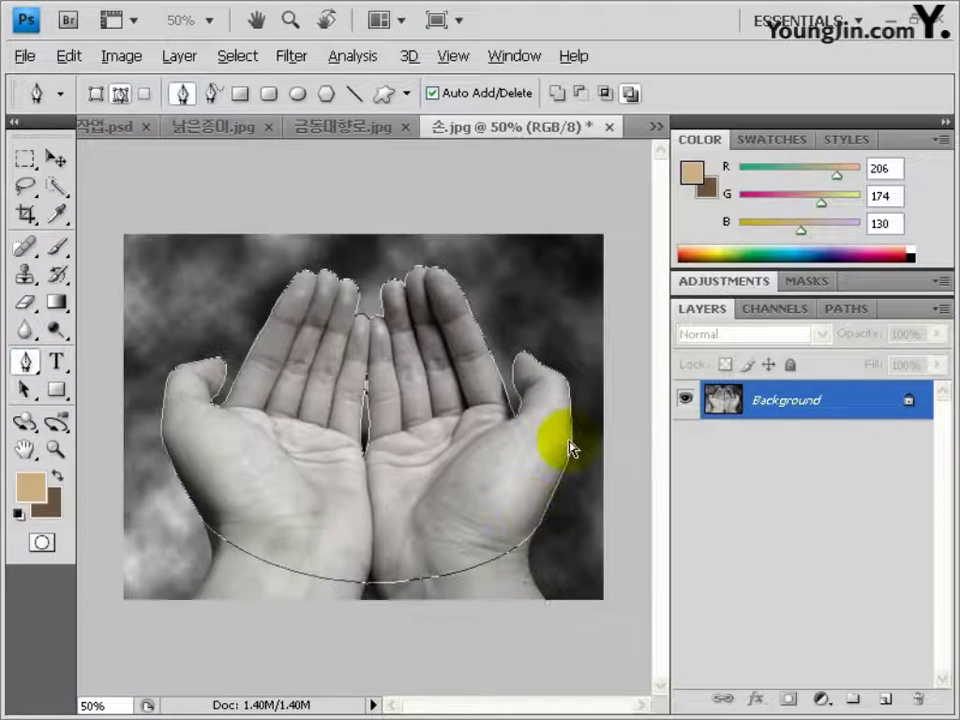
{"action": "key", "text": "ctrl+Return"}
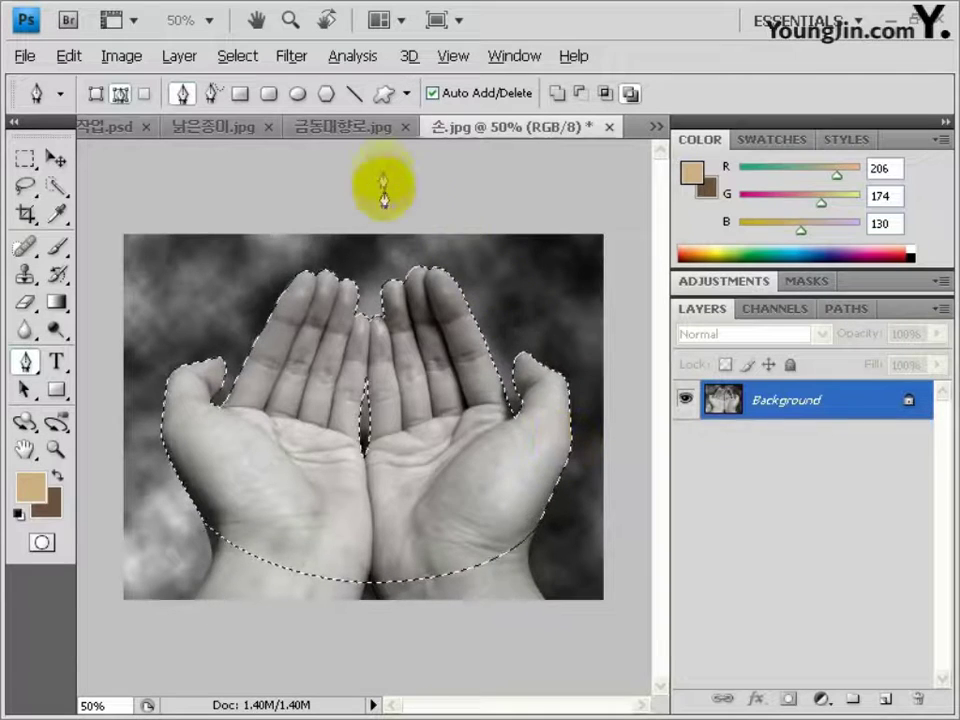
Step: Close 금동대향로.jpg without saving, and bring the selected hands into 포토샵작업.psd as a layer named 손
{"action": "left_click", "coordinate": [405, 127]}
{"action": "left_click", "coordinate": [500, 311]}
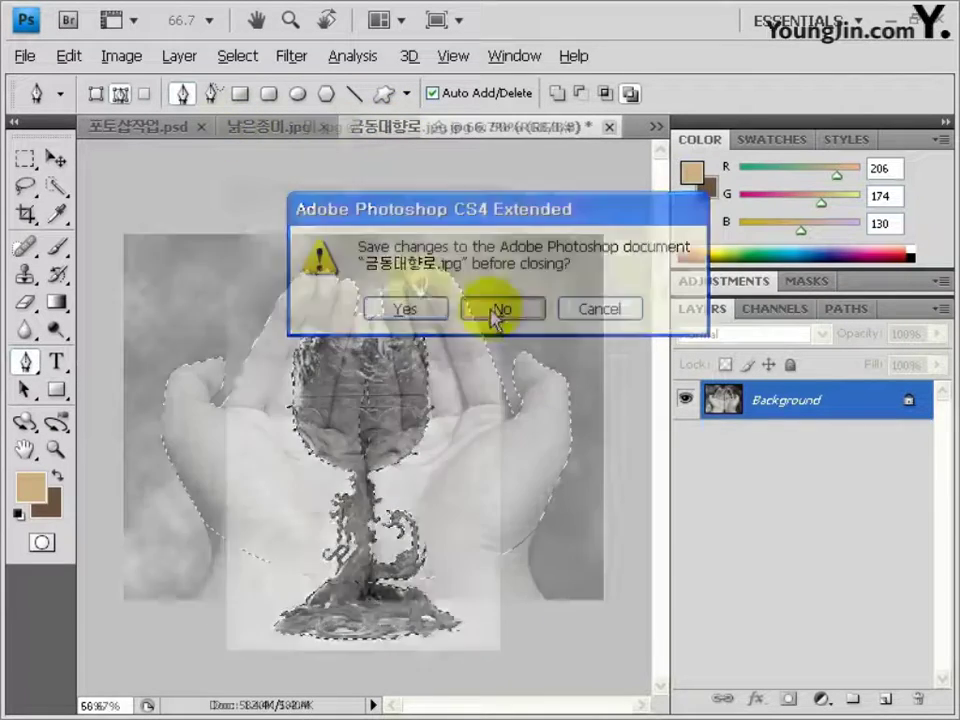
{"action": "left_click", "coordinate": [168, 130]}
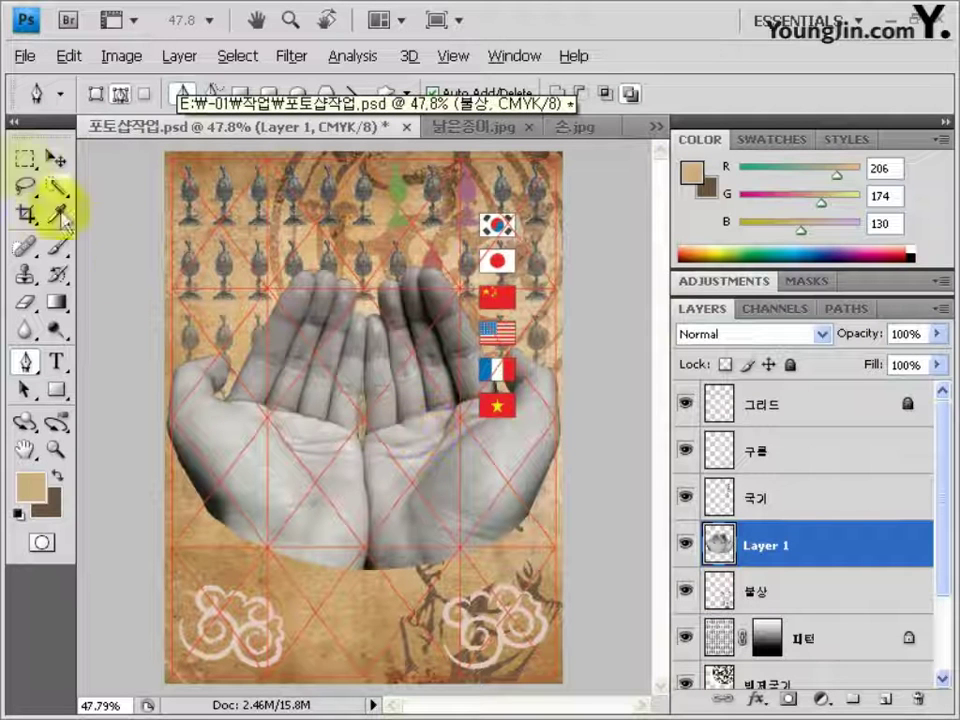
{"action": "double_click", "coordinate": [766, 546]}
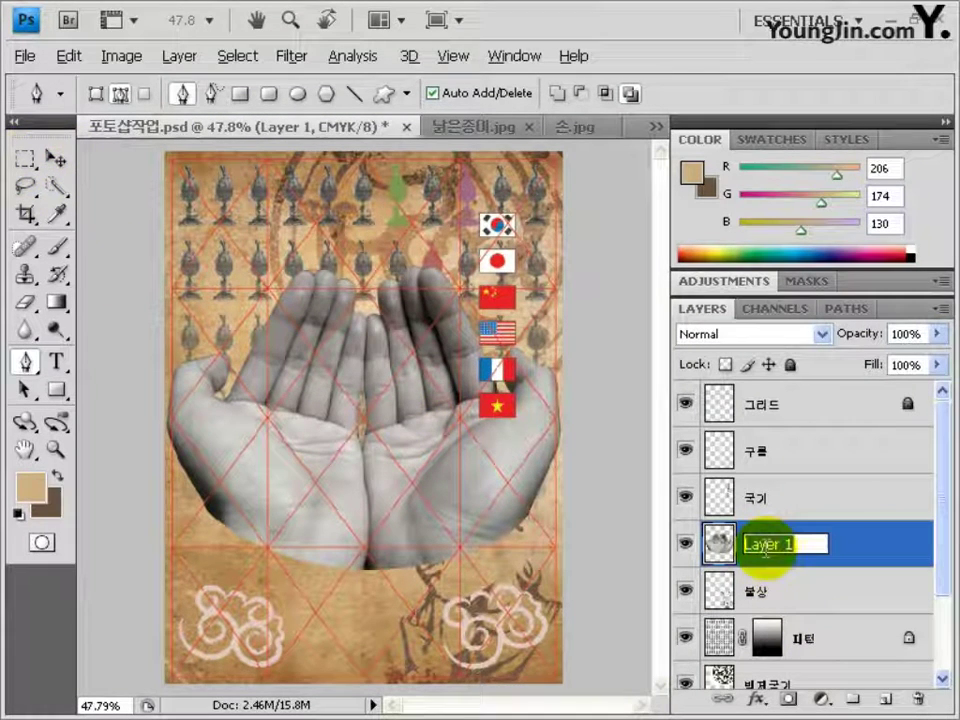
{"action": "type", "text": "손"}
{"action": "key", "text": "Return"}
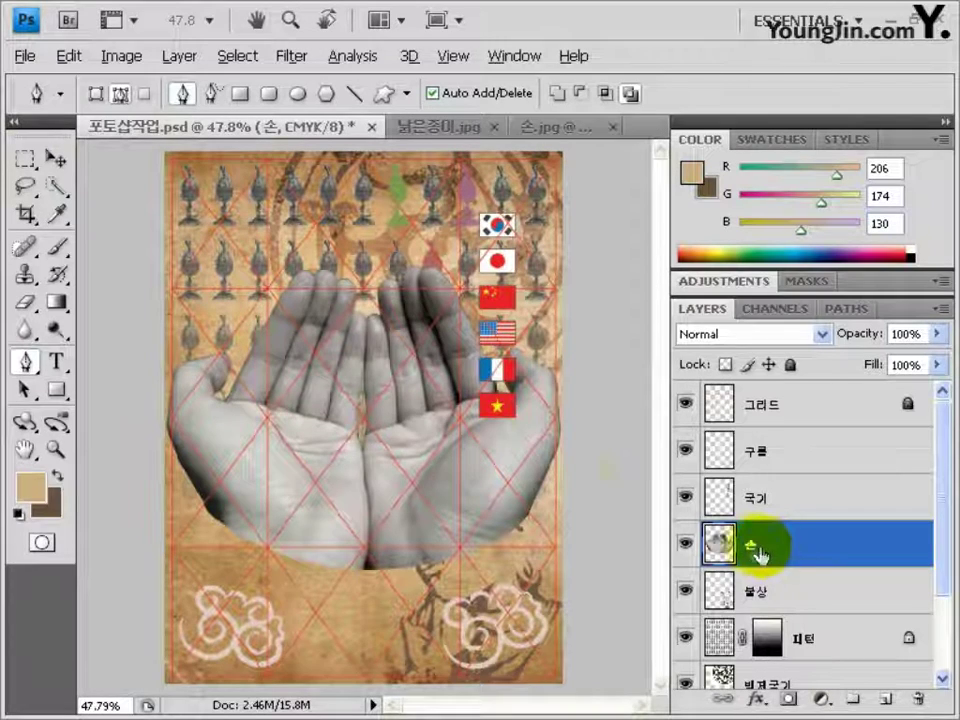
Step: Scale the hands down to a little over half the canvas width and place them in the upper-left area beside the flags
{"action": "key", "text": "ctrl+t"}
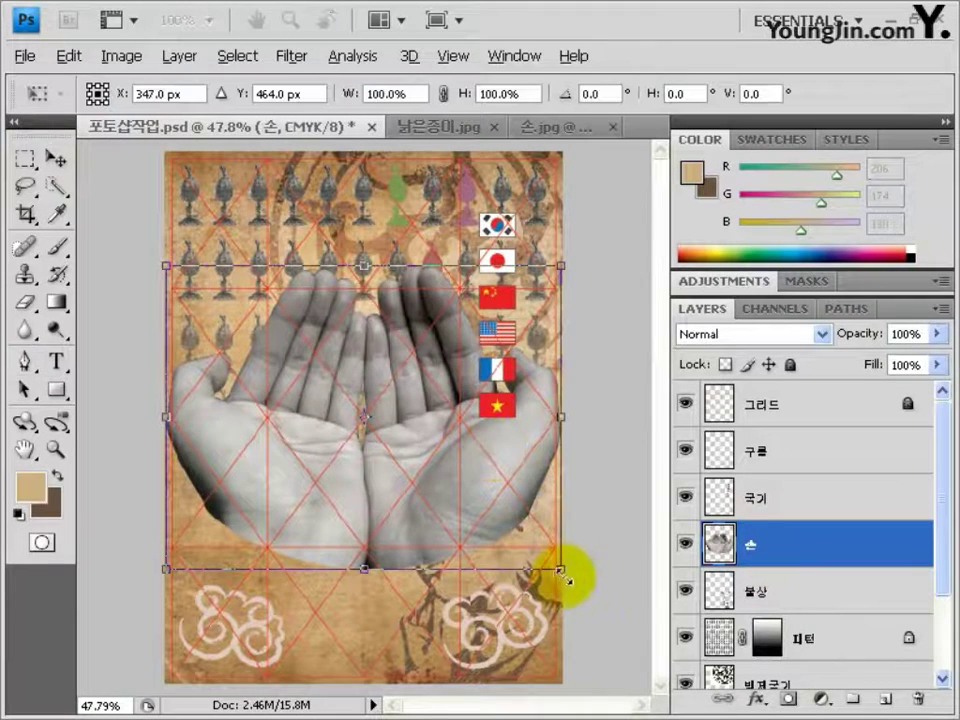
{"action": "left_click_drag", "start_coordinate": [564, 568], "coordinate": [340, 255]}
{"action": "key", "text": "Return"}
{"action": "key", "text": "p"}
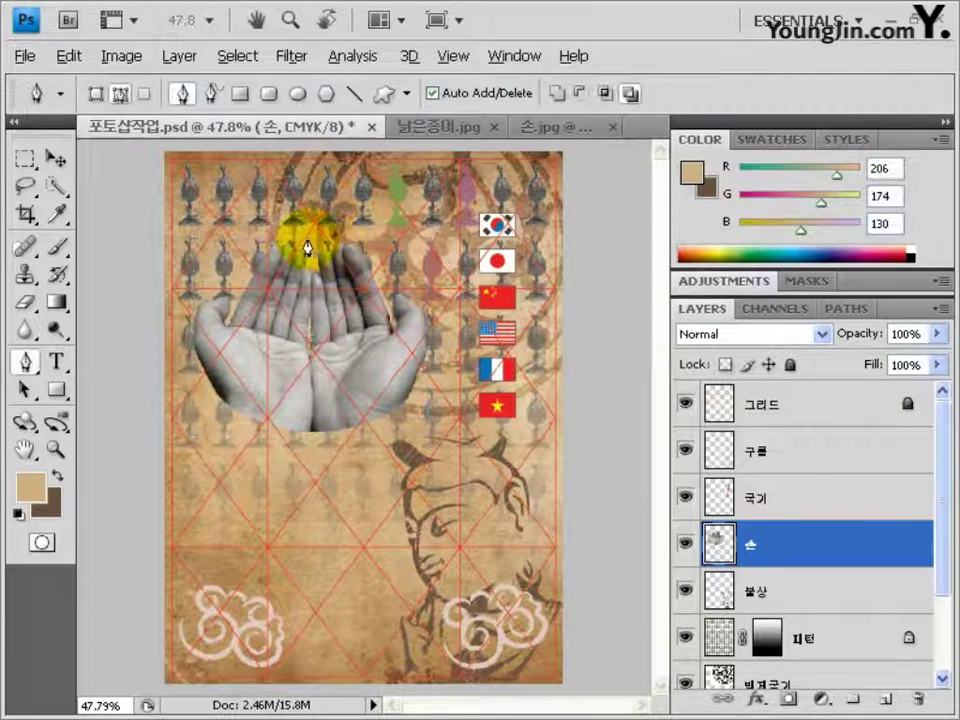
{"action": "key", "text": "v"}
Step: Colorize the hands golden with Hue/Saturation, using Hue 38 and Saturation 83
{"action": "left_click", "coordinate": [121, 56]}
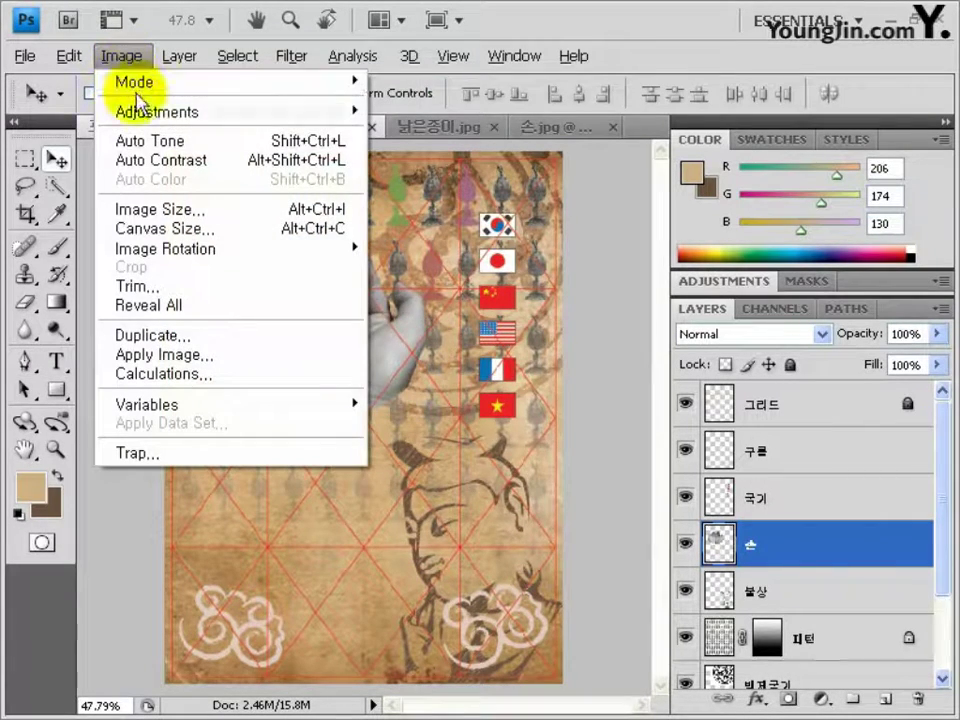
{"action": "mouse_move", "coordinate": [160, 110]}
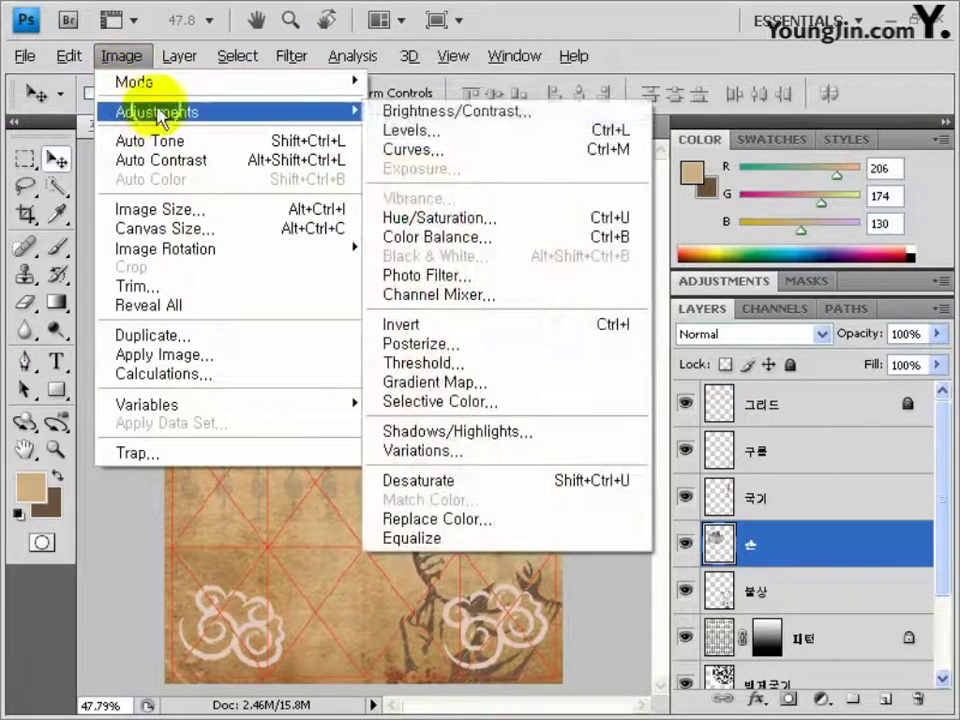
{"action": "left_click", "coordinate": [455, 228]}
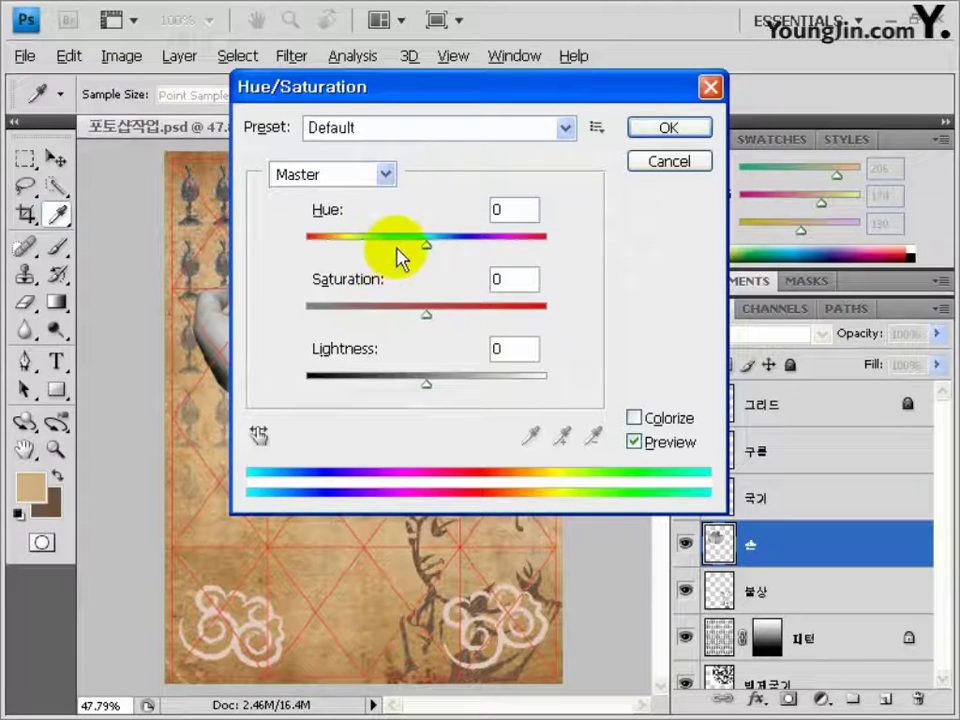
{"action": "left_click", "coordinate": [645, 420]}
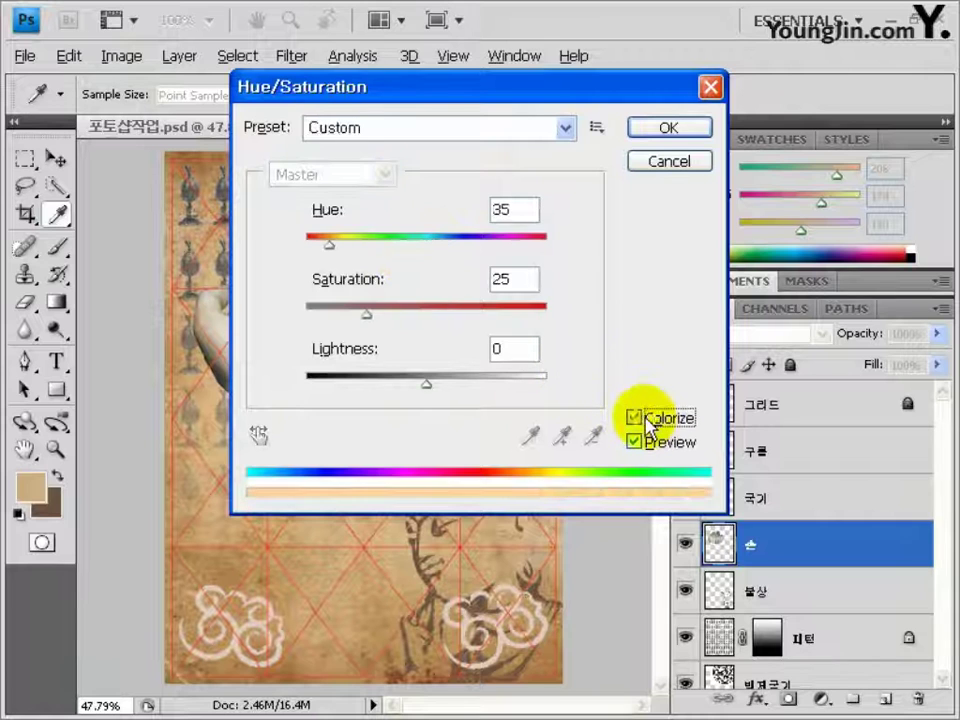
{"action": "double_click", "coordinate": [518, 210]}
{"action": "type", "text": "38"}
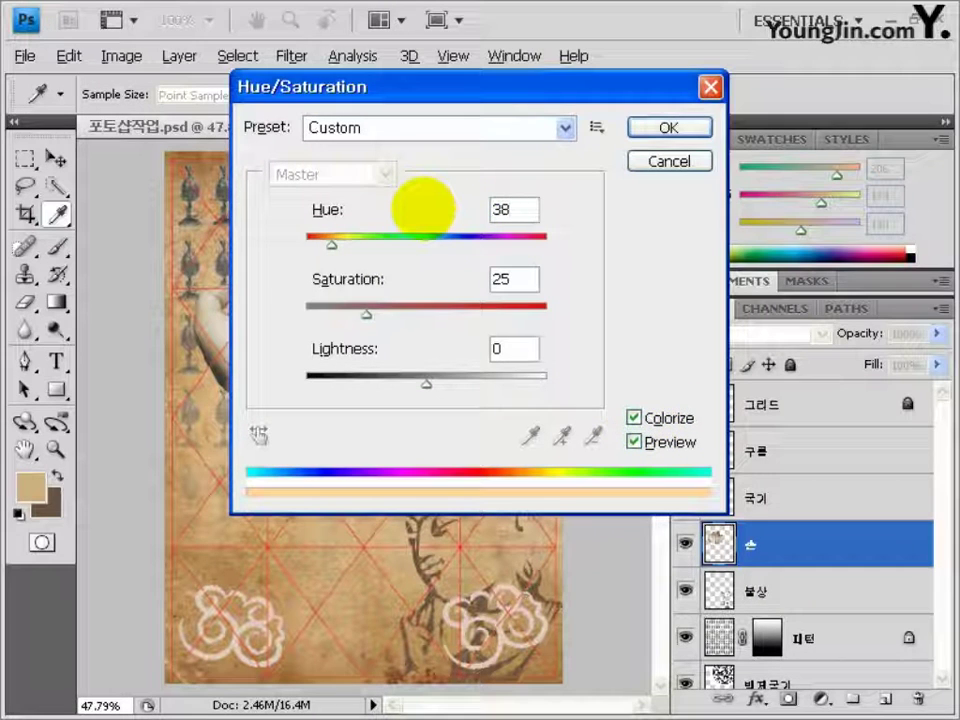
{"action": "type", "text": "83"}
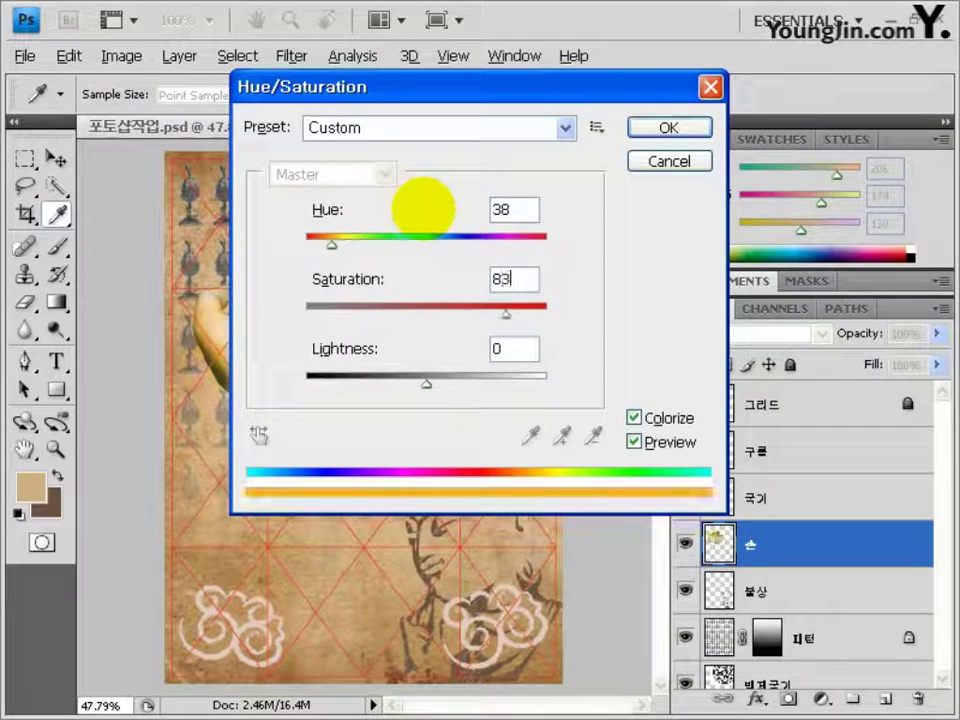
{"action": "left_click", "coordinate": [642, 130]}
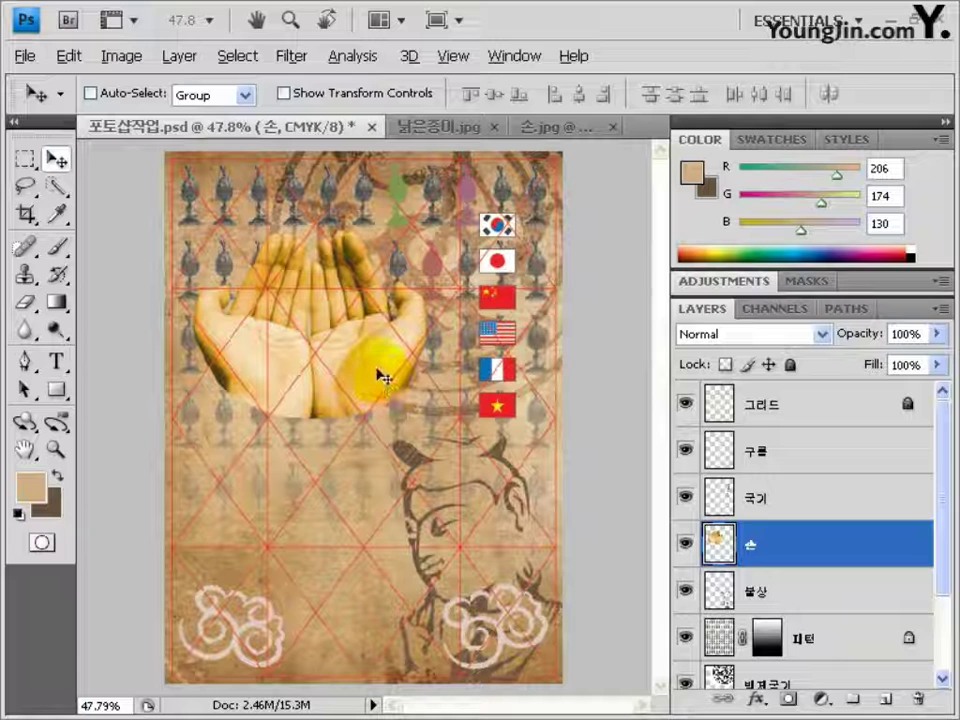
Step: Add a Drop Shadow to the 손 layer with Distance 0 px, Spread 5% and Size 20 px
{"action": "double_click", "coordinate": [771, 552]}
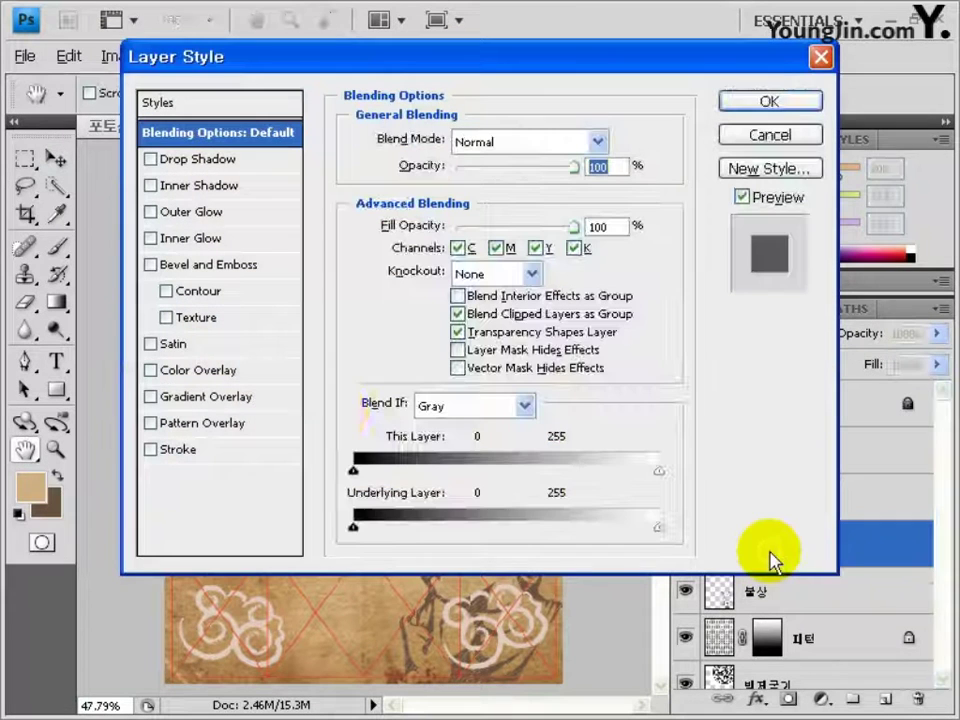
{"action": "left_click", "coordinate": [216, 159]}
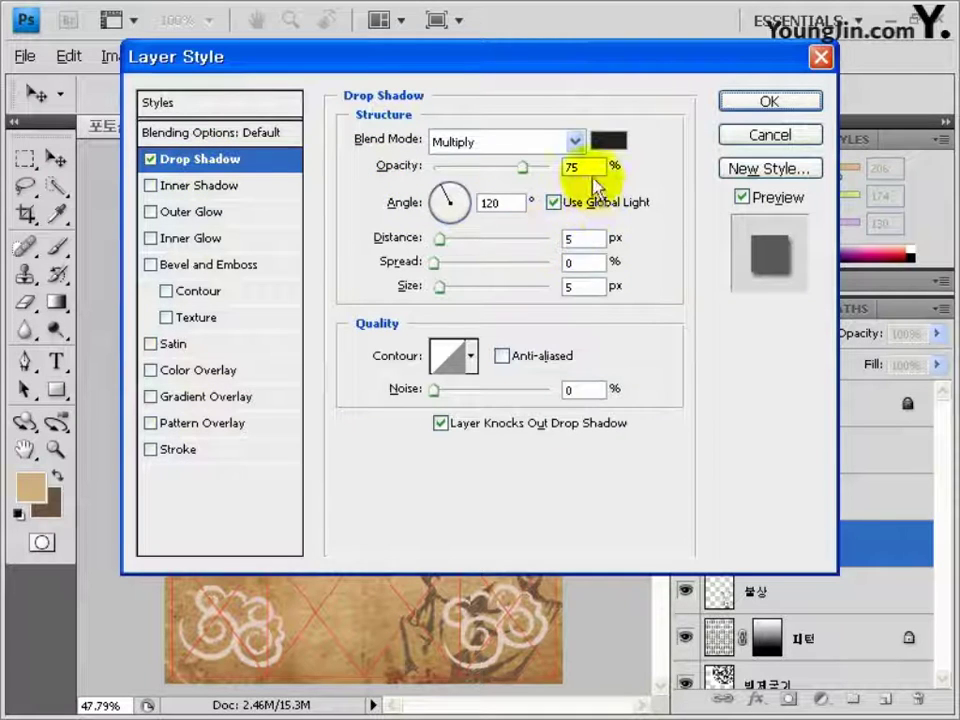
{"action": "double_click", "coordinate": [580, 240]}
{"action": "type", "text": "0"}
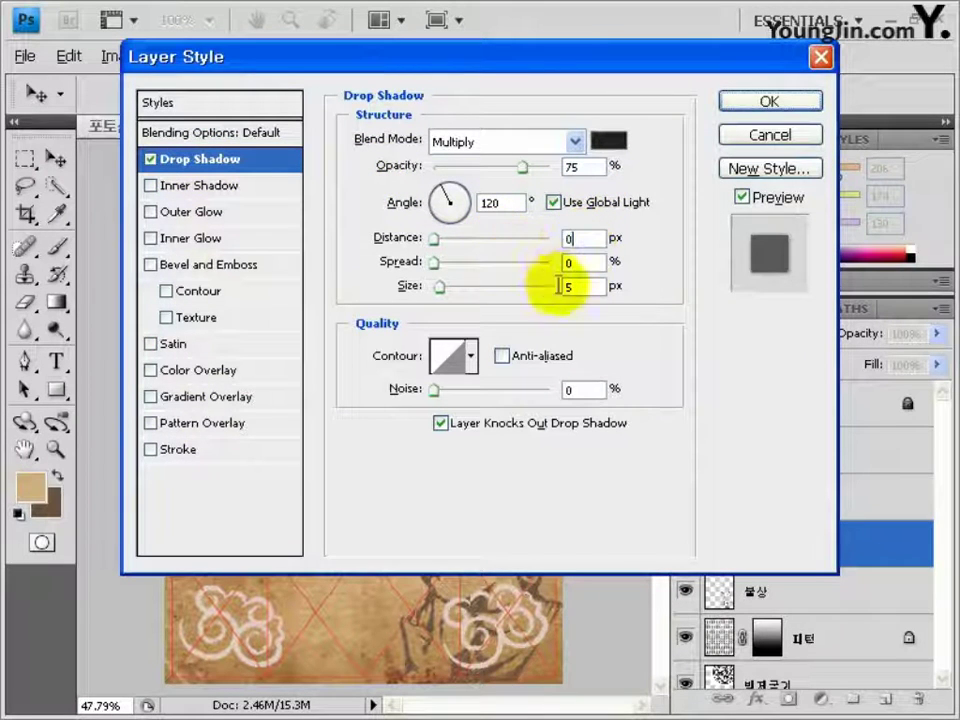
{"action": "type", "text": "5"}
{"action": "double_click", "coordinate": [575, 286]}
{"action": "type", "text": "20"}
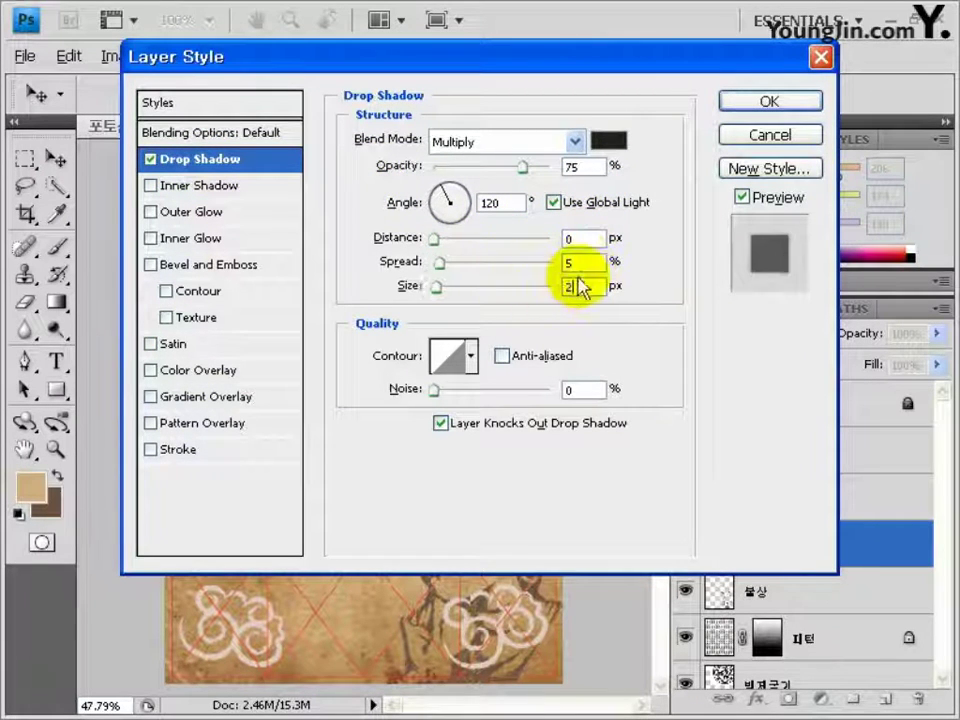
{"action": "left_click", "coordinate": [740, 102]}
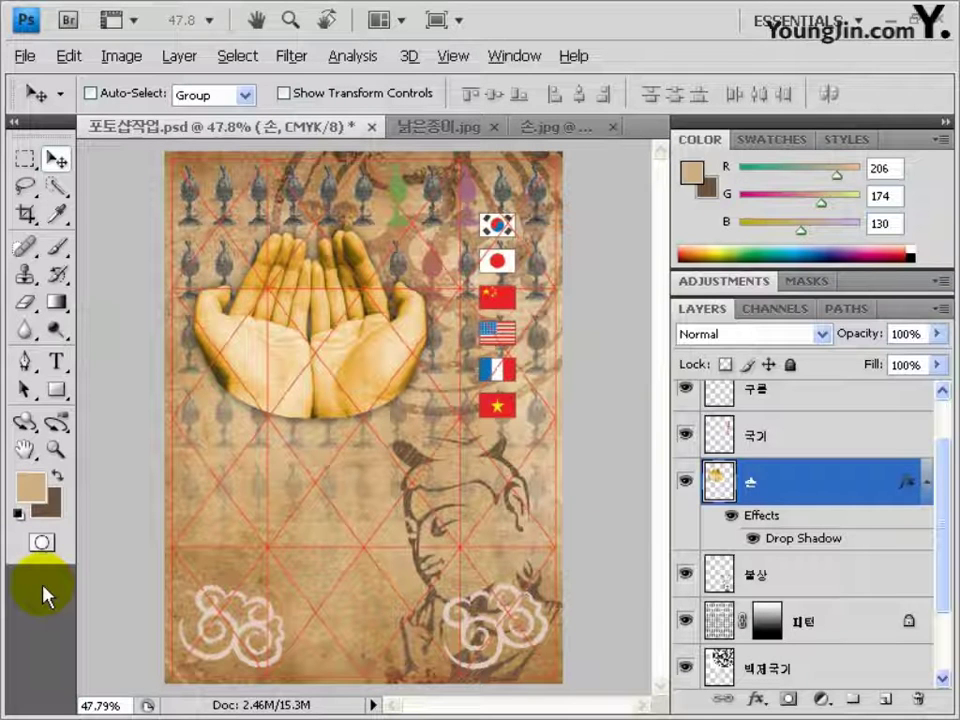
Step: Open 금동향로.jpg from the 수험자료 folder
{"action": "key", "text": "ctrl+o"}
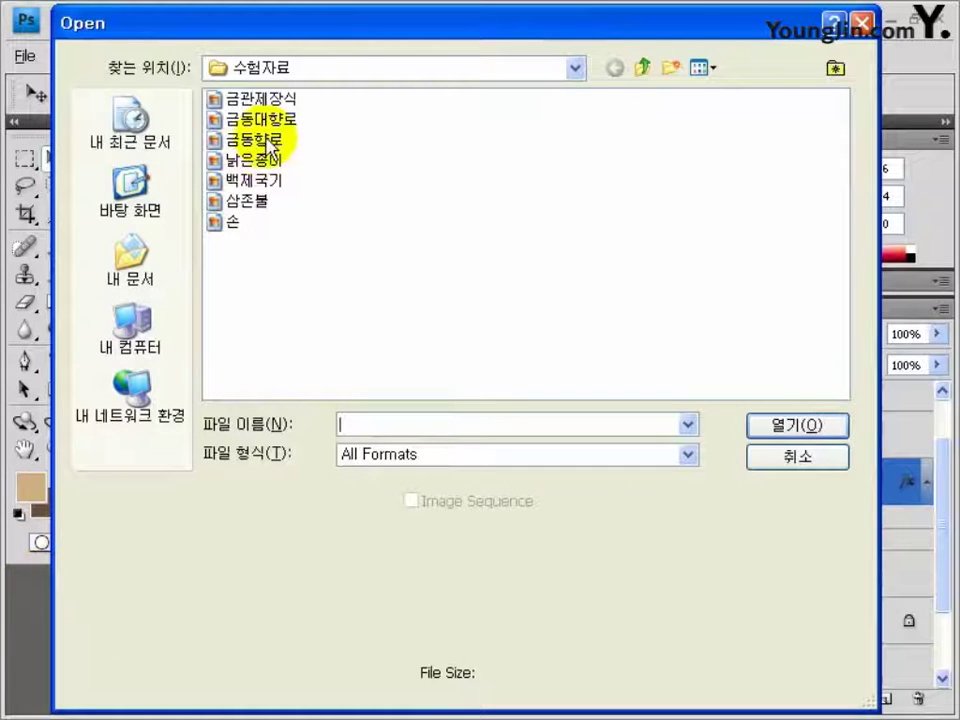
{"action": "mouse_move", "coordinate": [268, 150]}
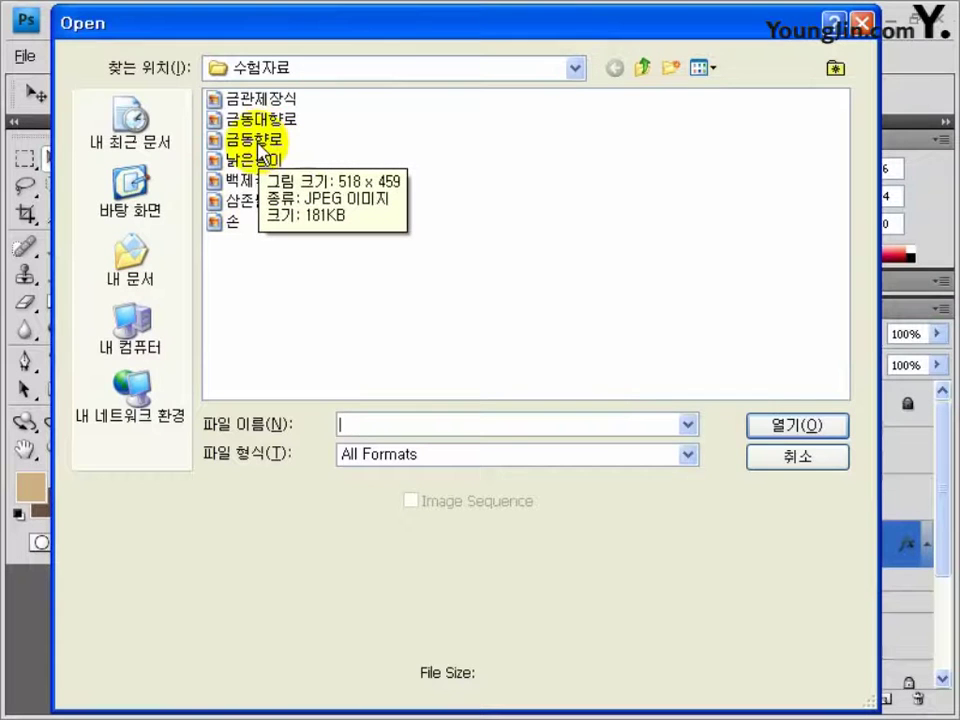
{"action": "double_click", "coordinate": [267, 145]}
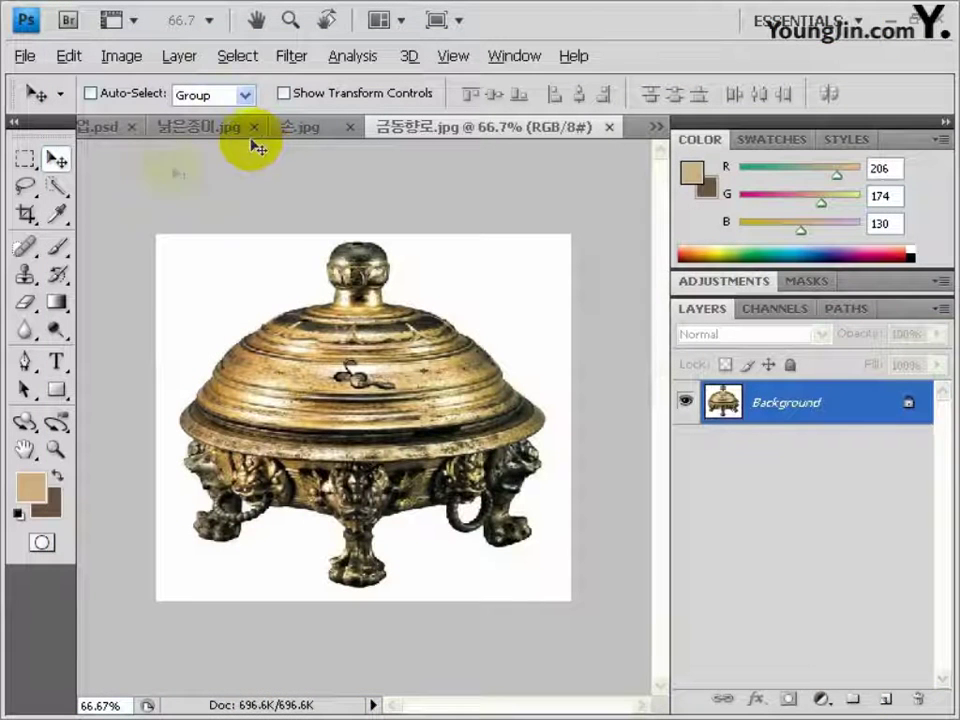
Step: Select the incense burner by picking the white background and the gaps inside both ring handles with the Magic Wand at Tolerance 50, then inverting
{"action": "left_click", "coordinate": [58, 187]}
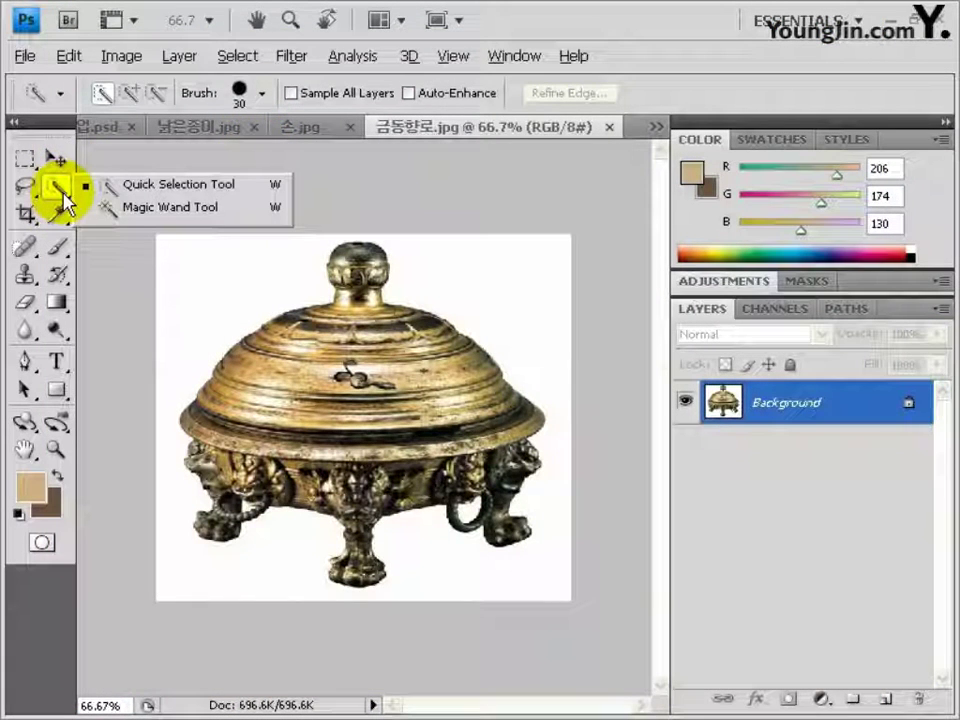
{"action": "left_click", "coordinate": [190, 222]}
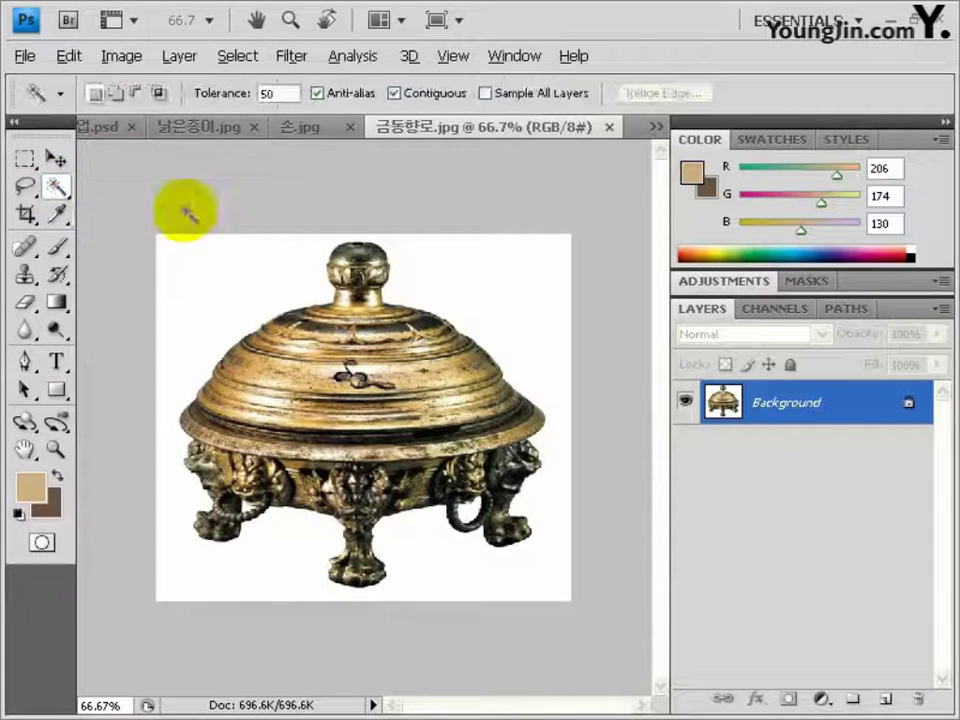
{"action": "left_click", "coordinate": [210, 282]}
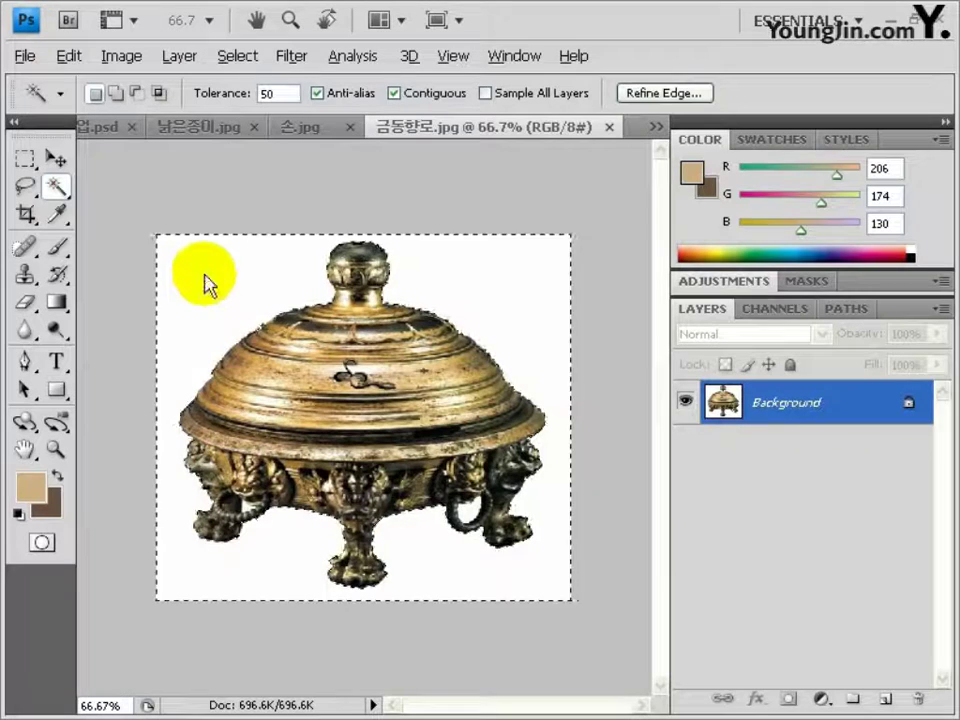
{"action": "left_click", "coordinate": [250, 515], "text": "shift"}
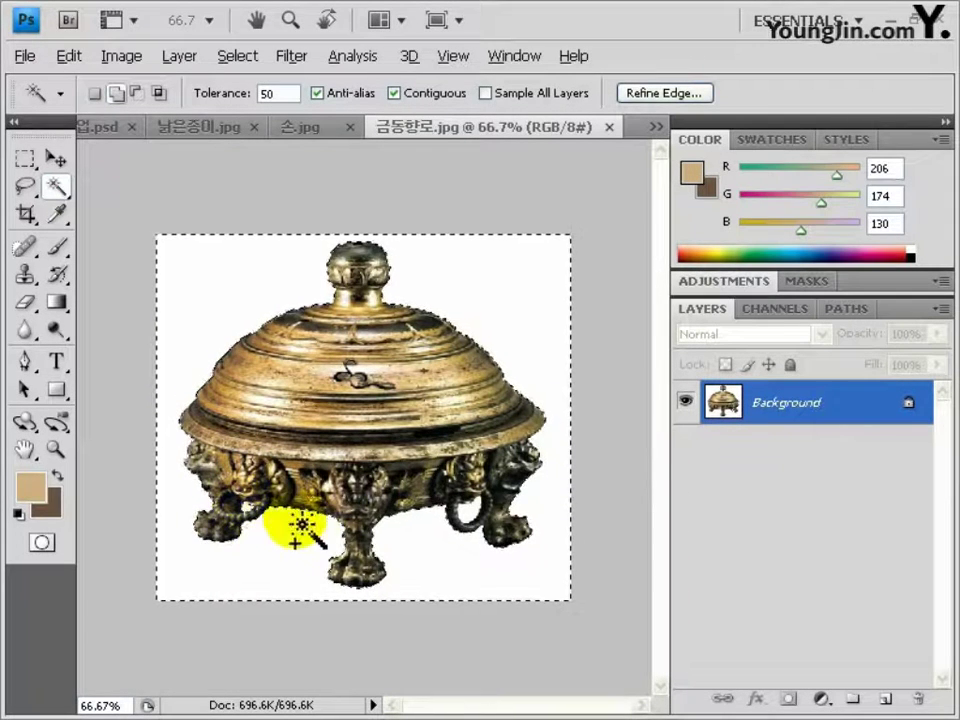
{"action": "left_click", "coordinate": [466, 515], "text": "shift"}
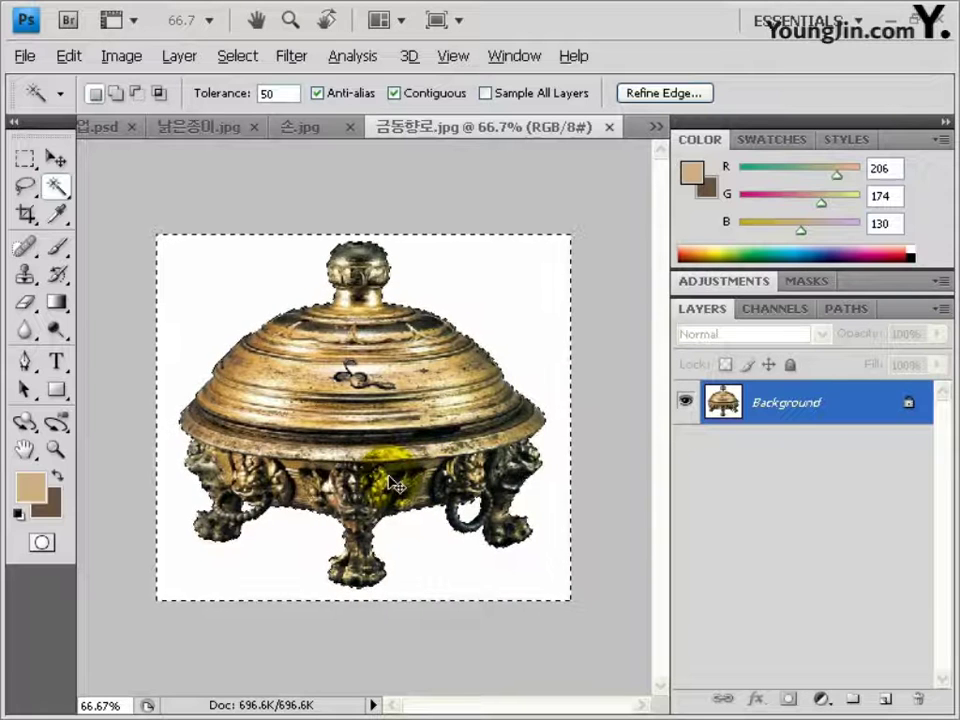
{"action": "key", "text": "ctrl+shift+i"}
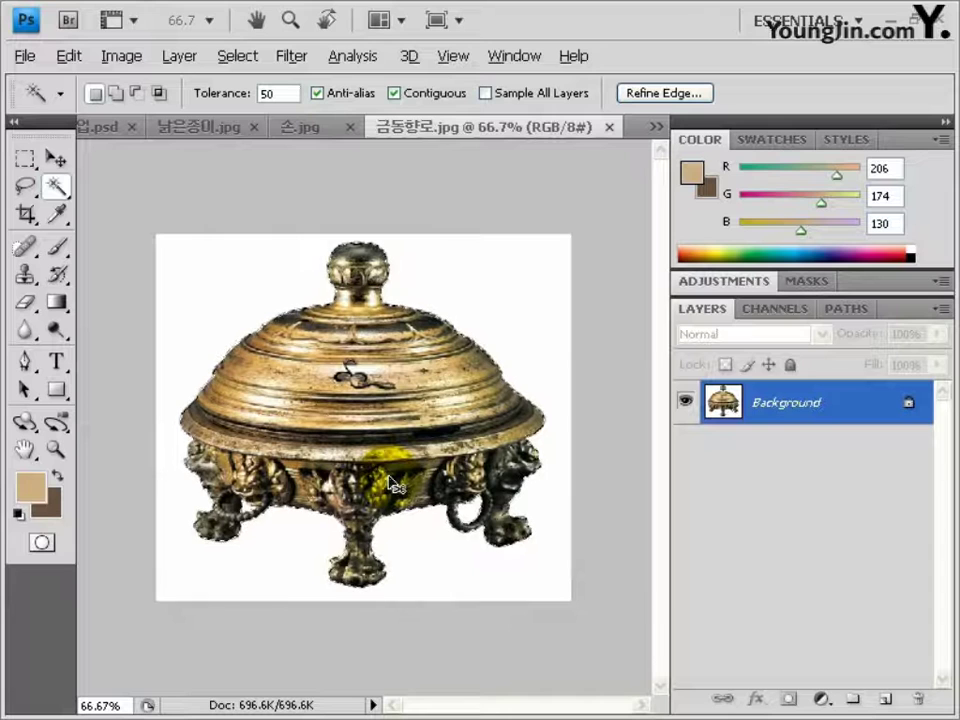
Step: Close 낡은종이.jpg and bring the selected burner into 포토샵작업.psd above the 손 layer
{"action": "left_click", "coordinate": [254, 127]}
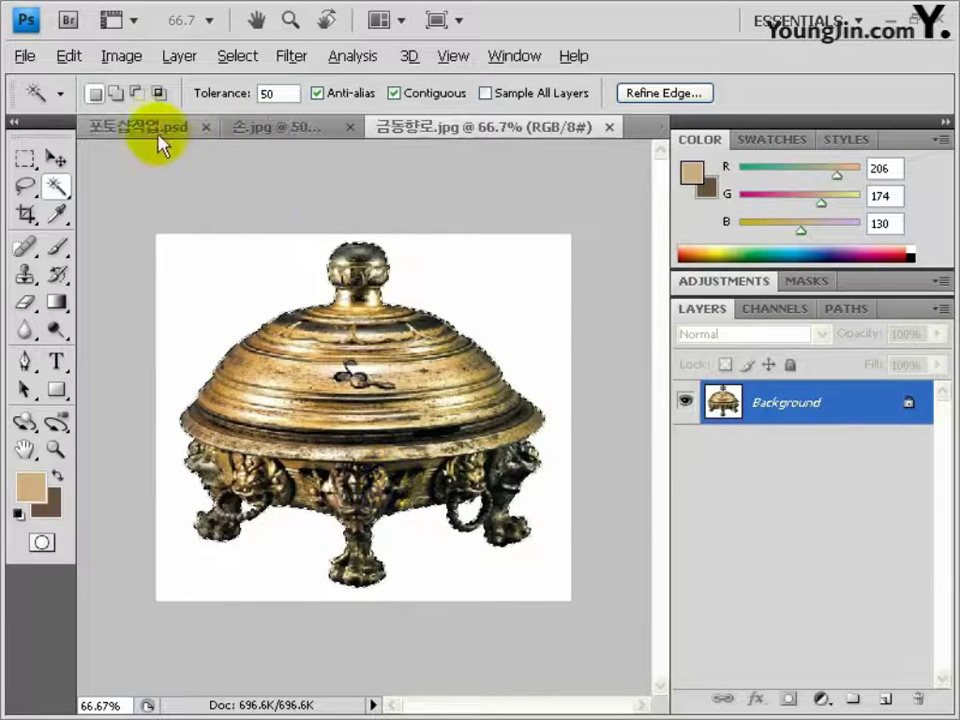
{"action": "left_click", "coordinate": [161, 130]}
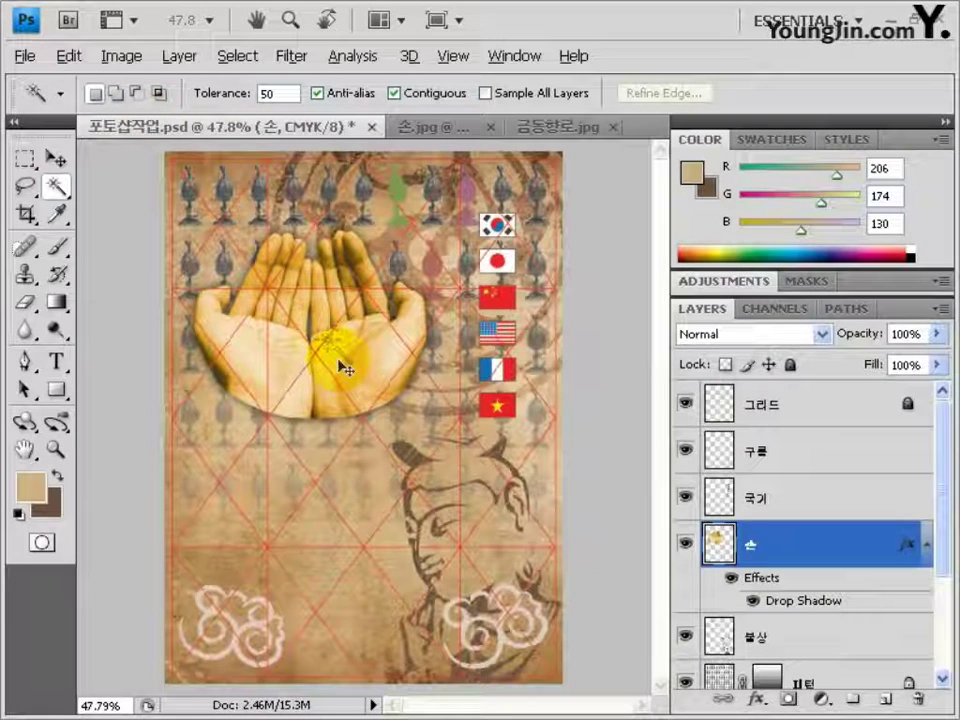
{"action": "left_click_drag", "start_coordinate": [343, 368], "coordinate": [370, 440]}
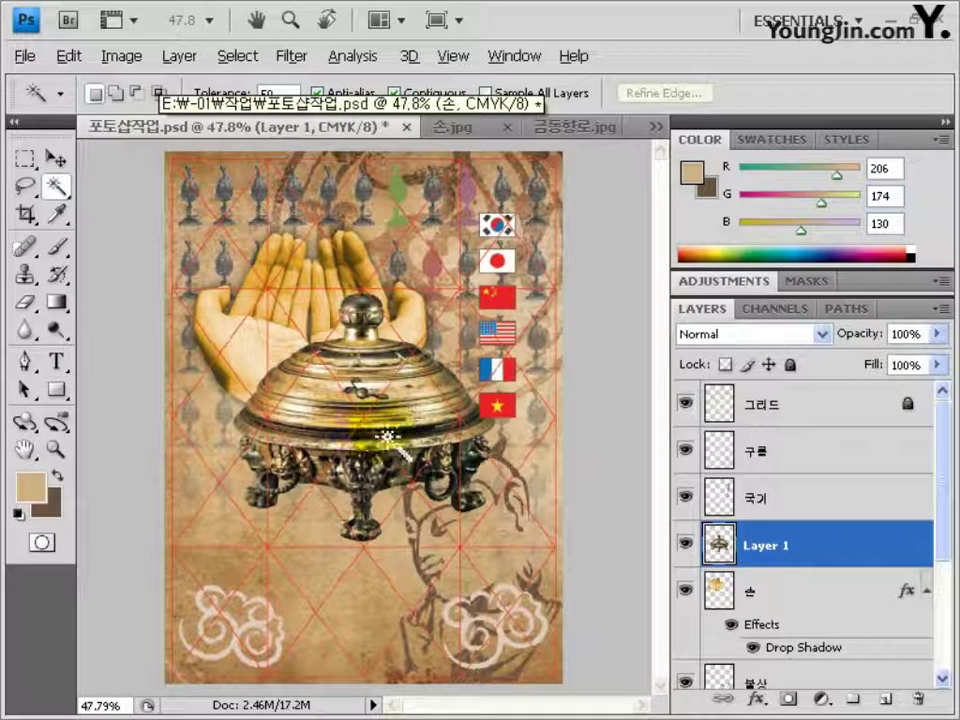
Step: Scale the burner down to a little over a third of the canvas width and place it just below the hands
{"action": "key", "text": "ctrl+t"}
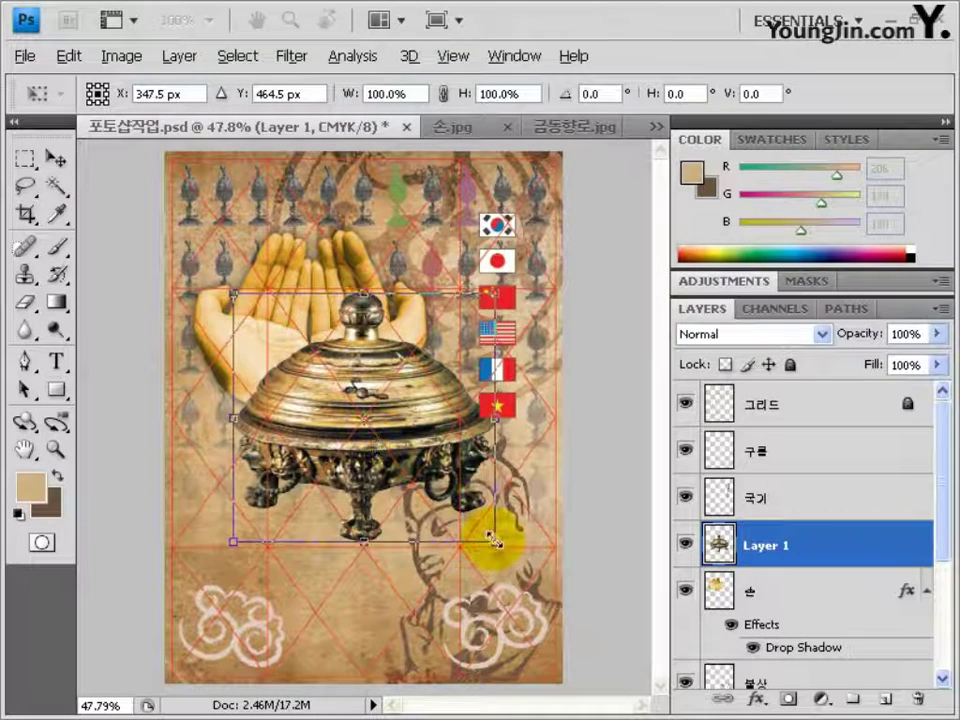
{"action": "left_click_drag", "start_coordinate": [492, 537], "coordinate": [378, 440]}
{"action": "left_click_drag", "start_coordinate": [318, 368], "coordinate": [336, 490]}
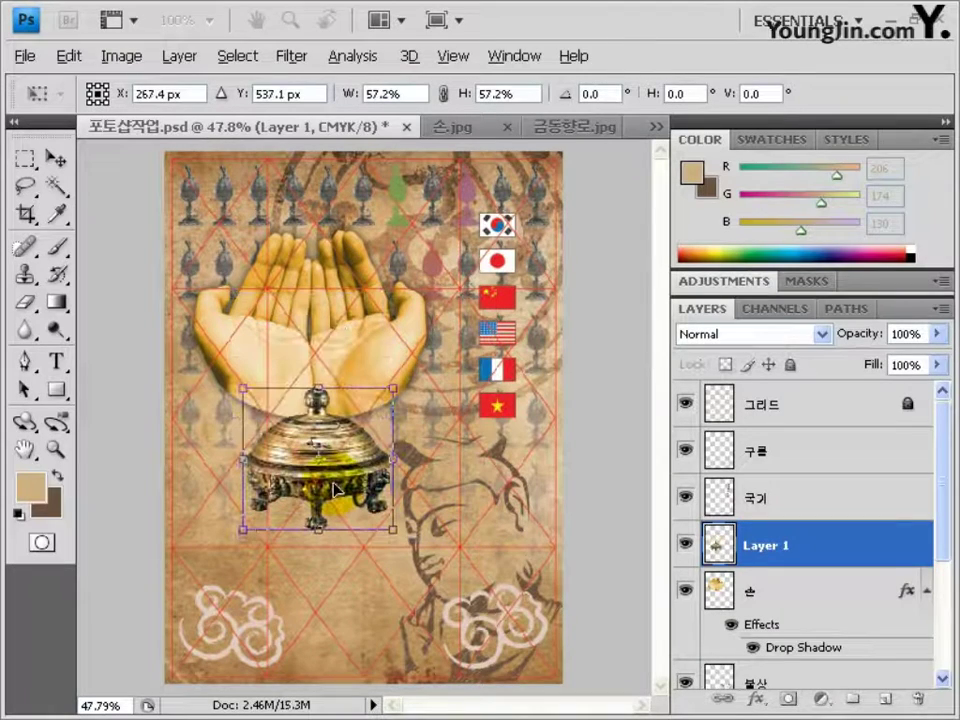
{"action": "left_click_drag", "start_coordinate": [243, 388], "coordinate": [242, 381]}
{"action": "key", "text": "Return"}
{"action": "key", "text": "w"}
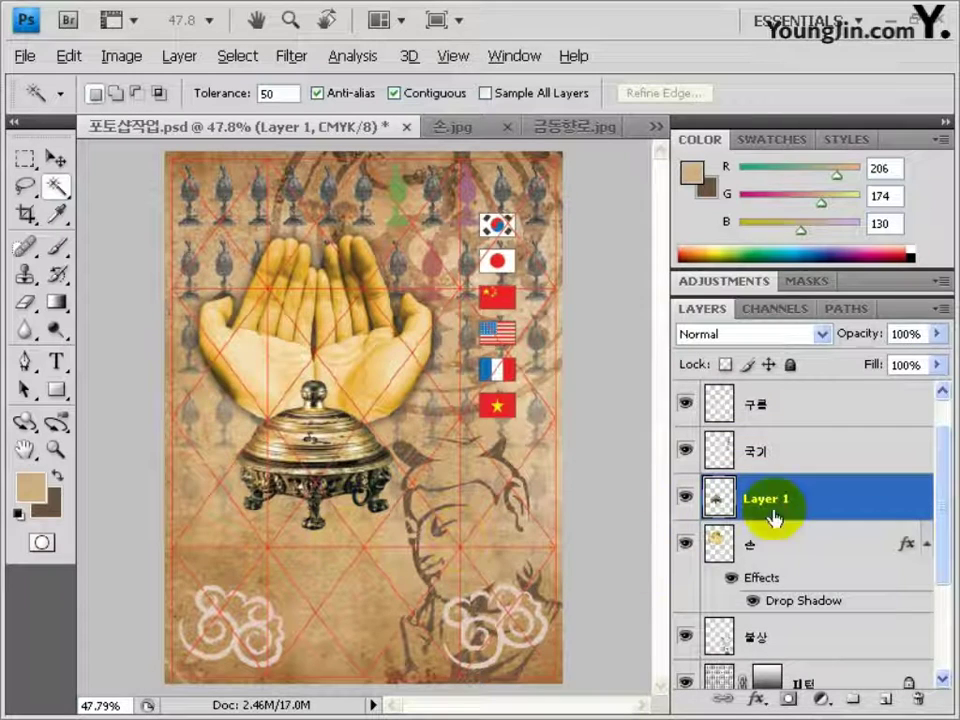
Step: Rename the burner's layer to 향로
{"action": "double_click", "coordinate": [768, 497]}
{"action": "type", "text": "햐"}
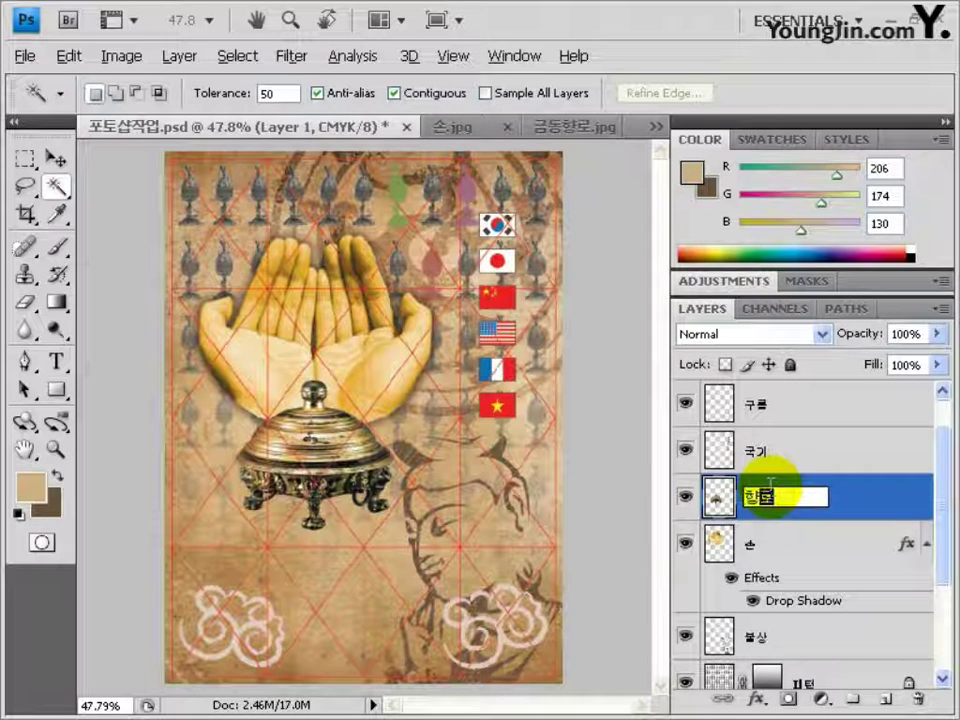
{"action": "type", "text": "로"}
{"action": "key", "text": "Return"}
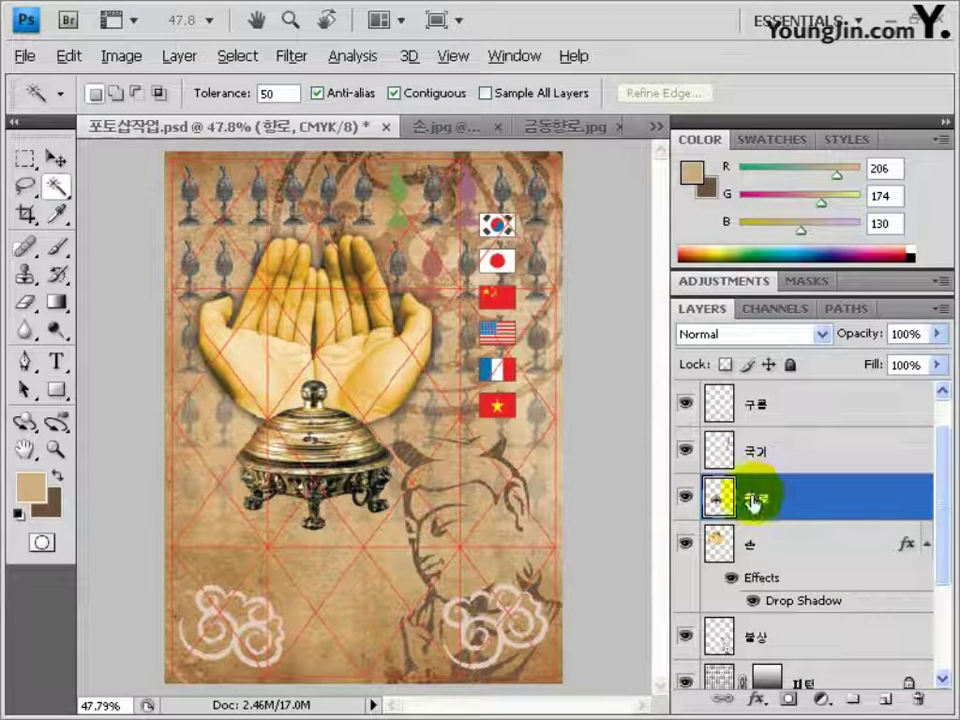
Step: Open 금관제장식.jpg and duplicate its Red channel
{"action": "double_click", "coordinate": [47, 606]}
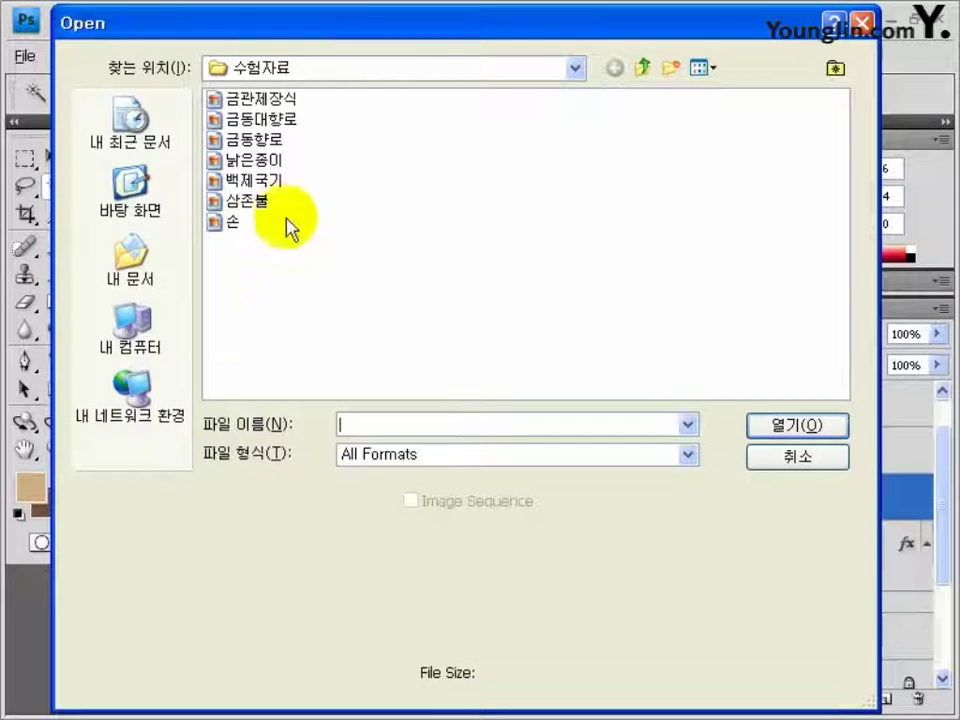
{"action": "double_click", "coordinate": [258, 100]}
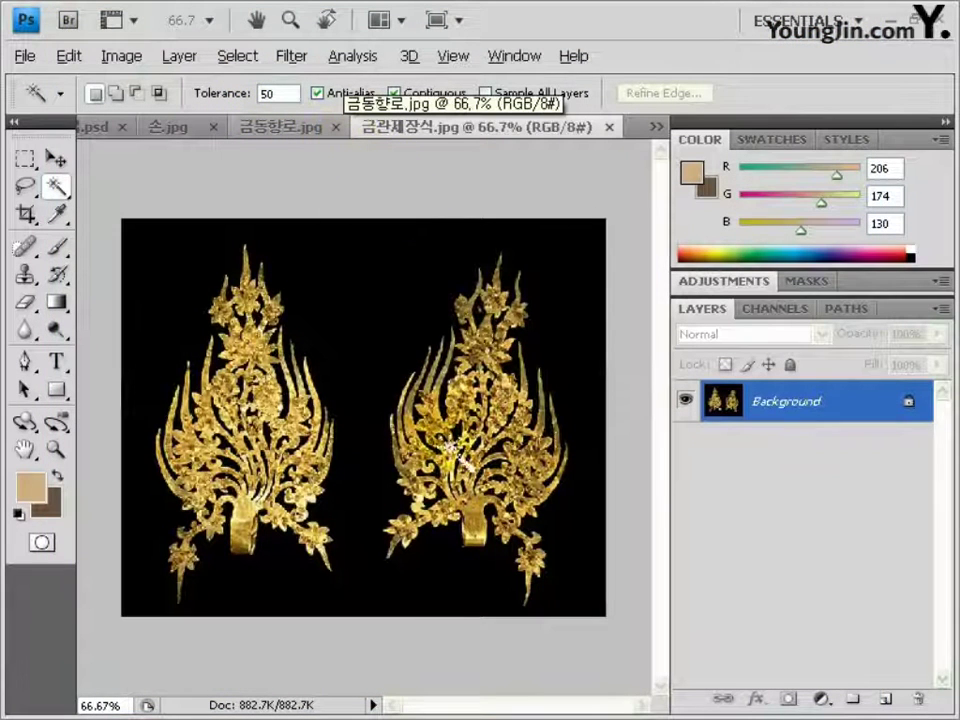
{"action": "left_click", "coordinate": [752, 309]}
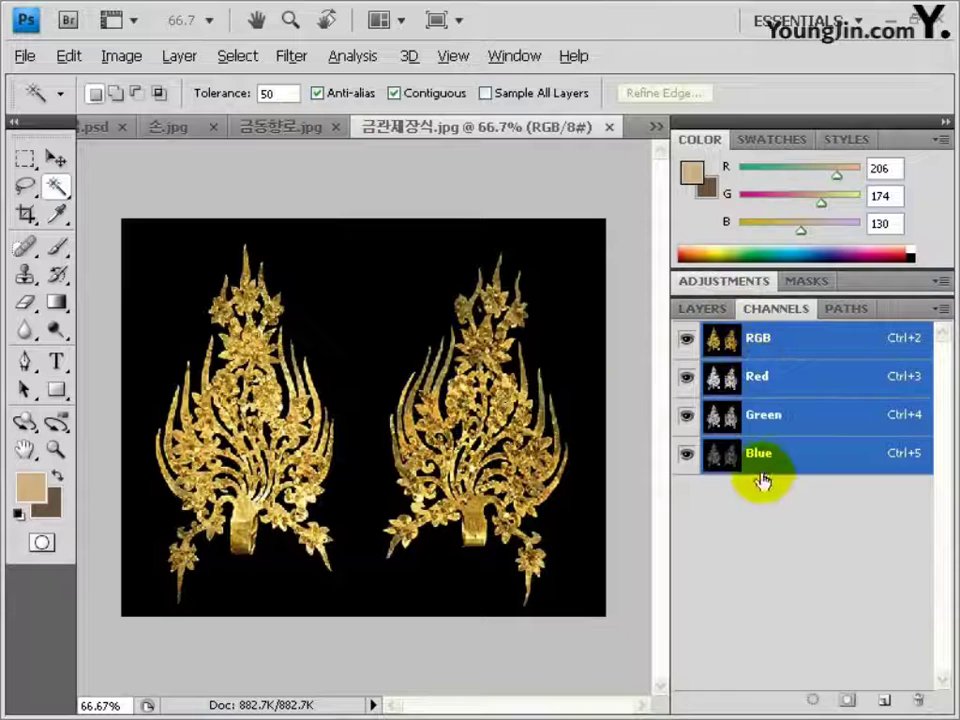
{"action": "key", "text": "ctrl+3"}
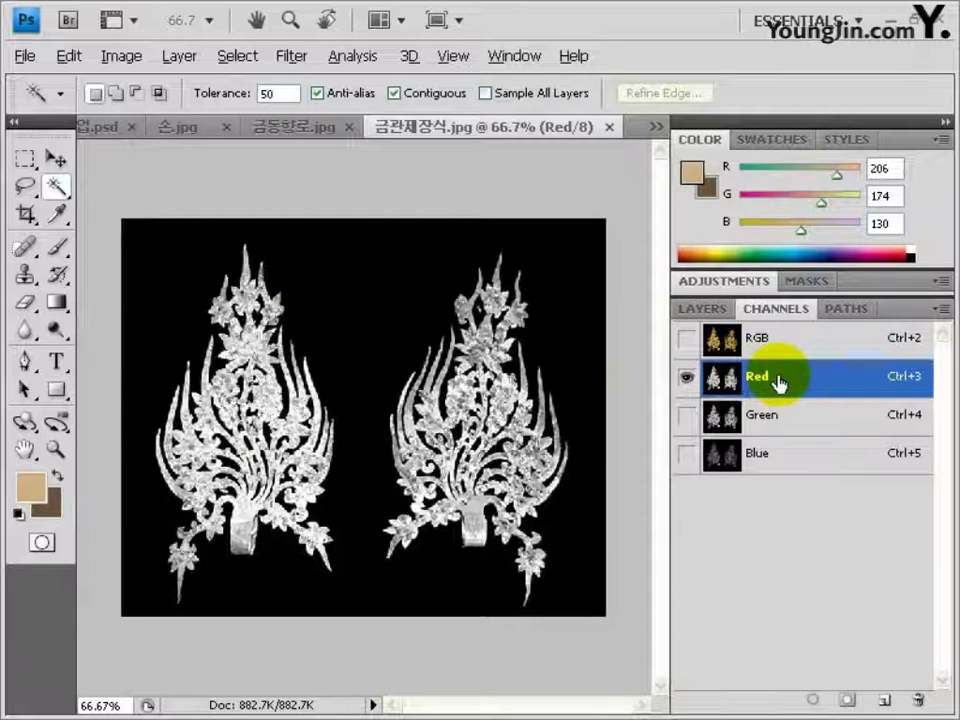
{"action": "left_click_drag", "start_coordinate": [778, 383], "coordinate": [889, 700]}
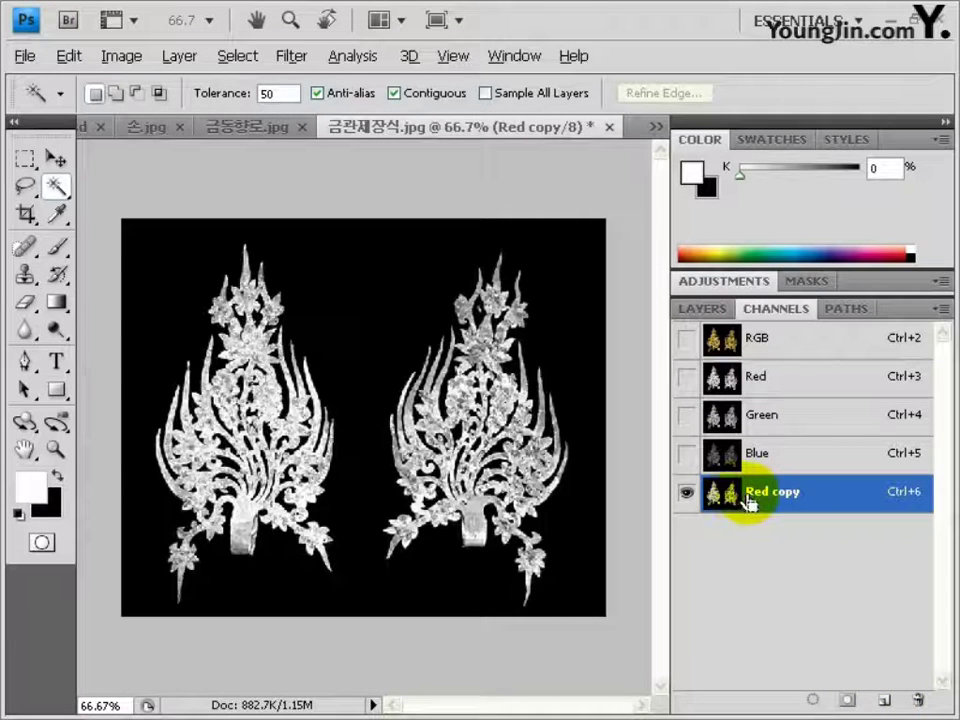
Step: Brighten the Red copy channel with Levels, setting the white input level to 110
{"action": "key", "text": "ctrl+l"}
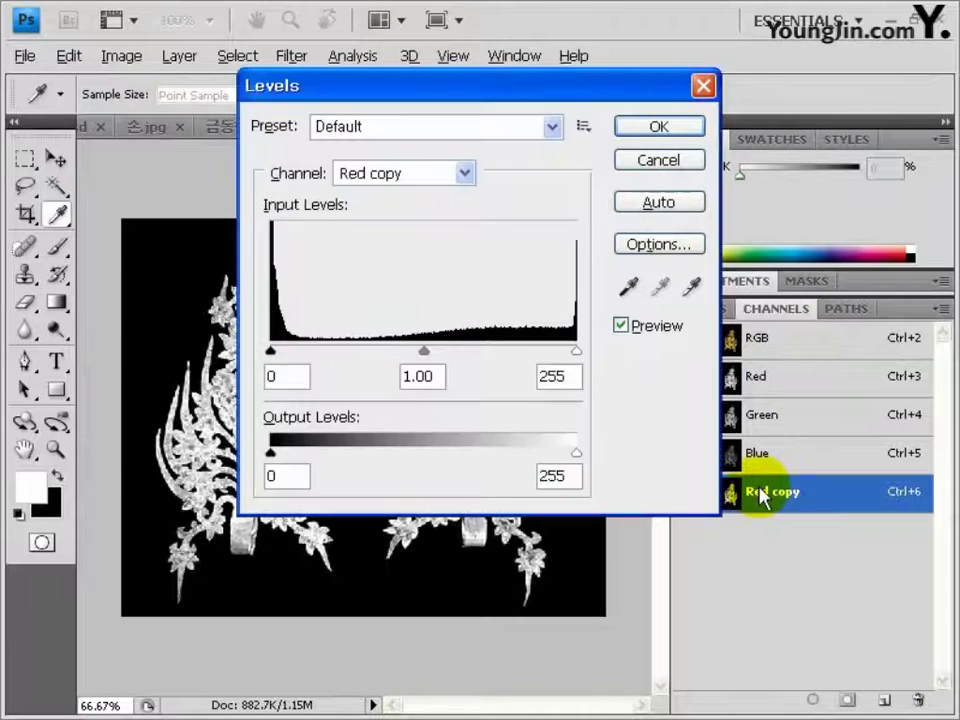
{"action": "left_click", "coordinate": [580, 374]}
{"action": "scroll", "coordinate": [560, 372], "scroll_direction": "down", "scroll_amount": 8}
{"action": "type", "text": "1"}
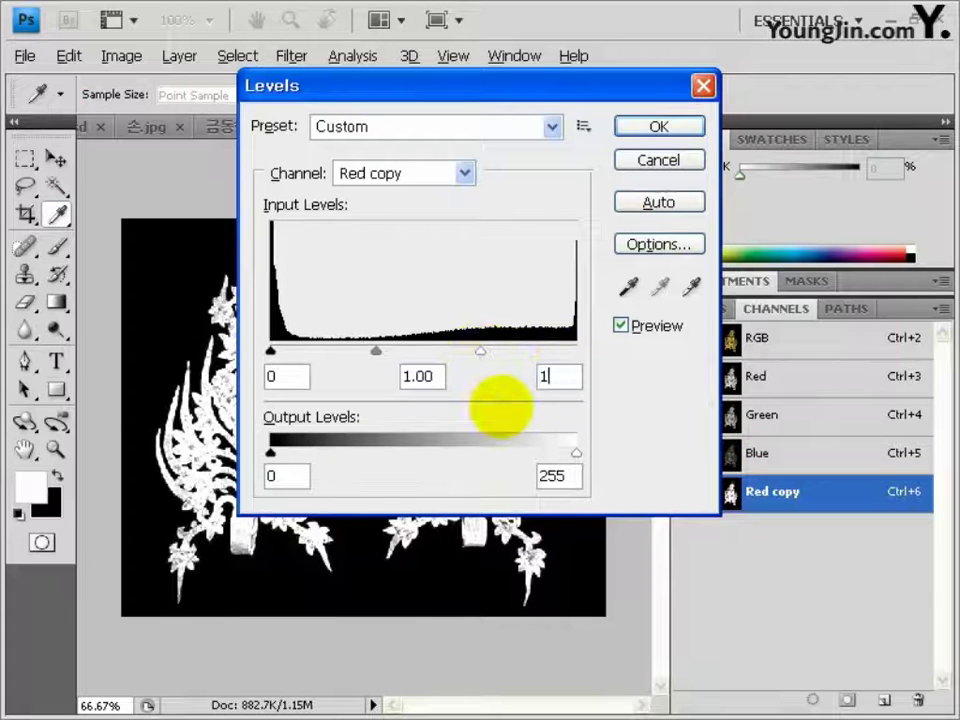
{"action": "type", "text": "10"}
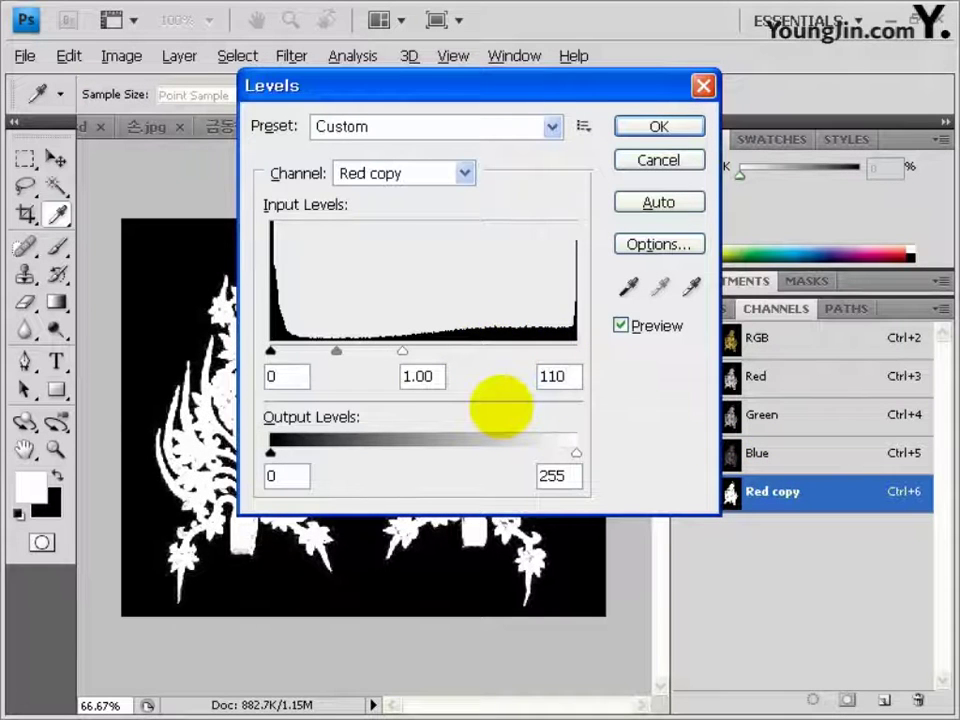
{"action": "key", "text": "Return"}
Step: Load the Red copy channel as a selection and return to the composite RGB channel
{"action": "key", "text": "w"}
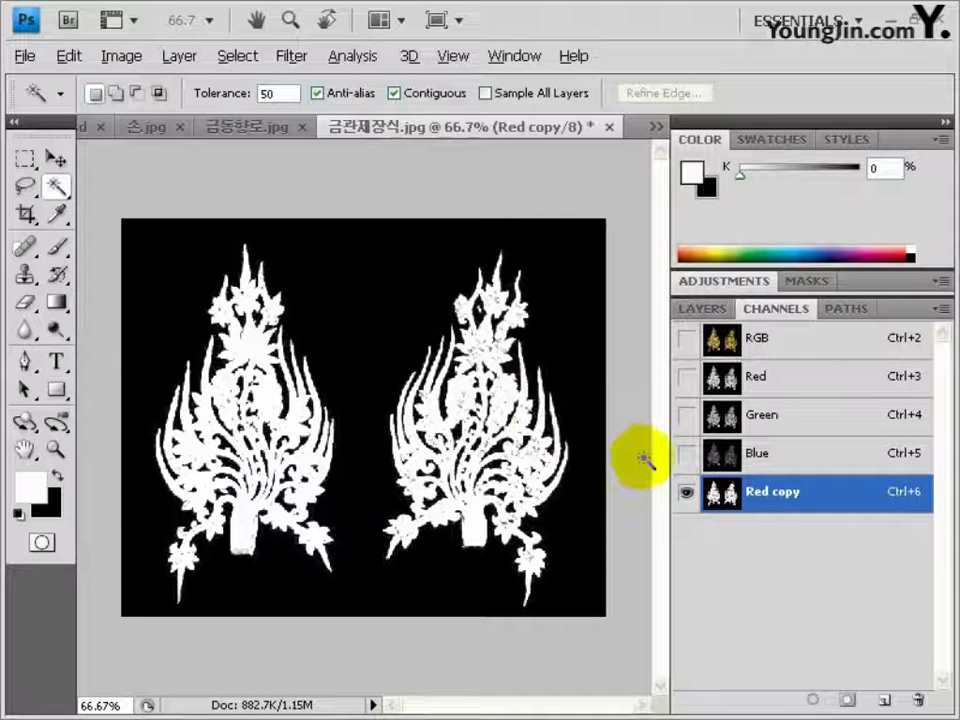
{"action": "left_click", "coordinate": [722, 504], "text": "ctrl"}
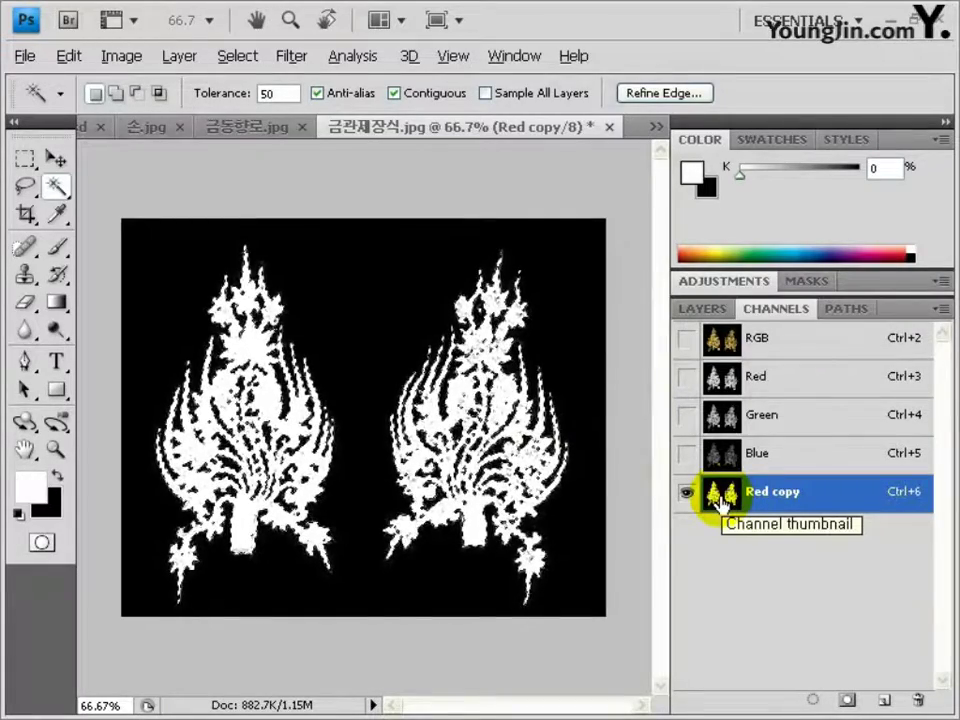
{"action": "key", "text": "ctrl+2"}
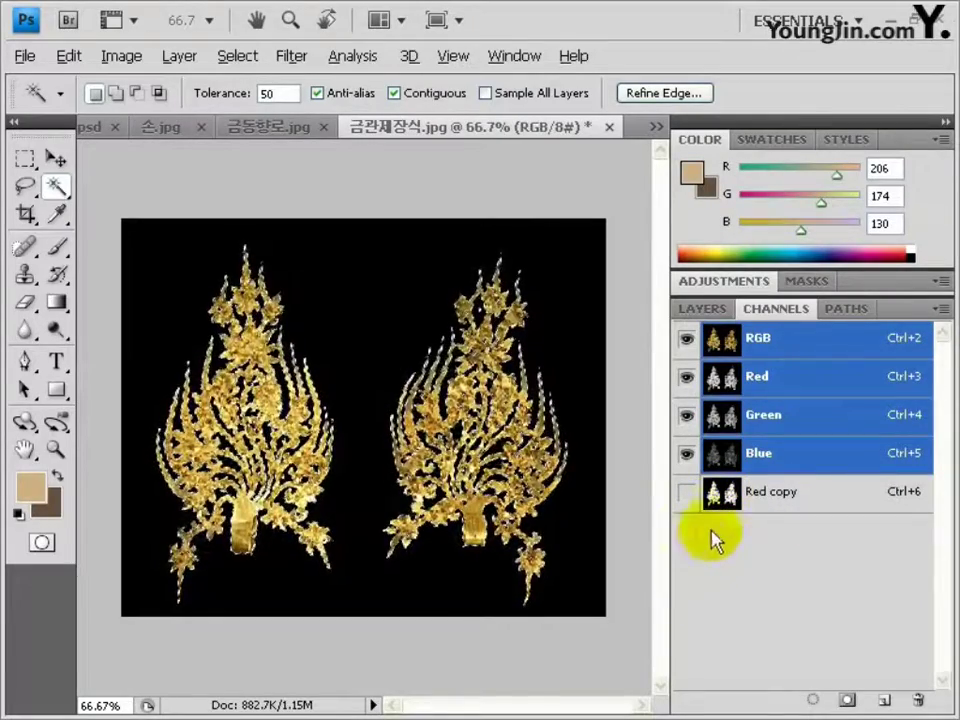
Step: Close 금동향로.jpg, and bring the two selected gold ornaments into the lower half of 포토샵작업.psd
{"action": "left_click", "coordinate": [324, 127]}
{"action": "left_click", "coordinate": [146, 129]}
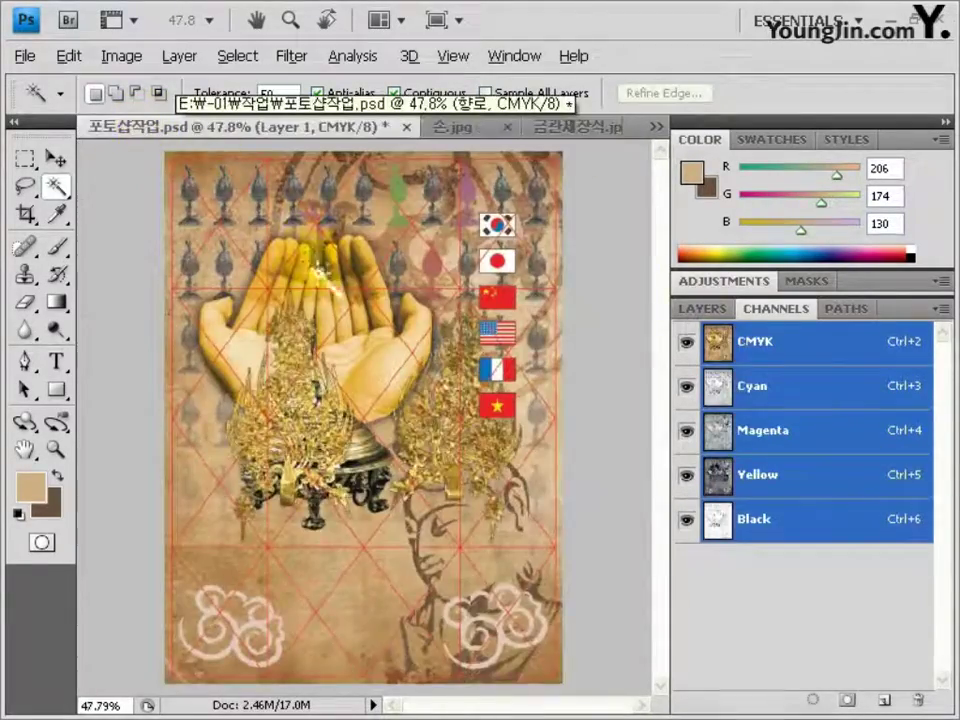
{"action": "left_click", "coordinate": [56, 159]}
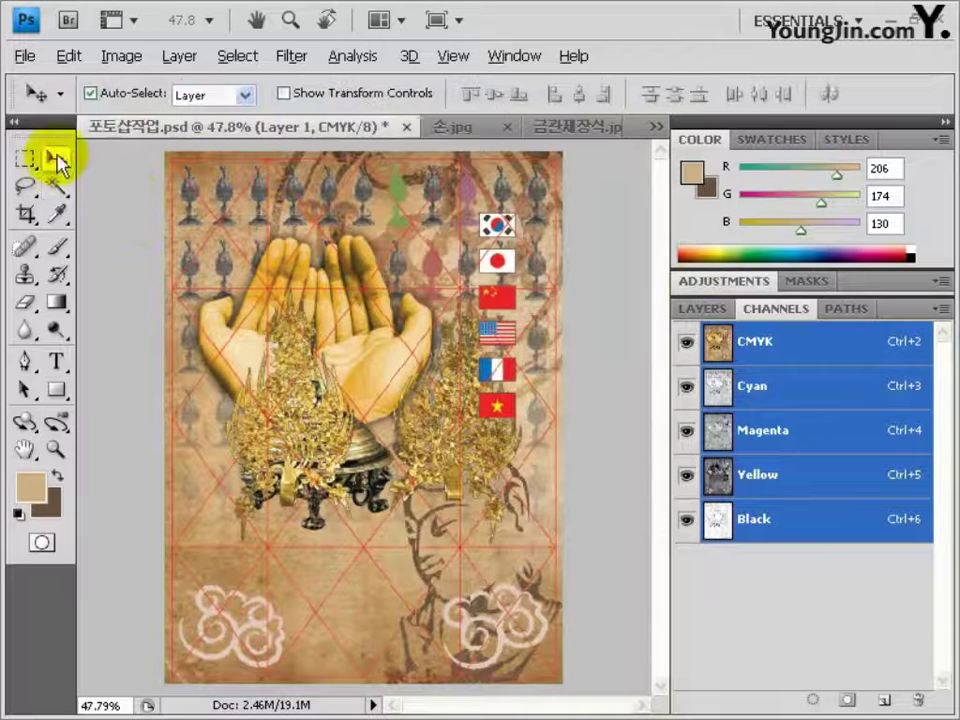
{"action": "left_click_drag", "start_coordinate": [312, 432], "coordinate": [302, 530]}
Step: Rename the gold ornaments' layer to 장식
{"action": "left_click", "coordinate": [715, 308]}
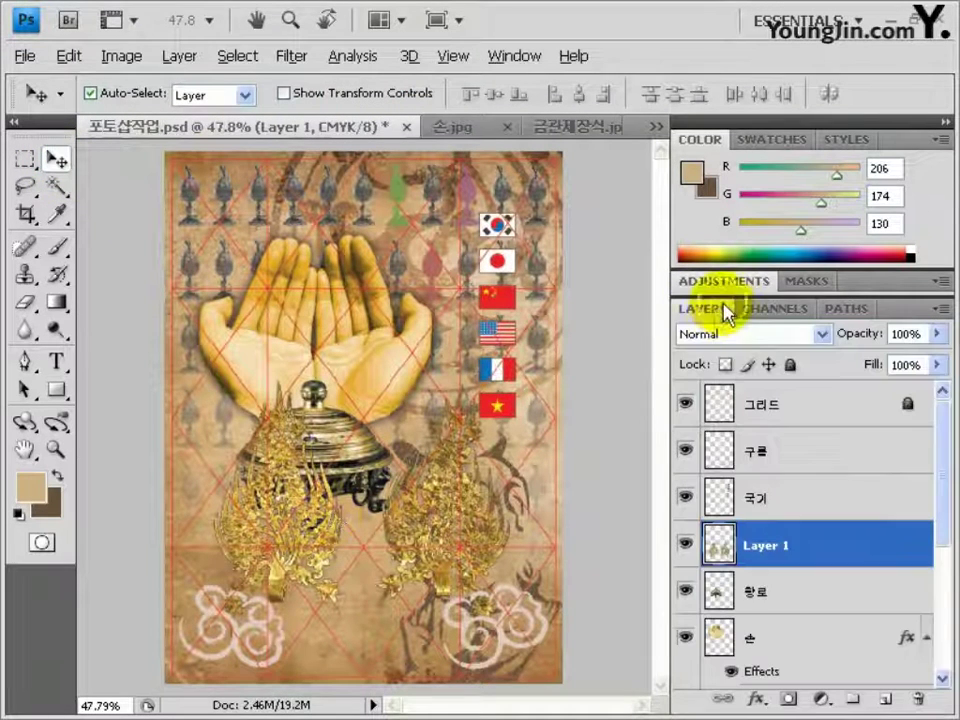
{"action": "double_click", "coordinate": [765, 543]}
{"action": "type", "text": "장"}
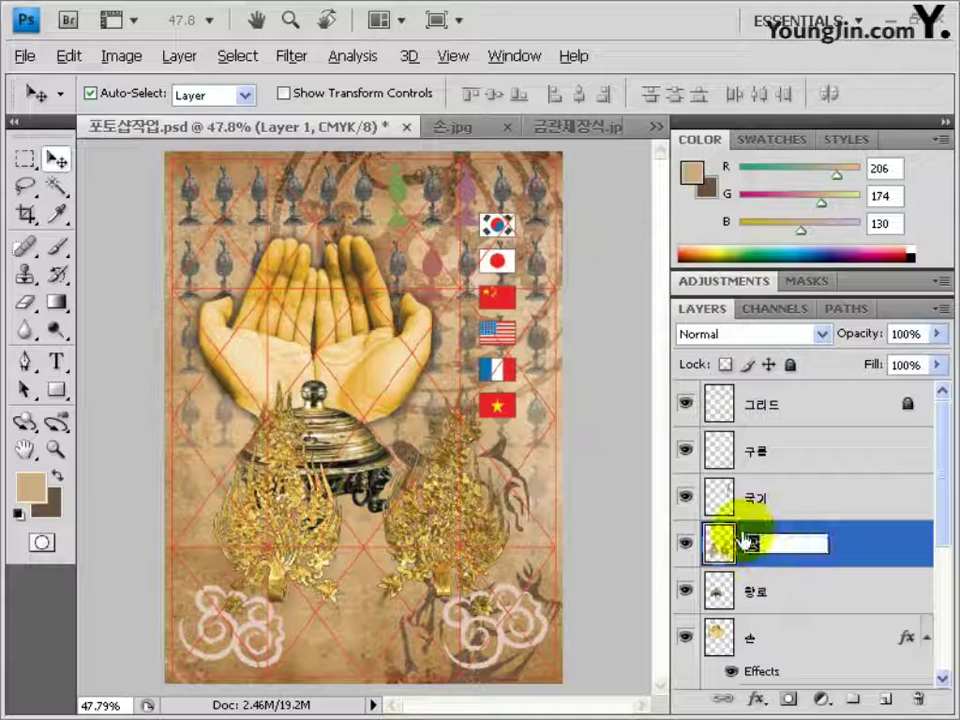
{"action": "type", "text": "식"}
{"action": "key", "text": "Return"}
Step: Select the left gold ornament on the 장식 layer with a rectangular marquee
{"action": "left_click", "coordinate": [27, 160]}
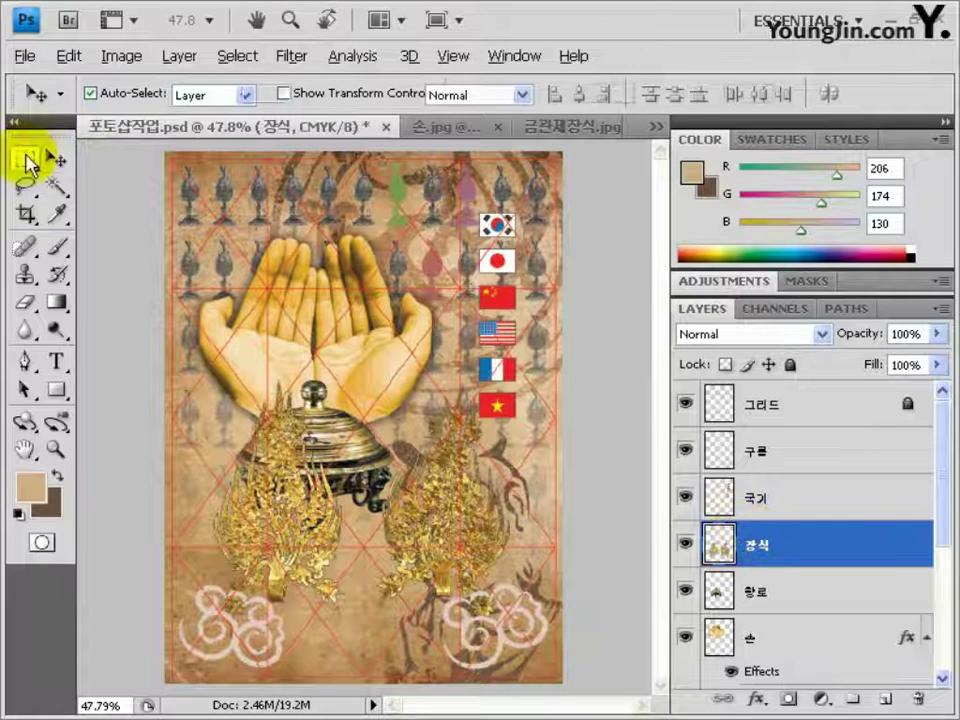
{"action": "left_click_drag", "start_coordinate": [230, 356], "coordinate": [310, 402]}
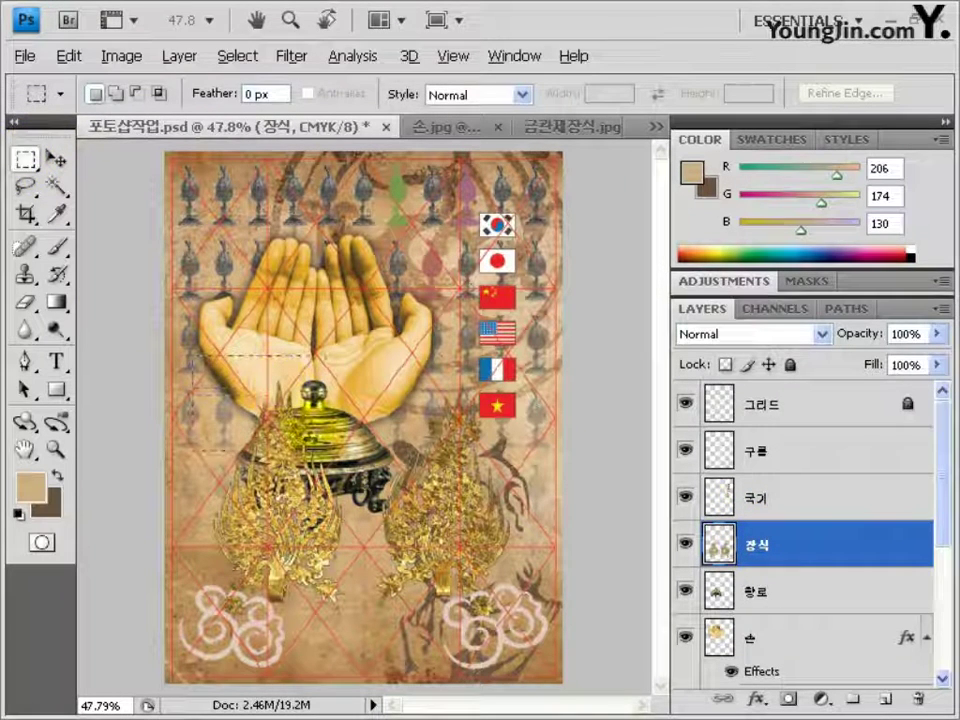
{"action": "left_click_drag", "start_coordinate": [352, 633], "coordinate": [352, 630]}
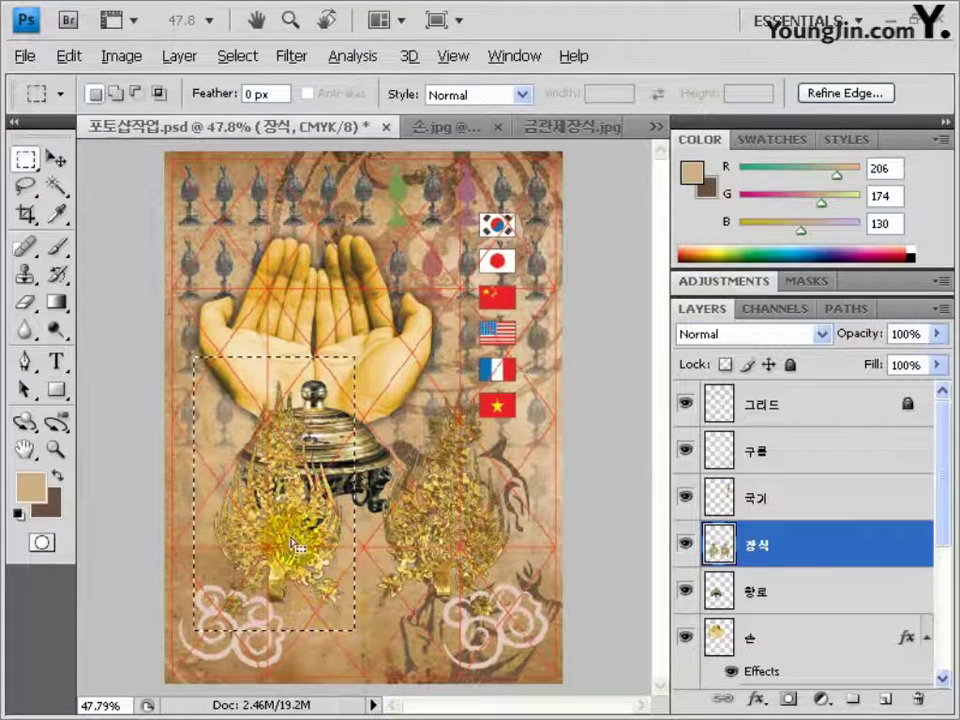
Step: Skew the selected left gold ornament horizontally by about -32.9° so that it leans towards the right ornament
{"action": "key", "text": "ctrl+t"}
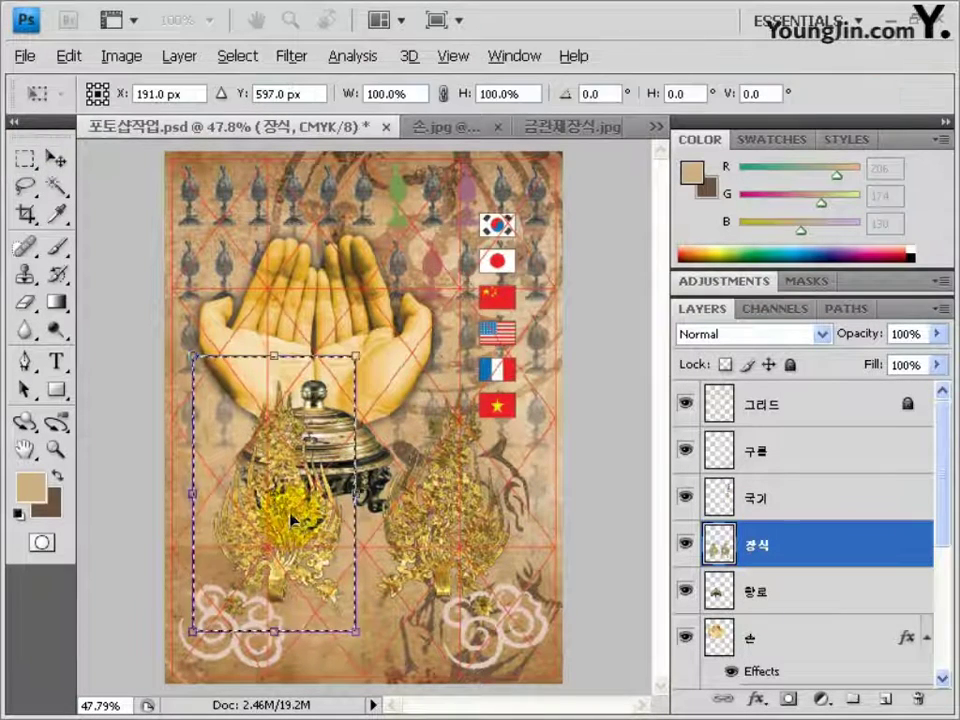
{"action": "right_click", "coordinate": [286, 500]}
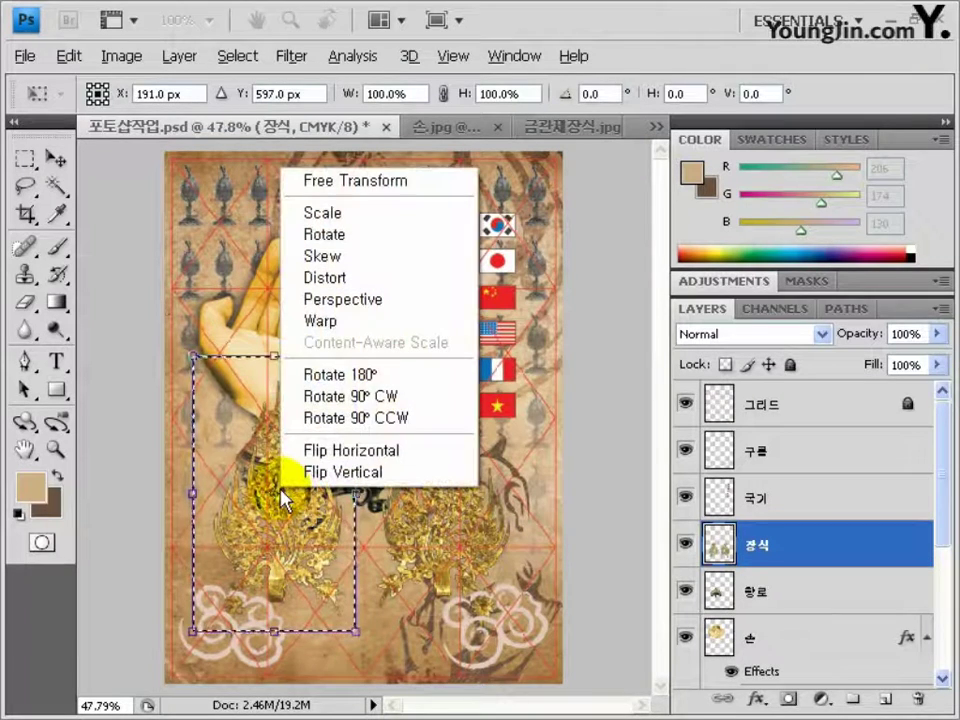
{"action": "left_click", "coordinate": [333, 258]}
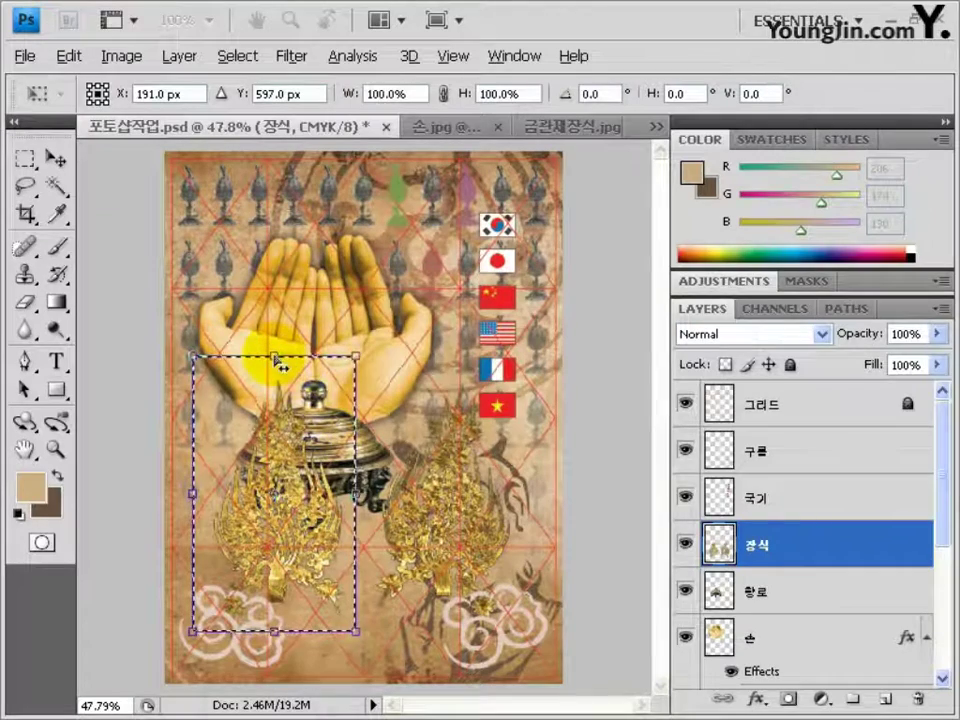
{"action": "left_click_drag", "start_coordinate": [277, 363], "coordinate": [456, 374]}
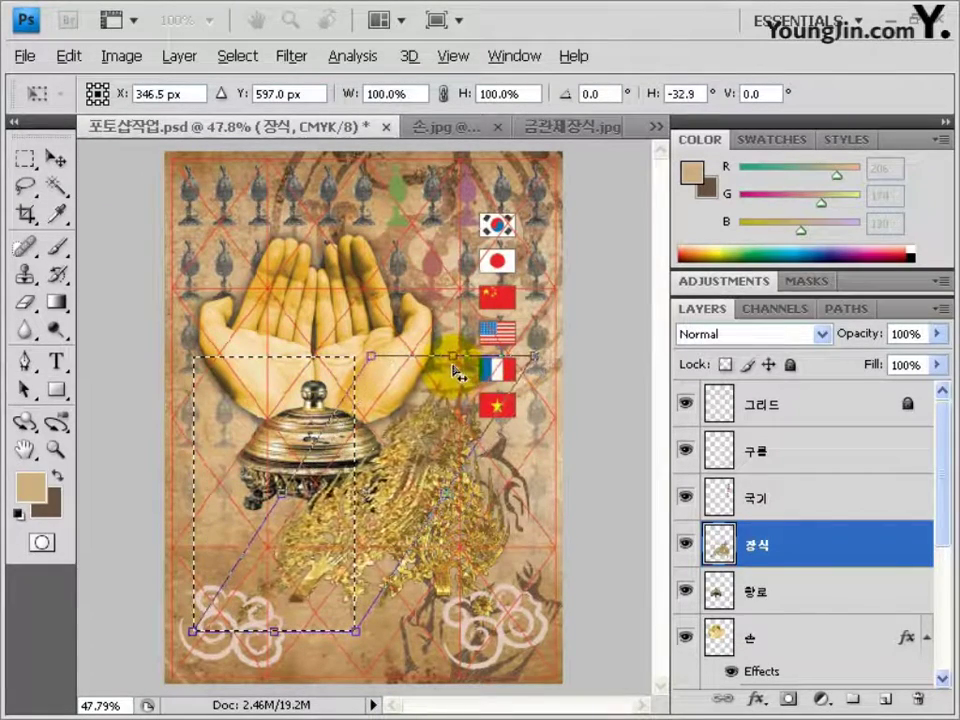
{"action": "key", "text": "Return"}
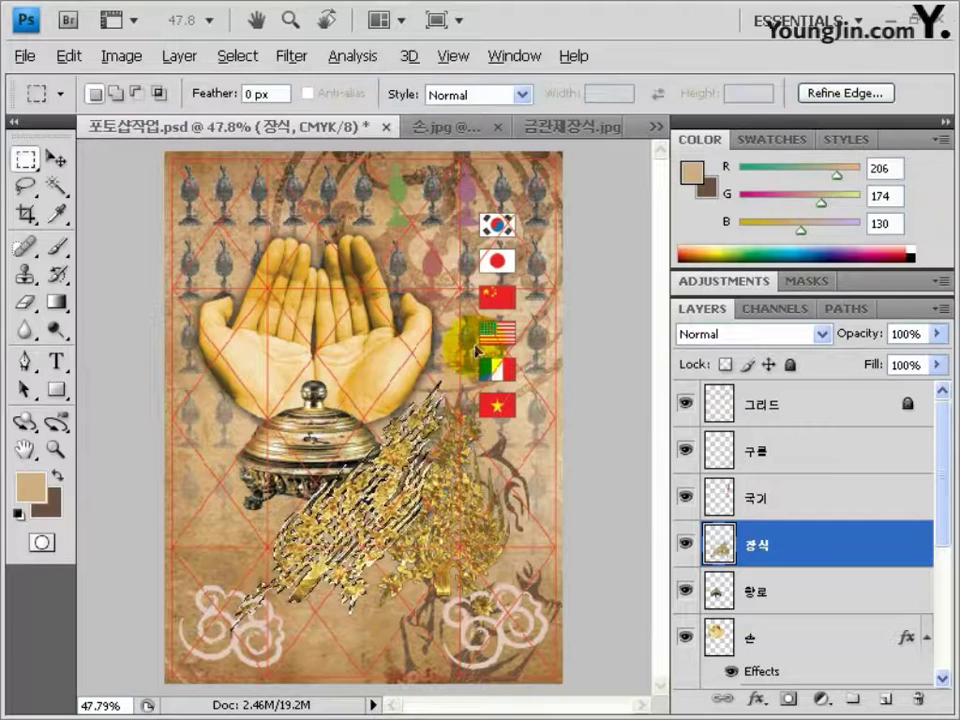
Step: Scale the skewed gold ornament down to about 19.2% and place it on the left part of the incense burner's lid
{"action": "key", "text": "ctrl+t"}
{"action": "left_click_drag", "start_coordinate": [470, 372], "coordinate": [316, 526]}
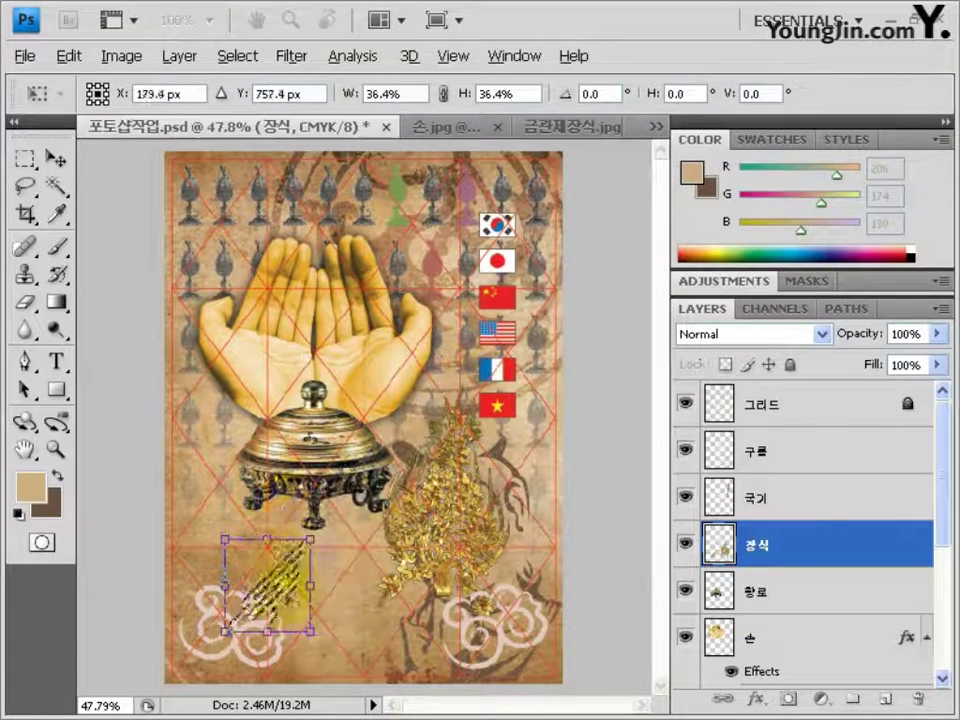
{"action": "left_click_drag", "start_coordinate": [285, 564], "coordinate": [290, 445]}
{"action": "left_click_drag", "start_coordinate": [314, 397], "coordinate": [275, 441]}
{"action": "left_click_drag", "start_coordinate": [262, 465], "coordinate": [284, 434]}
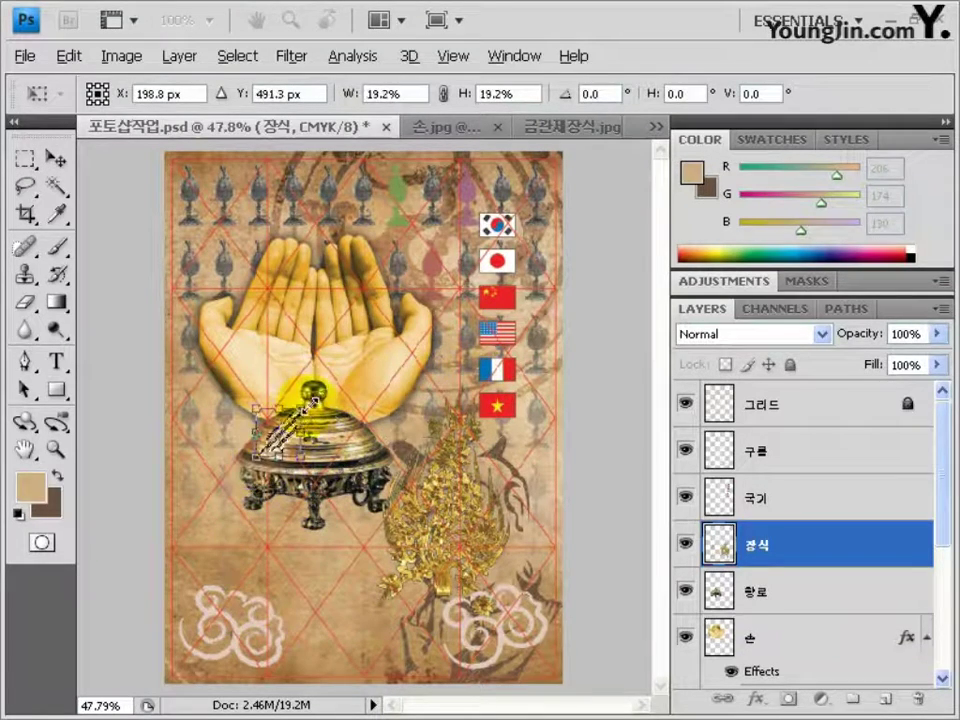
{"action": "key", "text": "Return"}
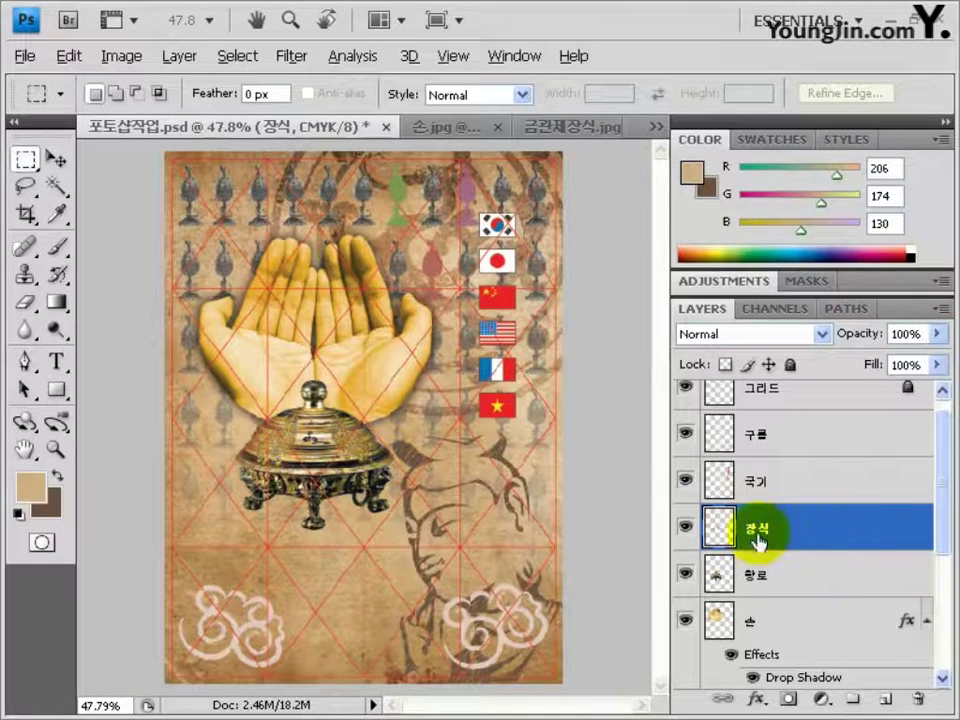
Step: Give the 장식 layer a Chisel Hard Inner Bevel with 606% depth and 2 px size, and set its Fill to 0%
{"action": "double_click", "coordinate": [797, 530]}
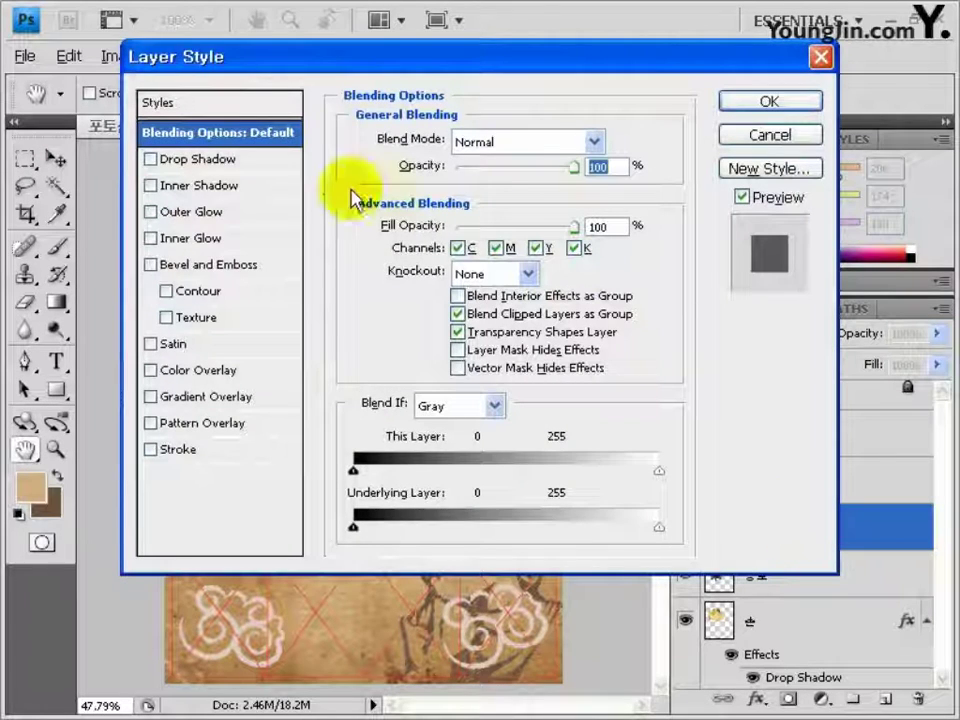
{"action": "left_click", "coordinate": [213, 265]}
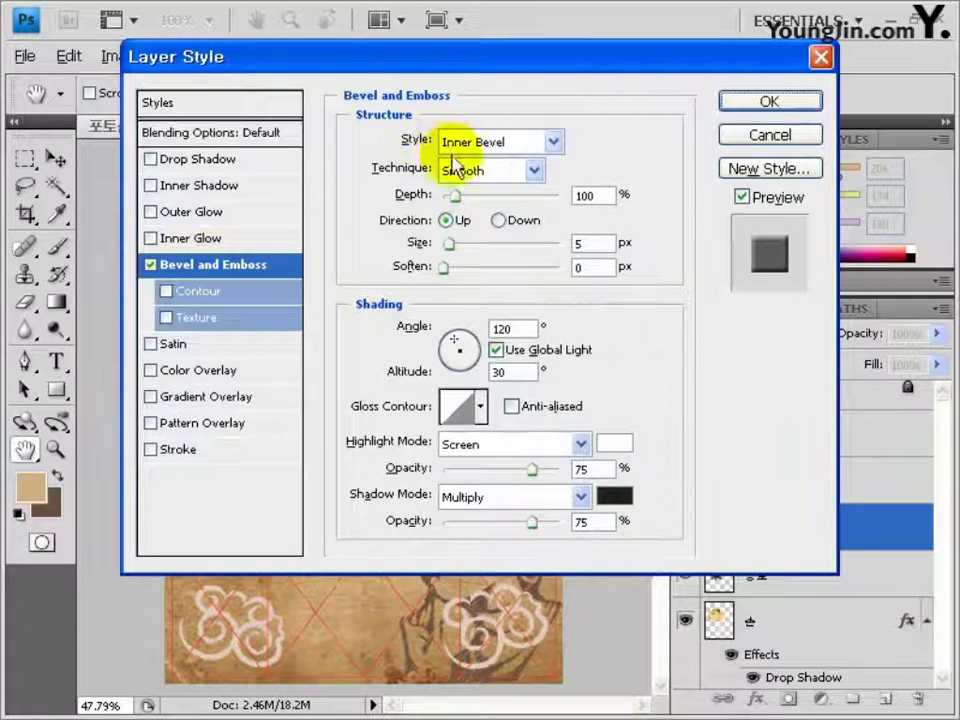
{"action": "left_click", "coordinate": [459, 172]}
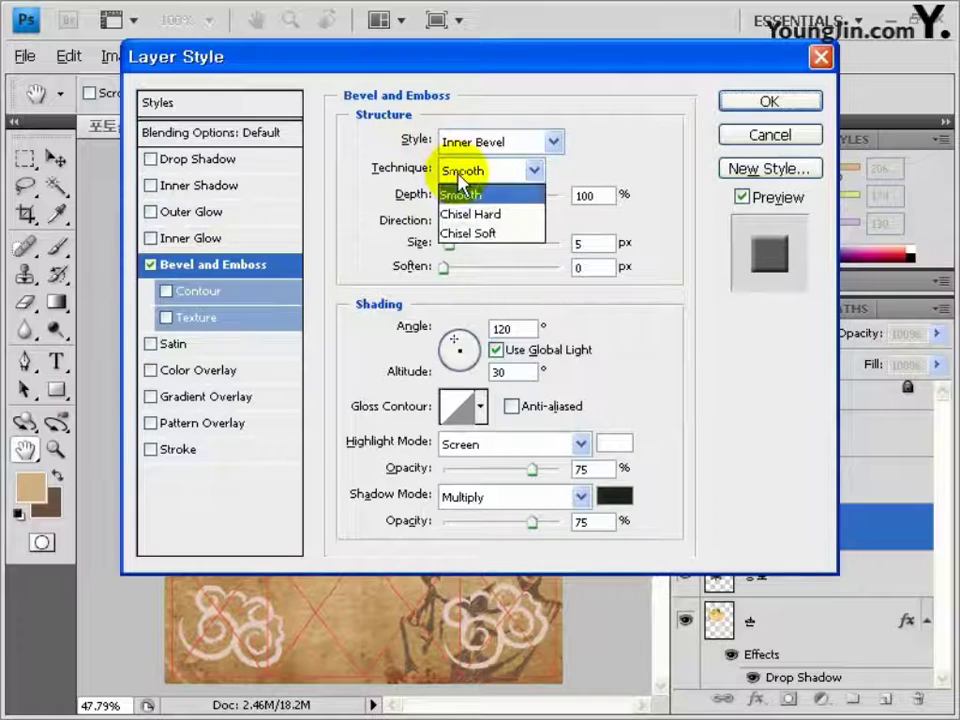
{"action": "left_click", "coordinate": [480, 218]}
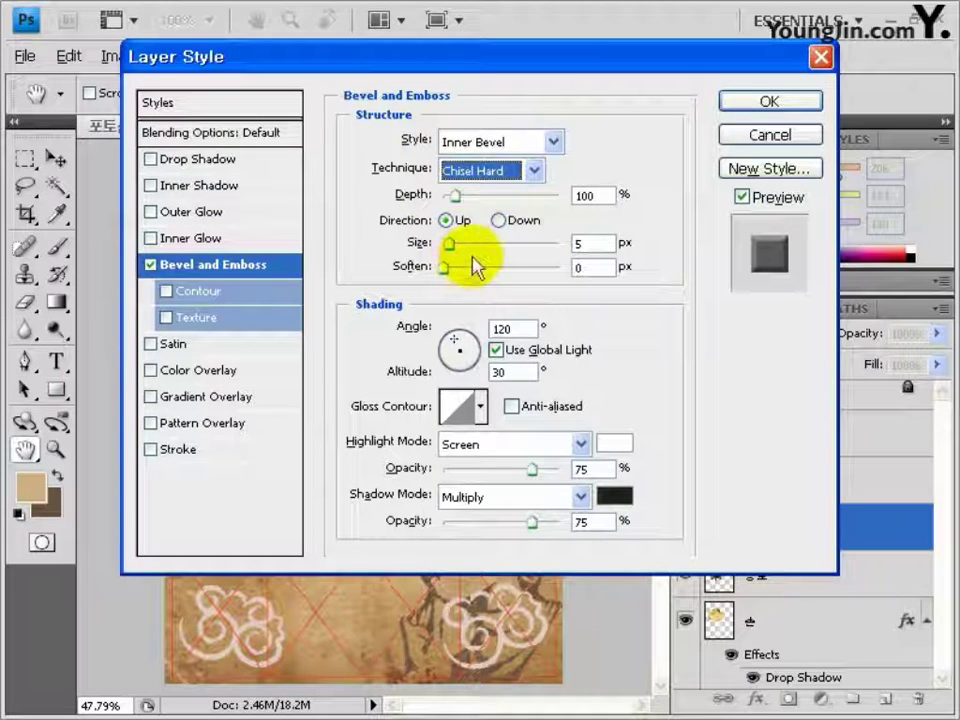
{"action": "double_click", "coordinate": [583, 194]}
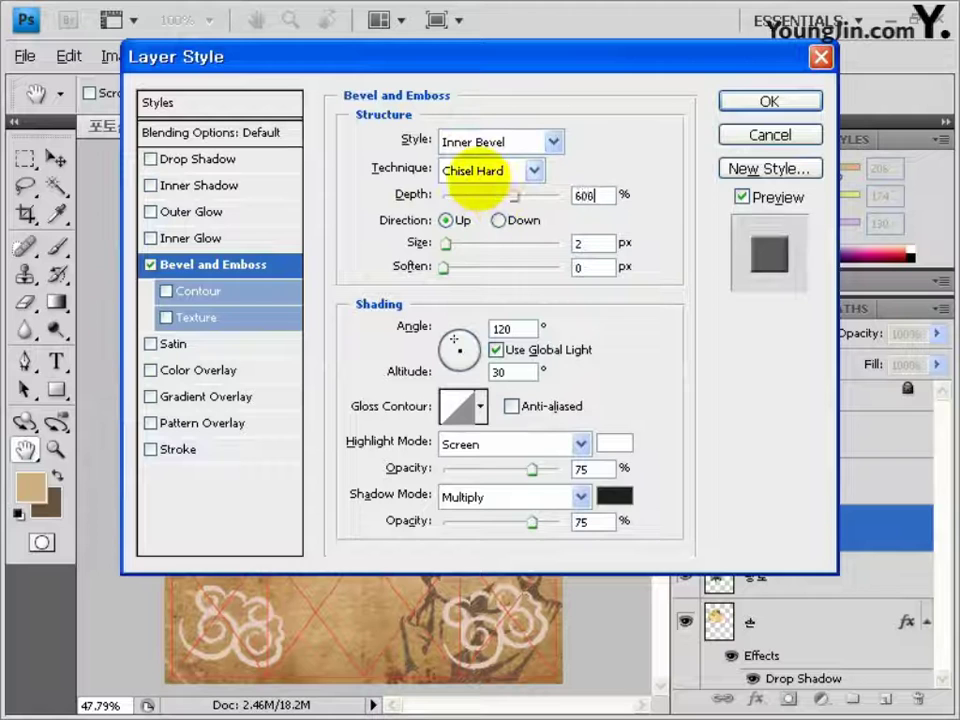
{"action": "left_click", "coordinate": [762, 103]}
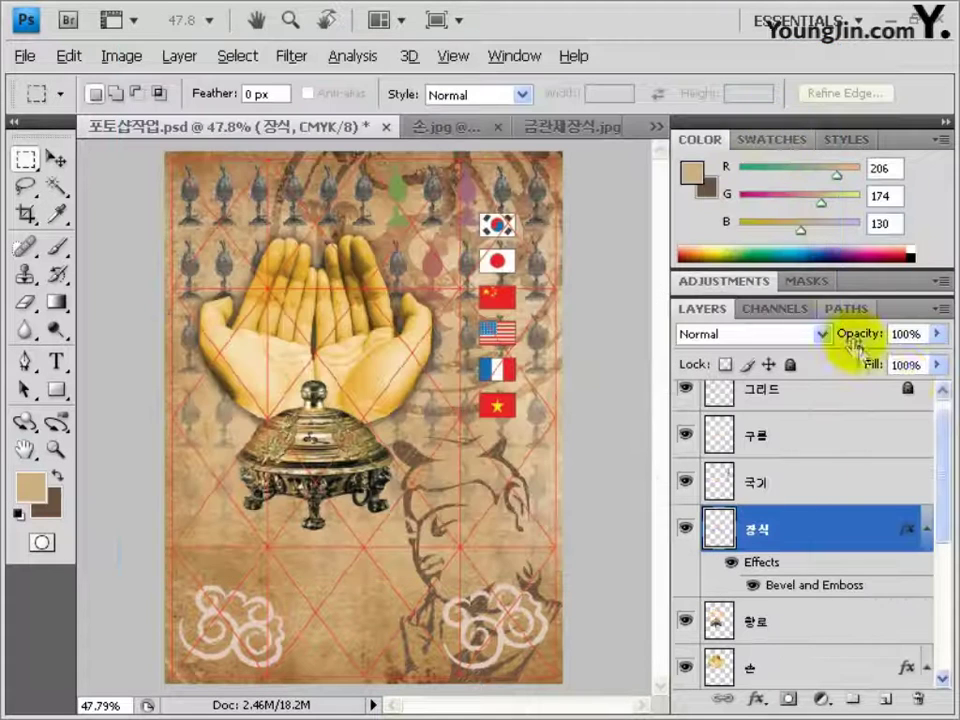
{"action": "left_click", "coordinate": [906, 364]}
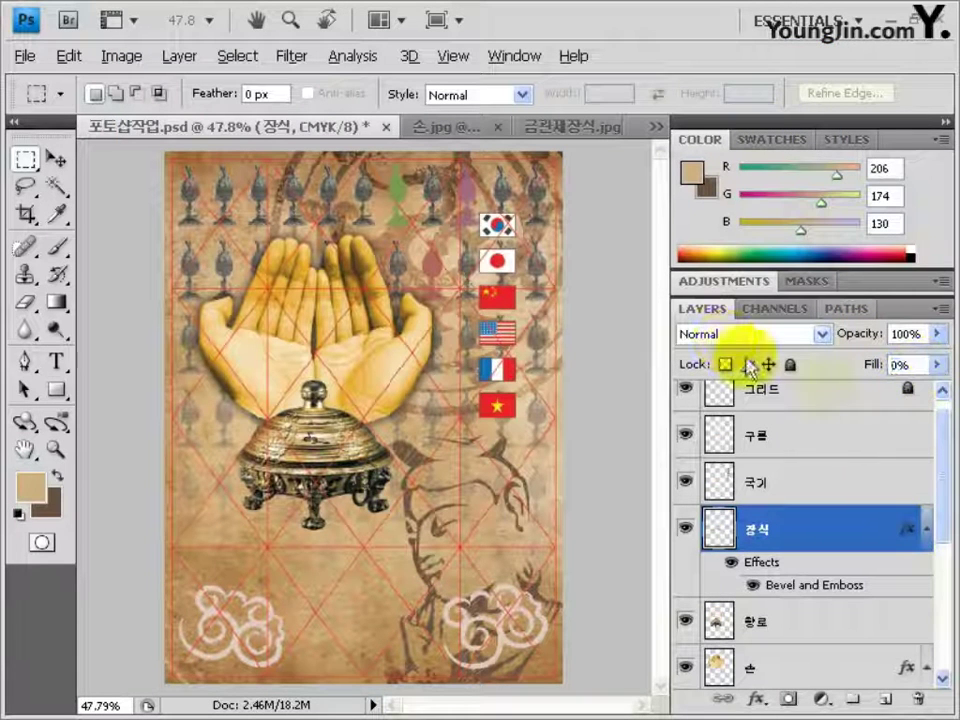
Step: Add a Drop Shadow with 10 px distance and 10 px size to the 향로 layer
{"action": "double_click", "coordinate": [808, 624]}
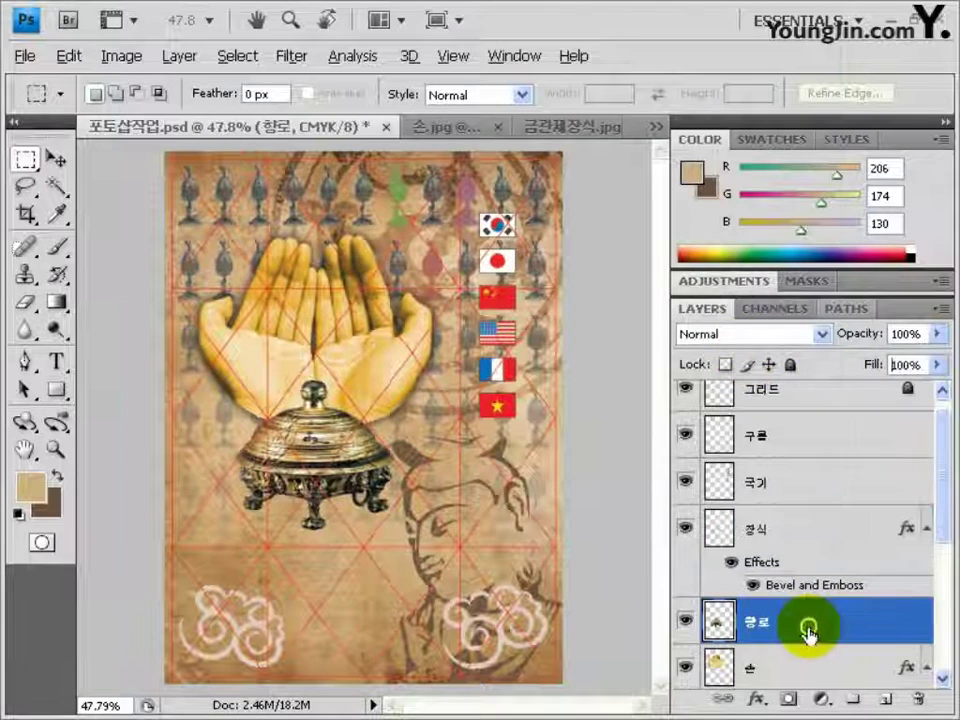
{"action": "left_click", "coordinate": [240, 162]}
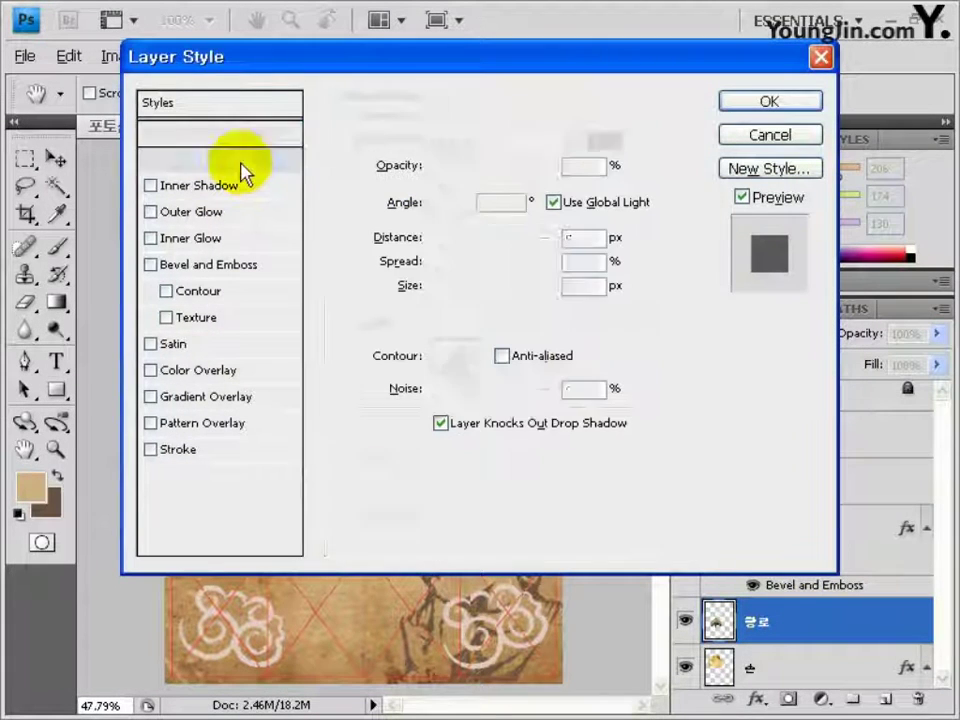
{"action": "double_click", "coordinate": [575, 238]}
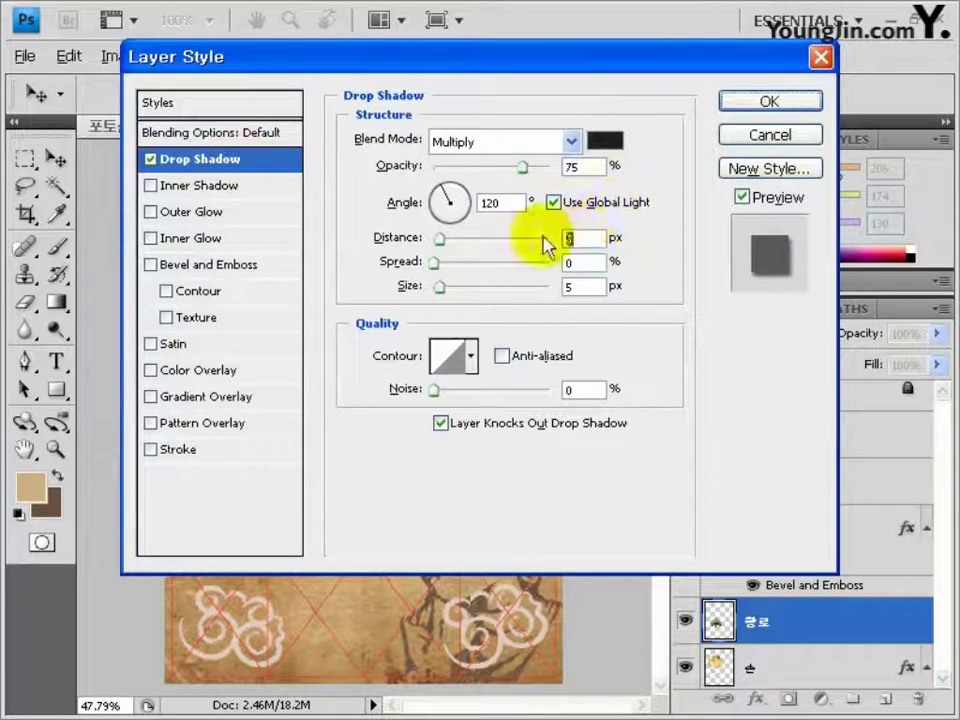
{"action": "type", "text": "10"}
{"action": "double_click", "coordinate": [586, 286]}
{"action": "type", "text": "10"}
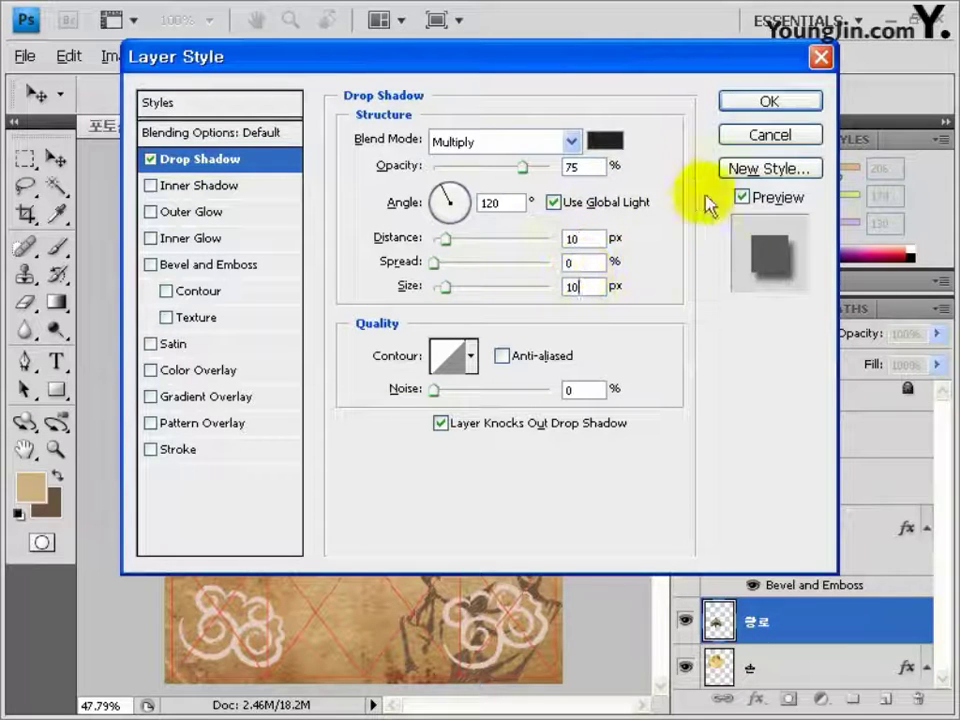
{"action": "left_click", "coordinate": [736, 104]}
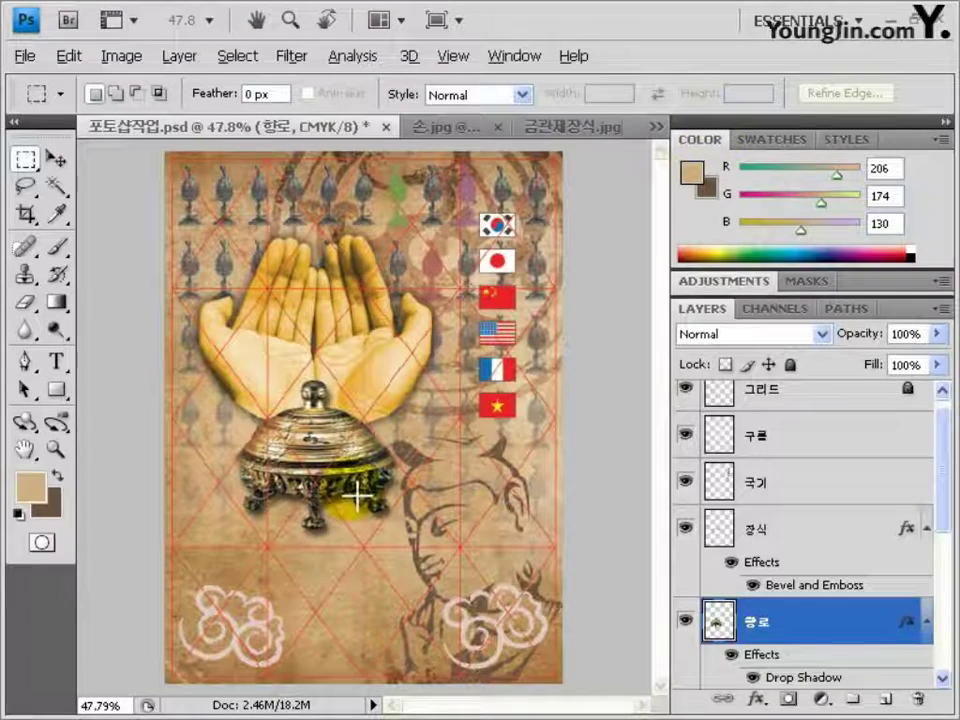
Step: Open 삼존불.jpg, trace the golden Buddha triad with a Pen path and convert the path to a selection
{"action": "double_click", "coordinate": [24, 598]}
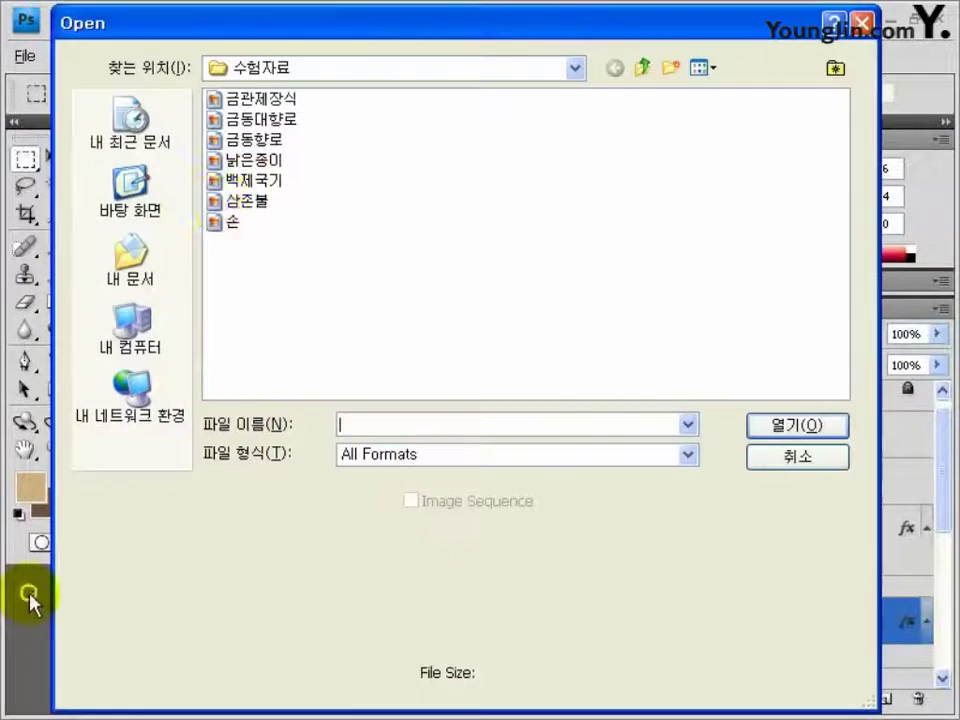
{"action": "double_click", "coordinate": [243, 203]}
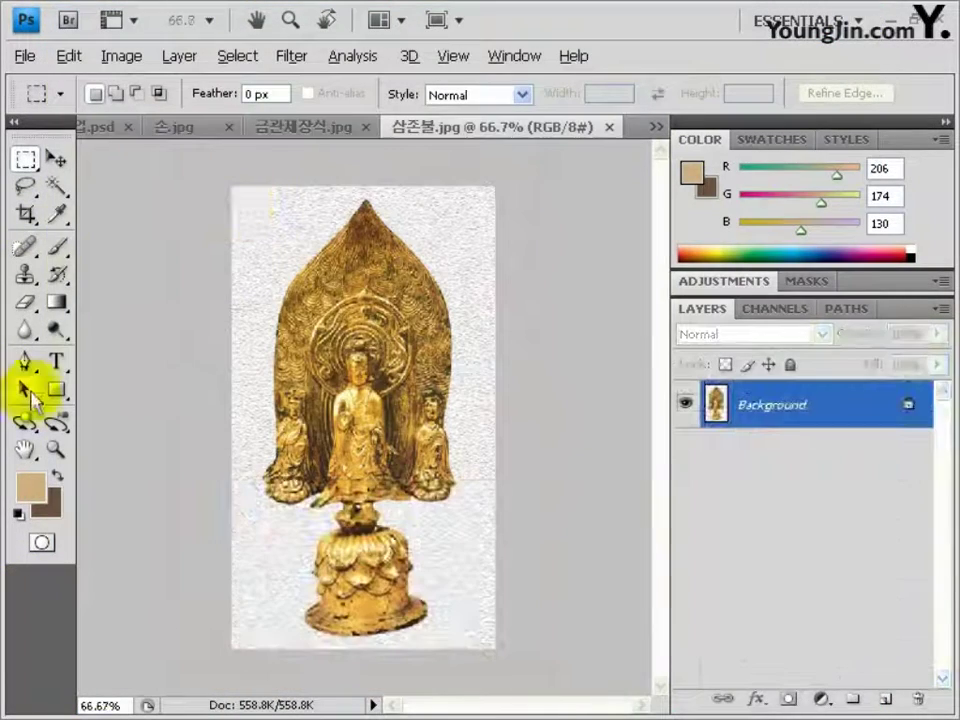
{"action": "left_click", "coordinate": [24, 361]}
{"action": "left_click_drag", "start_coordinate": [398, 638], "coordinate": [424, 628]}
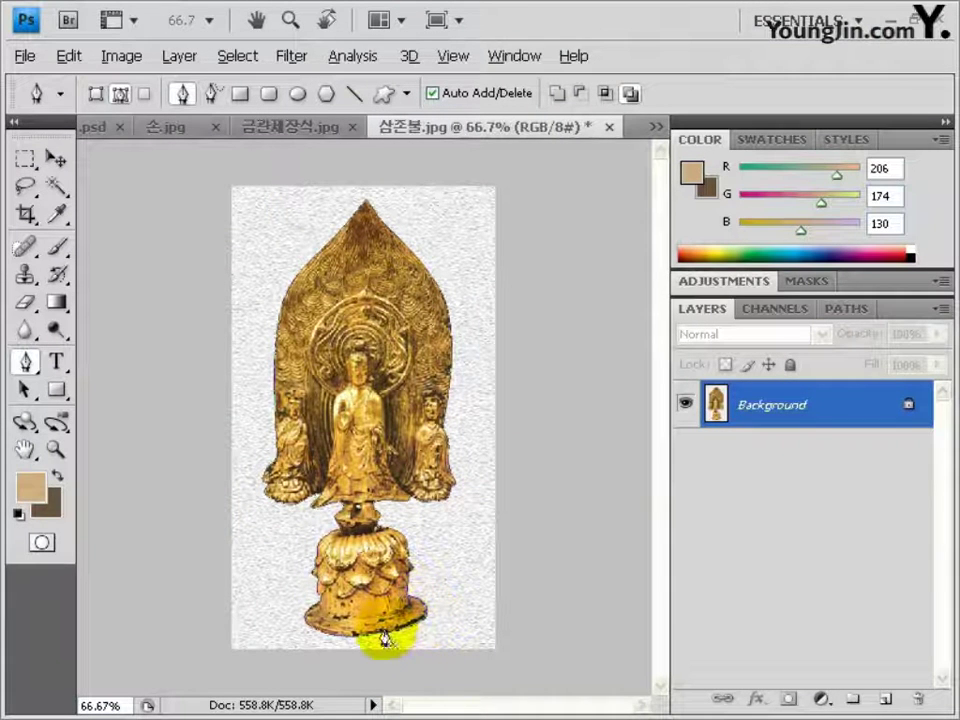
{"action": "key", "text": "ctrl+Return"}
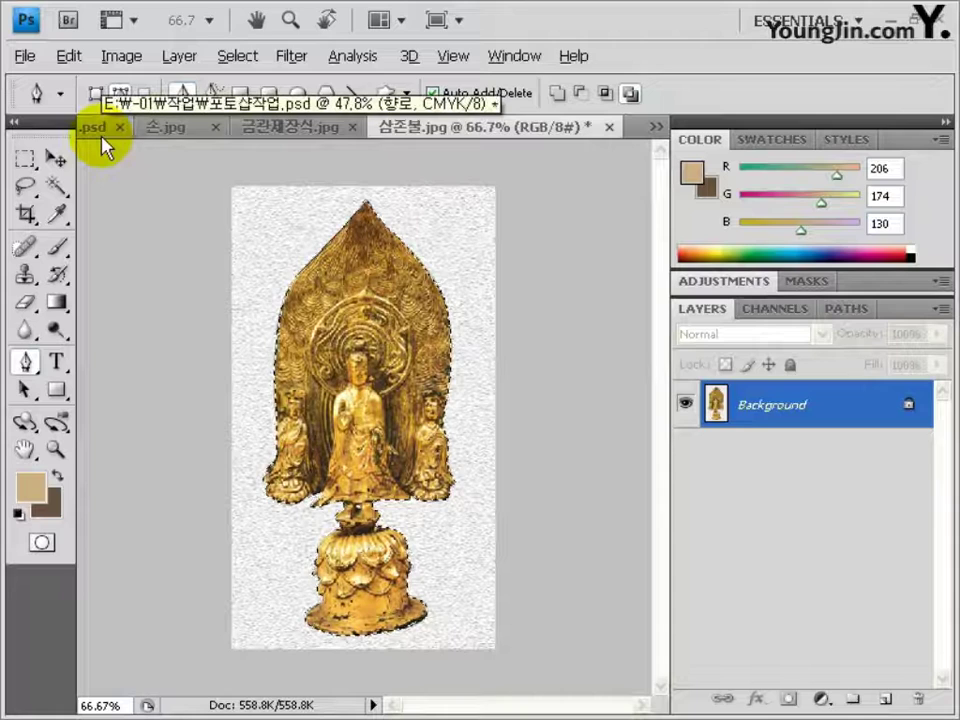
Step: Bring the selected Buddha triad into 포토샵작업.psd, and scale it down to stand on the golden hands above the burner
{"action": "left_click_drag", "start_coordinate": [96, 138], "coordinate": [298, 300]}
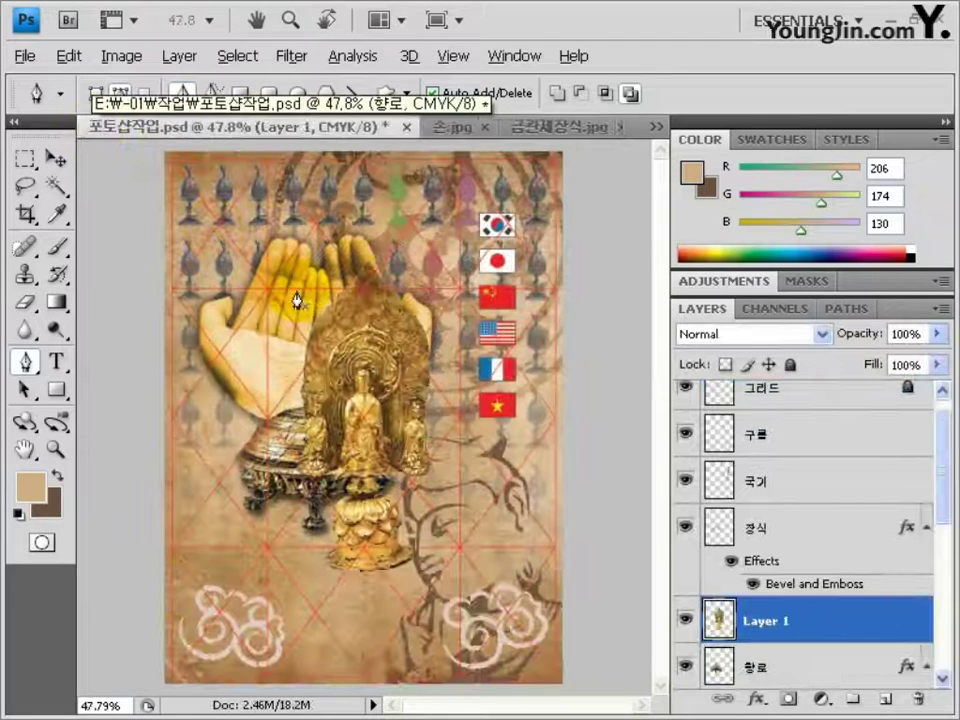
{"action": "left_click", "coordinate": [53, 159]}
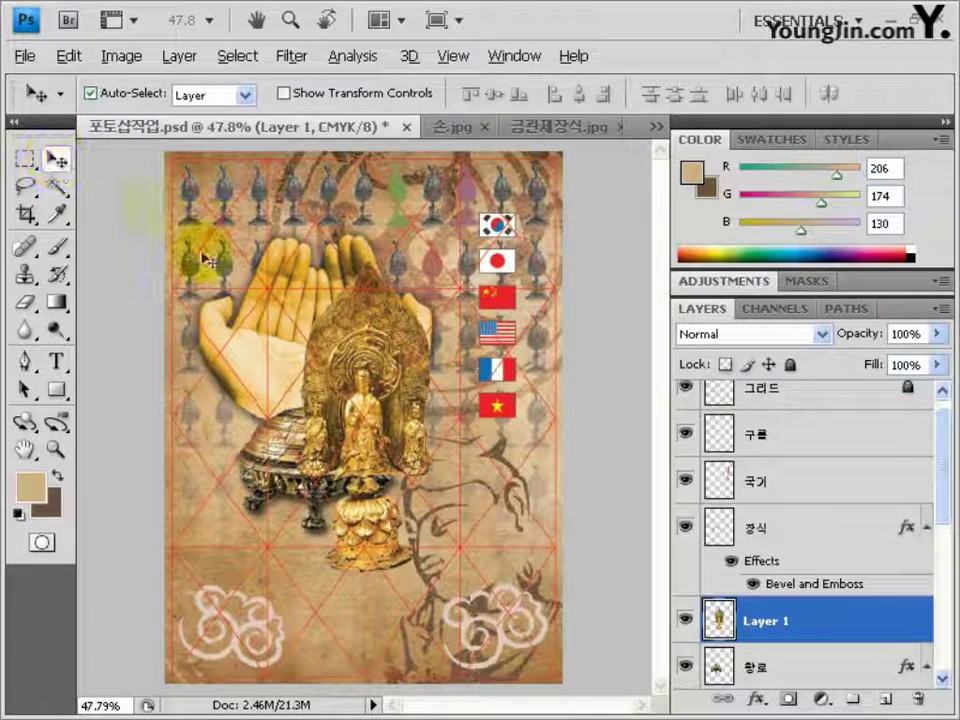
{"action": "key", "text": "ctrl+t"}
{"action": "left_click_drag", "start_coordinate": [433, 573], "coordinate": [382, 455]}
{"action": "left_click_drag", "start_coordinate": [334, 394], "coordinate": [313, 331]}
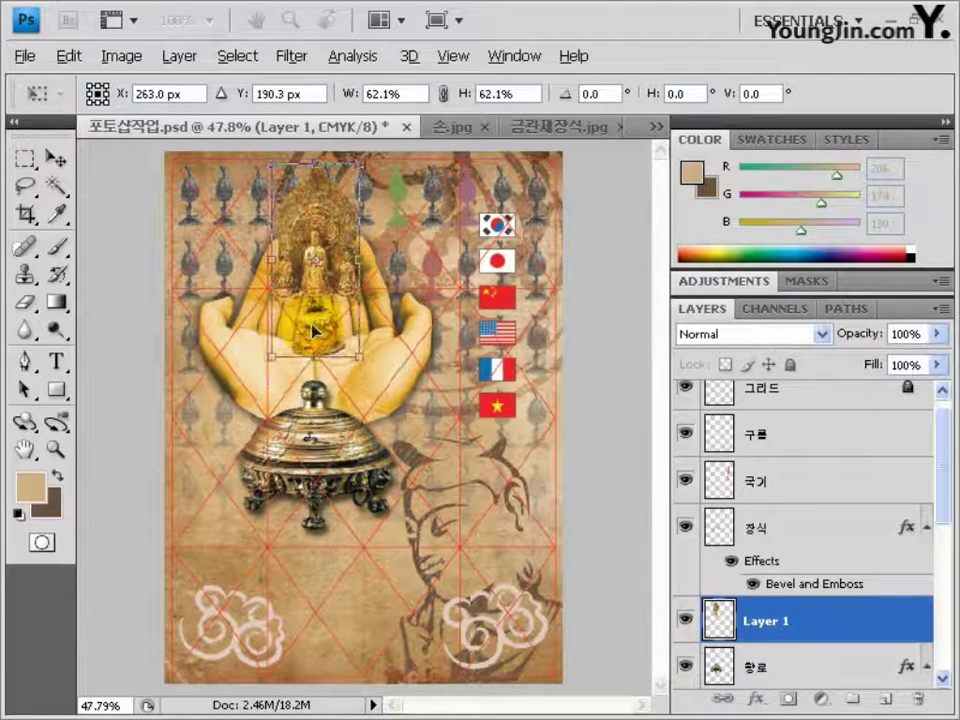
{"action": "left_click_drag", "start_coordinate": [272, 163], "coordinate": [280, 196]}
{"action": "mouse_move", "coordinate": [320, 322]}
{"action": "left_mouse_down"}
{"action": "mouse_move", "coordinate": [311, 317]}
{"action": "mouse_move", "coordinate": [318, 312]}
{"action": "left_mouse_up"}
{"action": "key", "text": "Return"}
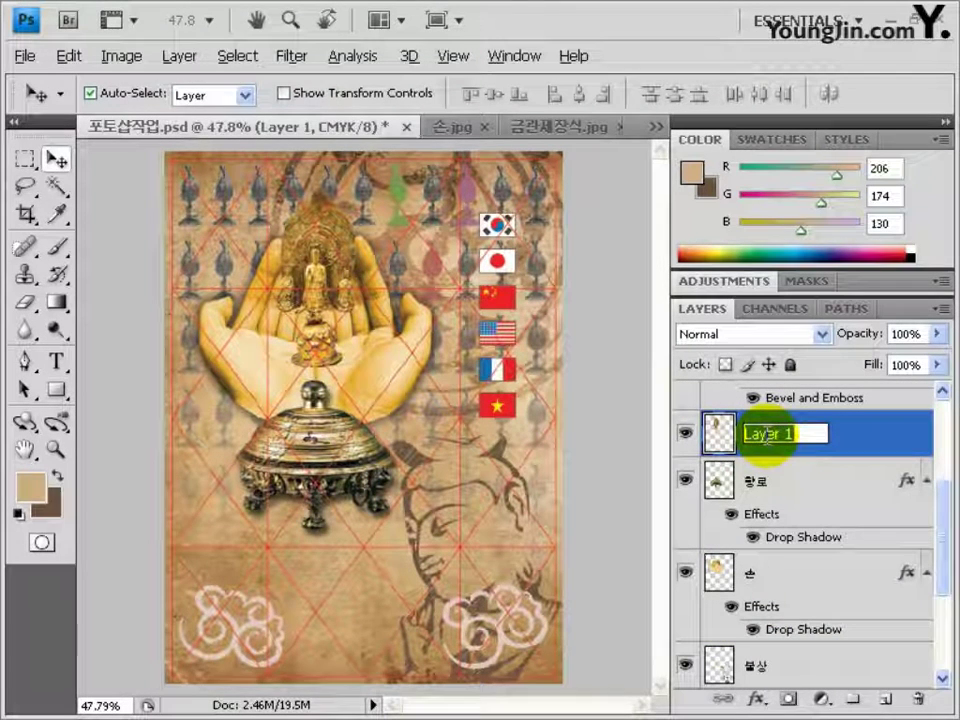
Step: Rename the Buddha triad's layer to 삼존불 and add an Outer Glow in C0 M0 Y100 K0 yellow with 22 px size
{"action": "key", "text": "Return"}
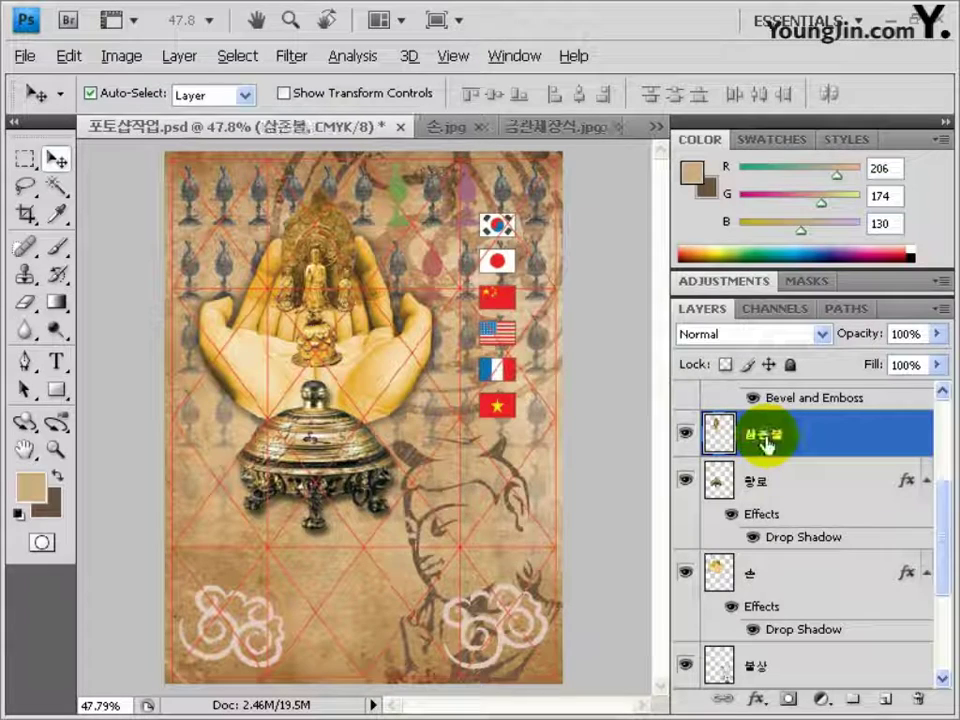
{"action": "double_click", "coordinate": [820, 437]}
{"action": "left_click", "coordinate": [190, 213]}
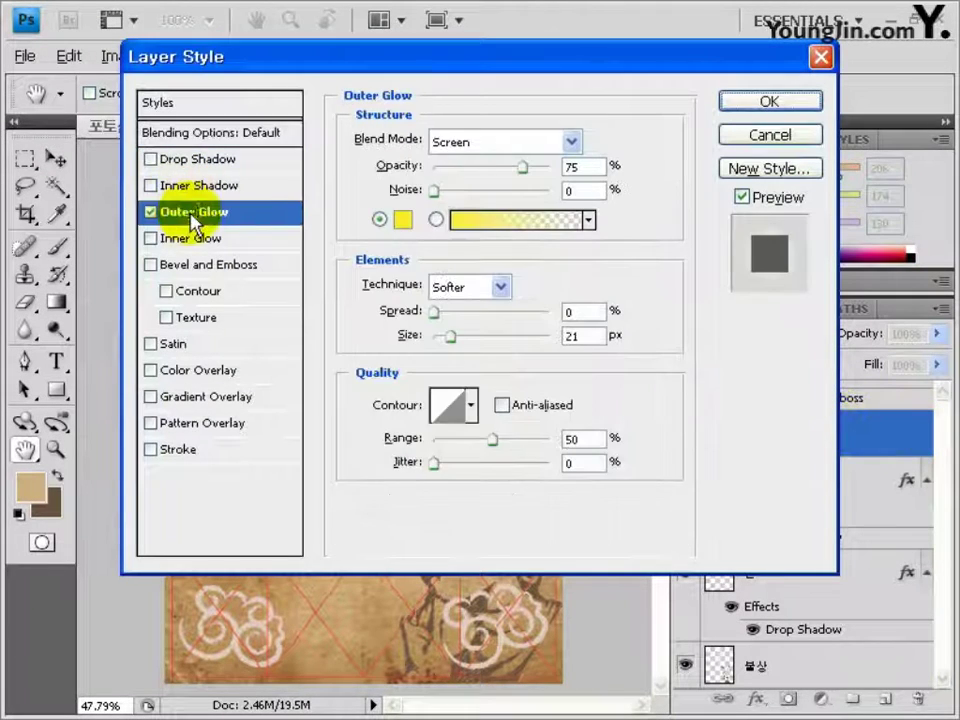
{"action": "left_click", "coordinate": [407, 217]}
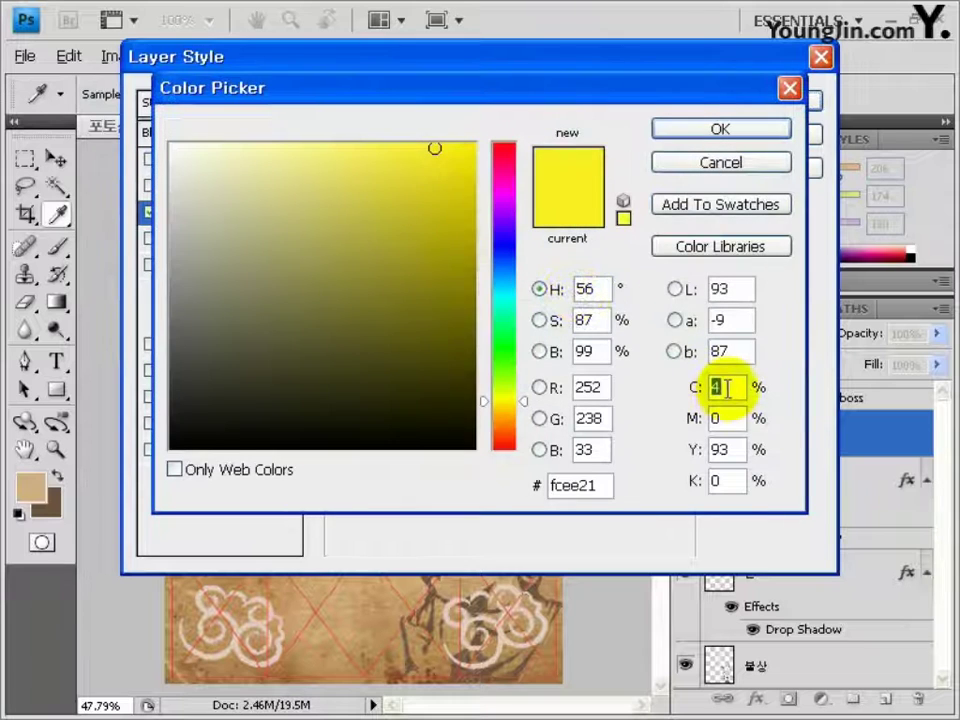
{"action": "type", "text": "0"}
{"action": "key", "text": "Tab"}
{"action": "key", "text": "Tab"}
{"action": "type", "text": "100"}
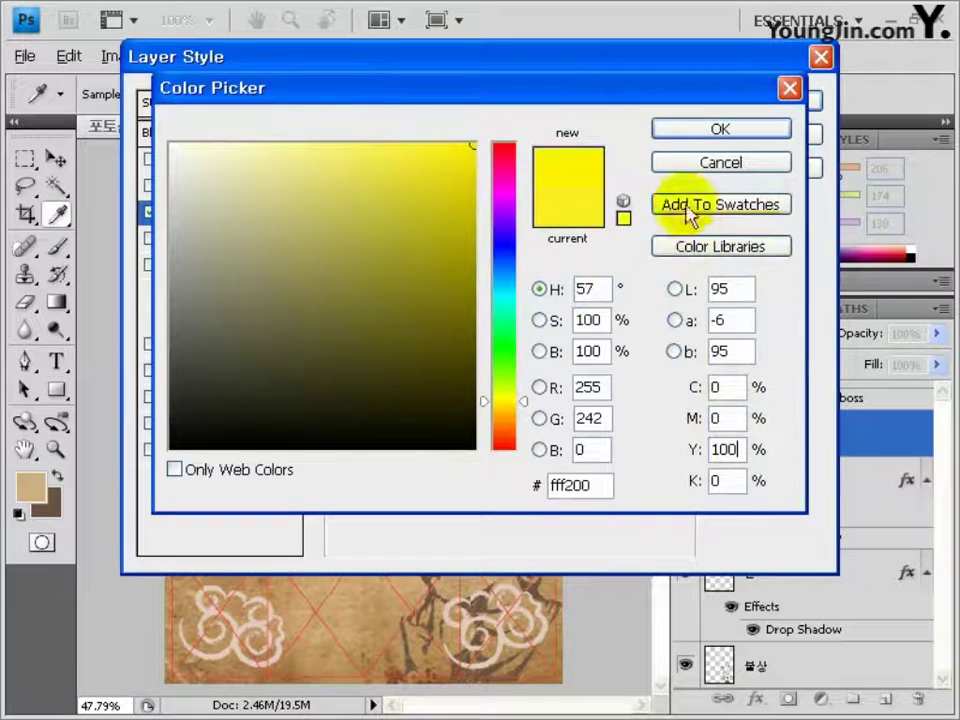
{"action": "left_click", "coordinate": [690, 129]}
{"action": "double_click", "coordinate": [585, 335]}
{"action": "type", "text": "22"}
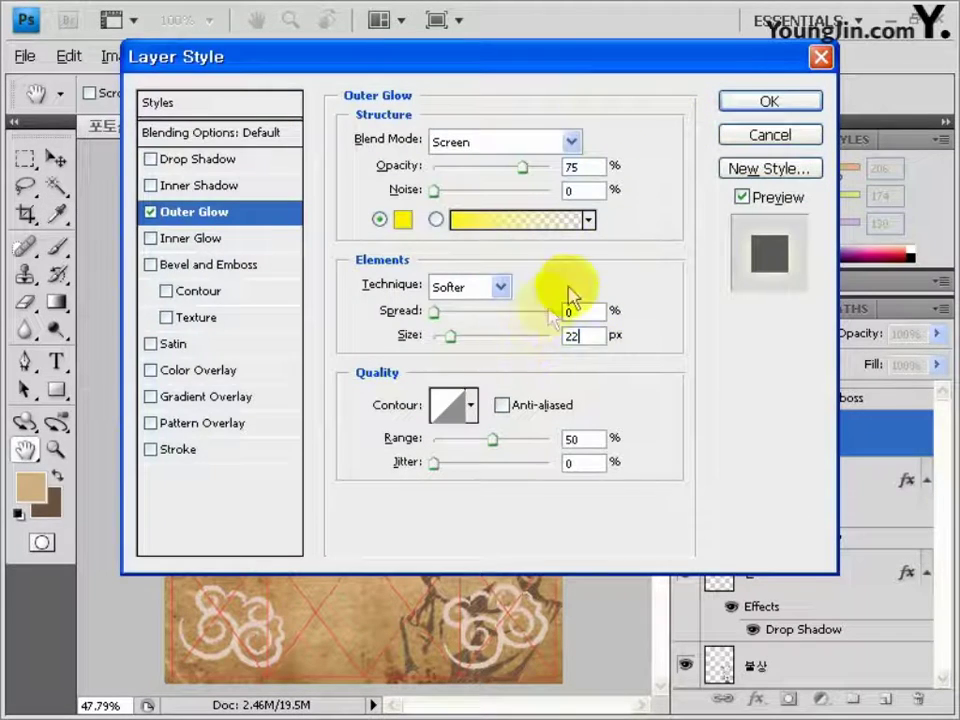
{"action": "left_click", "coordinate": [737, 104]}
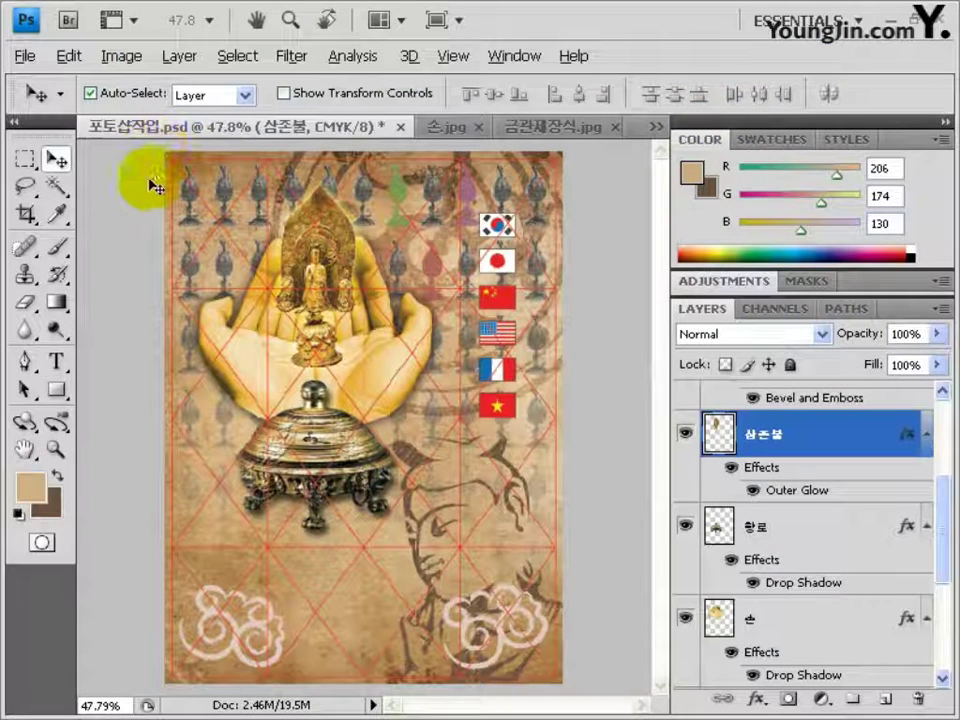
Step: Set the foreground colour to a dark brown of C30 M50 Y50 K50
{"action": "left_click", "coordinate": [31, 487]}
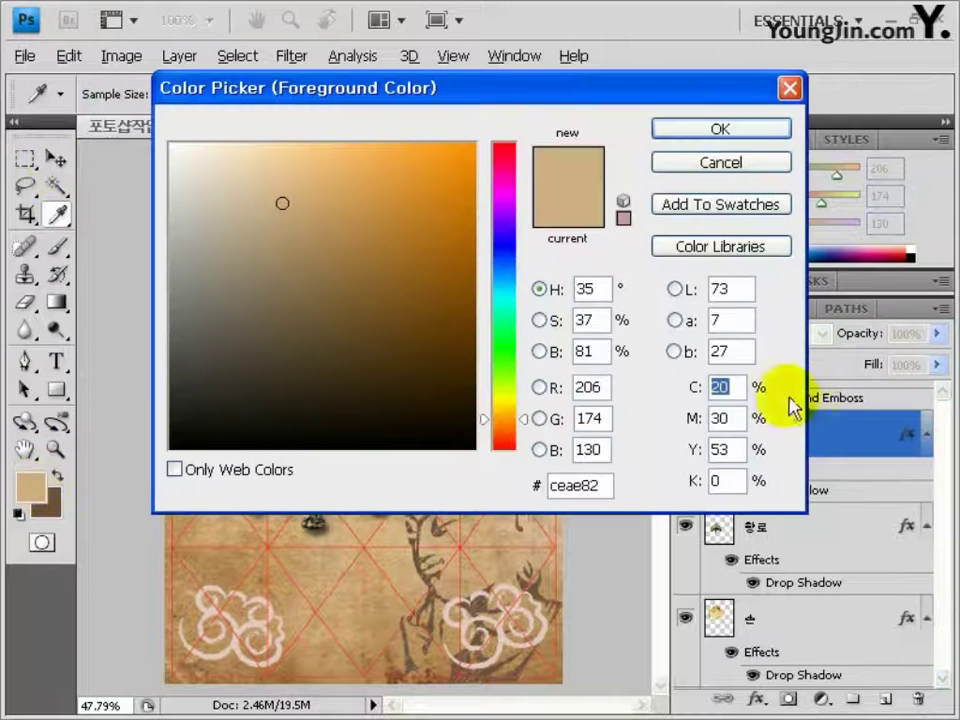
{"action": "type", "text": "30"}
{"action": "key", "text": "Tab"}
{"action": "type", "text": "50"}
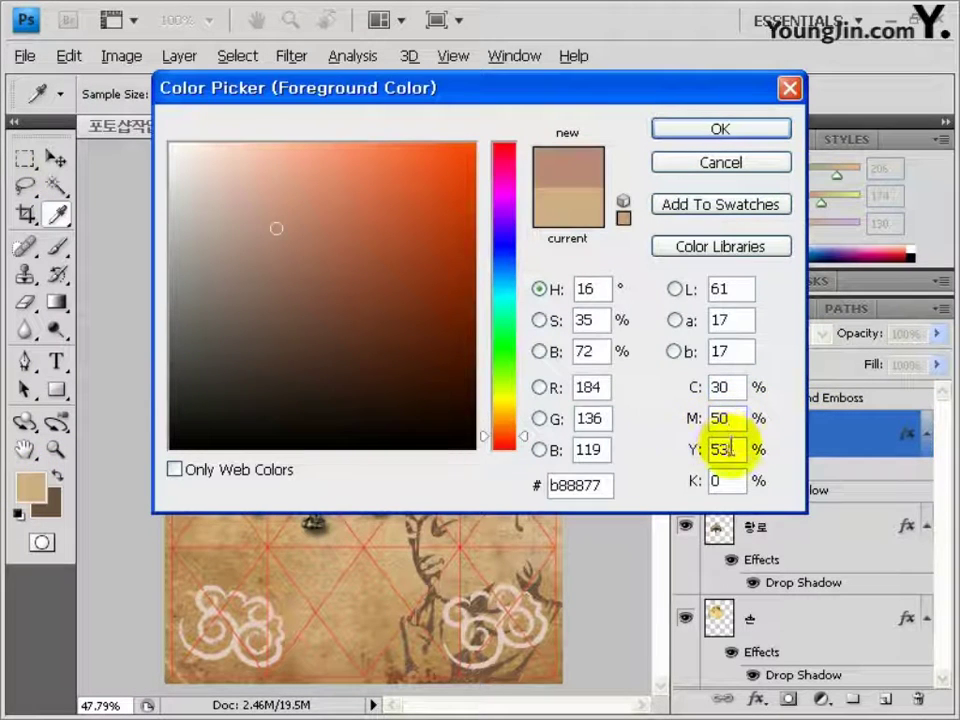
{"action": "key", "text": "BackSpace"}
{"action": "type", "text": "0"}
{"action": "key", "text": "Tab"}
{"action": "type", "text": "50"}
{"action": "left_click", "coordinate": [709, 129]}
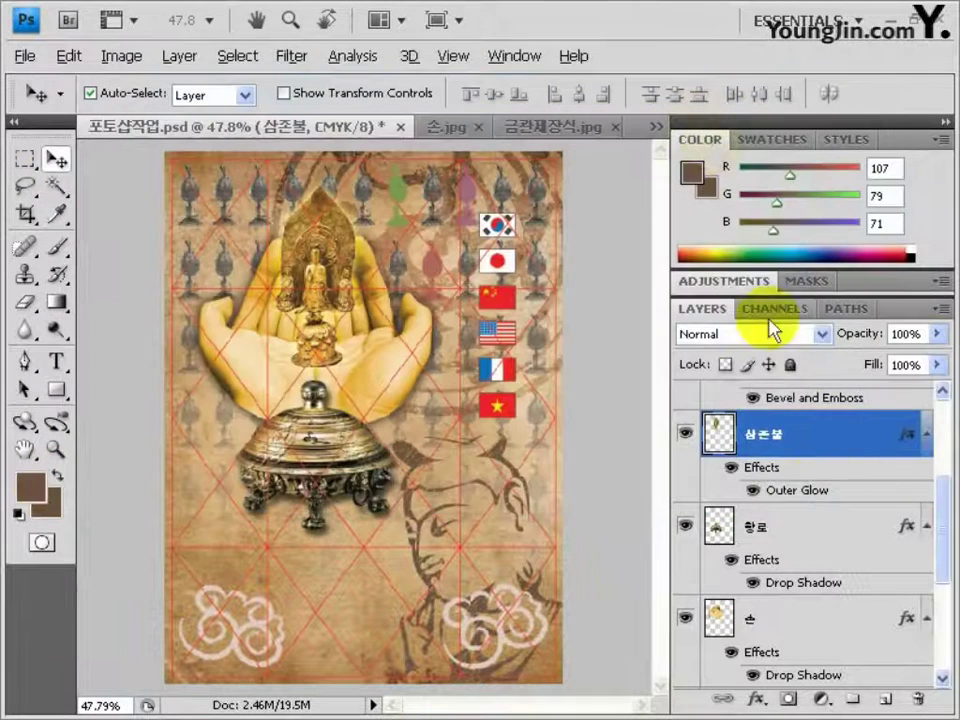
Step: On a new layer named 띠, fill a thin full-width strip along the poster's upper edge with the brown at 75% opacity
{"action": "left_click", "coordinate": [886, 700]}
{"action": "left_click", "coordinate": [25, 158]}
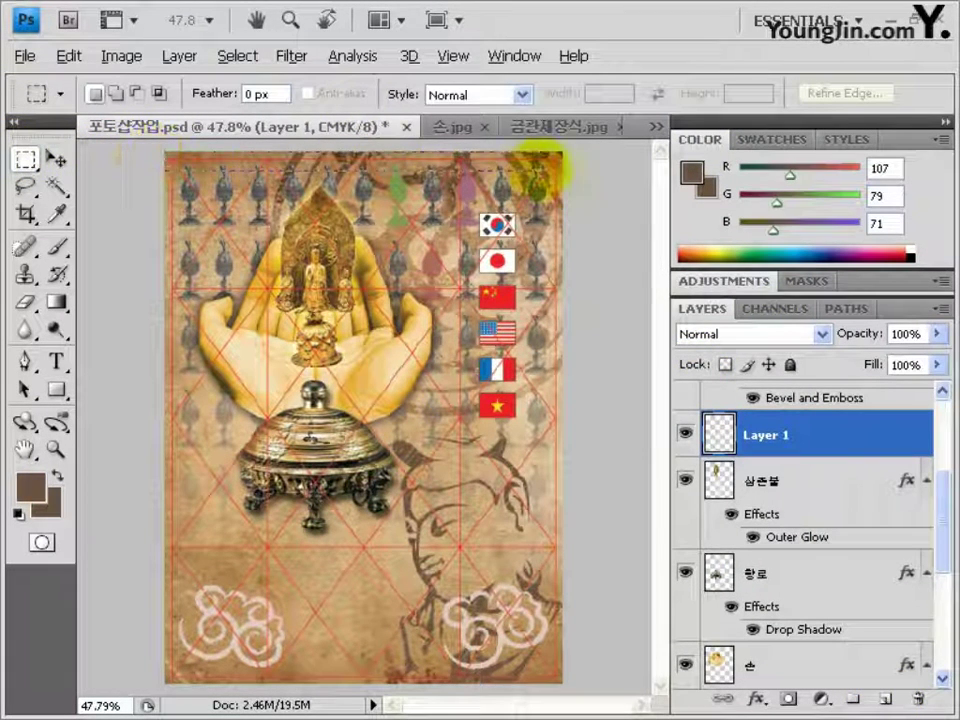
{"action": "left_click_drag", "start_coordinate": [541, 172], "coordinate": [578, 165]}
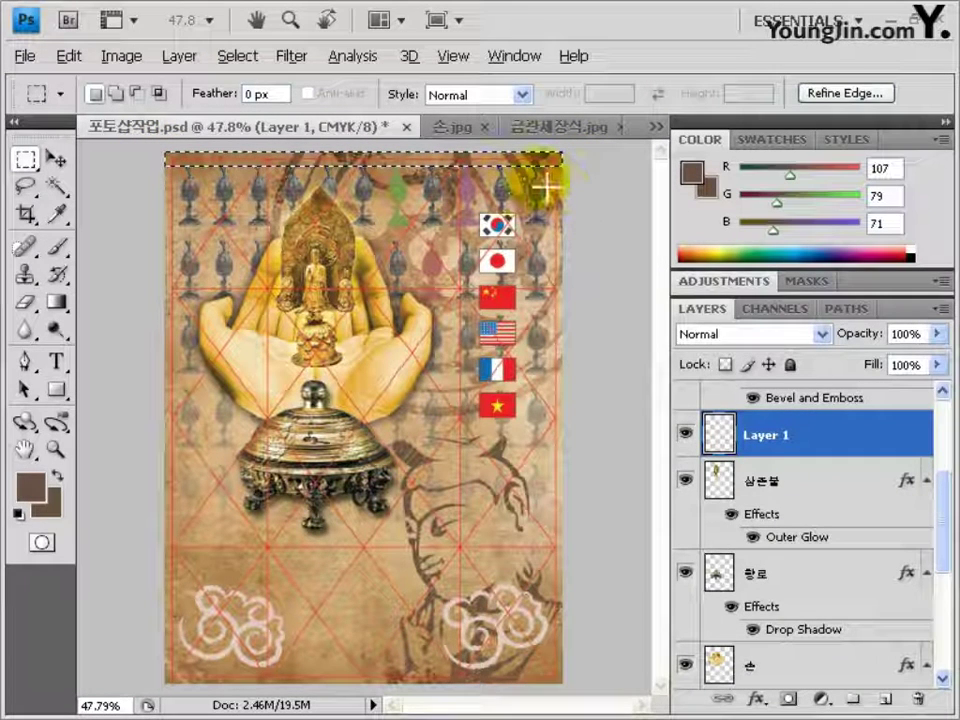
{"action": "key", "text": "alt+BackSpace"}
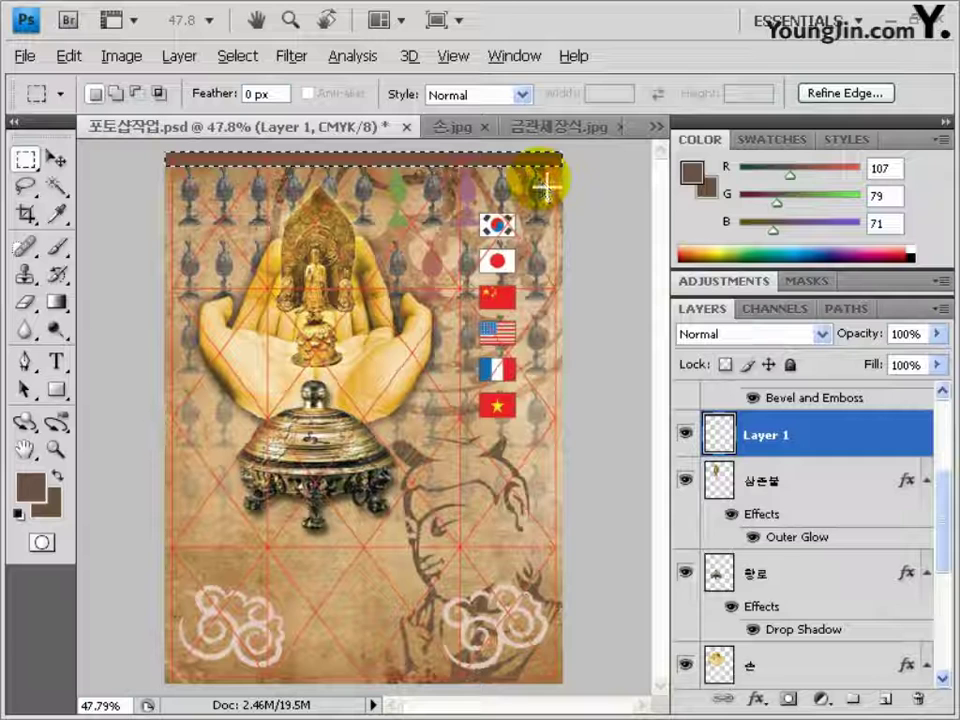
{"action": "left_click", "coordinate": [907, 334]}
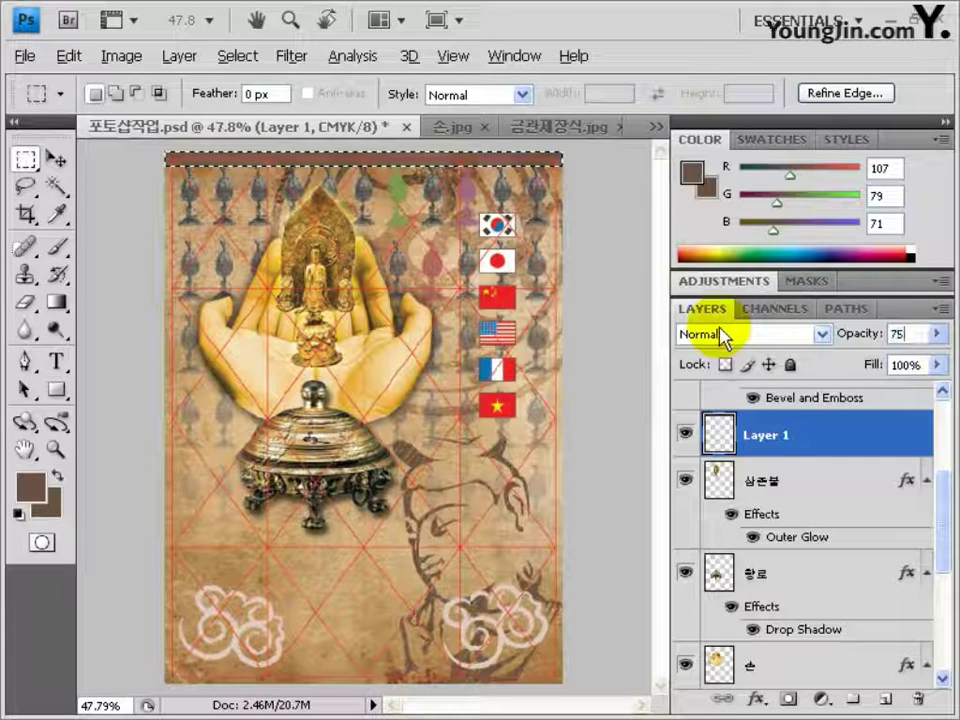
{"action": "double_click", "coordinate": [765, 435]}
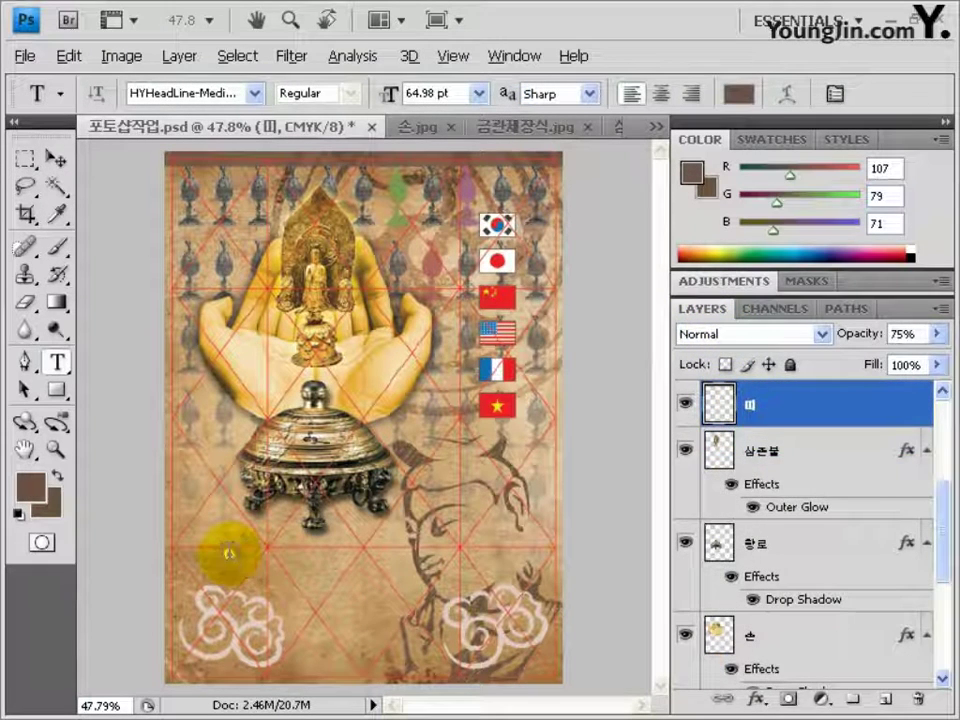
Step: Add the title 백제유물대전 in 67.25 pt HYHeadLine-Medium and position it between the incense burner and the clouds
{"action": "left_click", "coordinate": [229, 552]}
{"action": "type", "text": "백제유물대전"}
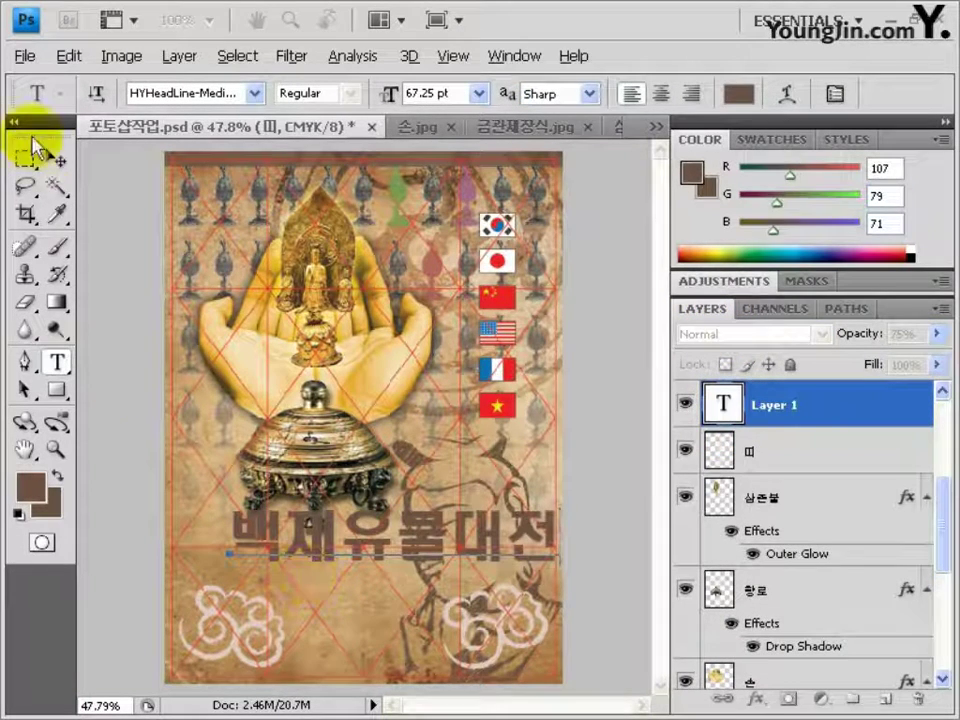
{"action": "left_click", "coordinate": [57, 158]}
Step: Recolour the whole 백제유물대전 title to C0 M10 Y100 K0 yellow
{"action": "key", "text": "t"}
{"action": "double_click", "coordinate": [343, 540]}
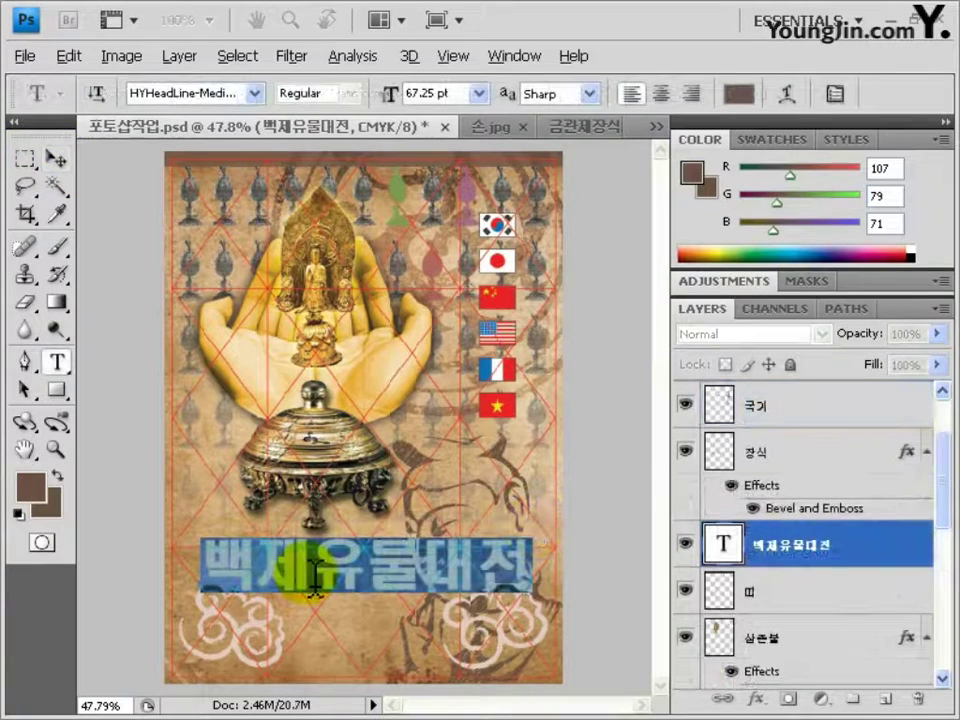
{"action": "left_click", "coordinate": [31, 487]}
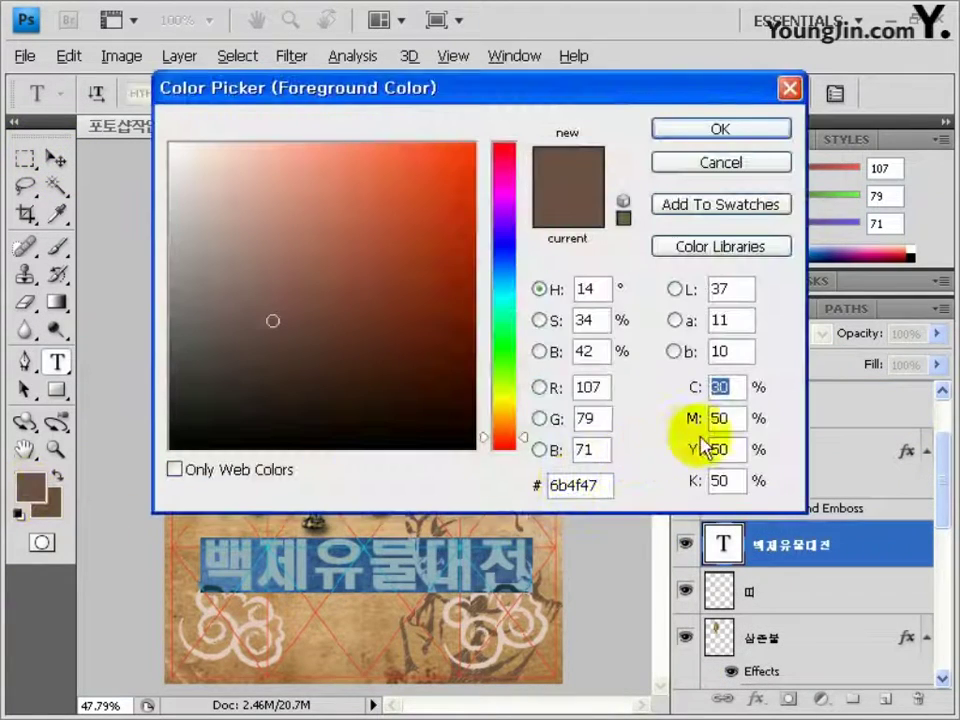
{"action": "type", "text": "0"}
{"action": "key", "text": "Tab"}
{"action": "type", "text": "10"}
{"action": "key", "text": "Tab"}
{"action": "type", "text": "100"}
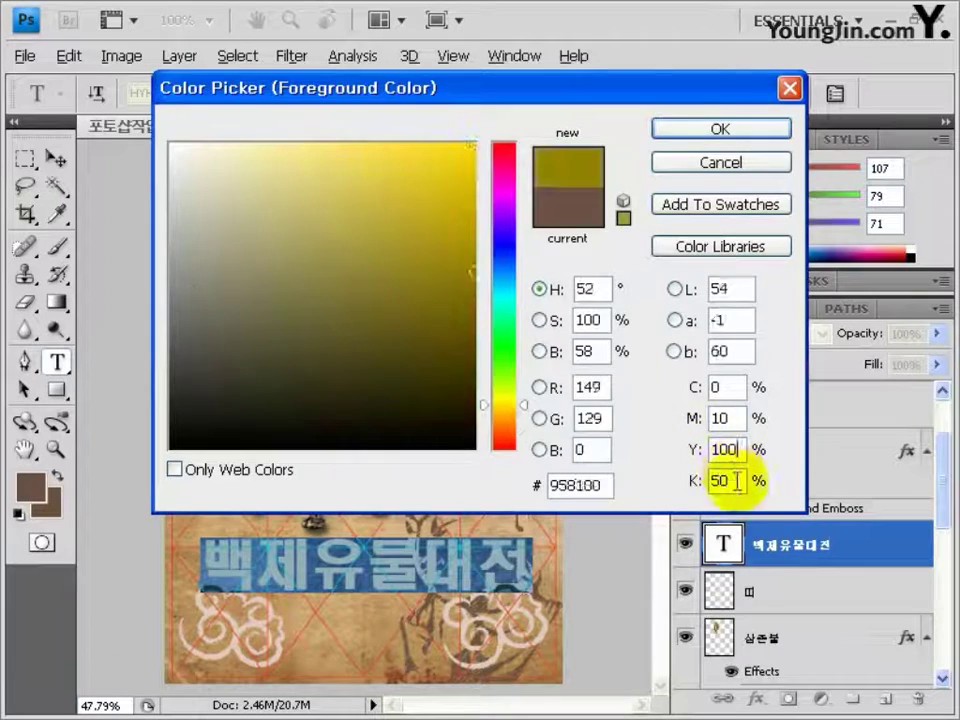
{"action": "double_click", "coordinate": [736, 481]}
{"action": "type", "text": "0"}
{"action": "left_click", "coordinate": [710, 129]}
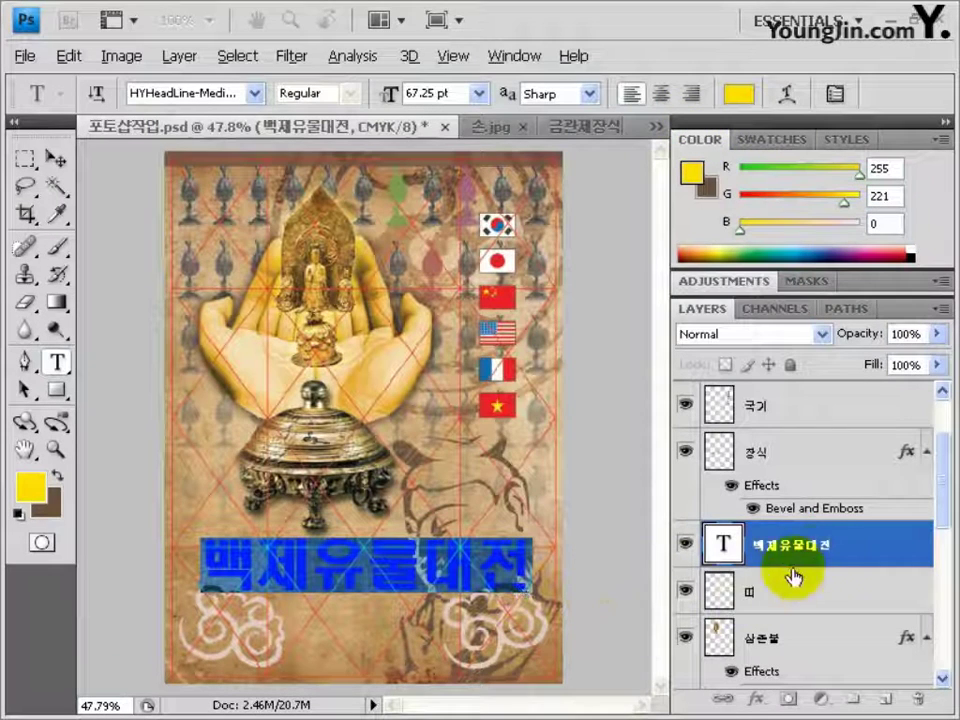
{"action": "left_click", "coordinate": [860, 553]}
Step: Rasterize the 백제유물대전 type layer and convert the document to RGB Color without flattening it
{"action": "right_click", "coordinate": [857, 553]}
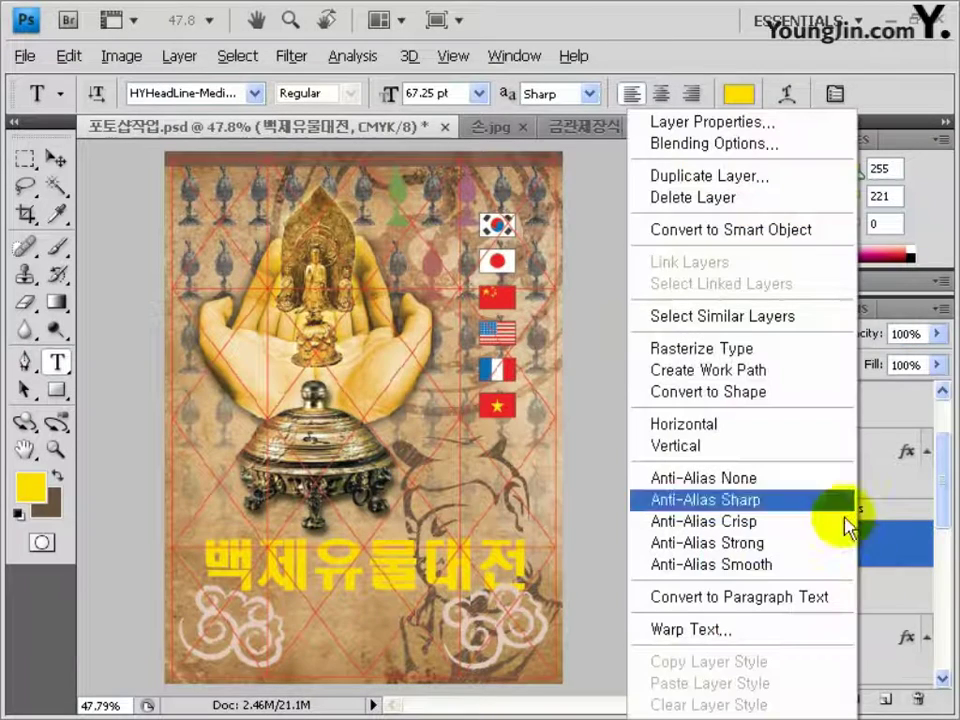
{"action": "left_click", "coordinate": [735, 350]}
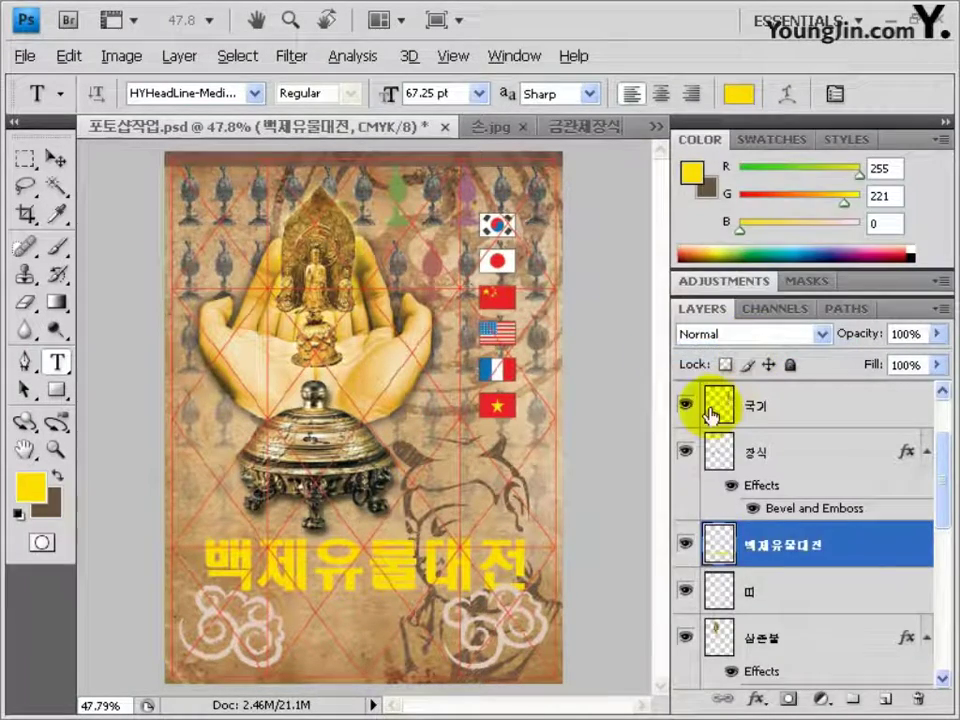
{"action": "left_click", "coordinate": [120, 57]}
{"action": "mouse_move", "coordinate": [130, 86]}
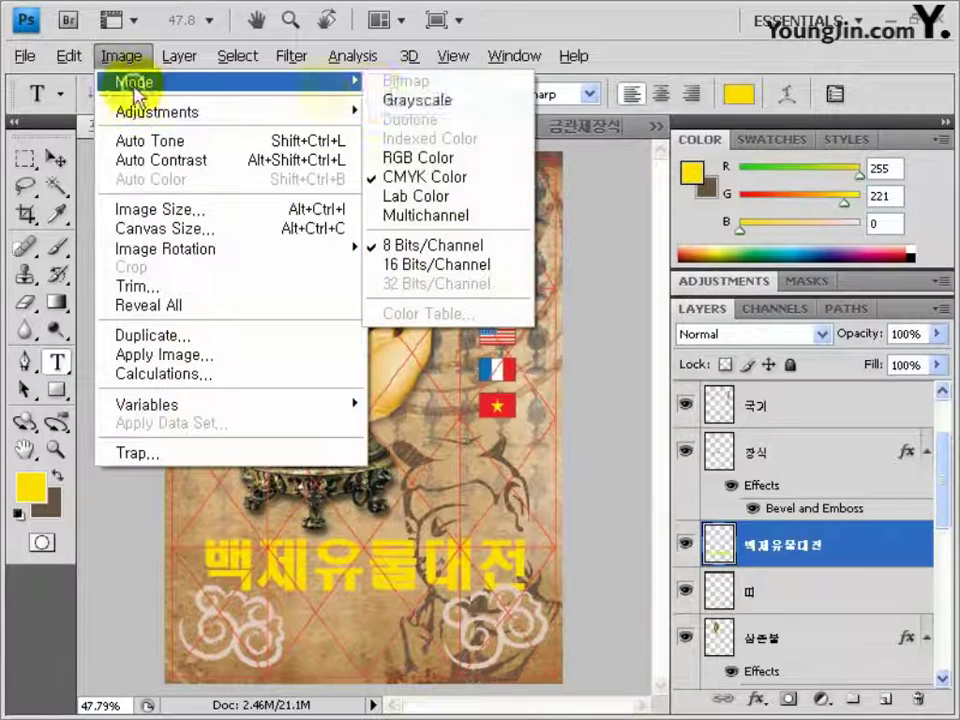
{"action": "left_click", "coordinate": [436, 162]}
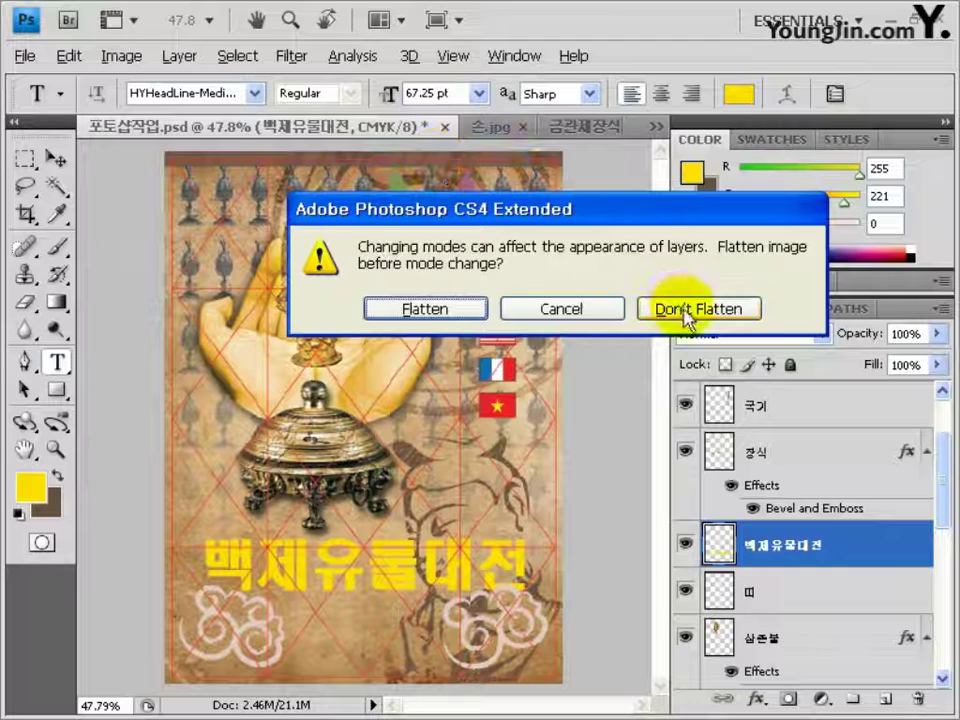
{"action": "left_click", "coordinate": [714, 309]}
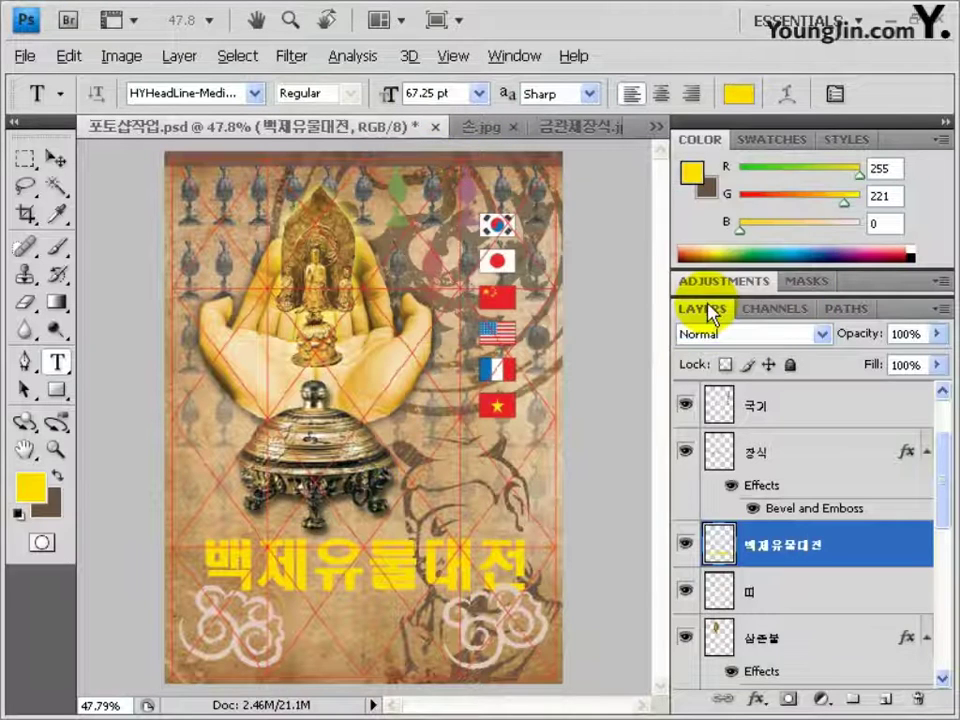
Step: Apply the Craquelure texture filter to the title with crack spacing 15 and crack depth 5
{"action": "left_click", "coordinate": [291, 56]}
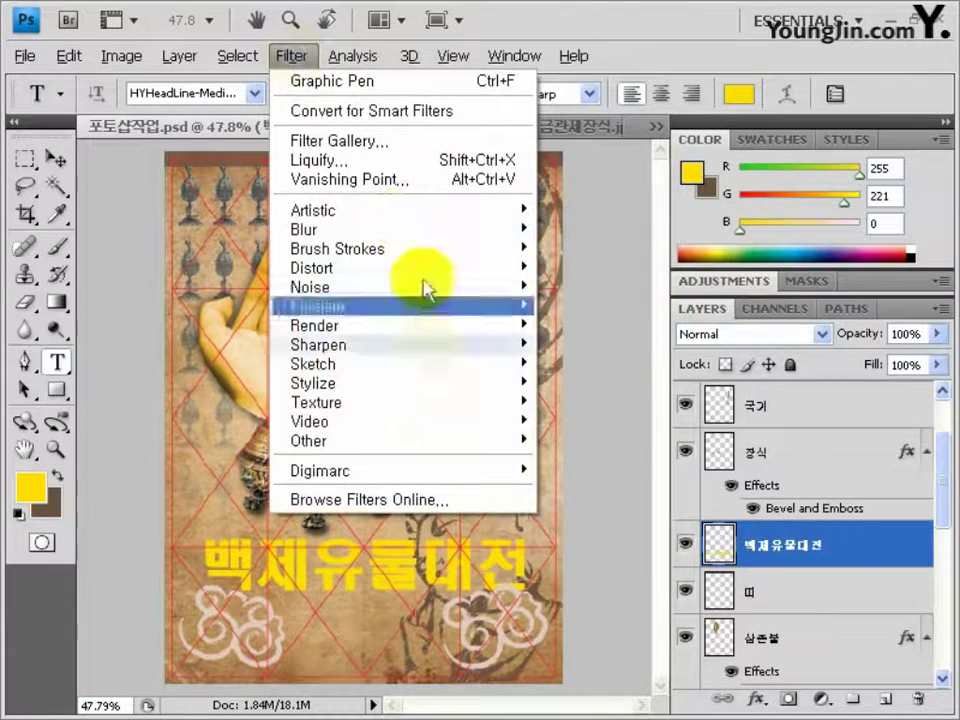
{"action": "mouse_move", "coordinate": [413, 420]}
{"action": "left_click", "coordinate": [563, 401]}
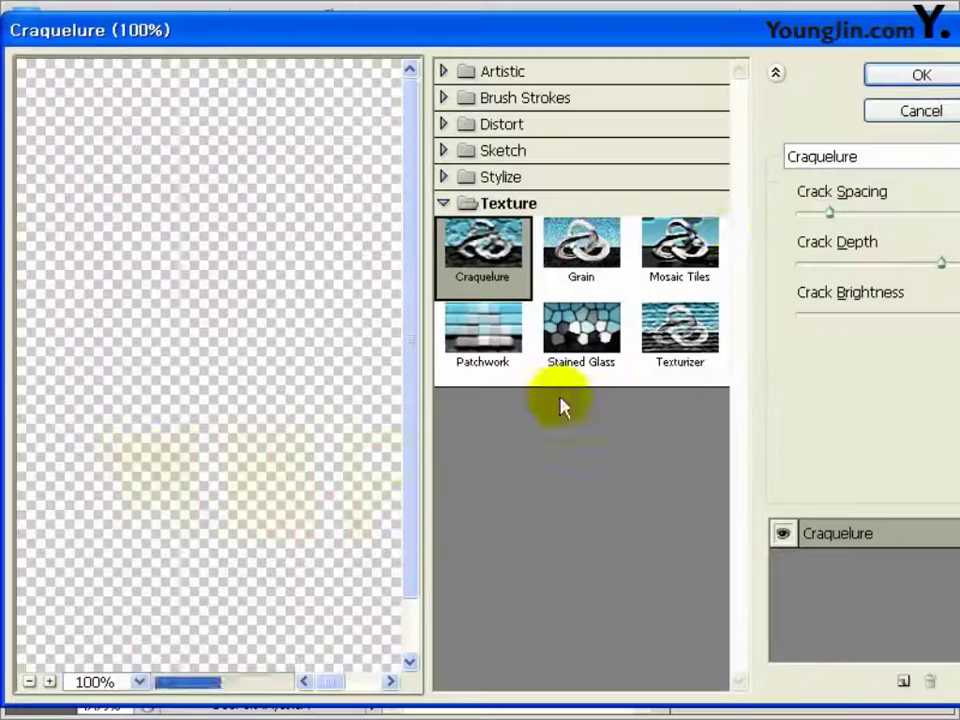
{"action": "left_click_drag", "start_coordinate": [792, 28], "coordinate": [540, 27]}
{"action": "left_click", "coordinate": [757, 190]}
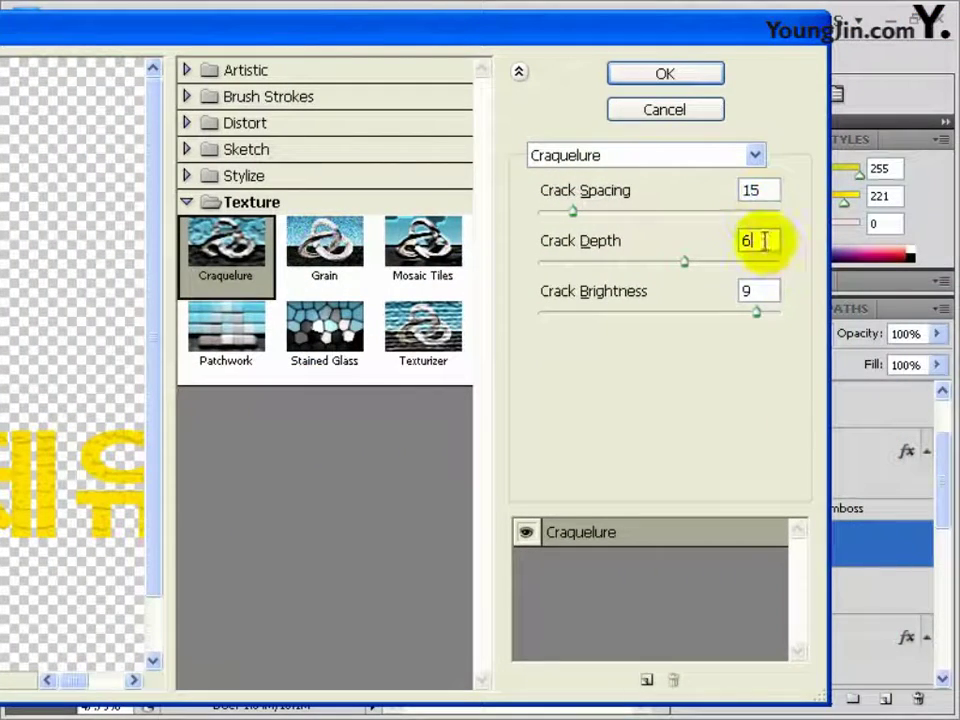
{"action": "key", "text": "Down"}
{"action": "left_click", "coordinate": [759, 291]}
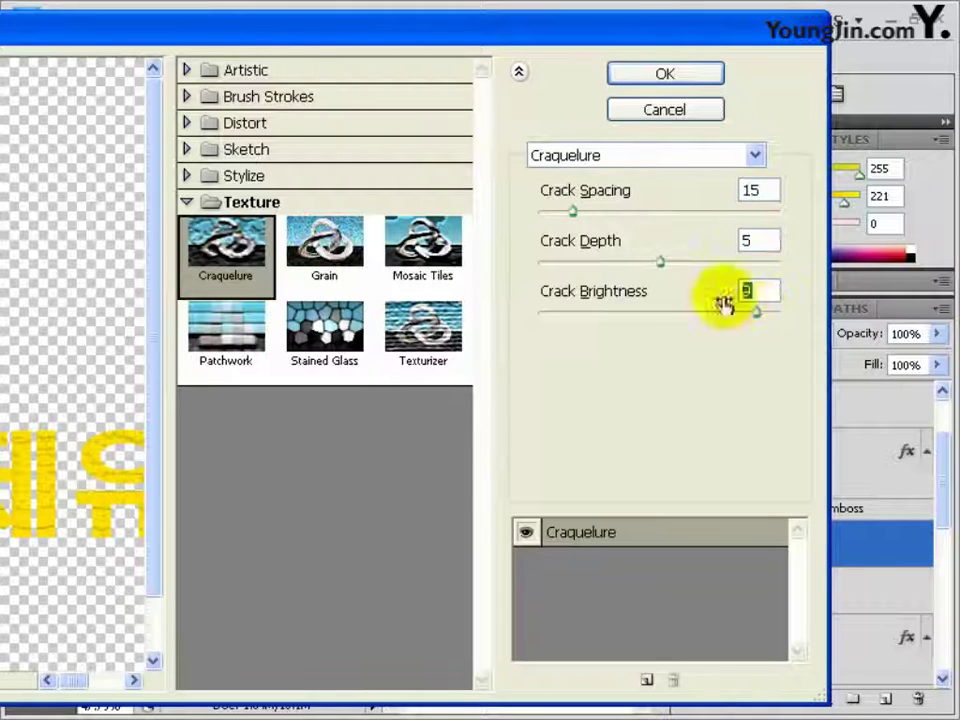
{"action": "left_click", "coordinate": [696, 79]}
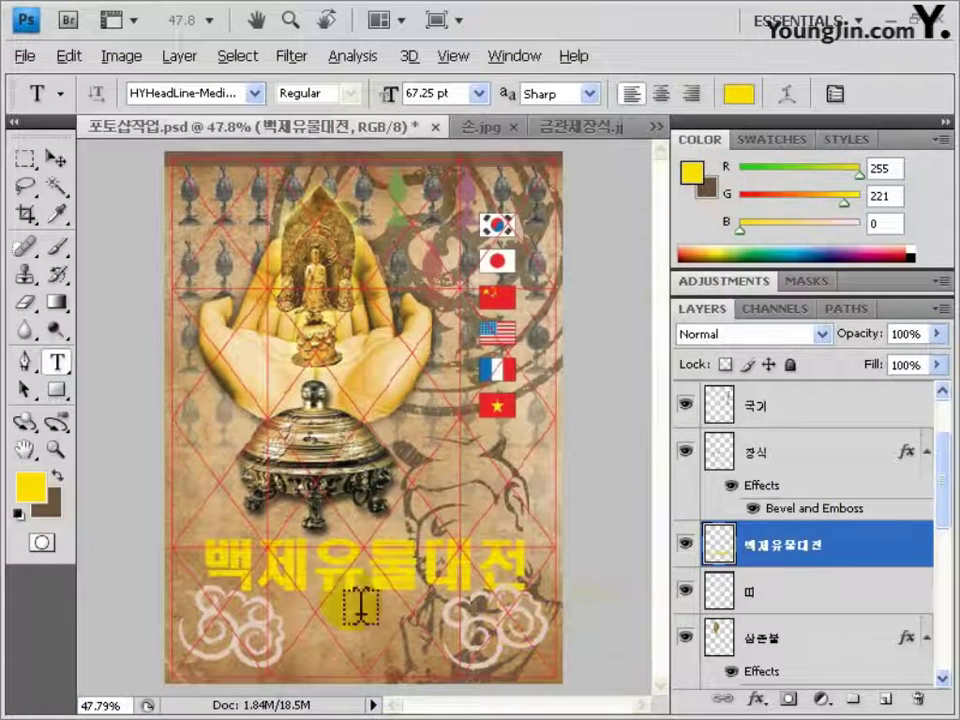
Step: Add a Drop Shadow with 9 px distance, 9% spread and 6 px size to the title layer
{"action": "double_click", "coordinate": [870, 550]}
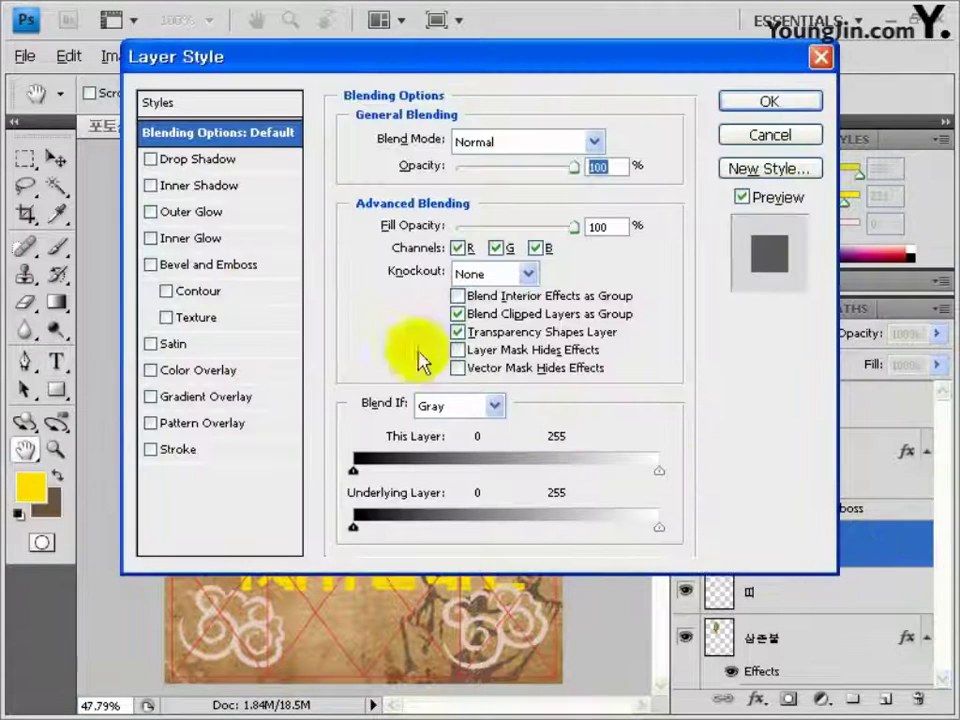
{"action": "left_click", "coordinate": [253, 160]}
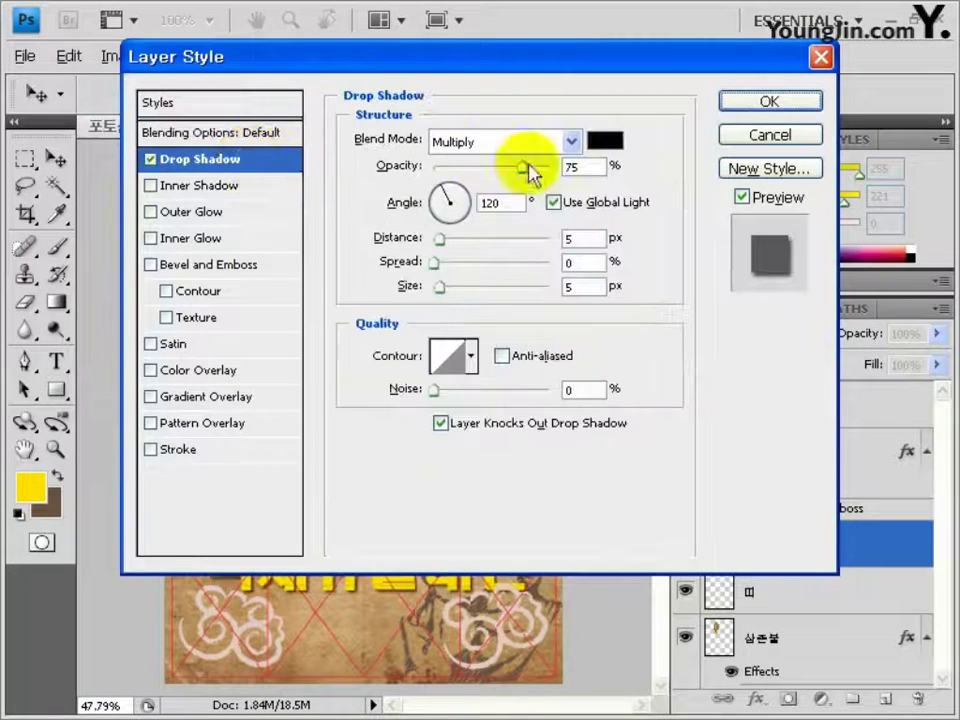
{"action": "left_click", "coordinate": [580, 237]}
{"action": "type", "text": "9"}
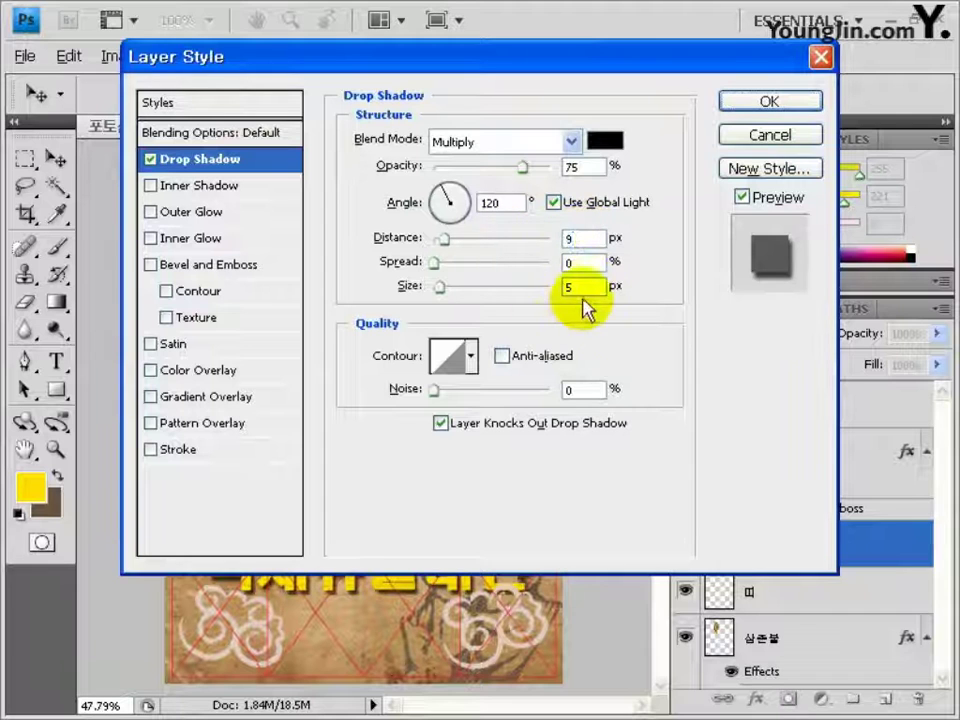
{"action": "left_click", "coordinate": [600, 263]}
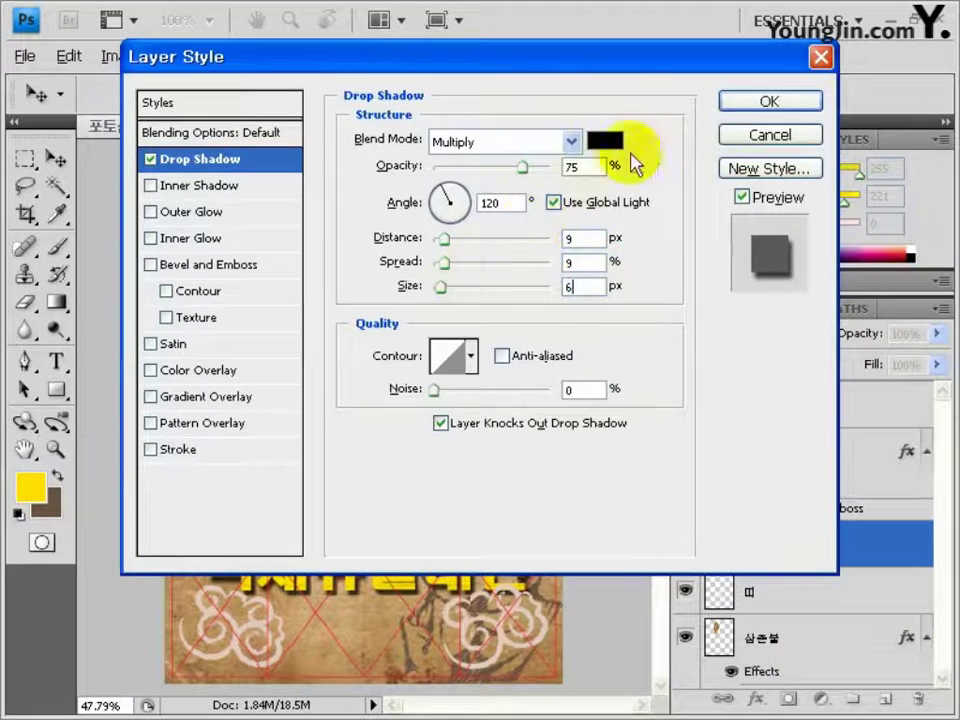
{"action": "left_click", "coordinate": [740, 100]}
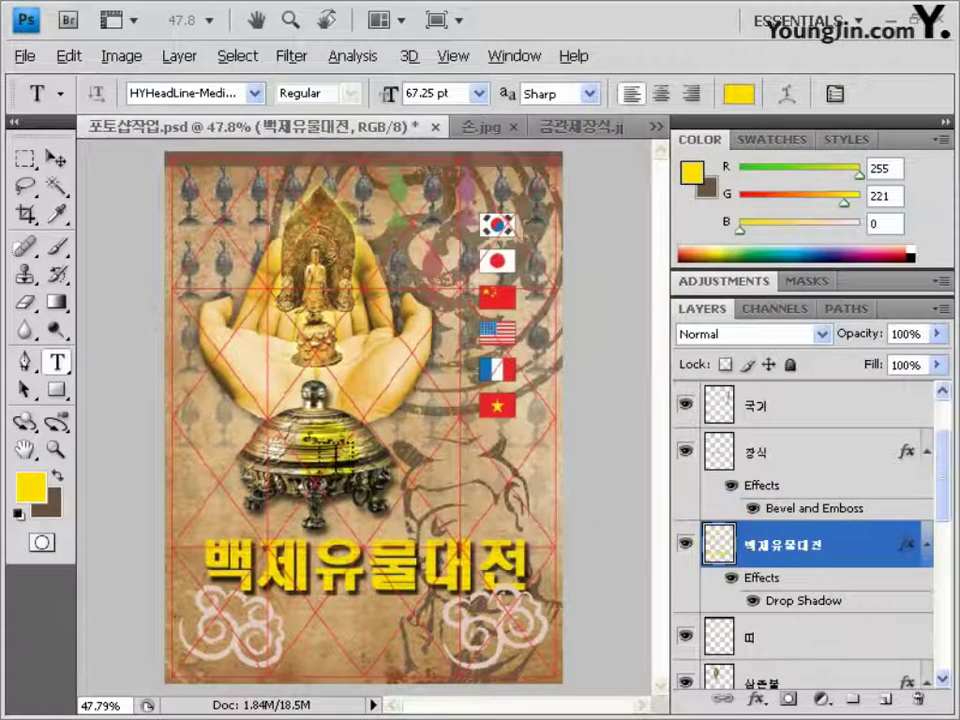
Step: Paste the three-line museum name and exhibition dates as centred 15.34 pt text between the clouds, and colour it black (#000000)
{"action": "left_click", "coordinate": [300, 622]}
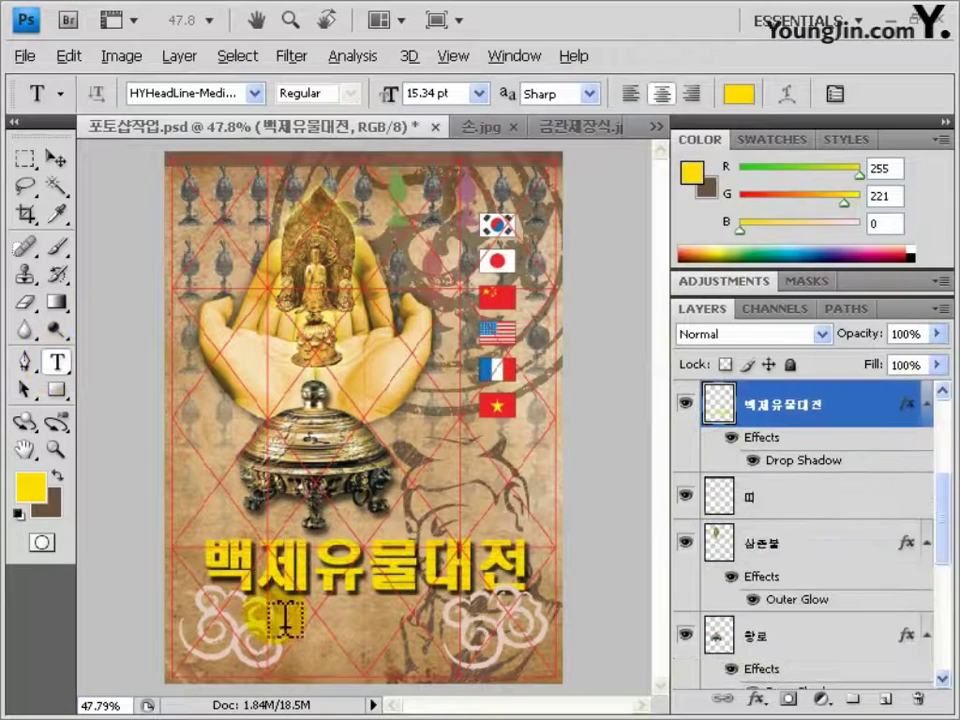
{"action": "key", "text": "ctrl+v"}
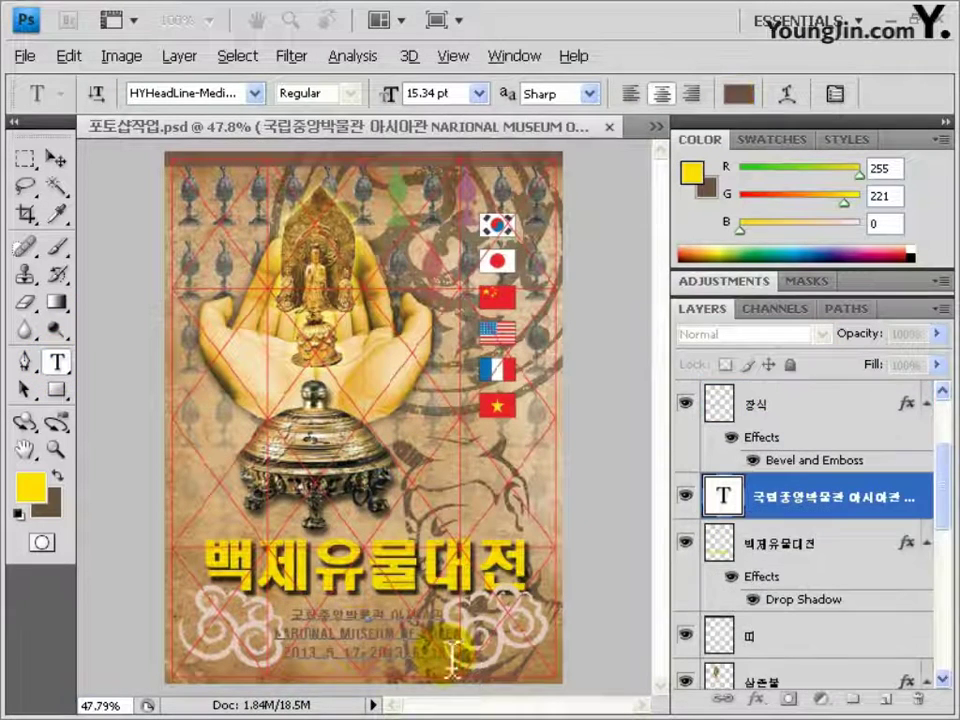
{"action": "key", "text": "ctrl+a"}
{"action": "left_click", "coordinate": [31, 487]}
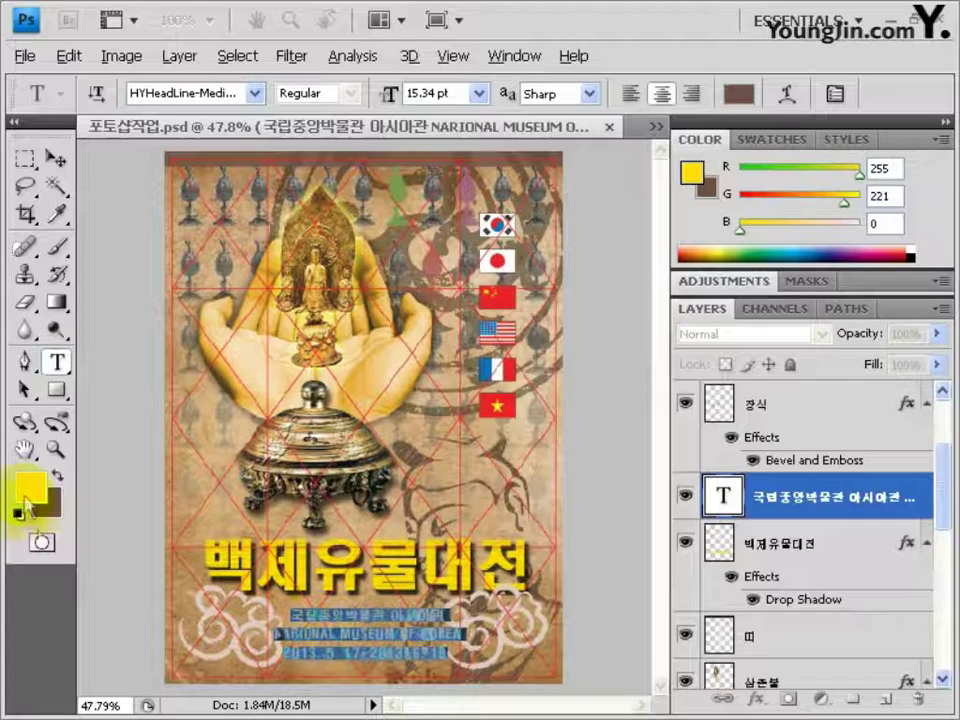
{"action": "left_click_drag", "start_coordinate": [200, 422], "coordinate": [139, 458]}
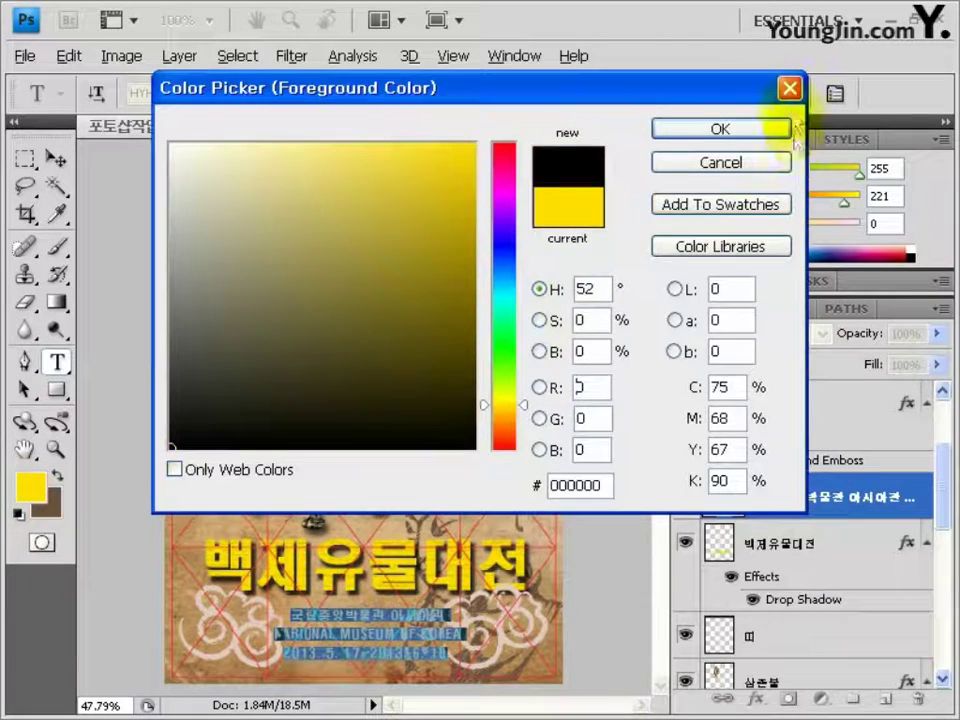
{"action": "left_click", "coordinate": [762, 127]}
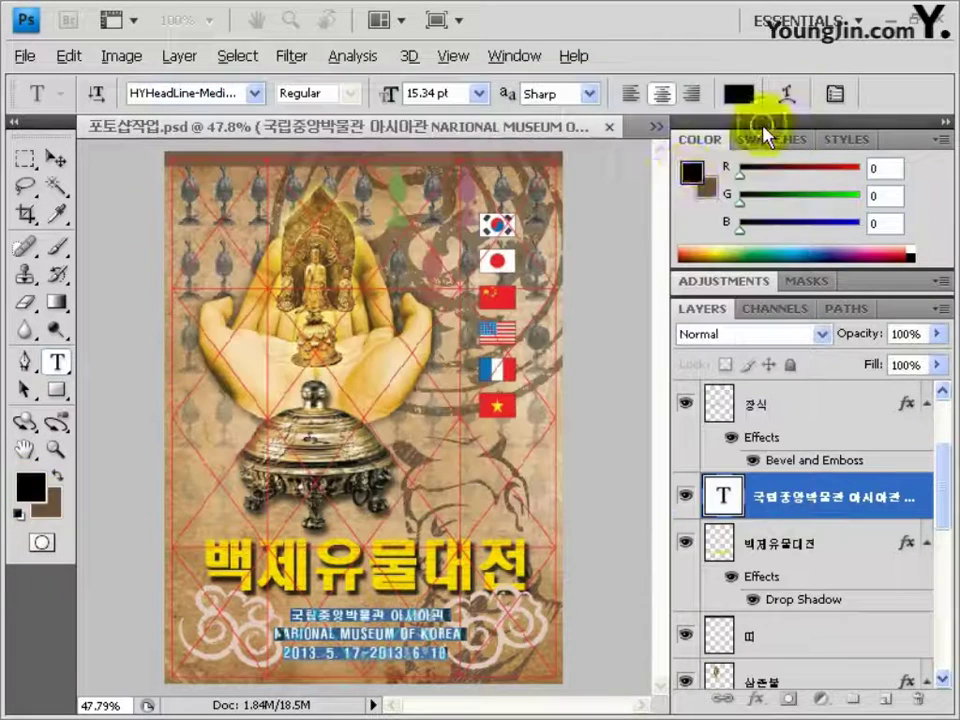
Step: Add an Outer Glow in Normal blend mode and white (#ffffff) to the black museum name and dates text layer
{"action": "double_click", "coordinate": [921, 482]}
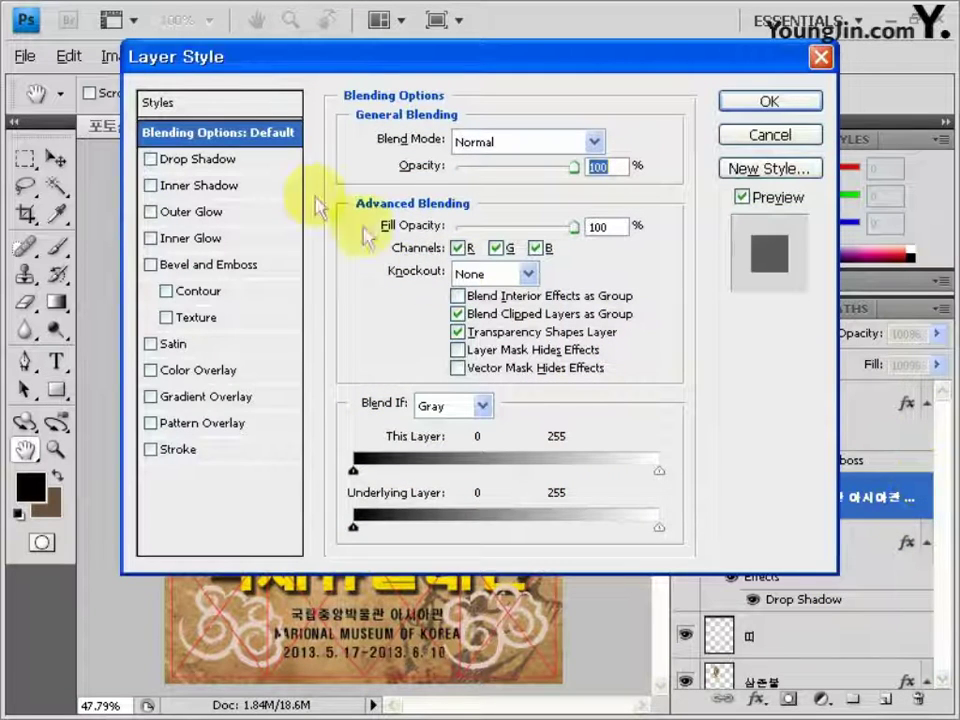
{"action": "left_click", "coordinate": [183, 211]}
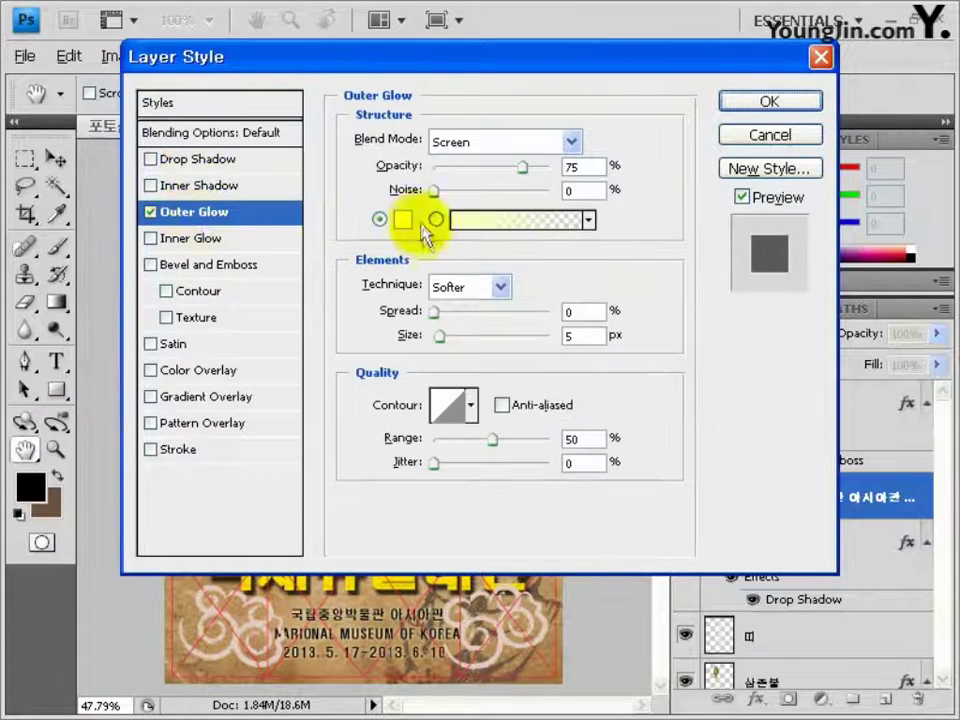
{"action": "left_click", "coordinate": [456, 145]}
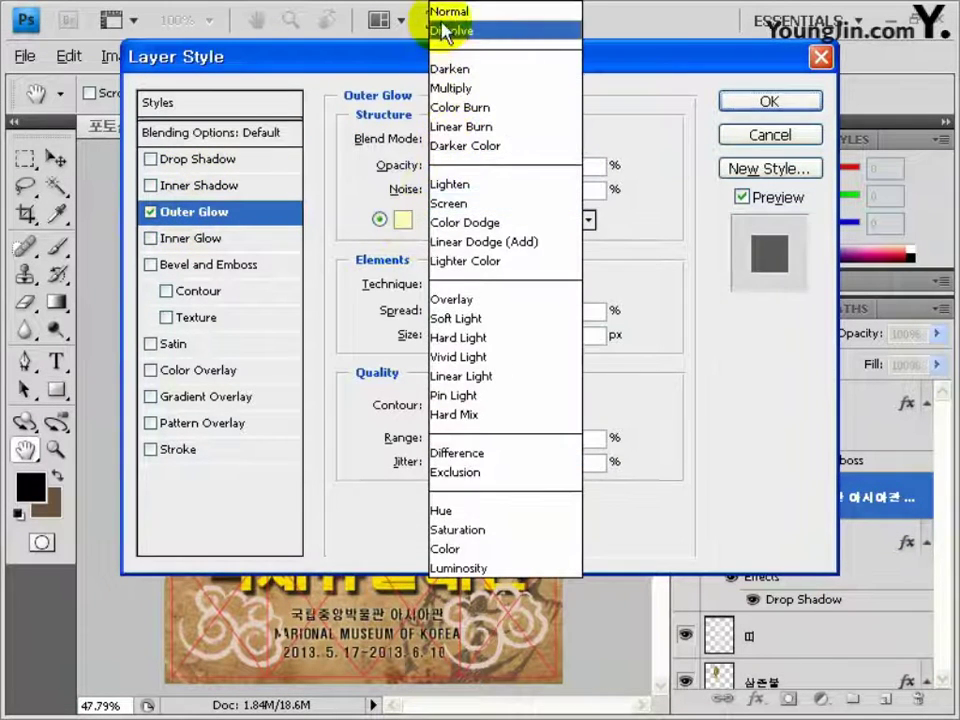
{"action": "left_click", "coordinate": [445, 12]}
{"action": "left_click", "coordinate": [403, 219]}
{"action": "left_click_drag", "start_coordinate": [343, 204], "coordinate": [279, 122]}
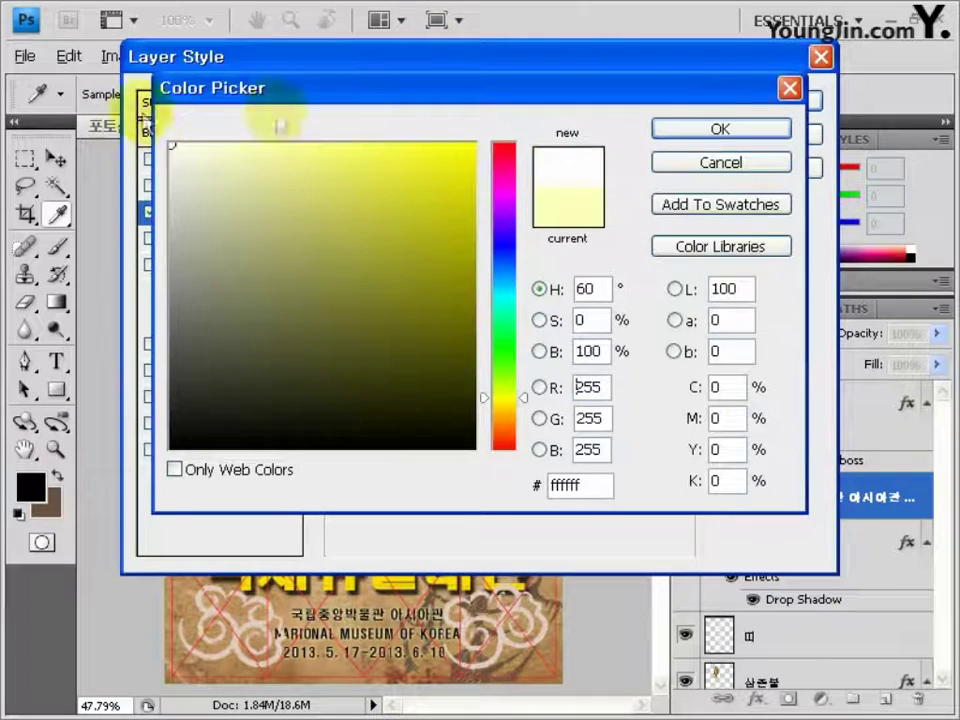
{"action": "left_click", "coordinate": [788, 132]}
{"action": "double_click", "coordinate": [583, 336]}
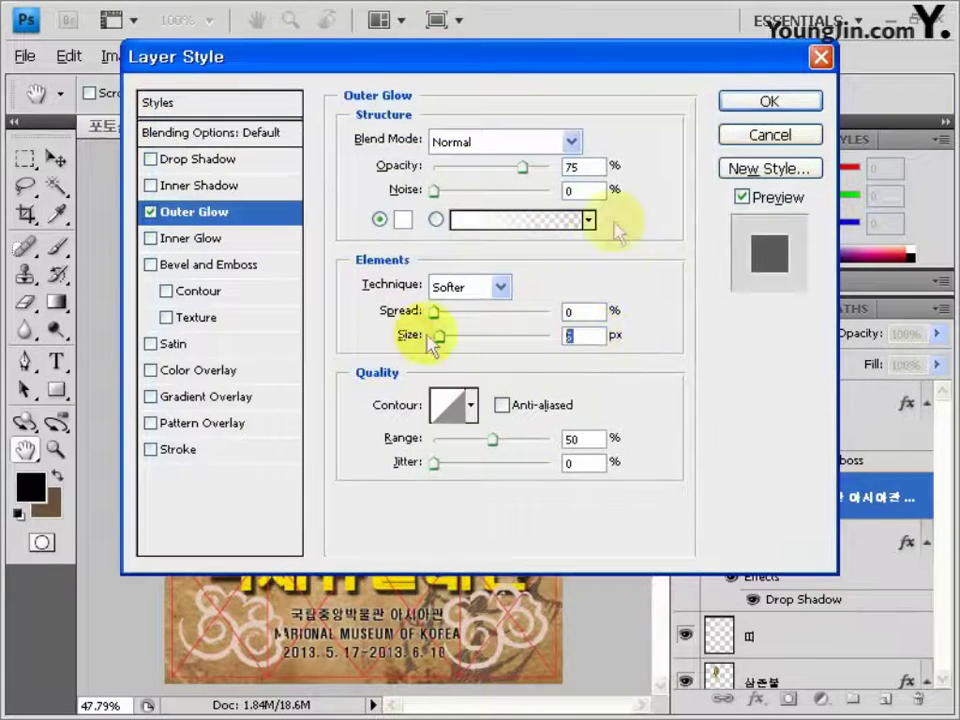
{"action": "left_click", "coordinate": [755, 104]}
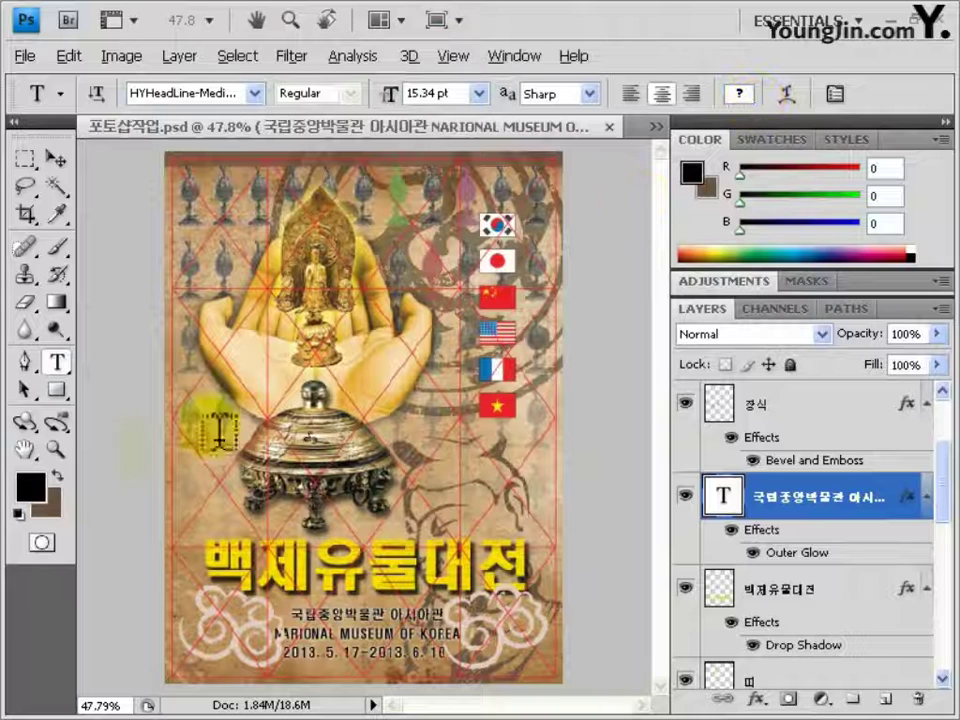
Step: Draw a circular path with the Ellipse Tool in Paths mode around the upper flags
{"action": "left_click", "coordinate": [58, 366]}
{"action": "left_click", "coordinate": [57, 388]}
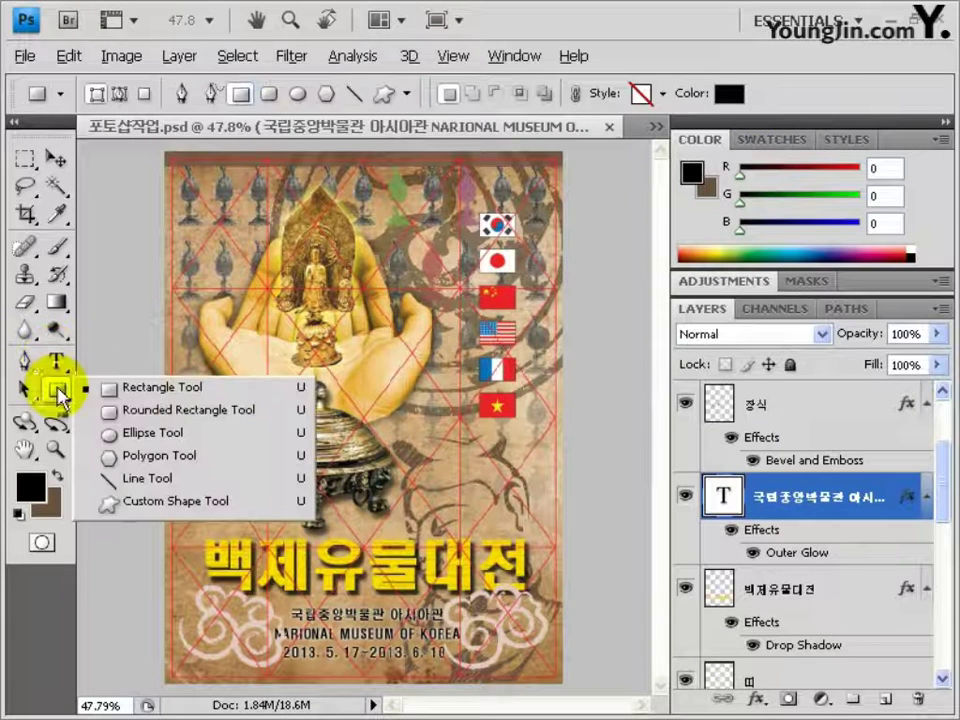
{"action": "left_click", "coordinate": [117, 437]}
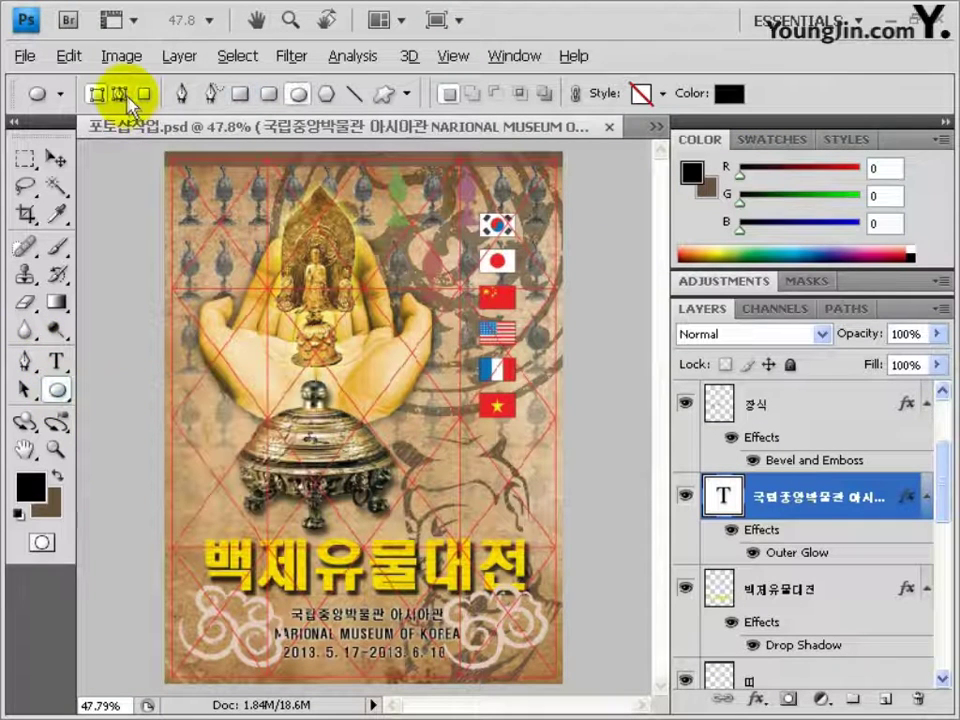
{"action": "left_click", "coordinate": [126, 96]}
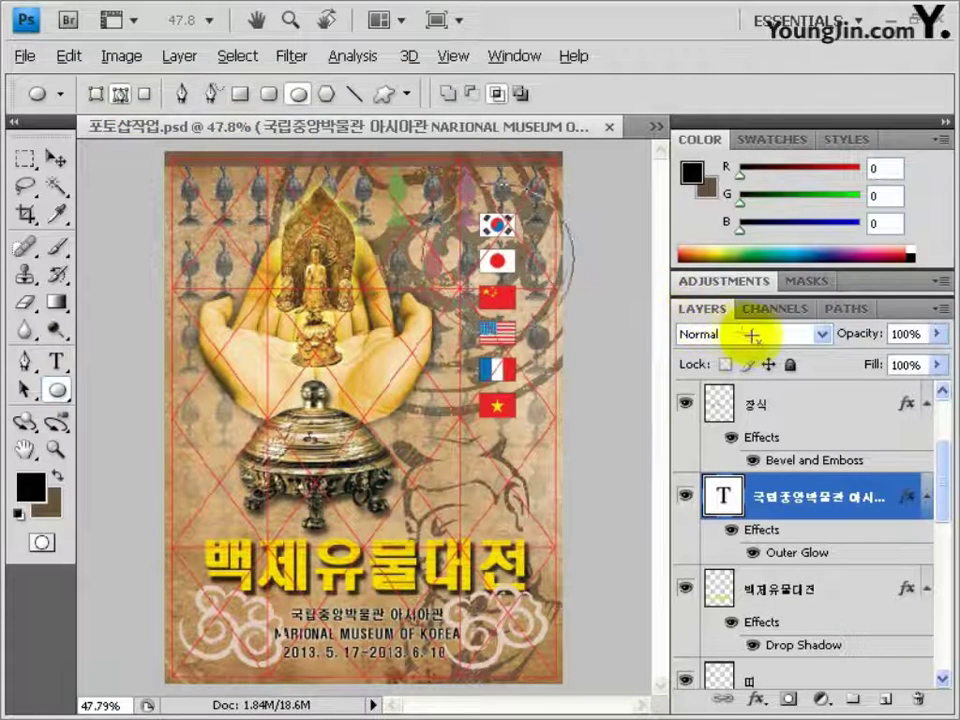
{"action": "left_click_drag", "start_coordinate": [773, 340], "coordinate": [745, 333]}
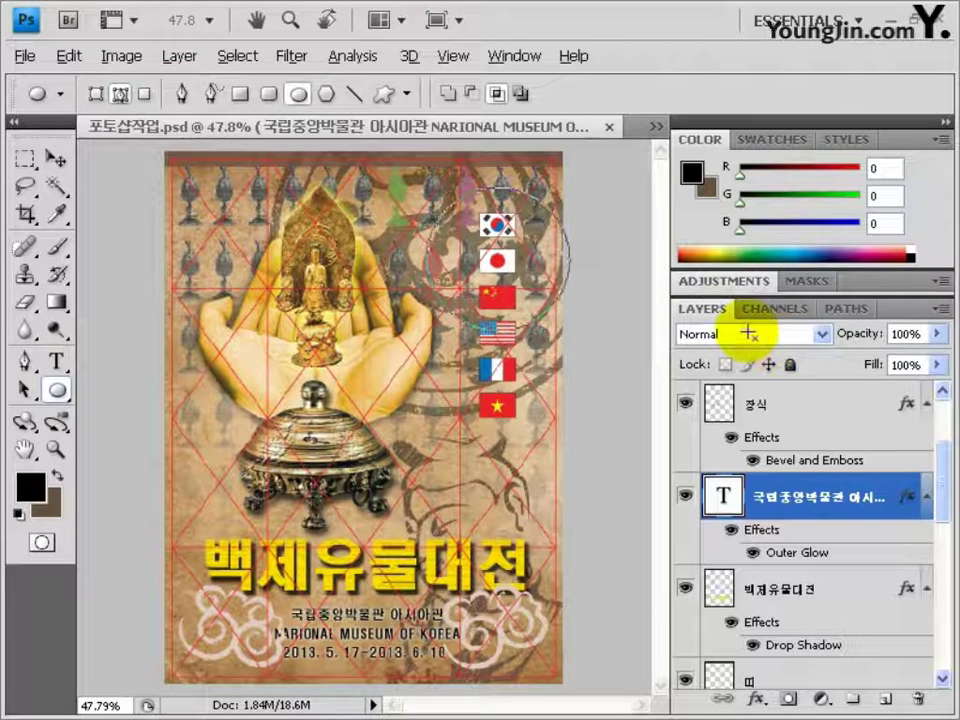
Step: Add the white centred text 백제를 이제 다음의 나라에서 along the top of the circular path
{"action": "left_click", "coordinate": [56, 361]}
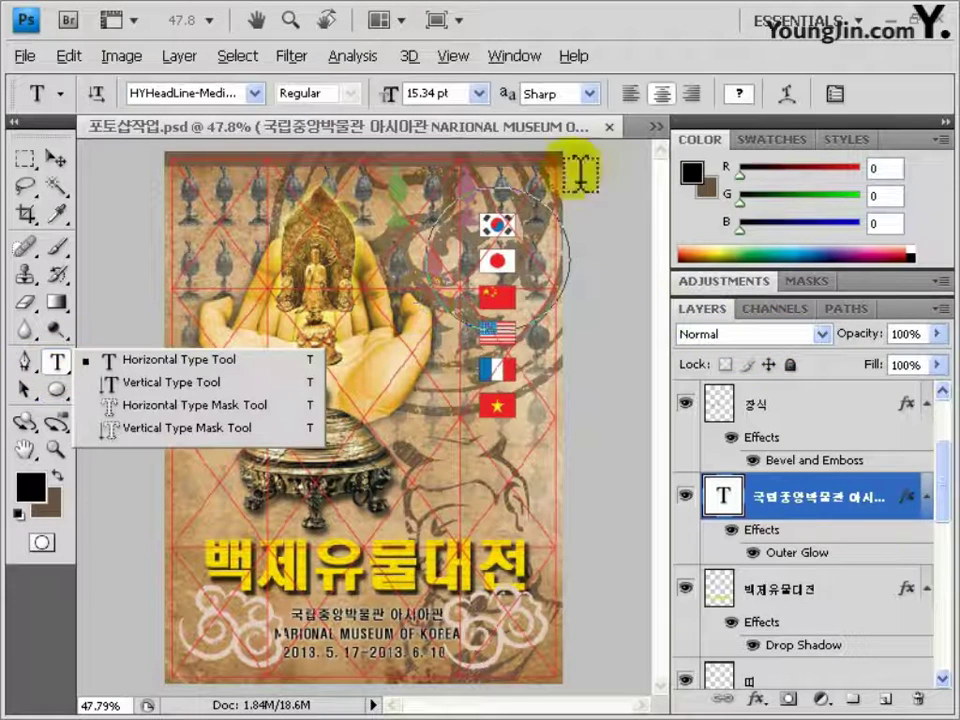
{"action": "left_click", "coordinate": [661, 94]}
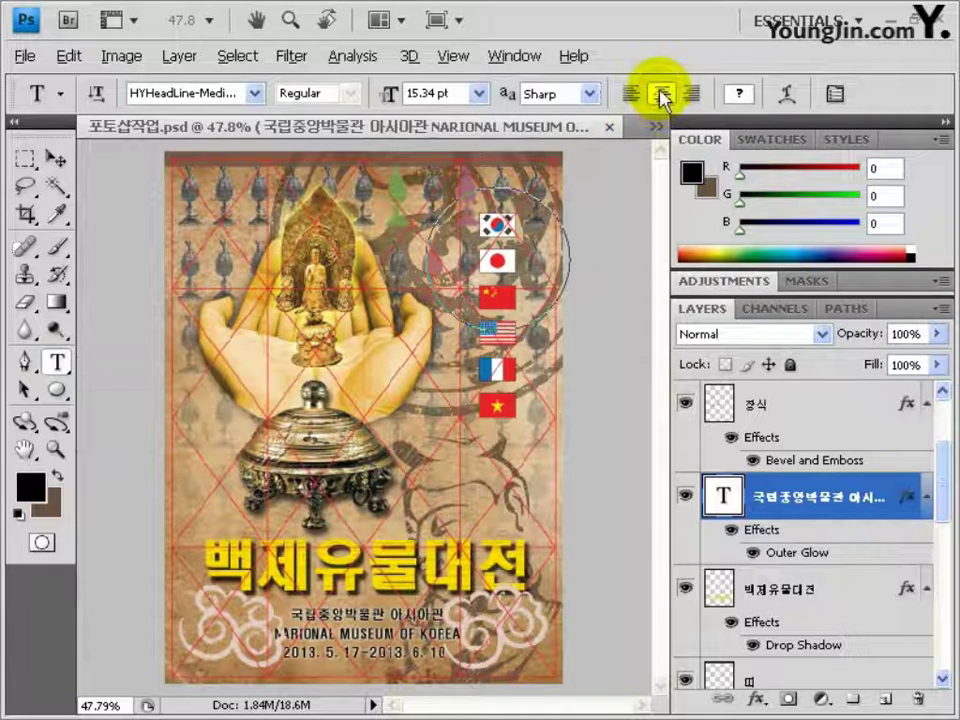
{"action": "left_click", "coordinate": [458, 208]}
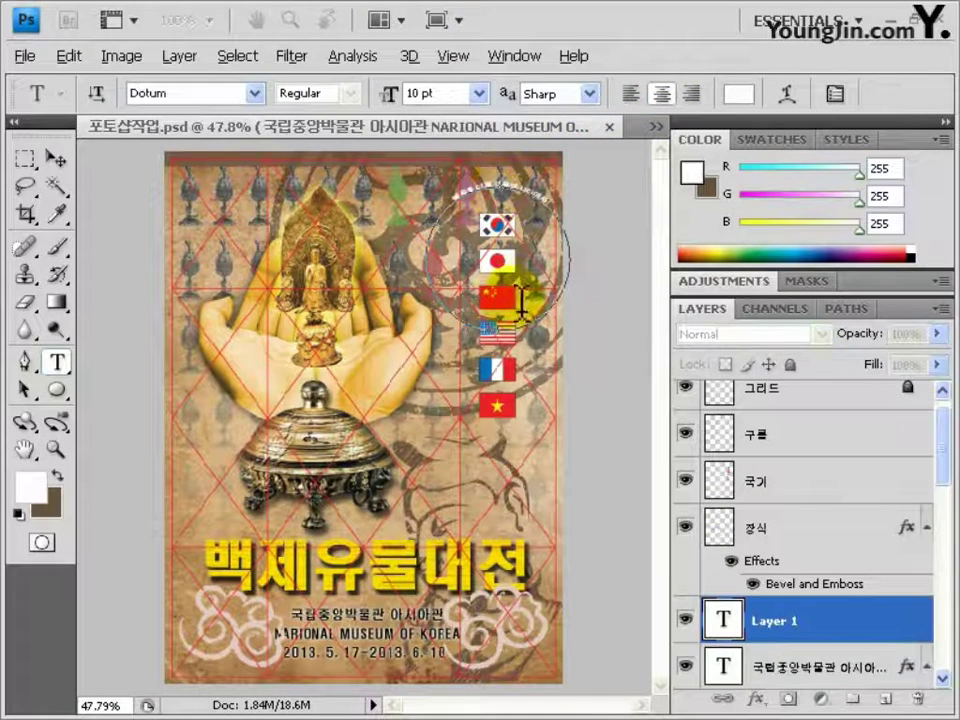
{"action": "left_click", "coordinate": [55, 158]}
{"action": "left_click", "coordinate": [576, 307]}
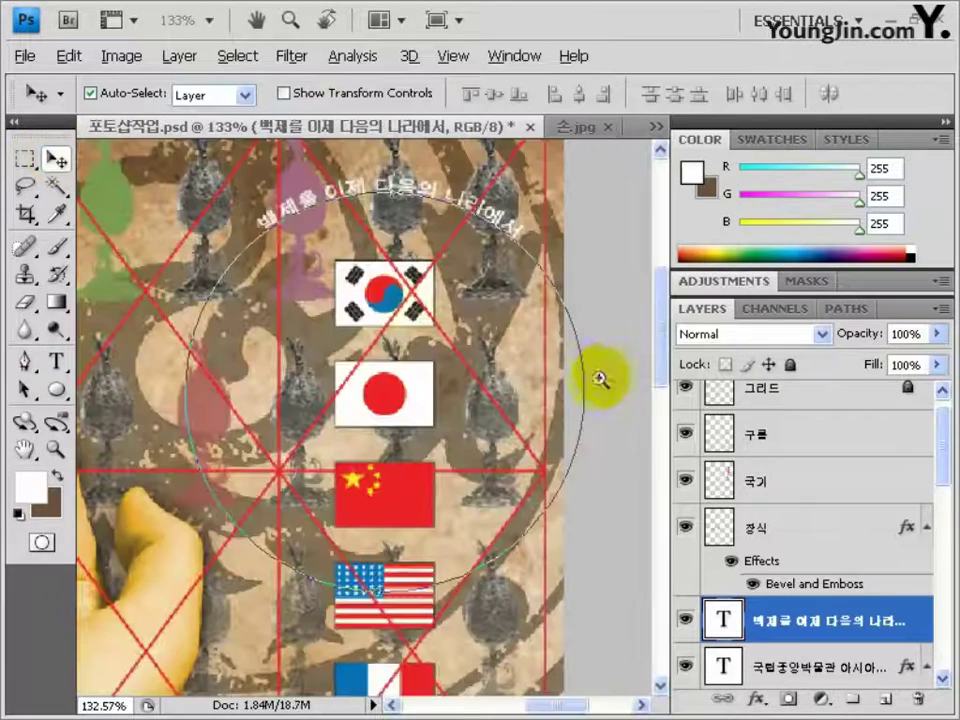
Step: Duplicate the curved text layer and set the baseline shift of one copy to -13 pt
{"action": "left_click", "coordinate": [778, 632]}
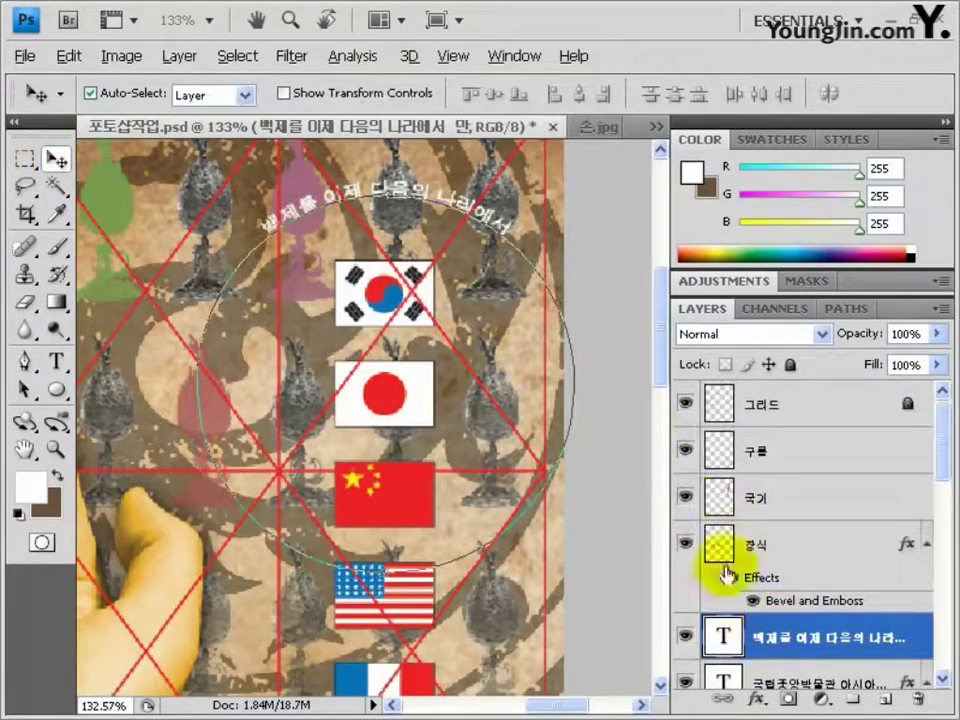
{"action": "left_click", "coordinate": [835, 648]}
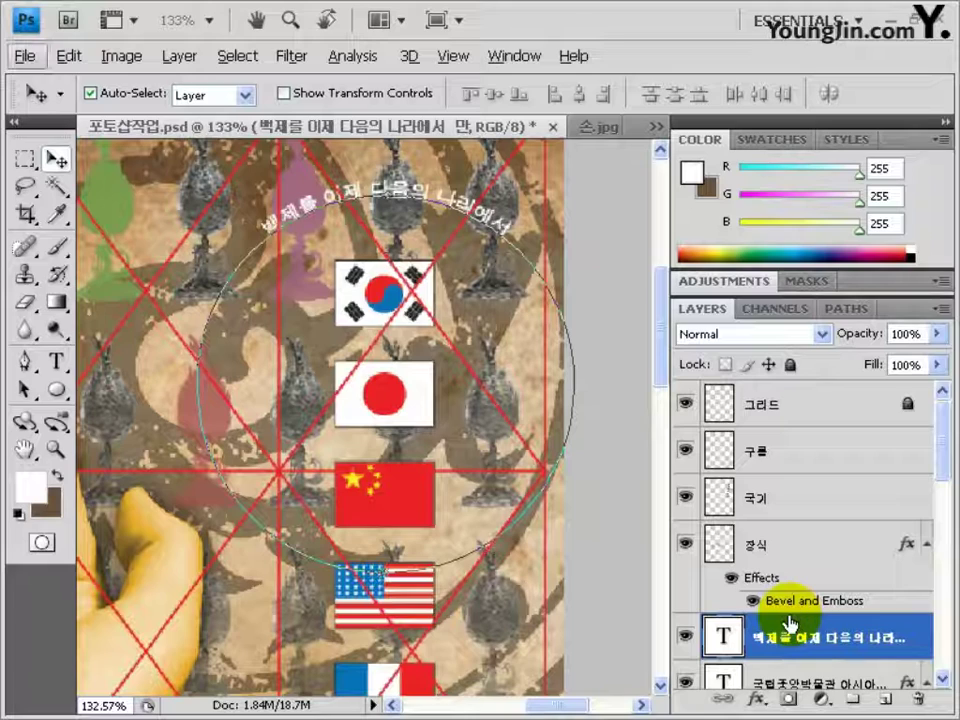
{"action": "key", "text": "ctrl+j"}
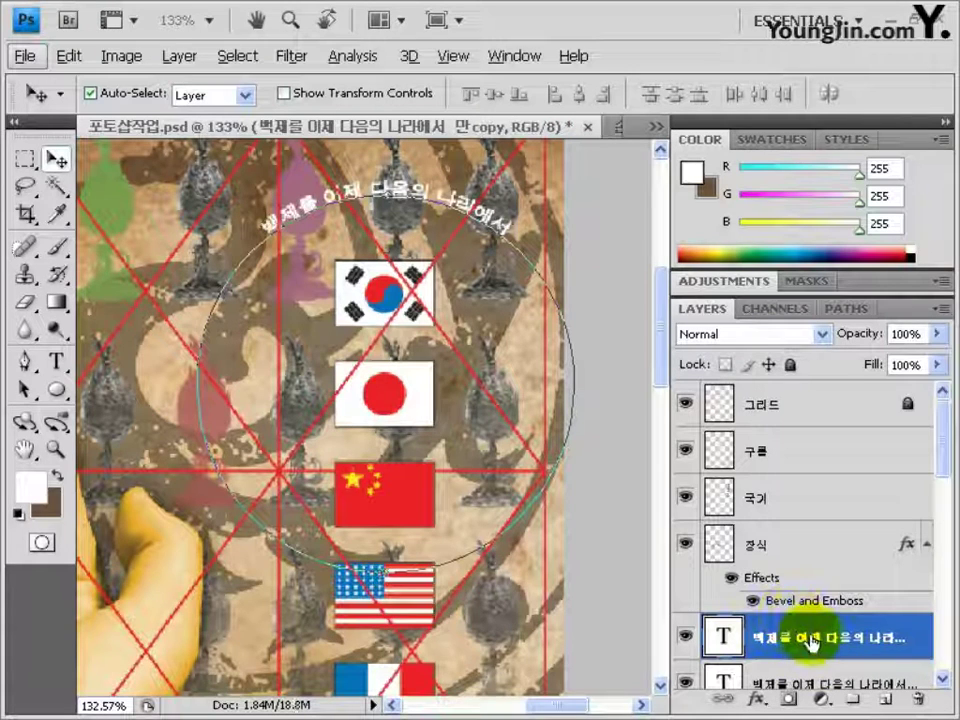
{"action": "left_click", "coordinate": [445, 58]}
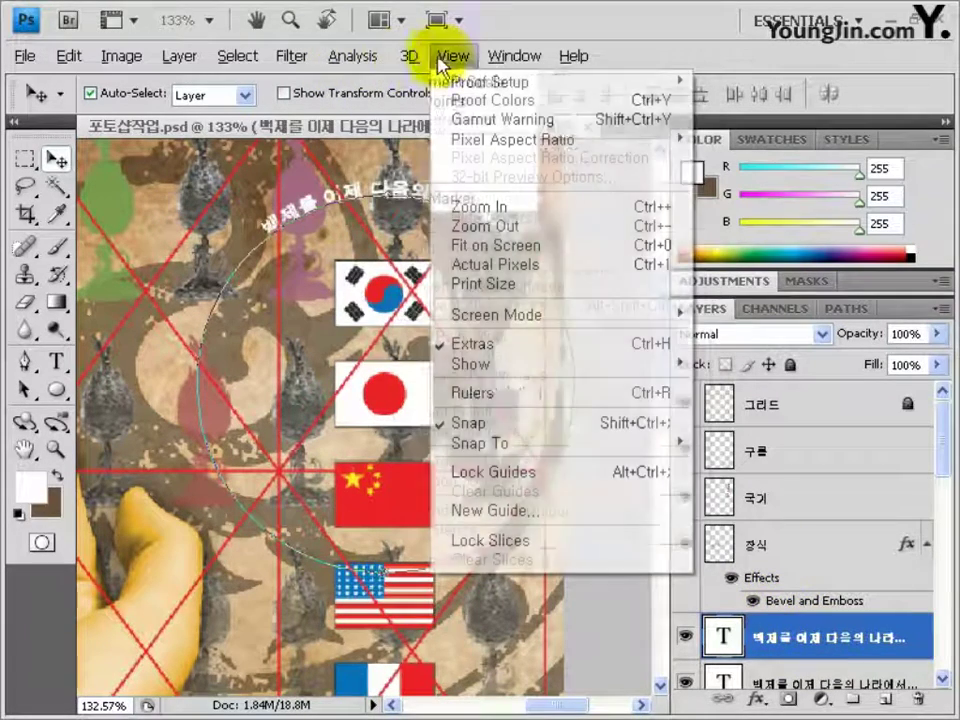
{"action": "mouse_move", "coordinate": [510, 56]}
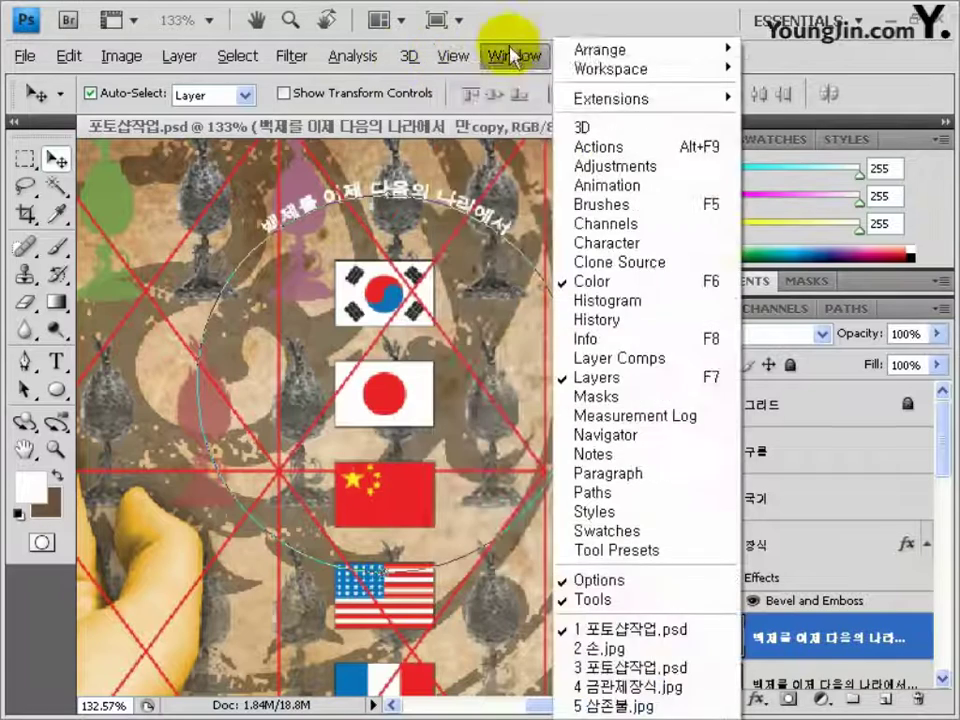
{"action": "left_click", "coordinate": [600, 243]}
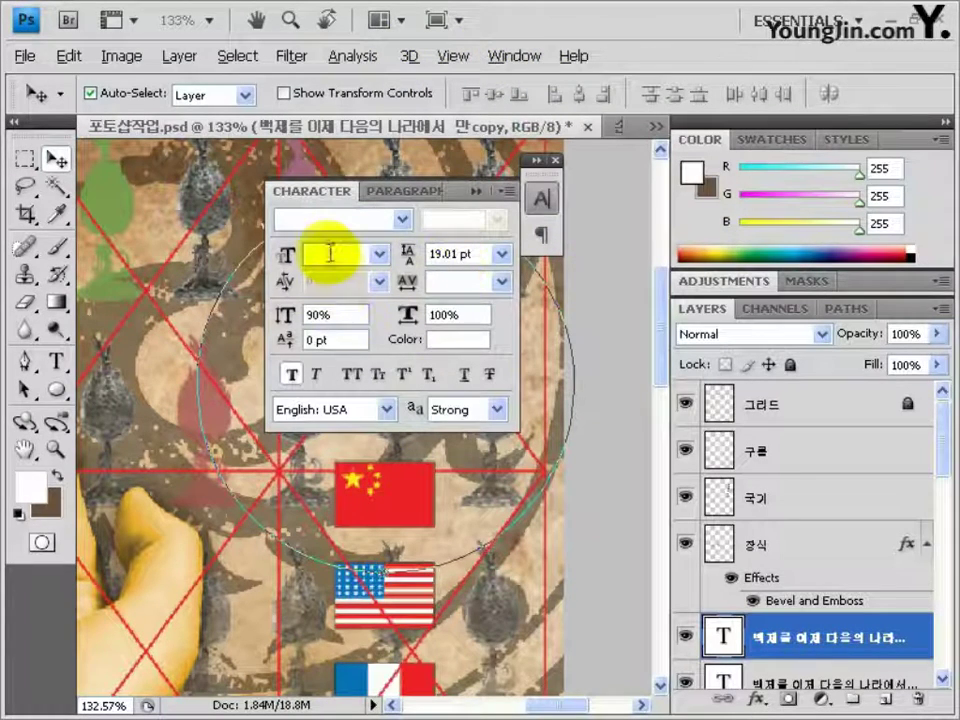
{"action": "left_click", "coordinate": [324, 339]}
{"action": "type", "text": "-13"}
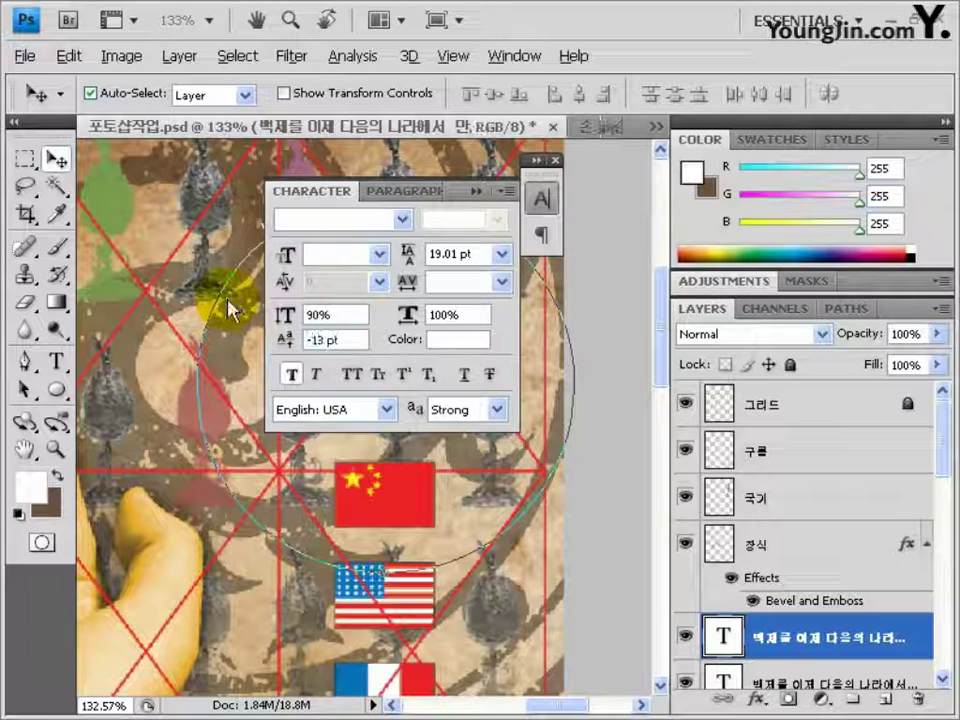
{"action": "left_click", "coordinate": [555, 162]}
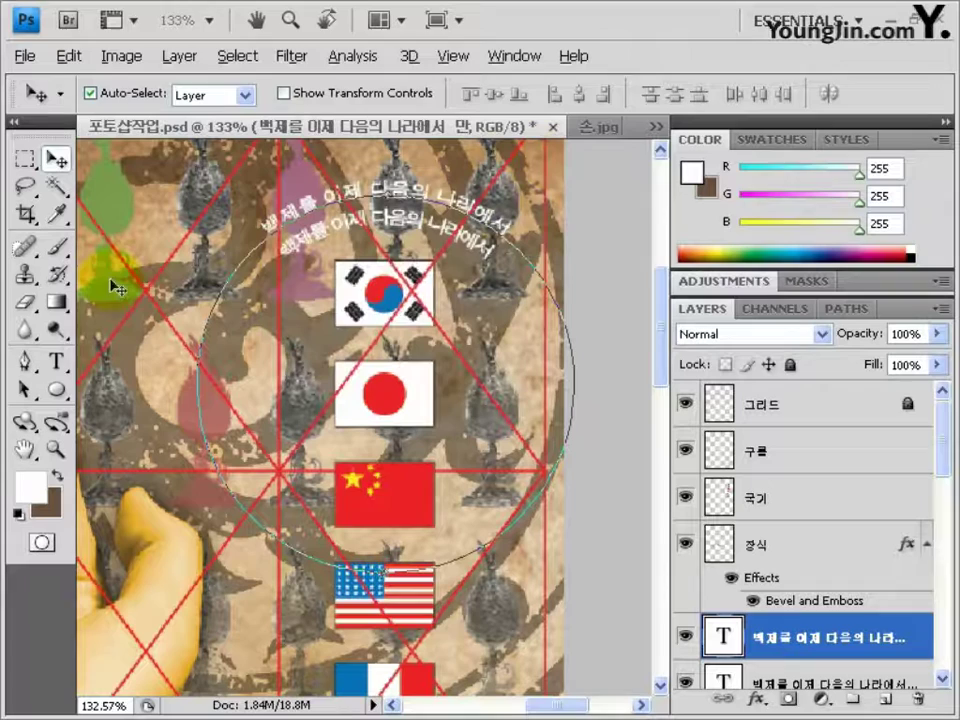
Step: Replace the wording of the inner curved line with 만나보실 수 있습니다
{"action": "left_click", "coordinate": [55, 361]}
{"action": "left_click_drag", "start_coordinate": [454, 240], "coordinate": [300, 268]}
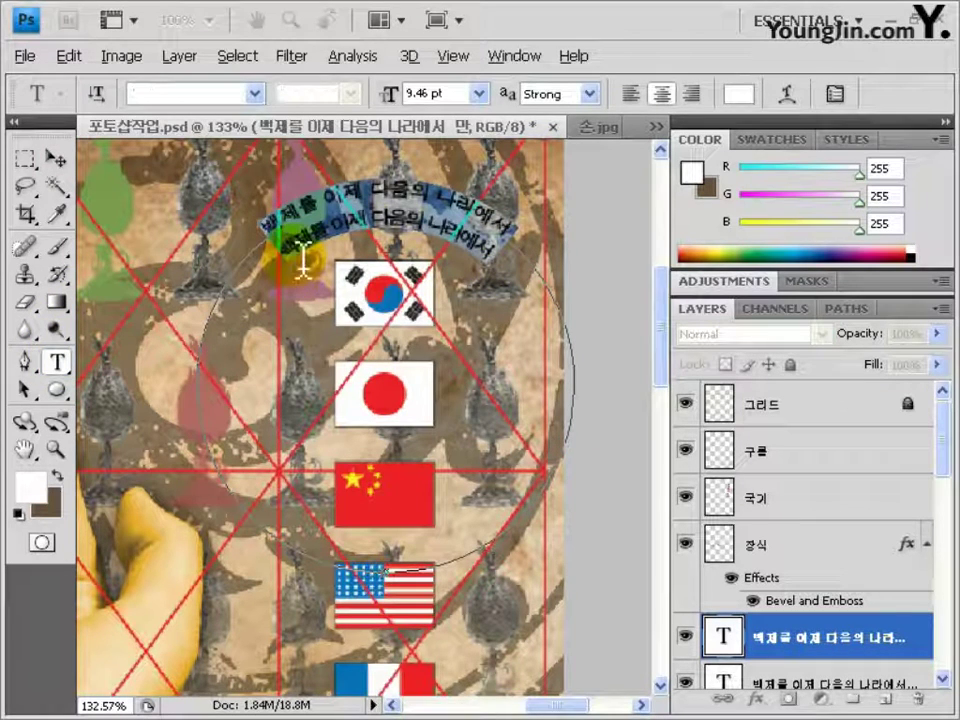
{"action": "key", "text": "ctrl+Return"}
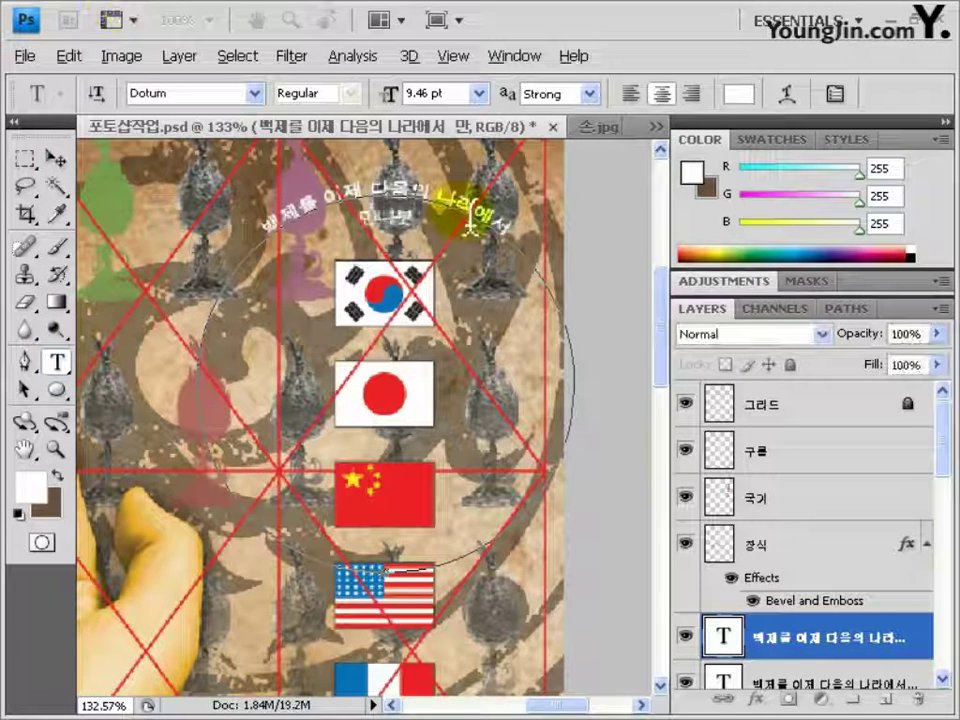
{"action": "left_click_drag", "start_coordinate": [468, 210], "coordinate": [474, 245]}
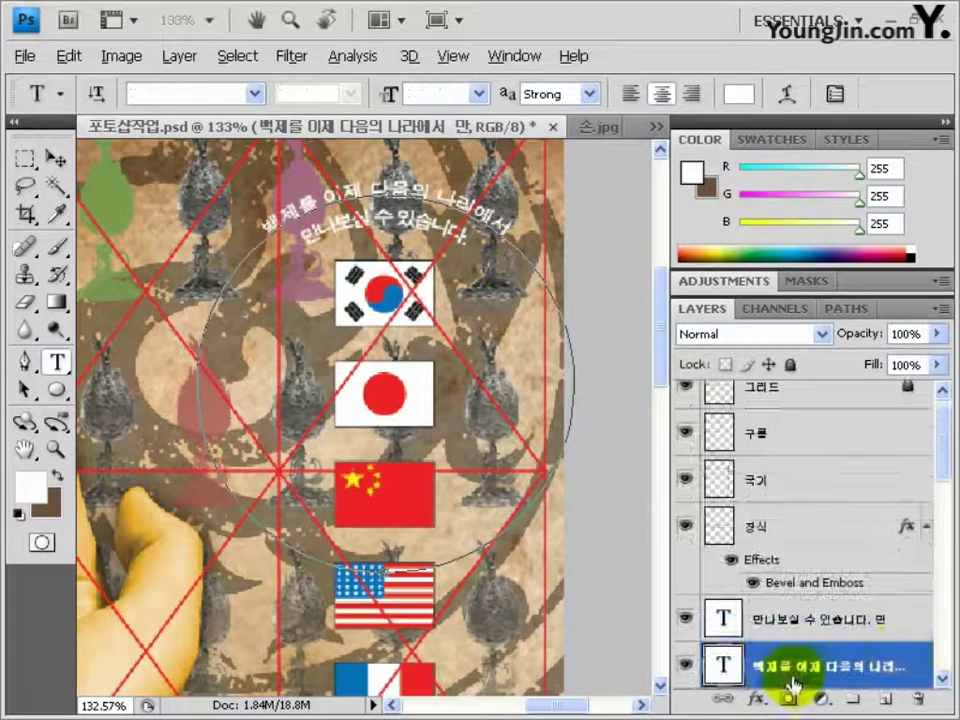
Step: Add a Normal-mode Outer Glow coloured C 0, M 60, Y 80, K 70 to the 백제를 이제 다음의 나라에서 layer
{"action": "double_click", "coordinate": [908, 656]}
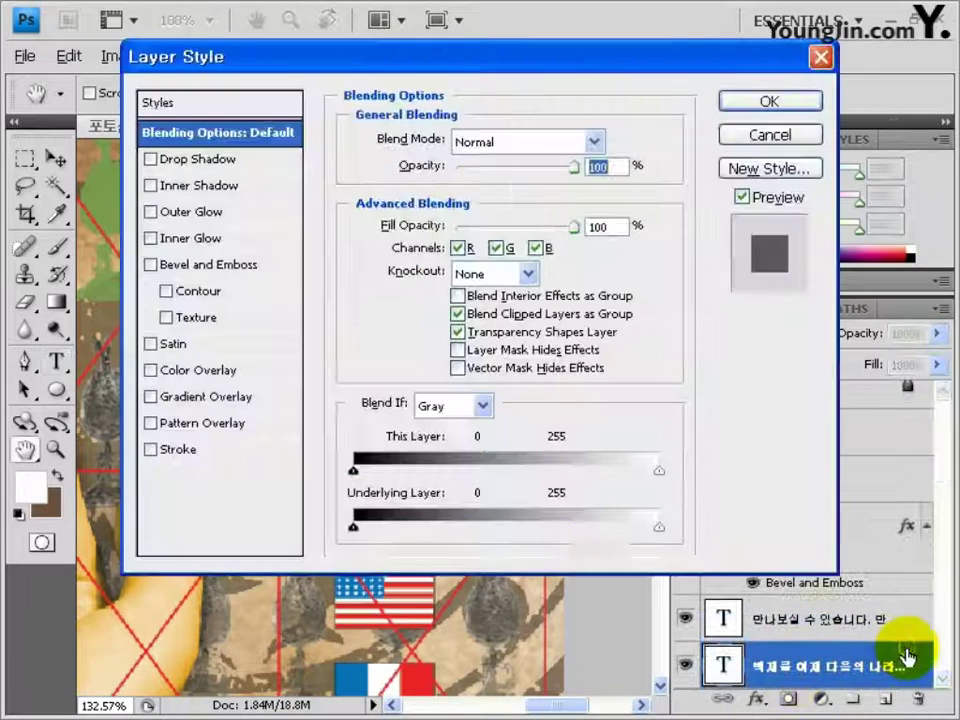
{"action": "left_click", "coordinate": [217, 213]}
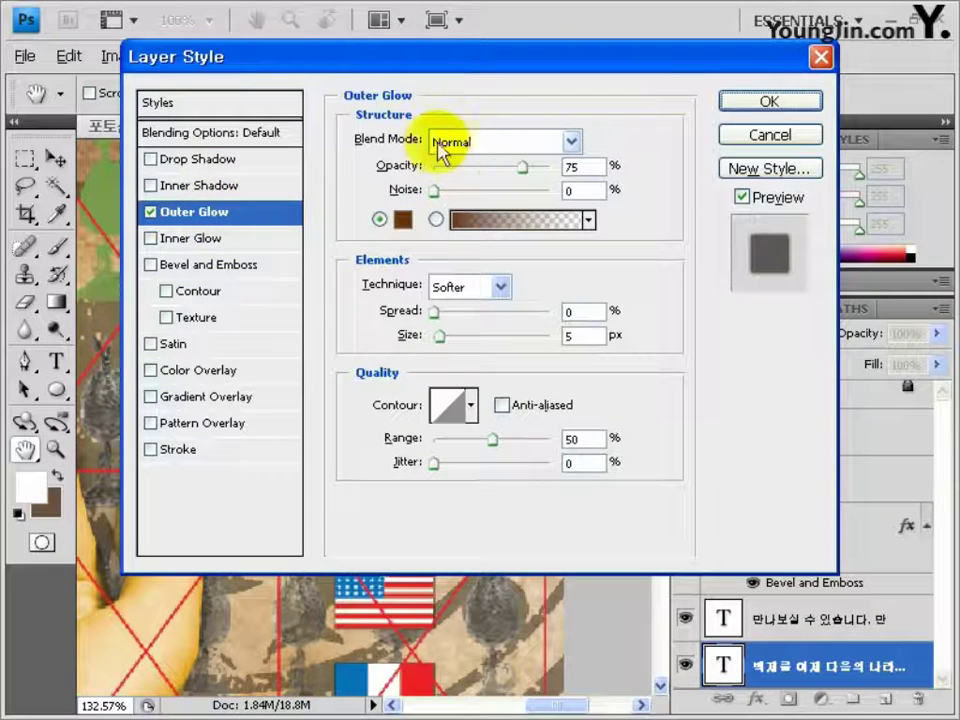
{"action": "left_click", "coordinate": [403, 219]}
{"action": "double_click", "coordinate": [720, 387]}
{"action": "type", "text": "0"}
{"action": "key", "text": "Tab"}
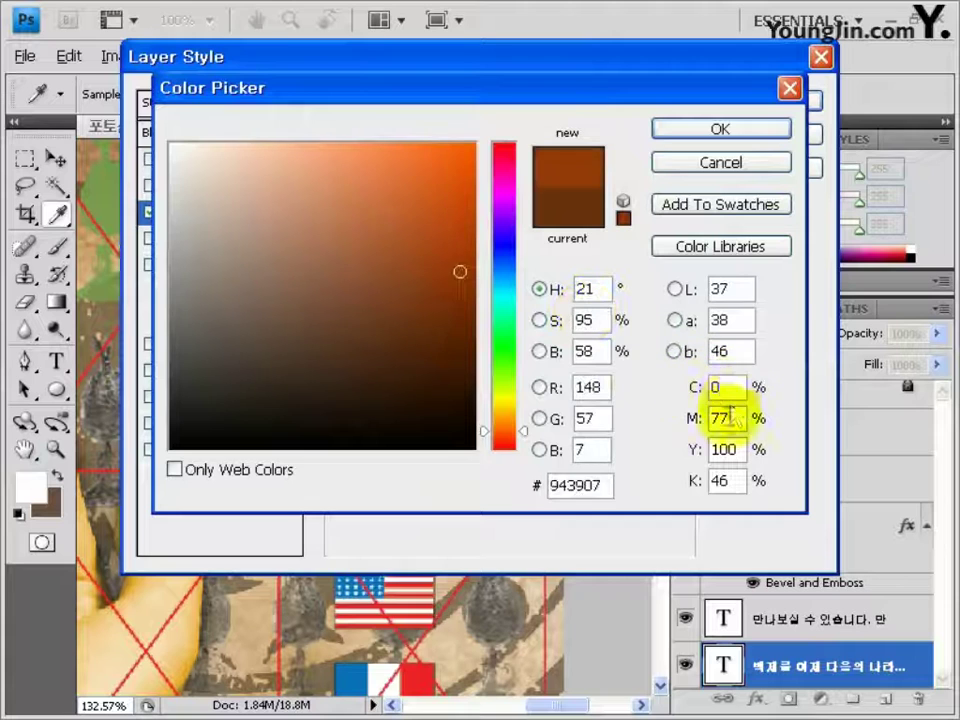
{"action": "type", "text": "60"}
{"action": "key", "text": "Tab"}
{"action": "type", "text": "80"}
{"action": "key", "text": "Tab"}
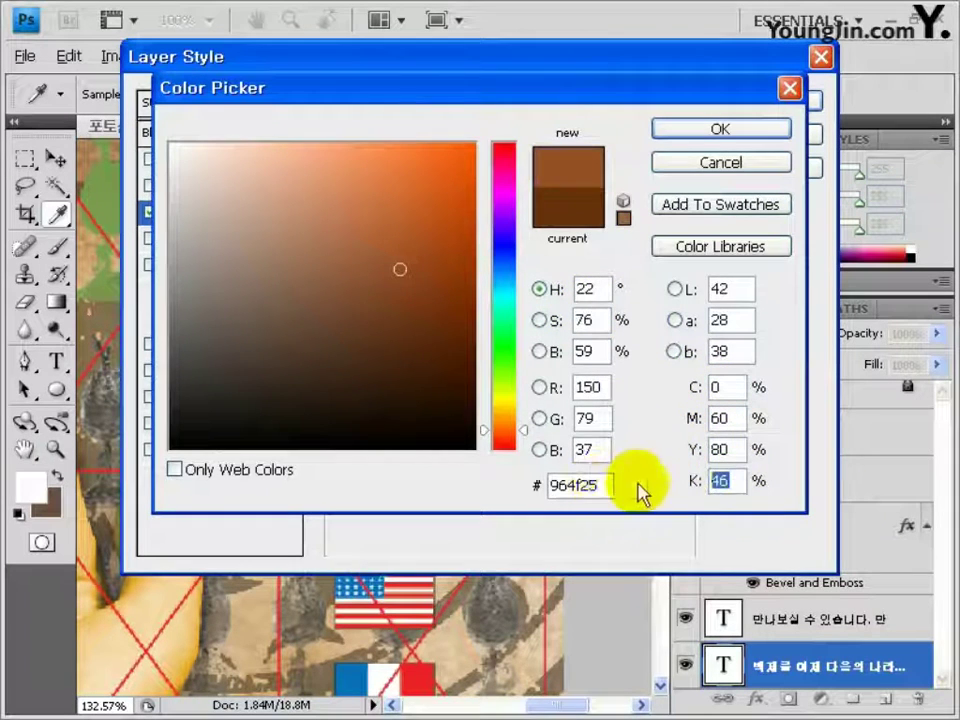
{"action": "type", "text": "70"}
{"action": "left_click", "coordinate": [716, 131]}
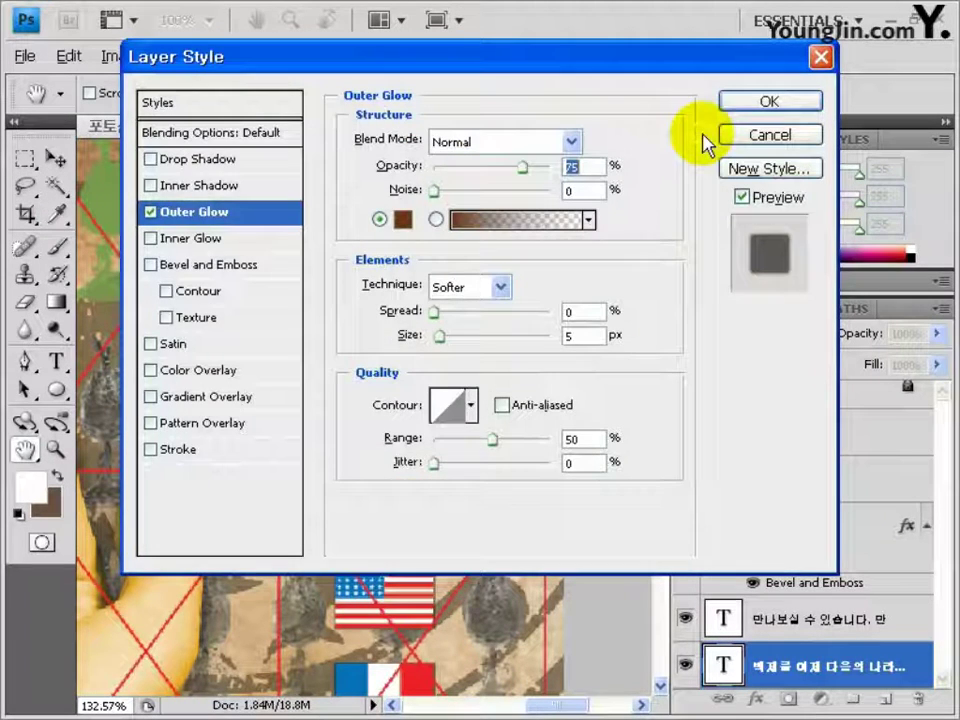
{"action": "left_click", "coordinate": [750, 104]}
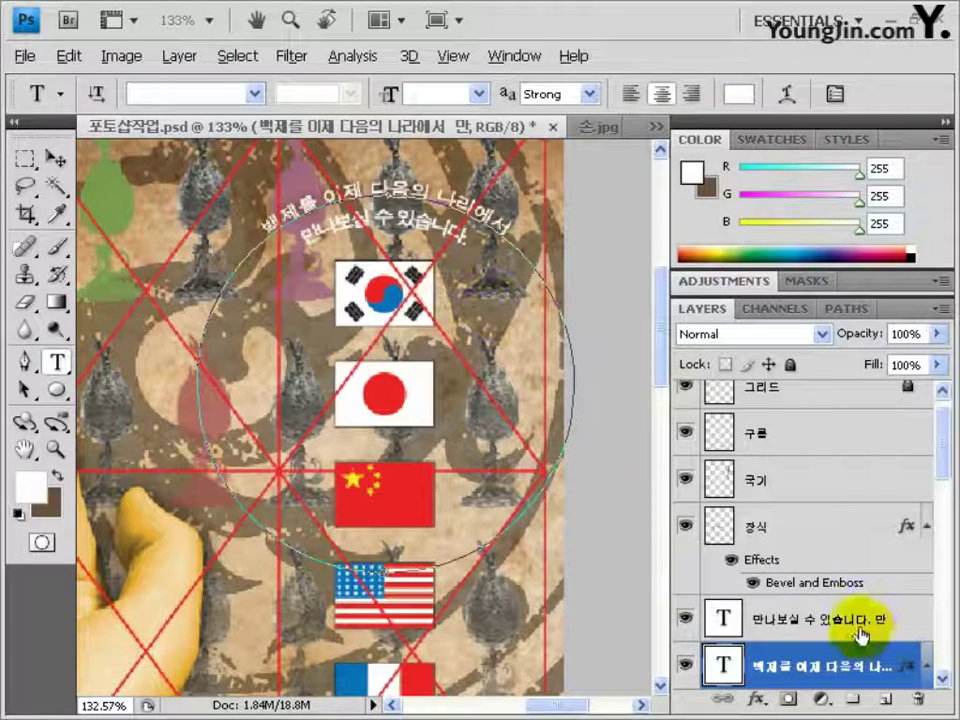
Step: Copy the brown Outer Glow effect onto the 만나보실 수 있습니다 text layer
{"action": "scroll", "coordinate": [825, 636], "scroll_direction": "down", "scroll_amount": 1}
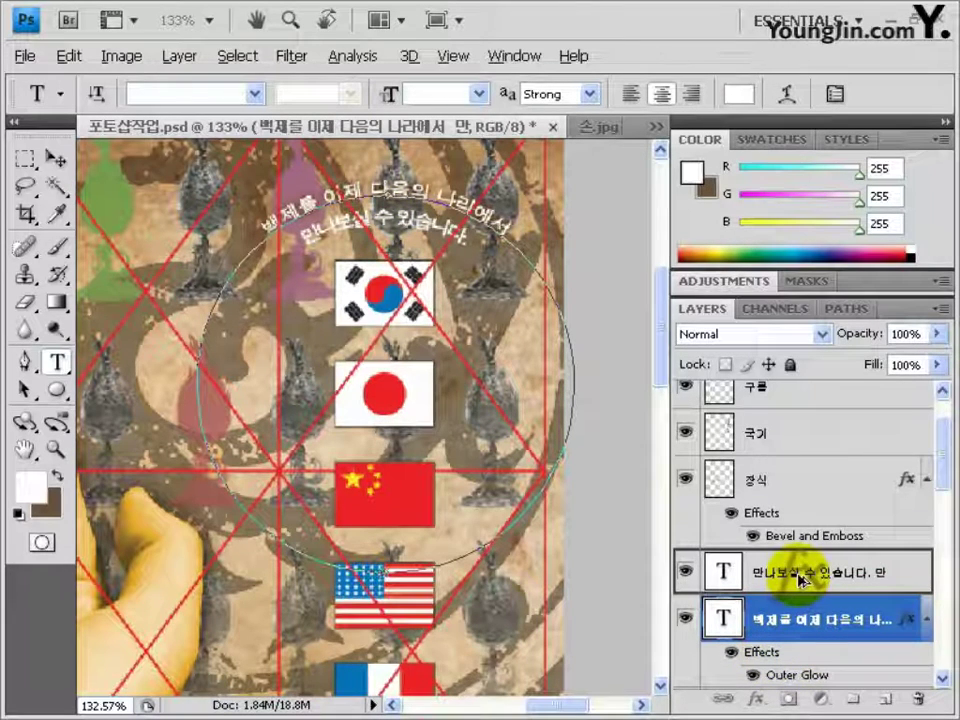
{"action": "left_click_drag", "start_coordinate": [800, 578], "coordinate": [797, 579]}
{"action": "scroll", "coordinate": [789, 574], "scroll_direction": "down", "scroll_amount": 2}
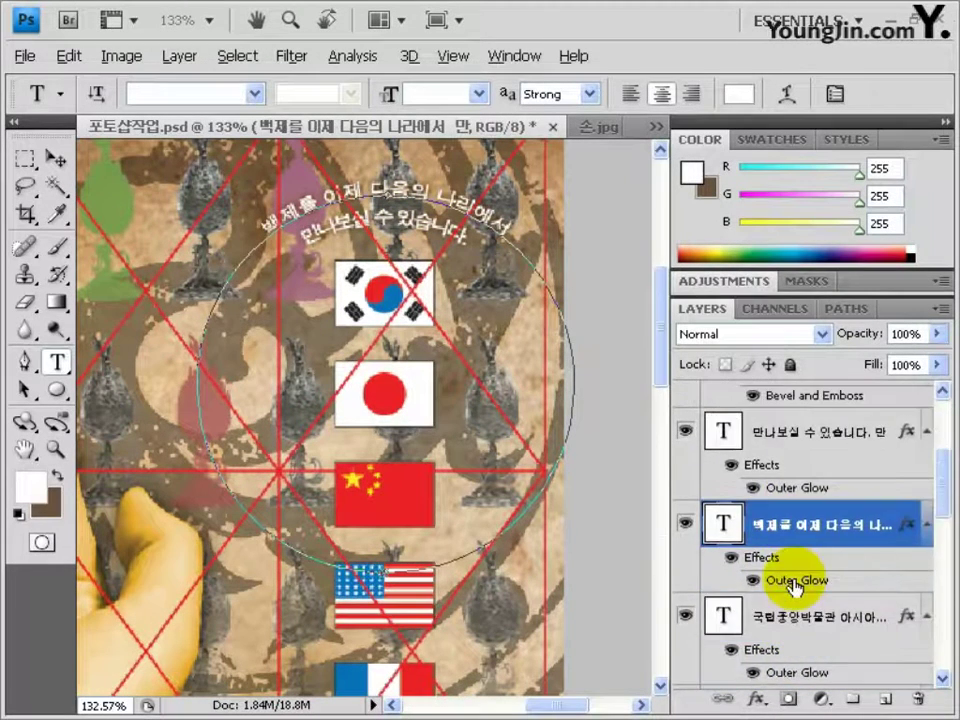
Step: Add the country names 한 국, 일 본, 중 국, 미 국, 프랑스 and 베트남 beneath their flags in black 9.42 pt centred Dotum text
{"action": "scroll", "coordinate": [793, 583], "scroll_direction": "up", "scroll_amount": 1}
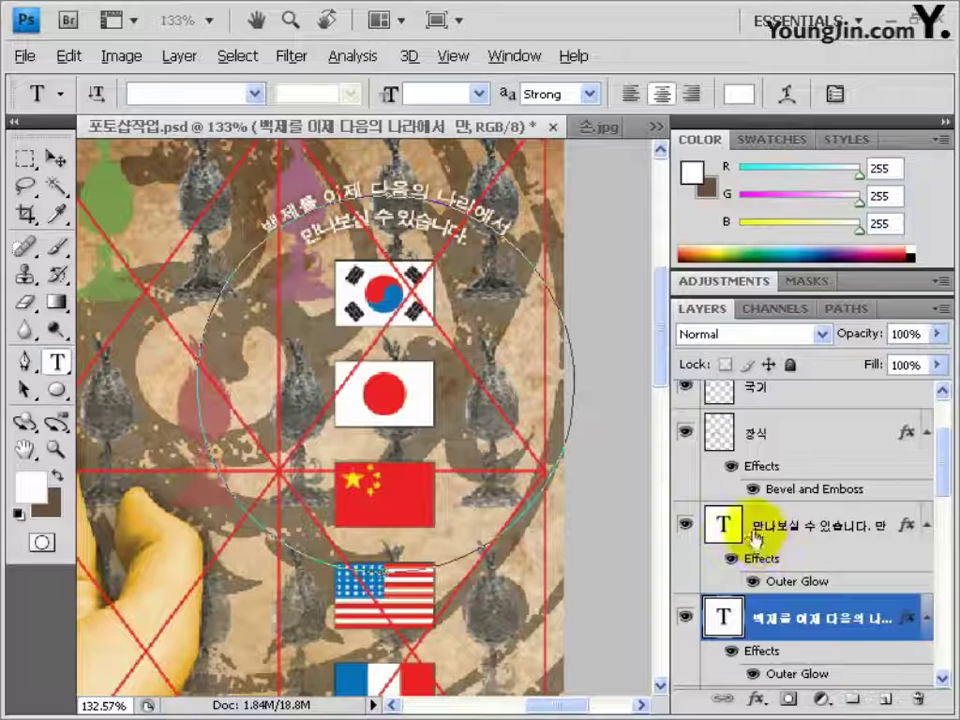
{"action": "key", "text": "v"}
{"action": "left_click", "coordinate": [18, 512]}
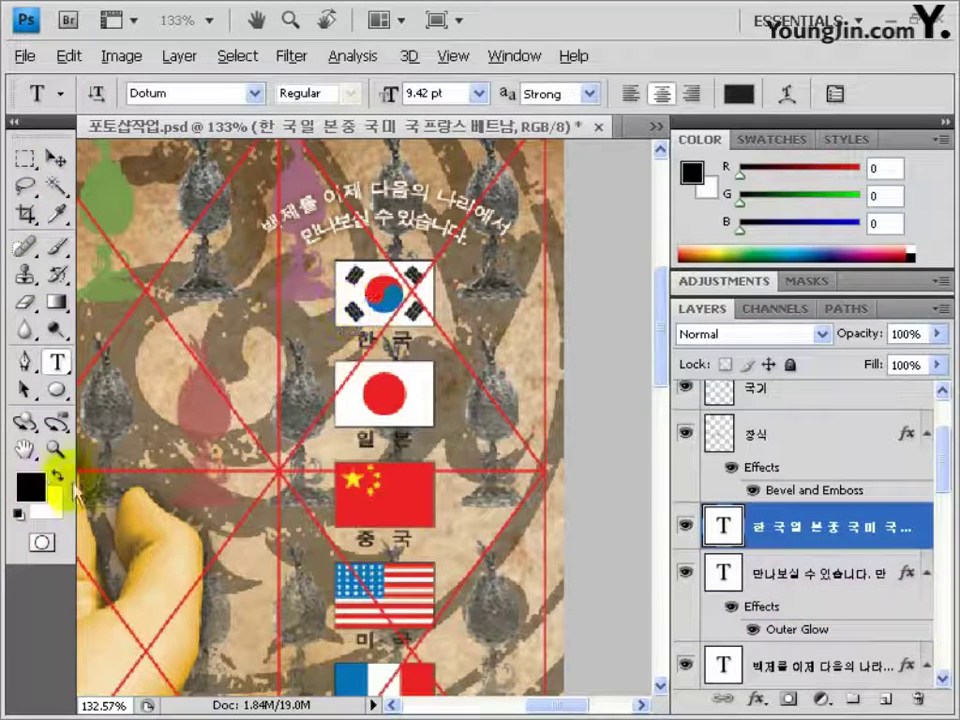
Step: Arrange the curved-text and country-name layers directly below the 그리드 layer, and hide the red grid
{"action": "double_click", "coordinate": [25, 449]}
{"action": "scroll", "coordinate": [825, 628], "scroll_direction": "down", "scroll_amount": 3}
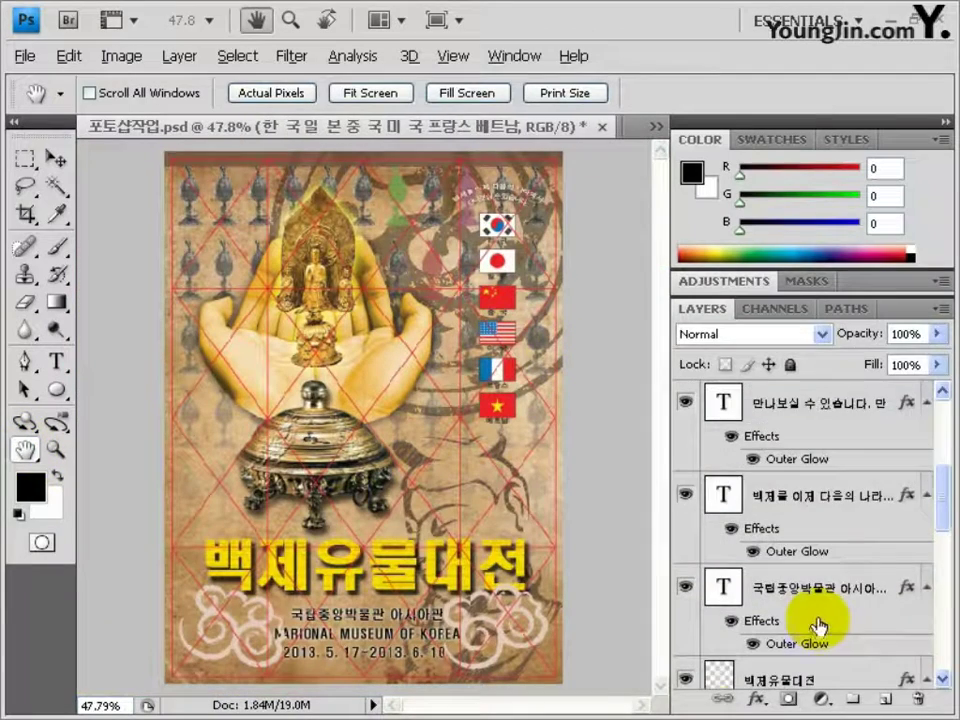
{"action": "scroll", "coordinate": [823, 596], "scroll_direction": "up", "scroll_amount": 3}
{"action": "left_click", "coordinate": [823, 596], "text": "shift"}
{"action": "left_click_drag", "start_coordinate": [823, 596], "coordinate": [740, 572]}
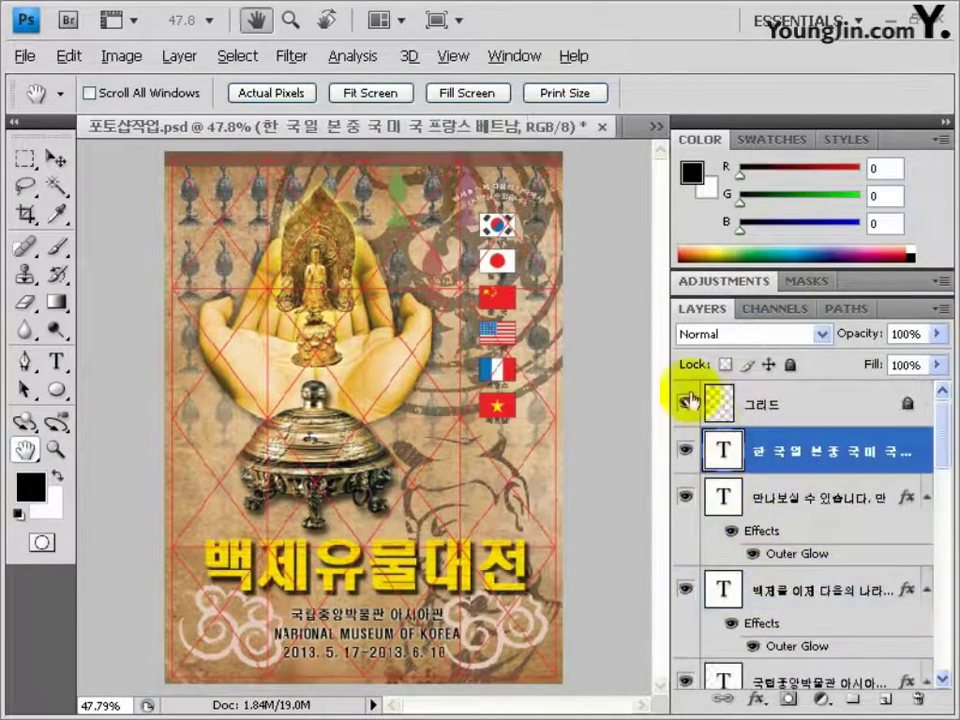
{"action": "left_click", "coordinate": [684, 404]}
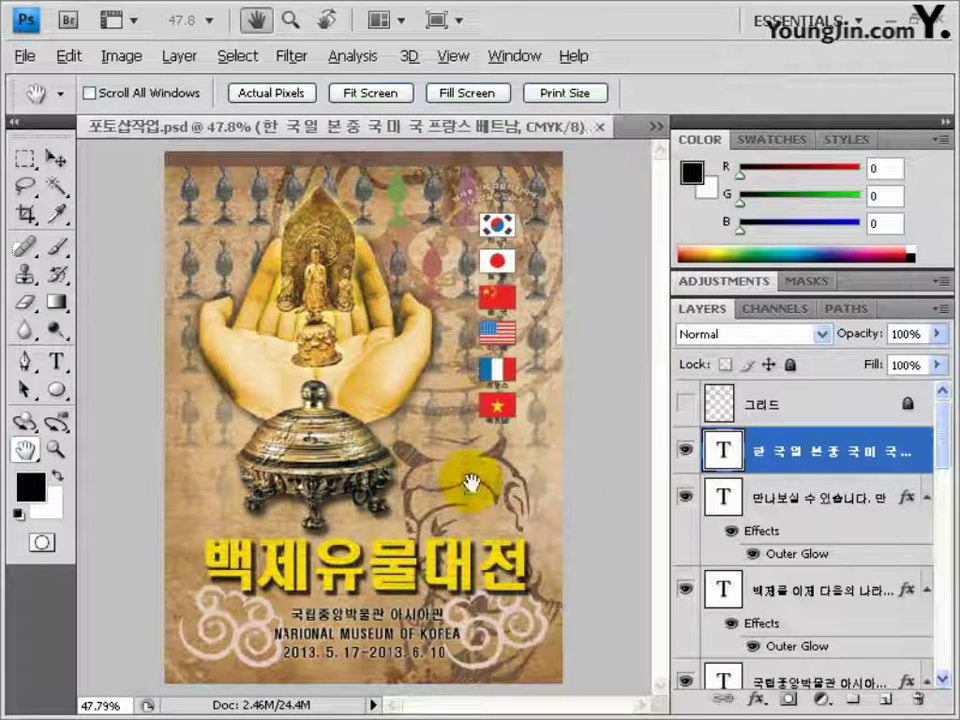
Step: Convert the poster to RGB Color mode without flattening its layers
{"action": "left_click", "coordinate": [120, 56]}
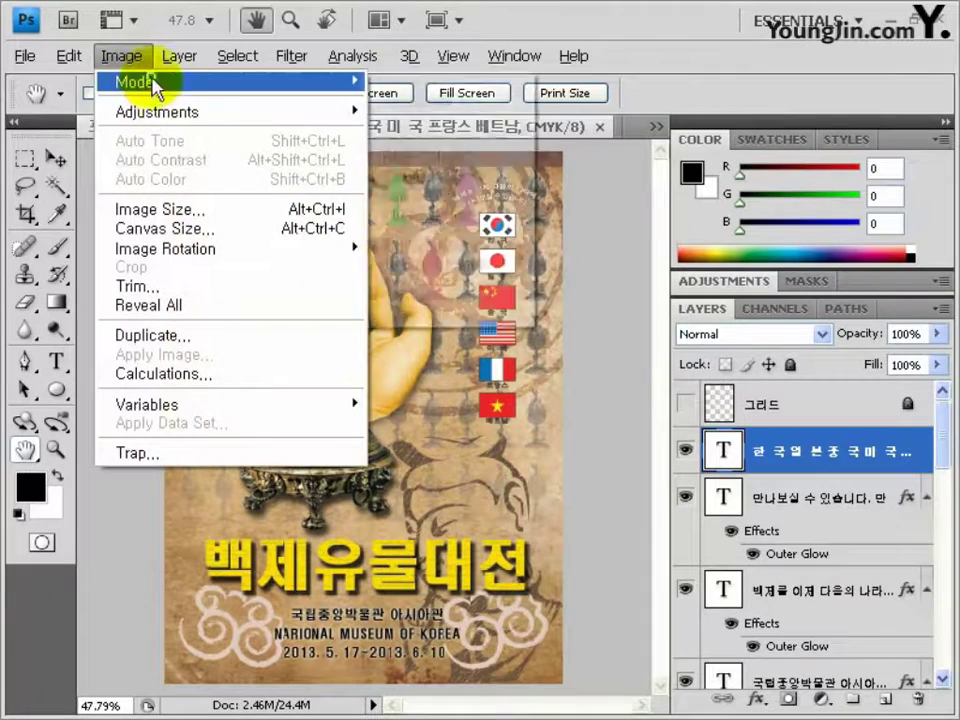
{"action": "mouse_move", "coordinate": [155, 82]}
{"action": "left_click", "coordinate": [400, 156]}
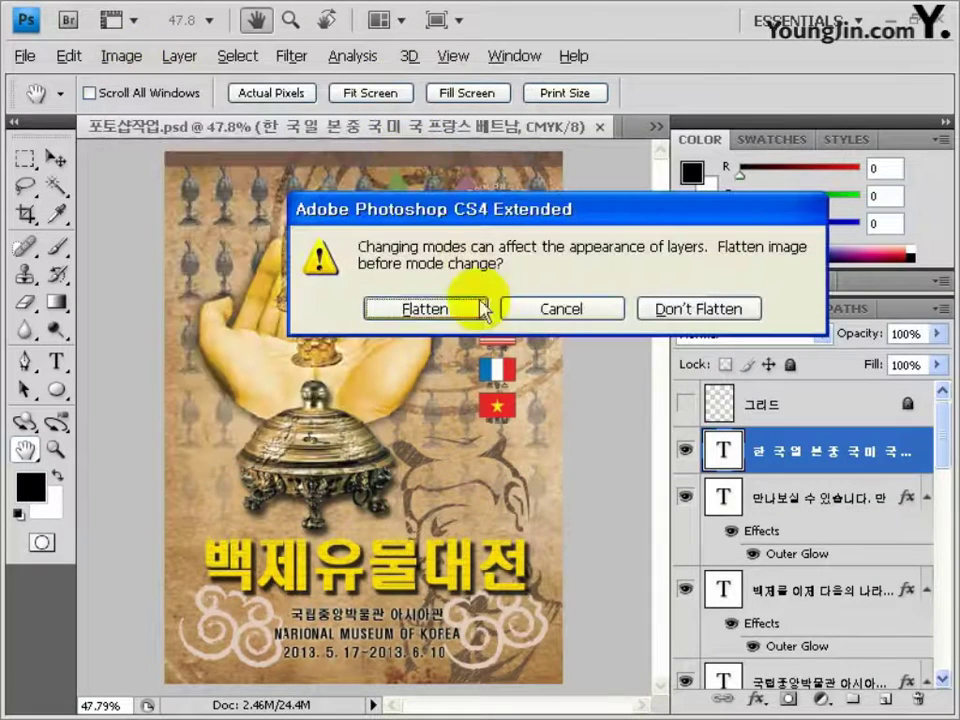
{"action": "left_click", "coordinate": [700, 309]}
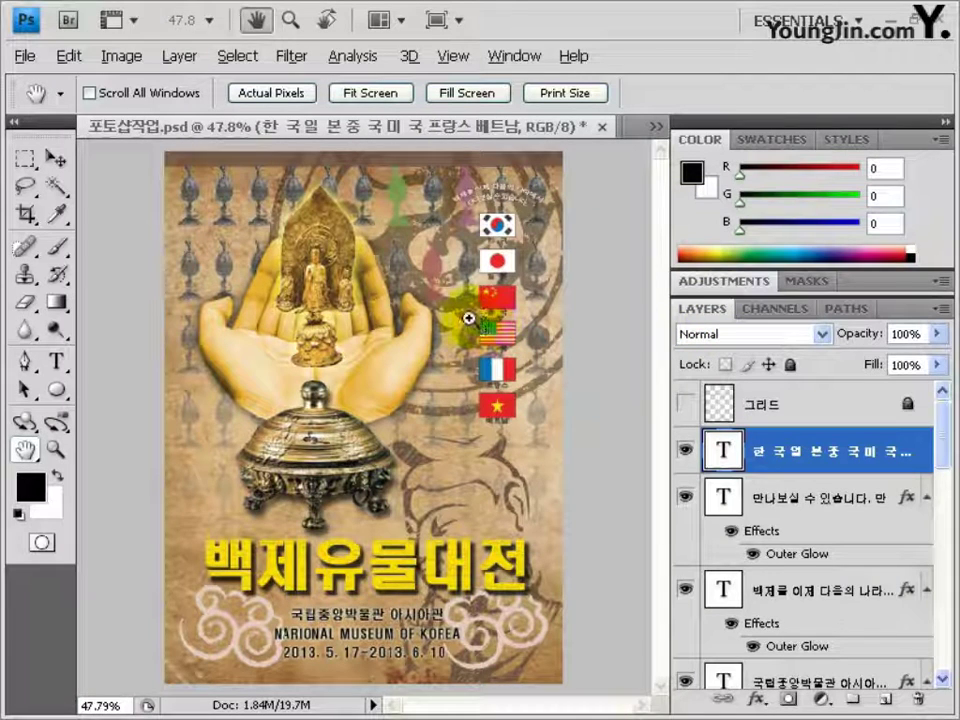
Step: Save a JPEG copy of the poster as 01.jpg in the 작업 folder
{"action": "key", "text": "ctrl+shift+s"}
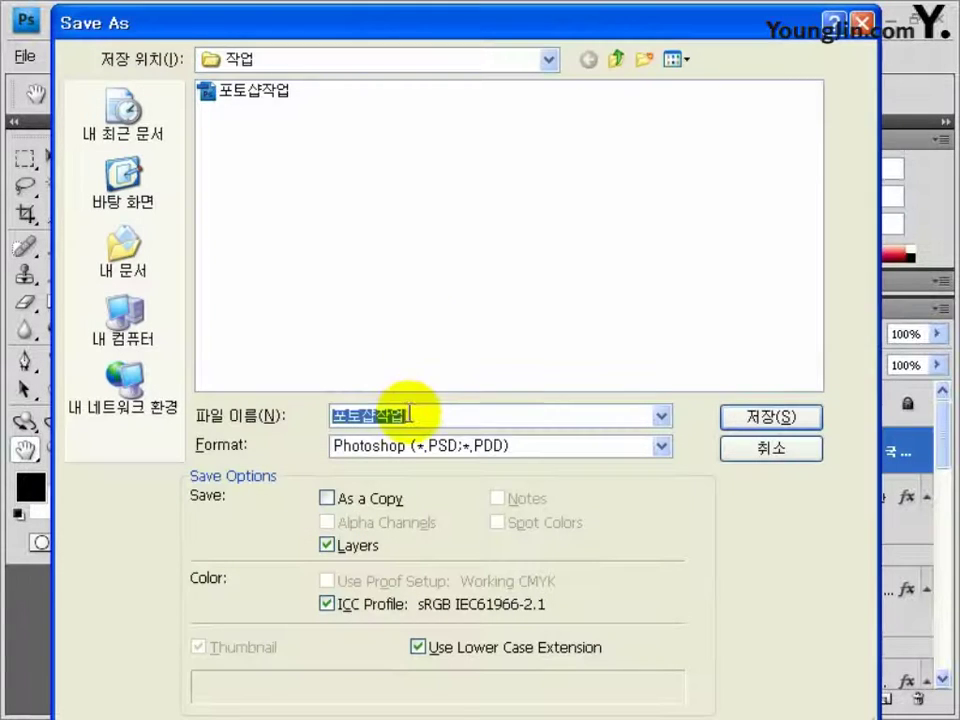
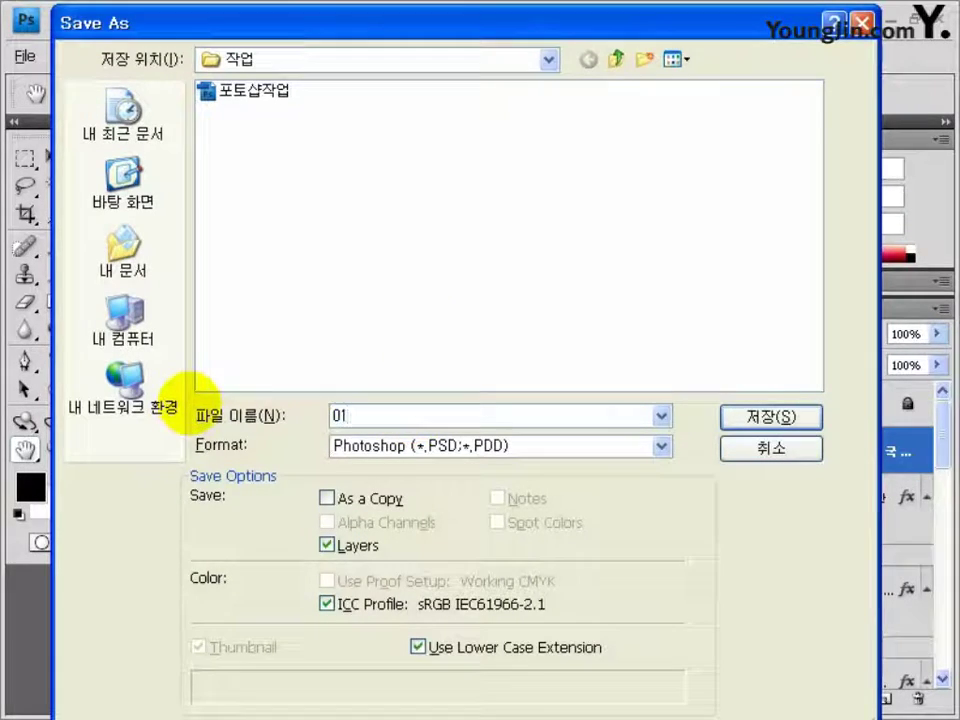
{"action": "left_click", "coordinate": [358, 456]}
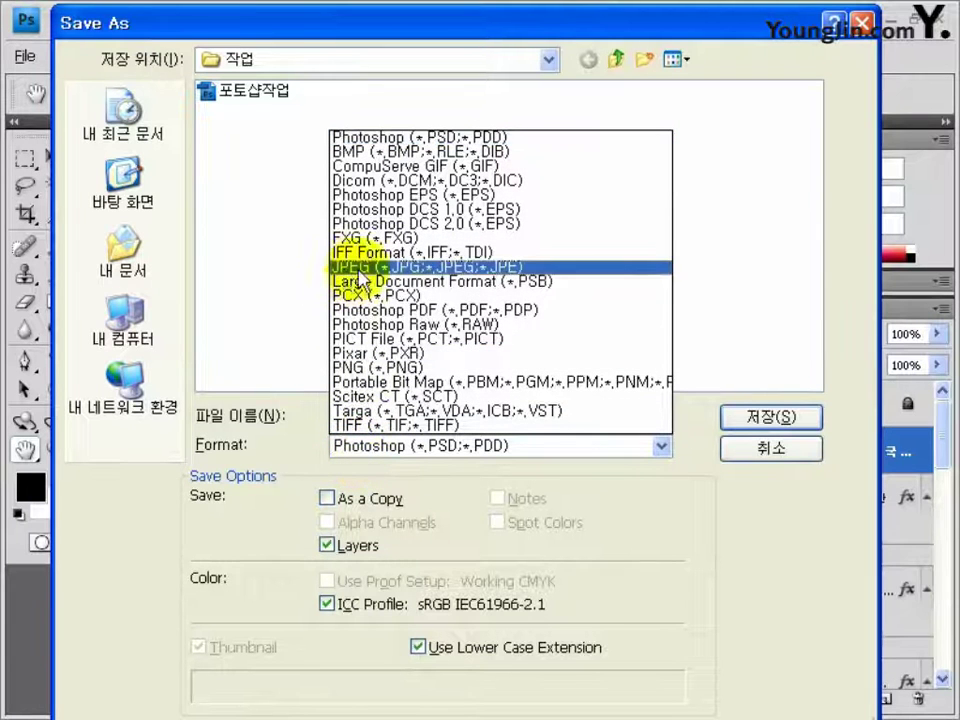
{"action": "left_click", "coordinate": [378, 268]}
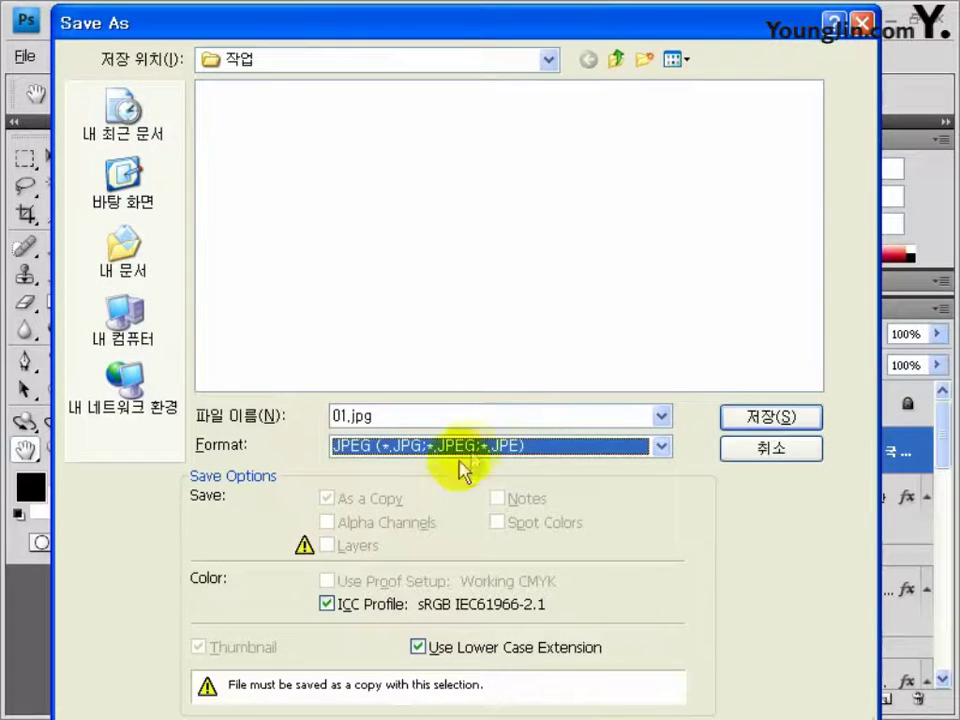
{"action": "left_click", "coordinate": [740, 422]}
{"action": "left_click", "coordinate": [619, 160]}
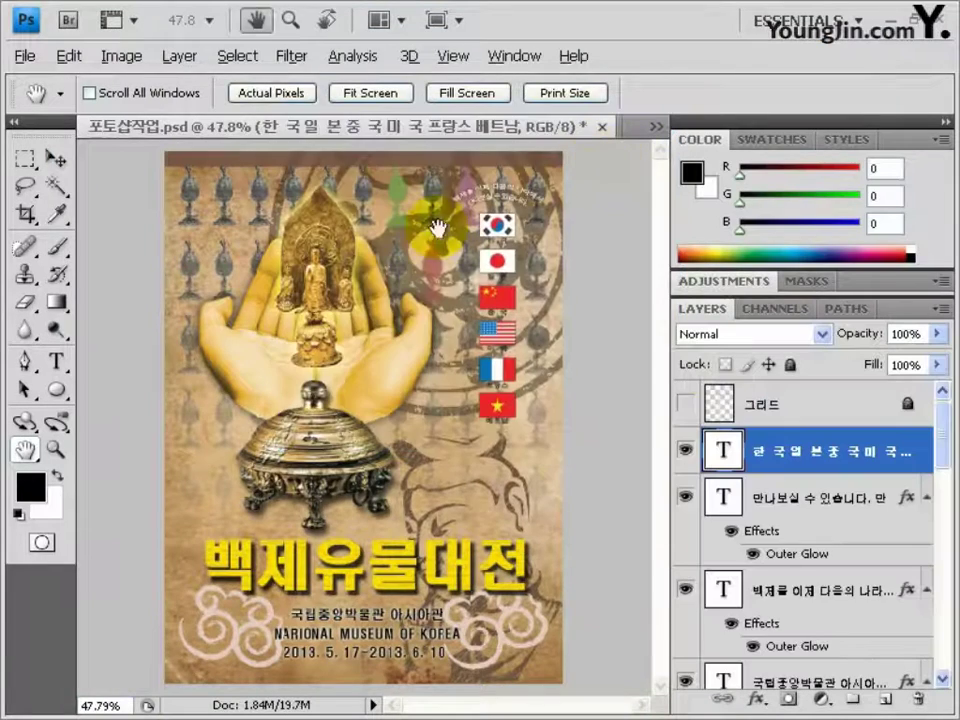
Step: Save another copy of the poster as 01 in PICT format at 16 bits/pixel in the 작업 folder
{"action": "key", "text": "ctrl+shift+s"}
{"action": "type", "text": "01"}
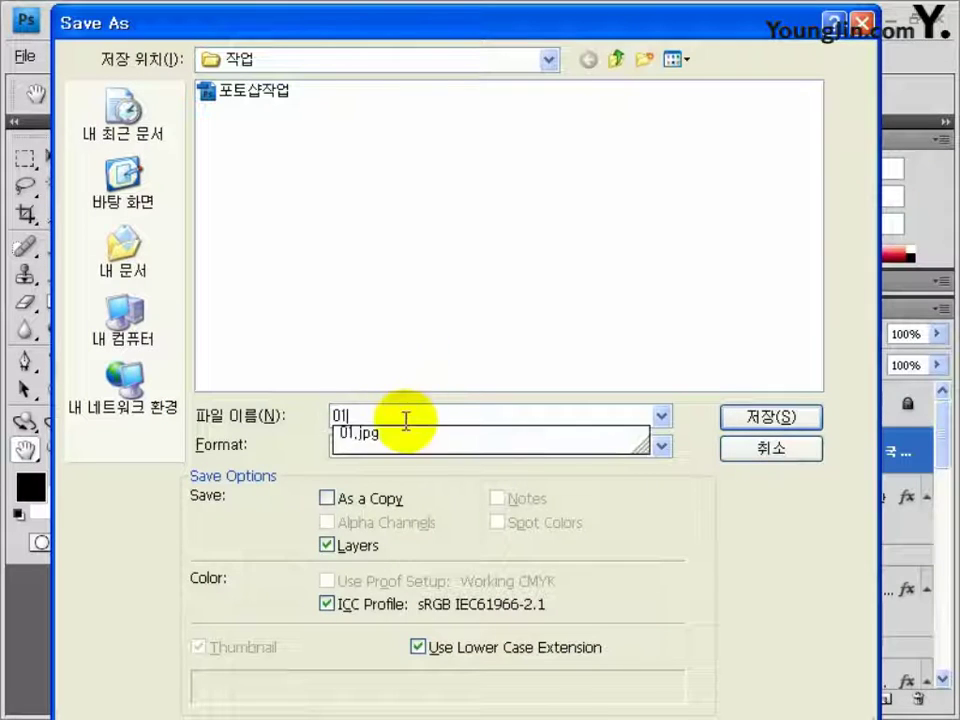
{"action": "left_click", "coordinate": [398, 443]}
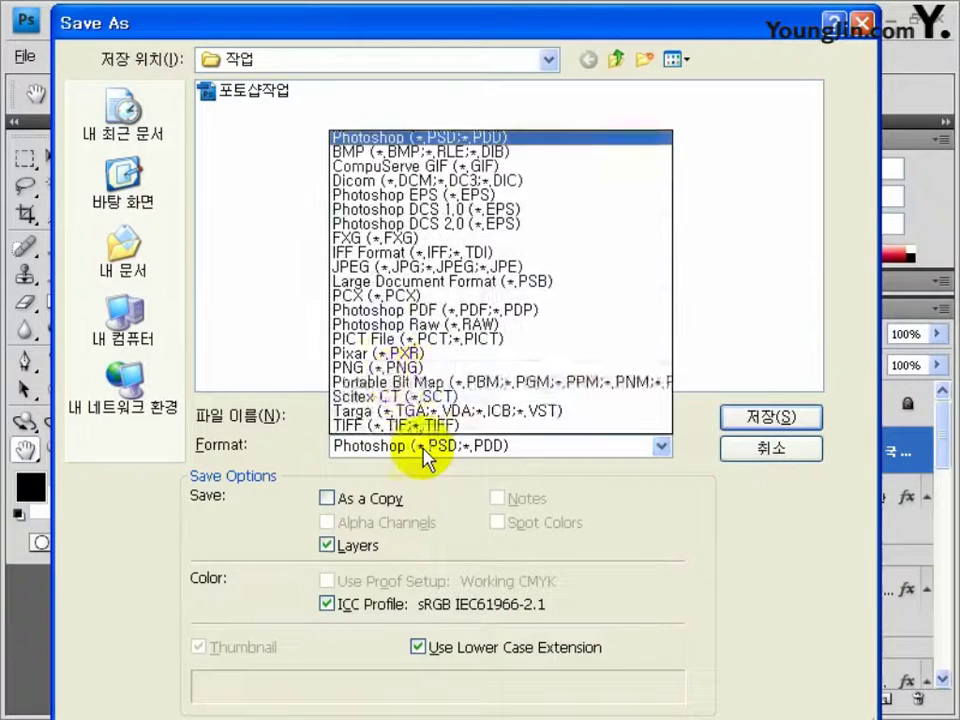
{"action": "left_click", "coordinate": [364, 335]}
{"action": "left_click", "coordinate": [757, 416]}
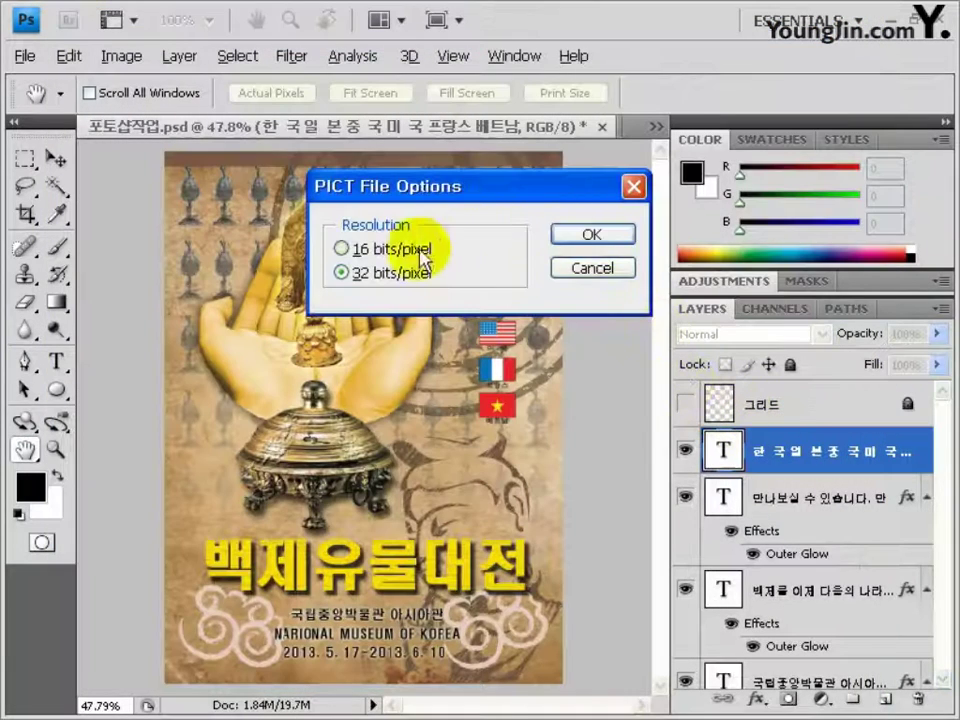
{"action": "left_click", "coordinate": [395, 249]}
{"action": "left_click", "coordinate": [556, 238]}
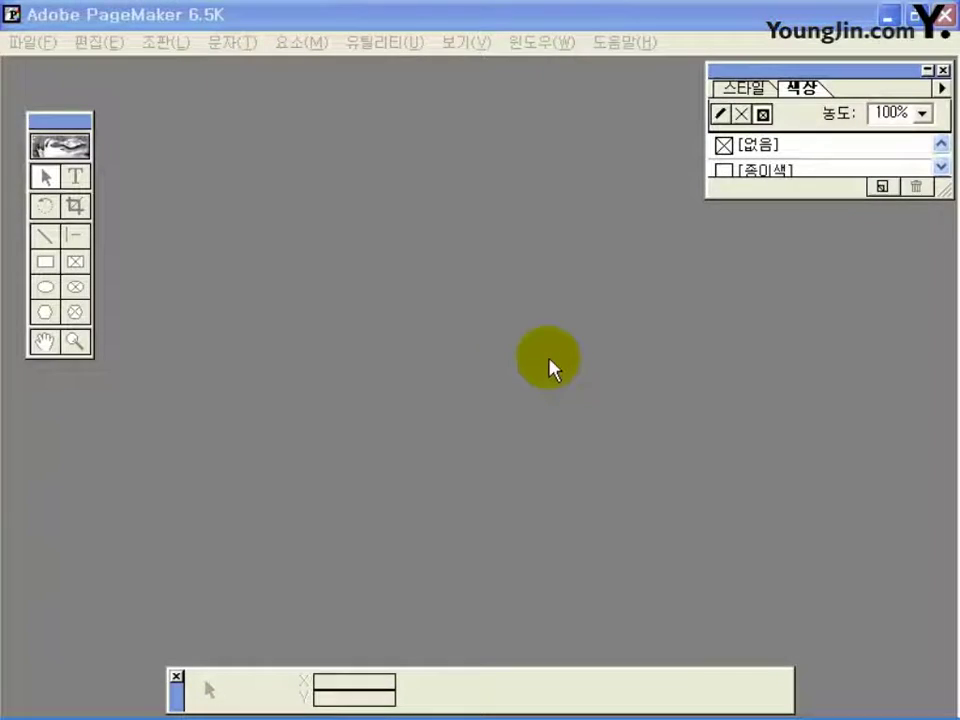
Step: In Adobe PageMaker, create a single-sided portrait A4 publication with side margins of 17 mm and top and bottom margins of 30.5 mm
{"action": "left_click", "coordinate": [33, 44]}
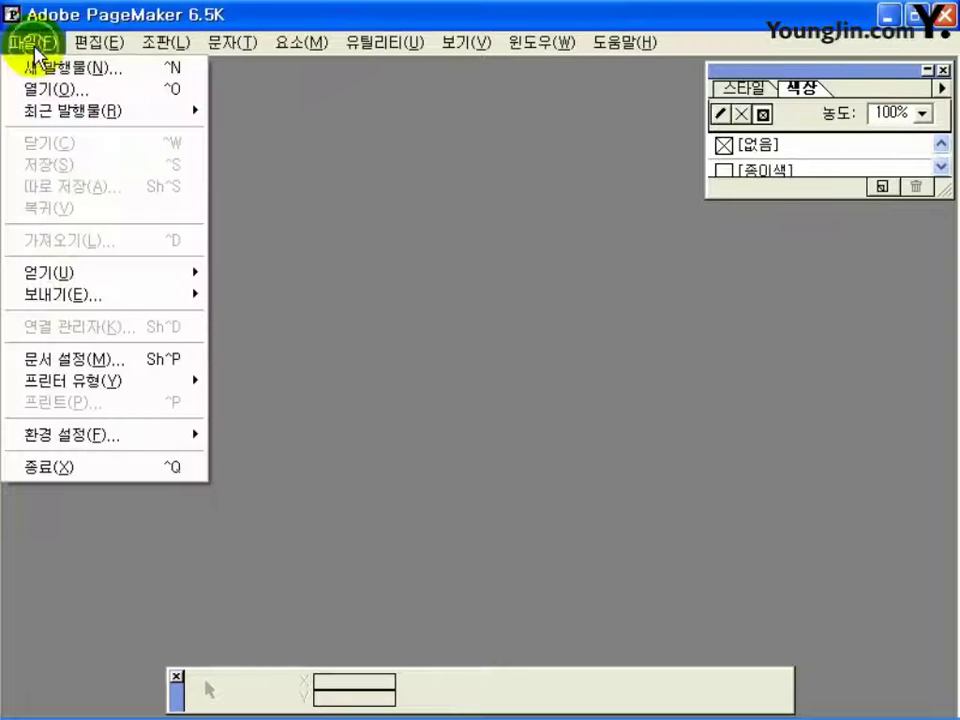
{"action": "left_click", "coordinate": [77, 69]}
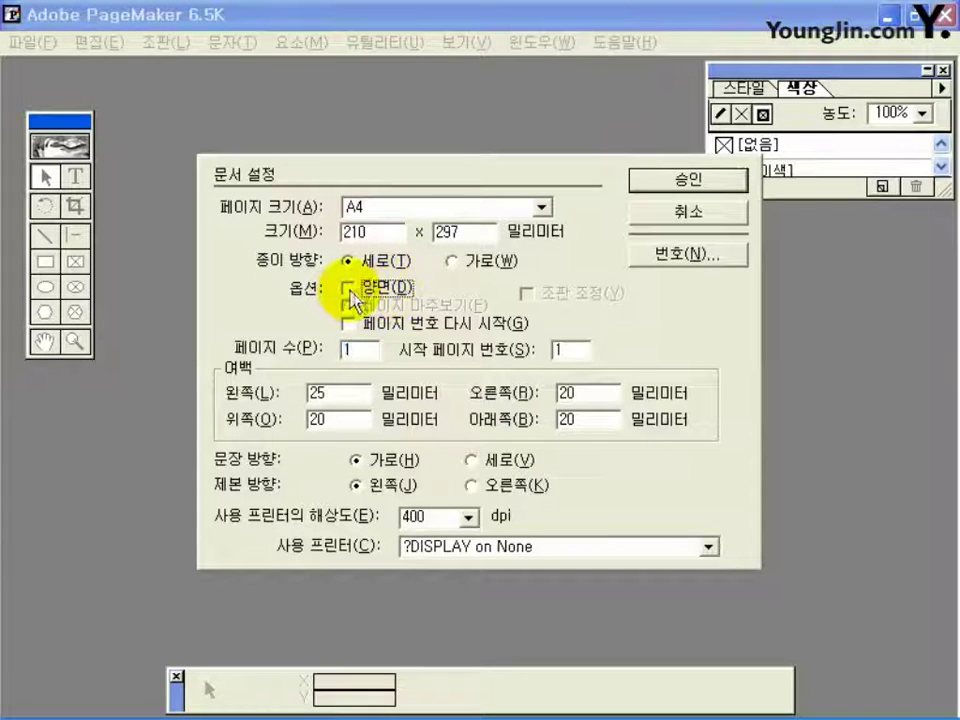
{"action": "double_click", "coordinate": [339, 392]}
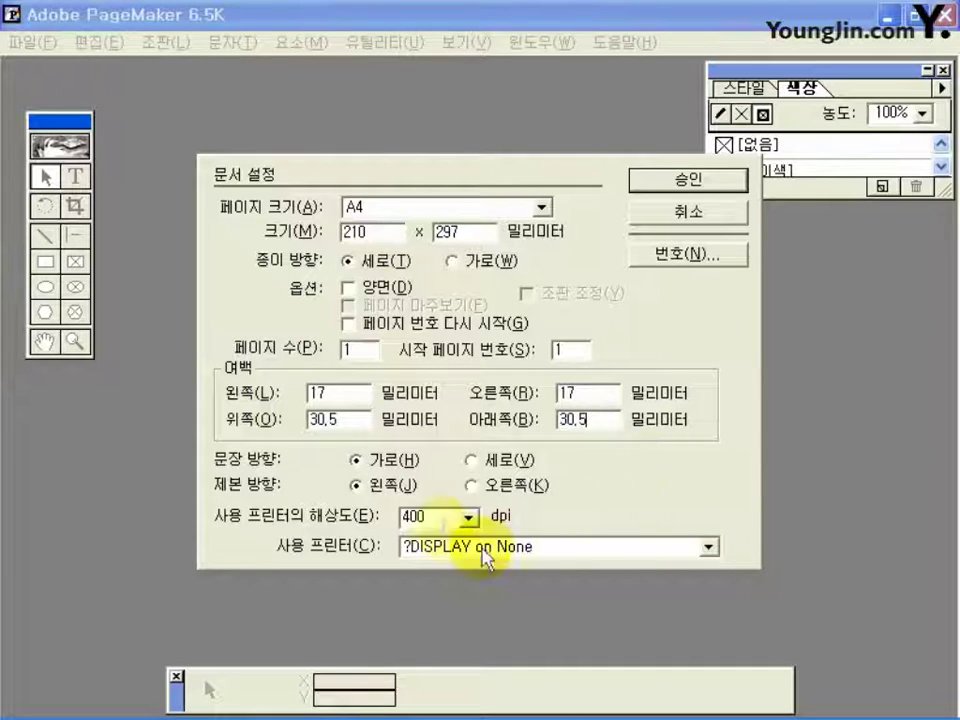
{"action": "key", "text": "alt+e"}
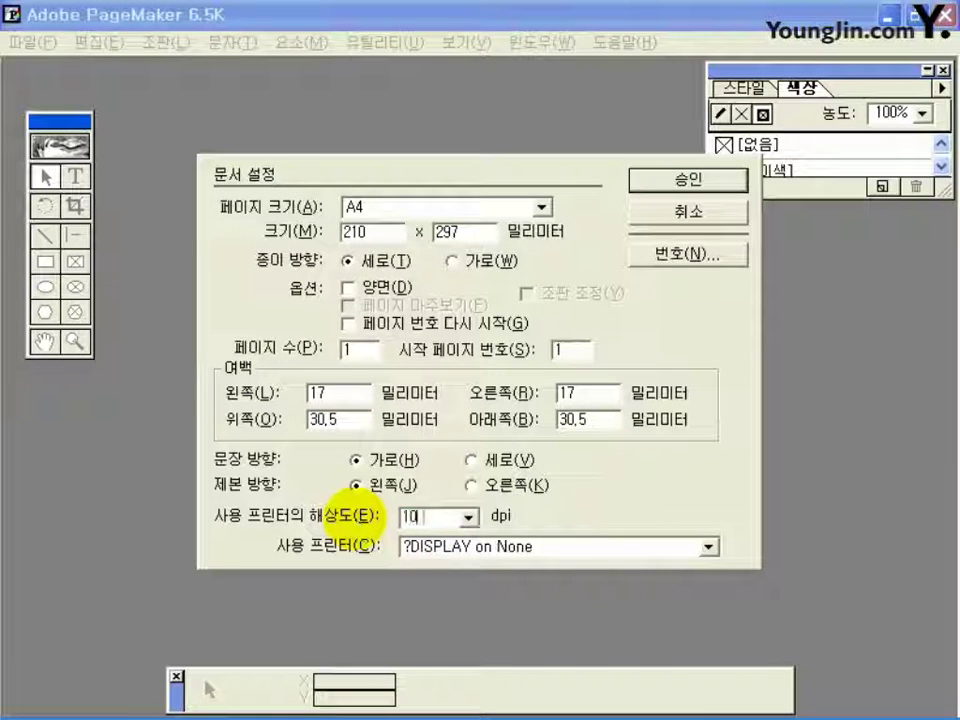
{"action": "left_click", "coordinate": [684, 184]}
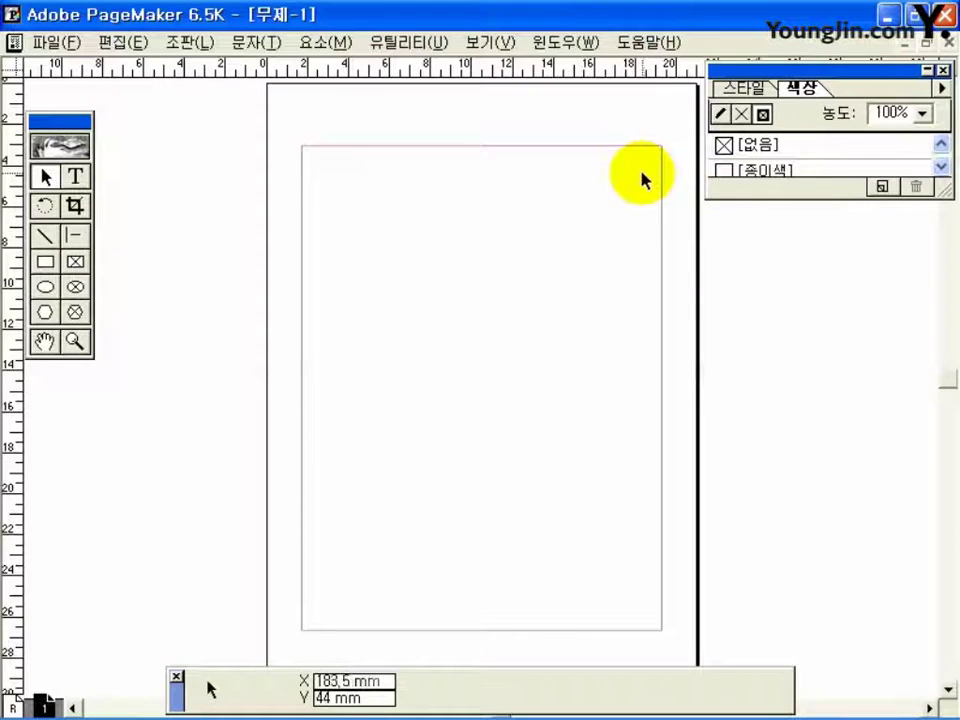
Step: Set the ruler zero point at the upper-left corner of the page margins
{"action": "left_click", "coordinate": [75, 341]}
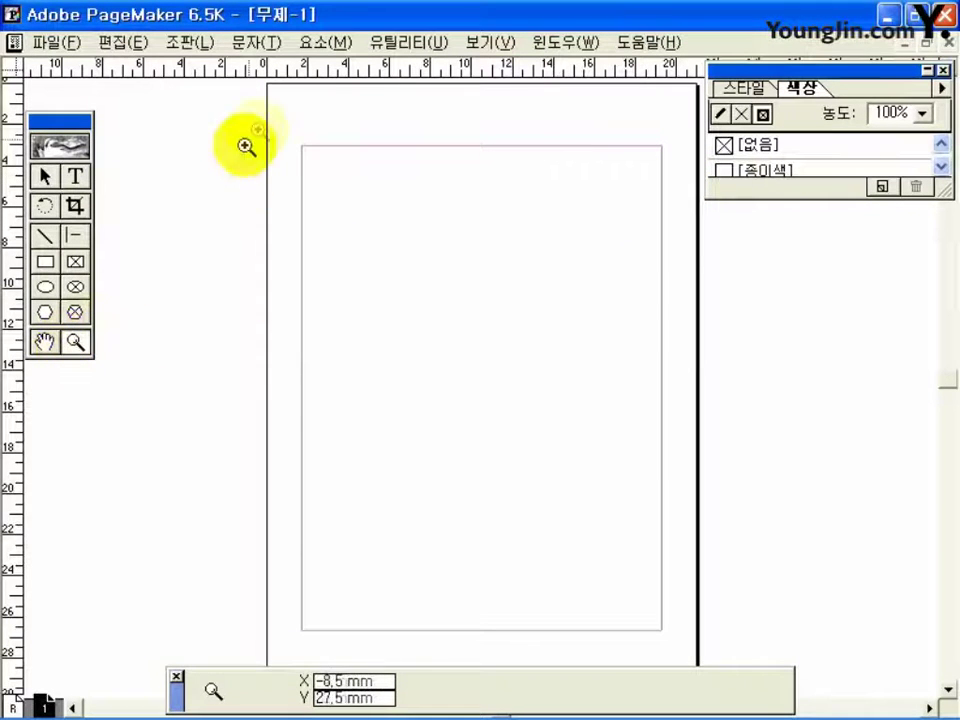
{"action": "left_click_drag", "start_coordinate": [267, 124], "coordinate": [341, 184]}
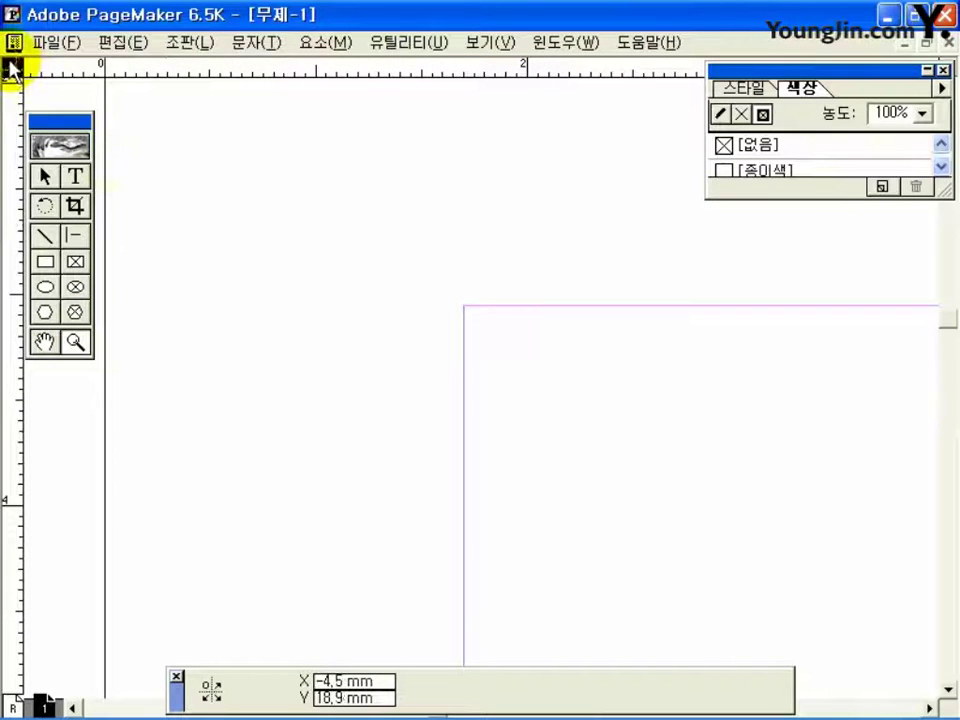
{"action": "left_click_drag", "start_coordinate": [12, 68], "coordinate": [463, 305]}
Step: Place vertical and horizontal ruler guides 3 mm inside all four margin edges, with the far vertical guide at 173 mm
{"action": "left_click_drag", "start_coordinate": [14, 295], "coordinate": [527, 395]}
{"action": "left_click_drag", "start_coordinate": [530, 70], "coordinate": [506, 368]}
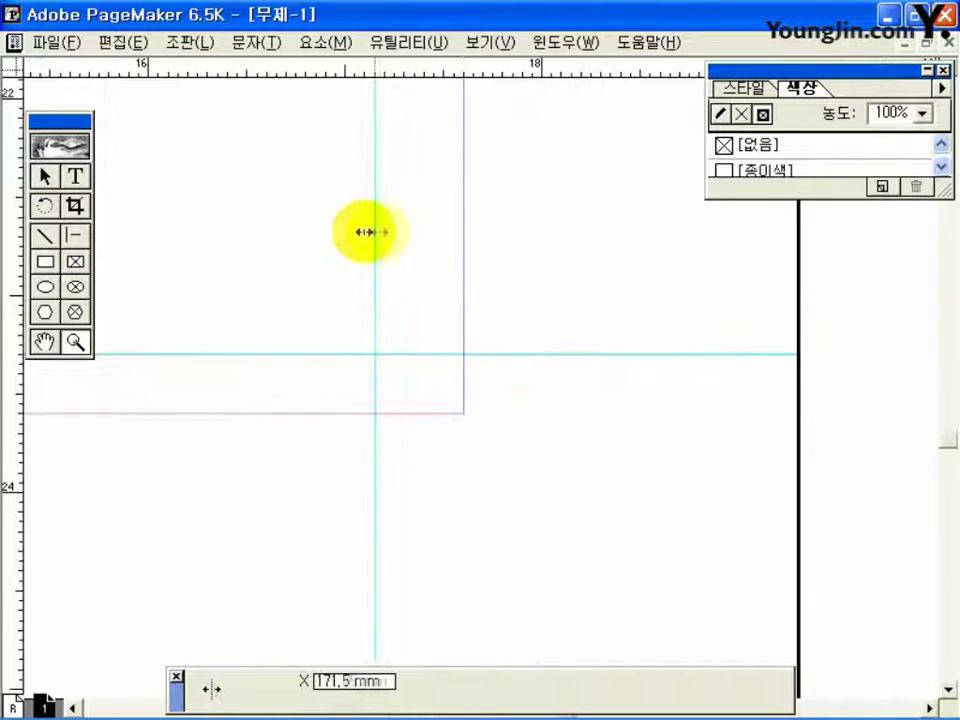
{"action": "left_click_drag", "start_coordinate": [366, 229], "coordinate": [402, 231]}
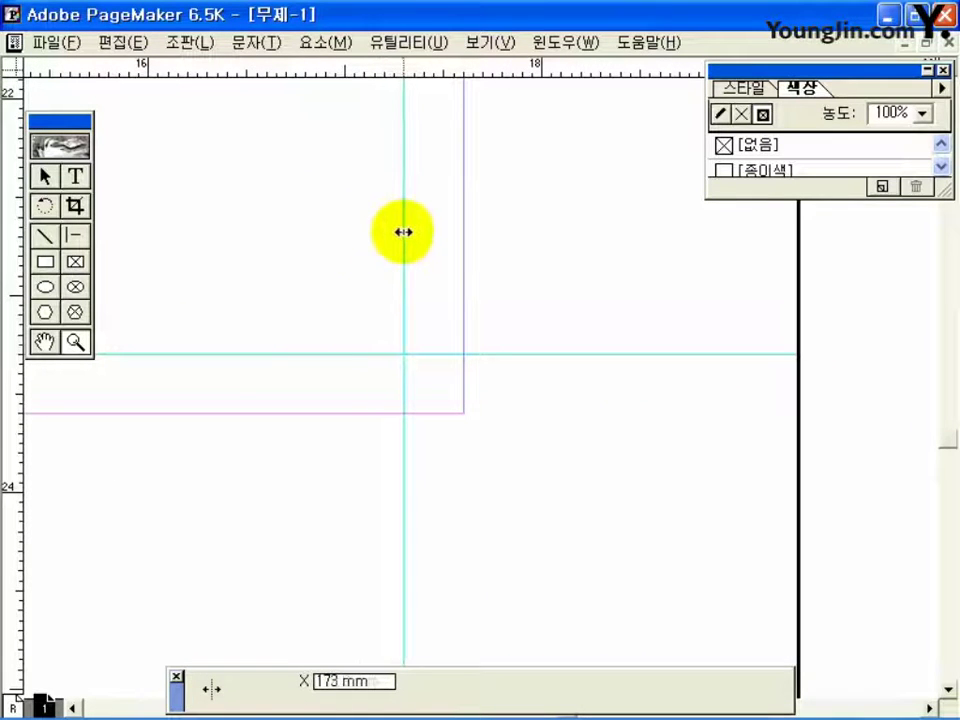
{"action": "double_click", "coordinate": [62, 343]}
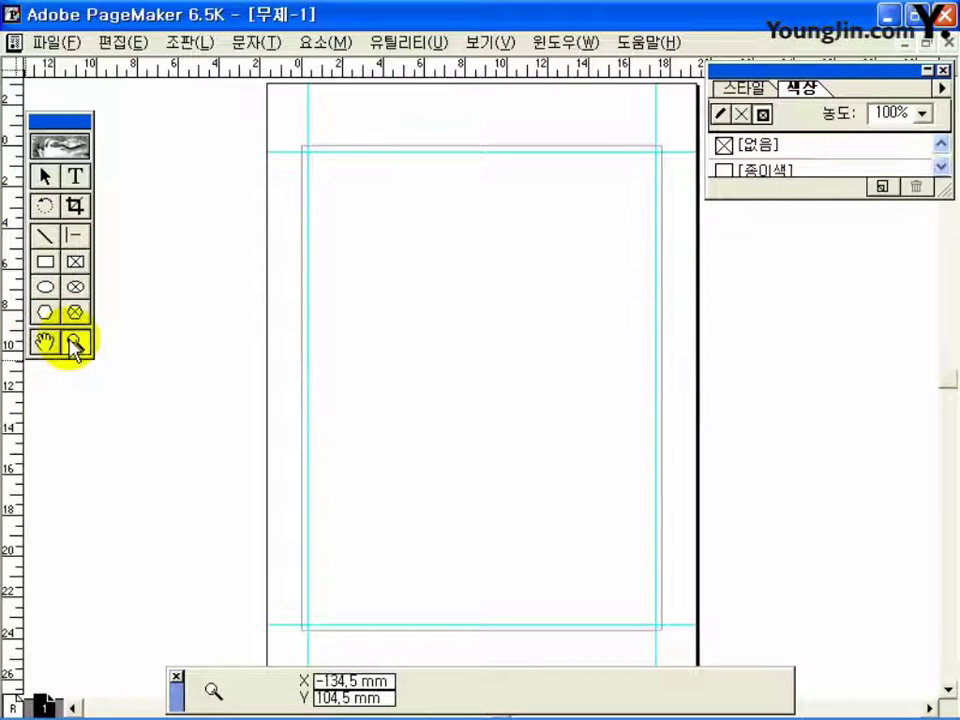
Step: Draw a 5 mm vertical crop mark and a matching horizontal one outside the upper-left margin corner, aligned to the 3 mm guides
{"action": "left_click_drag", "start_coordinate": [280, 122], "coordinate": [335, 182]}
{"action": "left_click", "coordinate": [73, 240]}
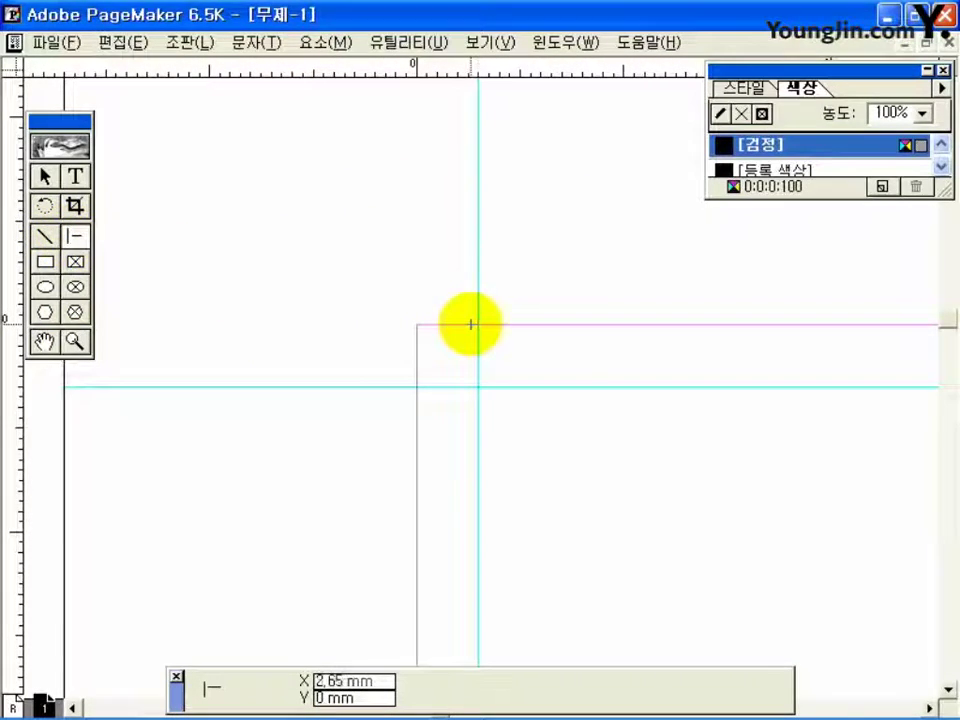
{"action": "left_click_drag", "start_coordinate": [471, 324], "coordinate": [457, 222]}
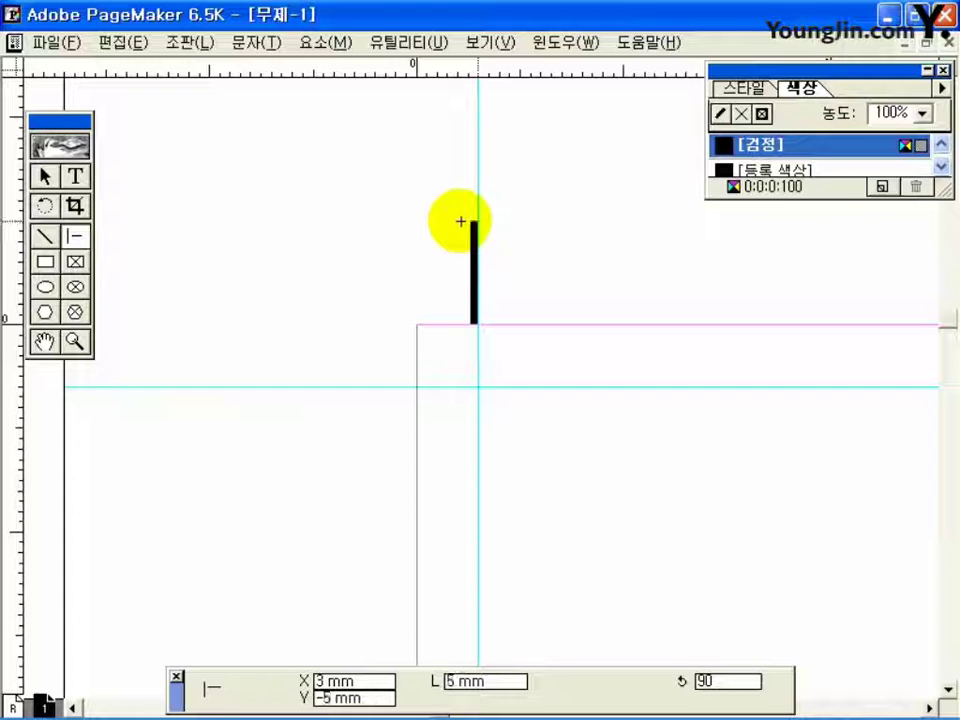
{"action": "mouse_move", "coordinate": [416, 382]}
{"action": "left_mouse_down"}
{"action": "mouse_move", "coordinate": [313, 388]}
{"action": "mouse_move", "coordinate": [342, 384]}
{"action": "left_mouse_up"}
Step: Add matching crop marks at the other three margin corners by duplicating and repositioning the existing lines along the guides
{"action": "left_click", "coordinate": [44, 176]}
{"action": "left_click", "coordinate": [474, 310]}
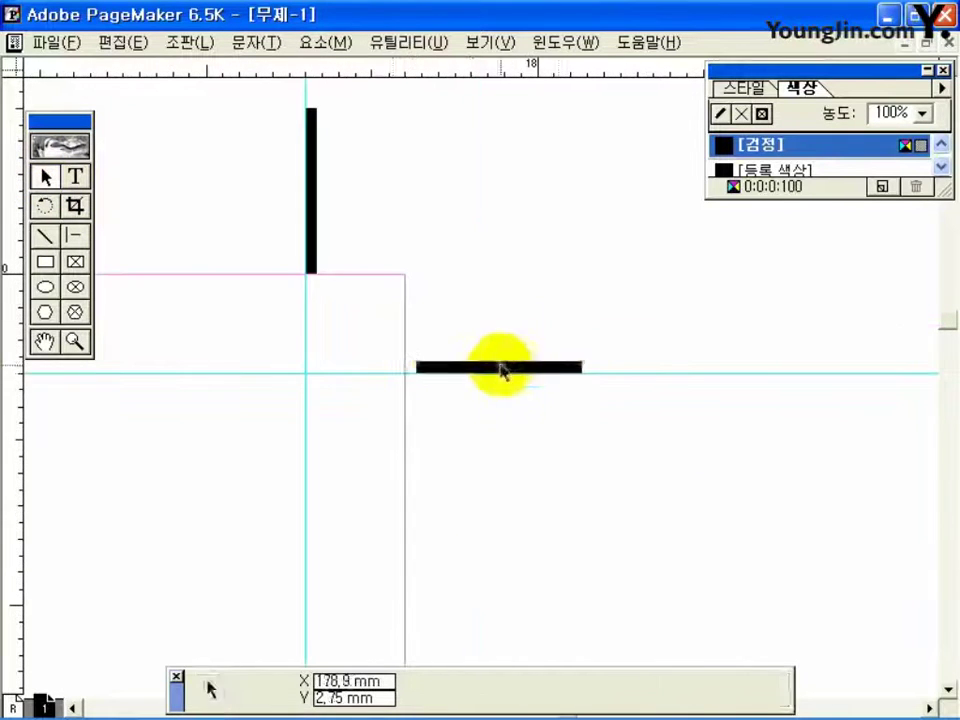
{"action": "left_click", "coordinate": [490, 368]}
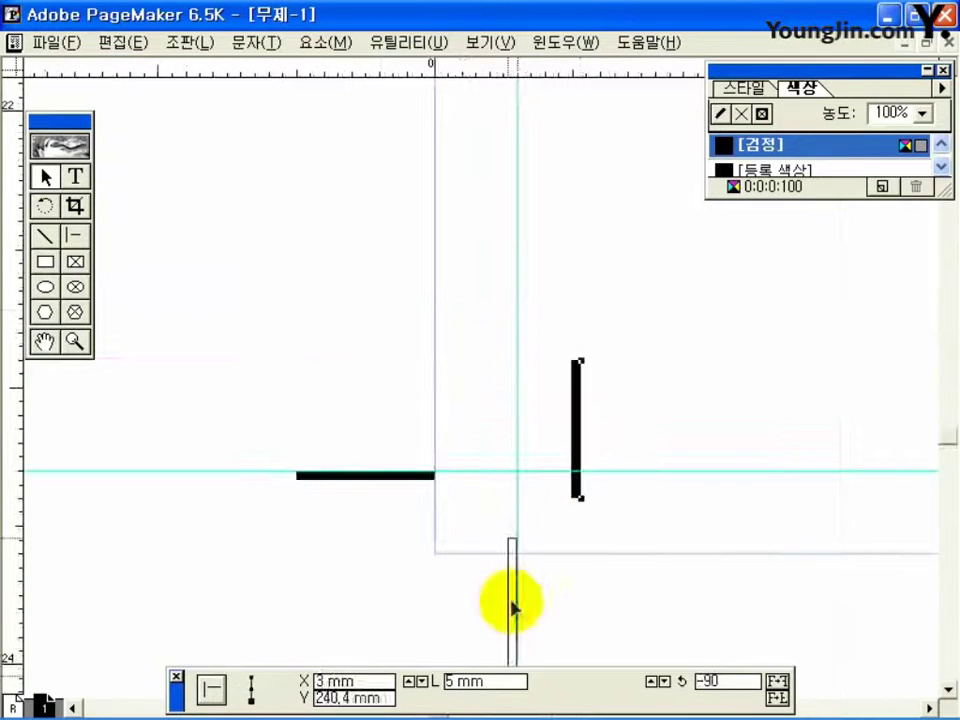
{"action": "left_click_drag", "start_coordinate": [514, 606], "coordinate": [514, 621]}
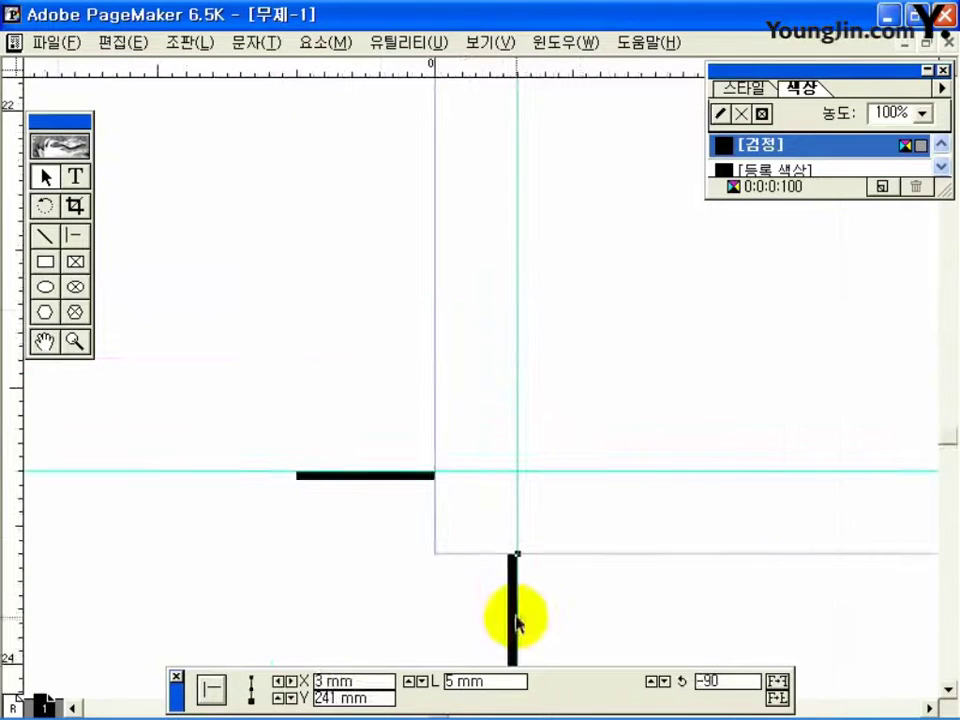
{"action": "left_click", "coordinate": [45, 343]}
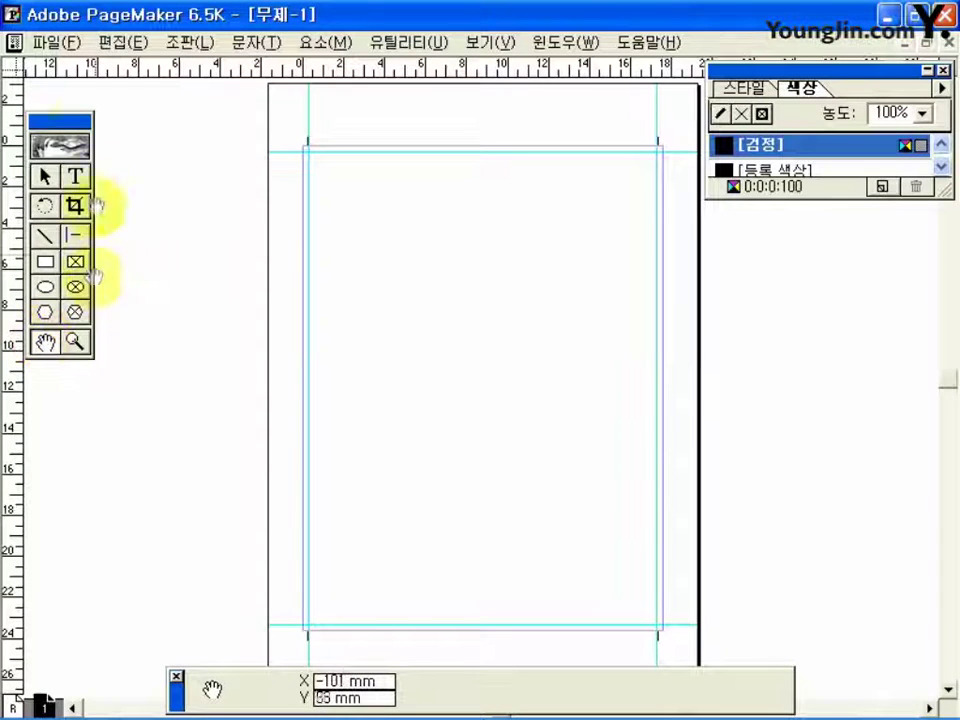
Step: Import 01.jpg without embedding a full copy, place it at the margins' upper-left corner, and size it to 176 × 236 mm
{"action": "left_click", "coordinate": [46, 56]}
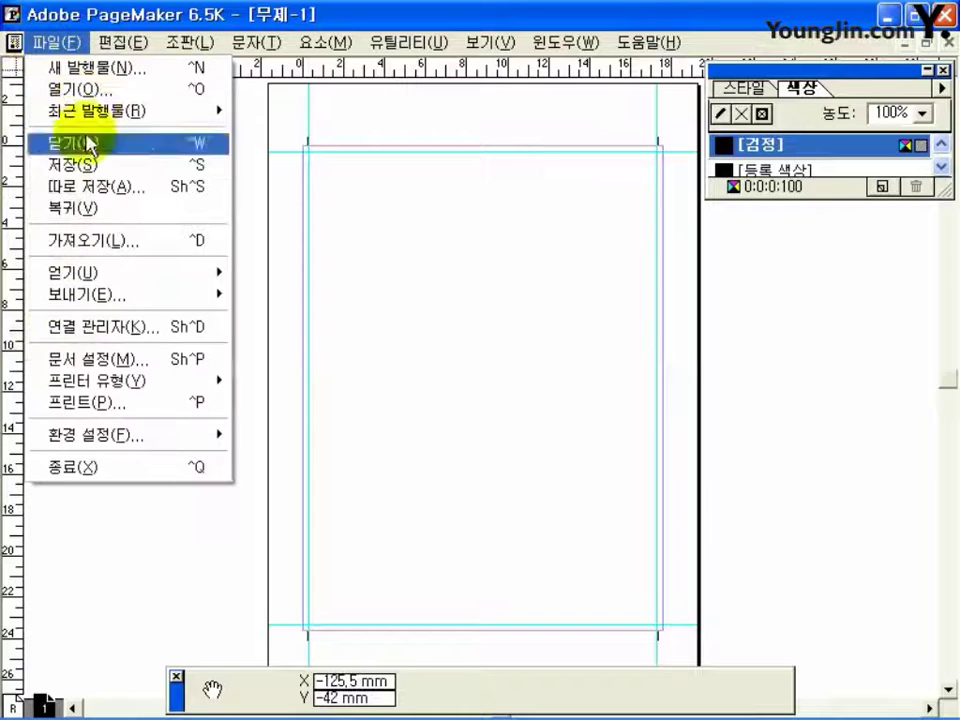
{"action": "left_click", "coordinate": [80, 250]}
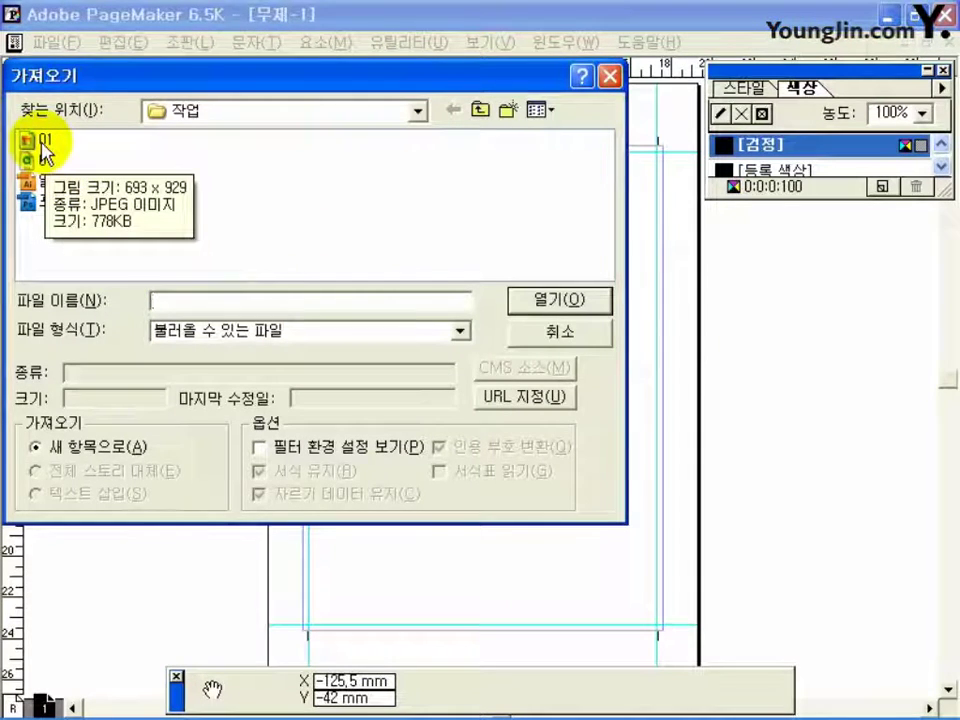
{"action": "left_click", "coordinate": [42, 146]}
{"action": "double_click", "coordinate": [42, 146]}
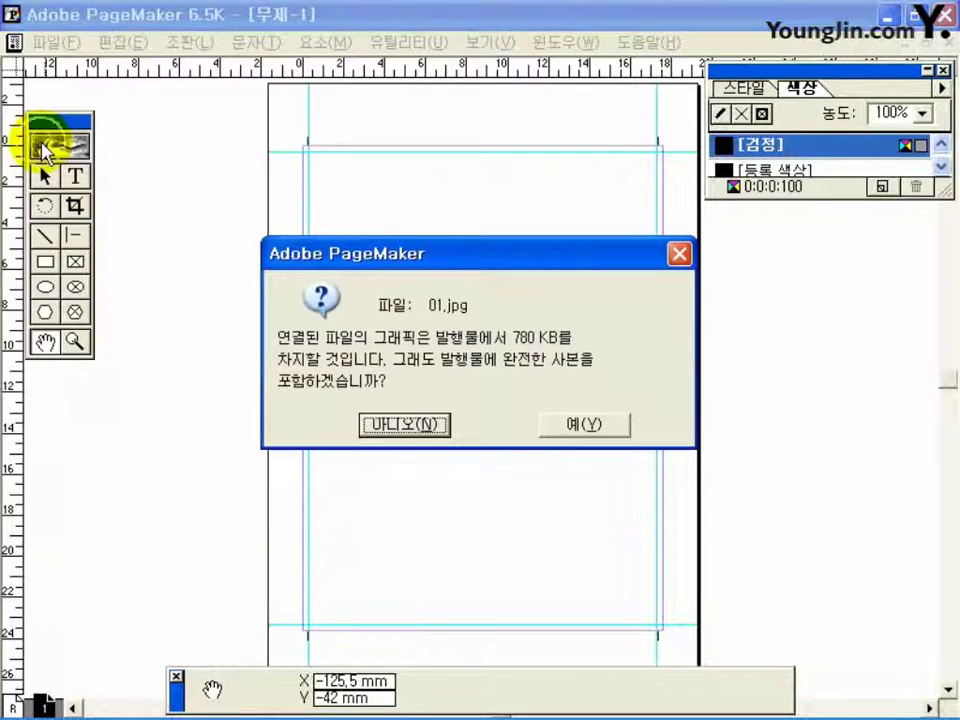
{"action": "left_click", "coordinate": [381, 430]}
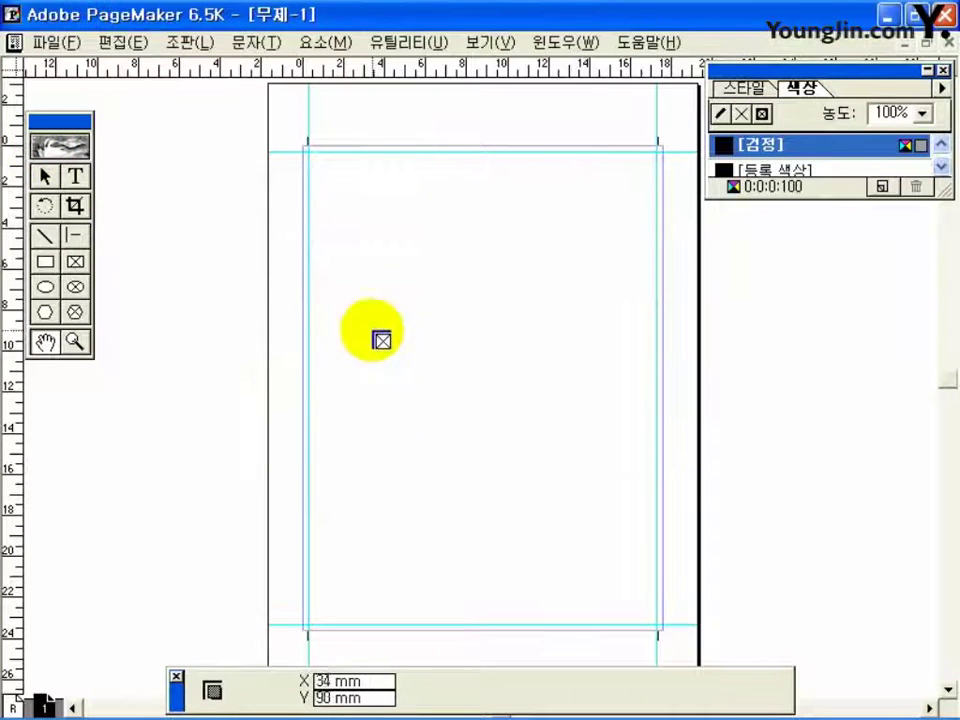
{"action": "left_click", "coordinate": [305, 150]}
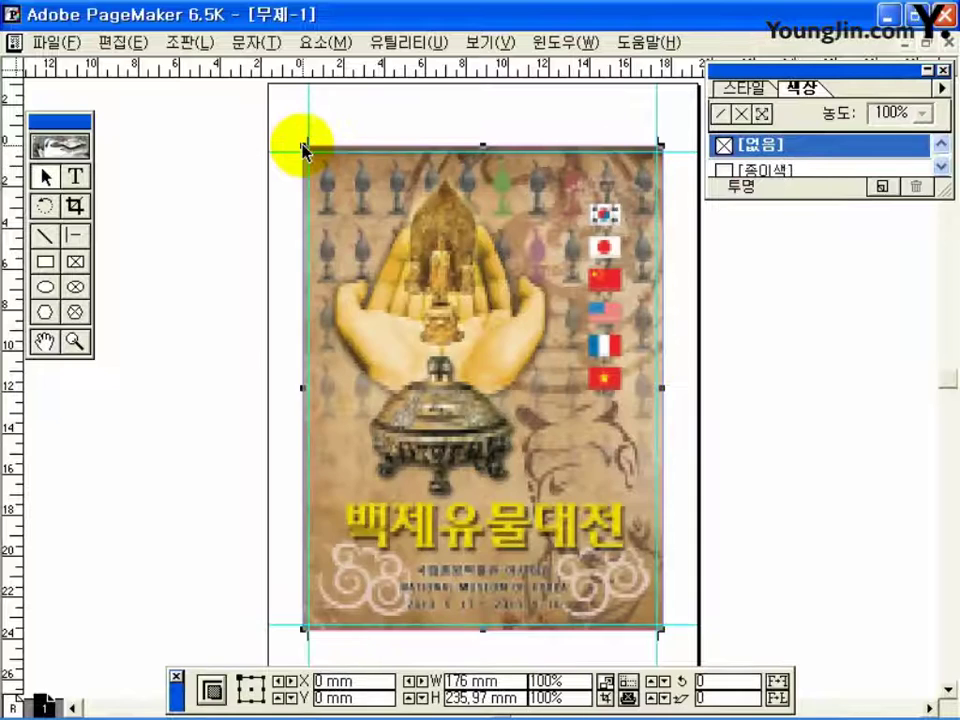
{"action": "double_click", "coordinate": [470, 681]}
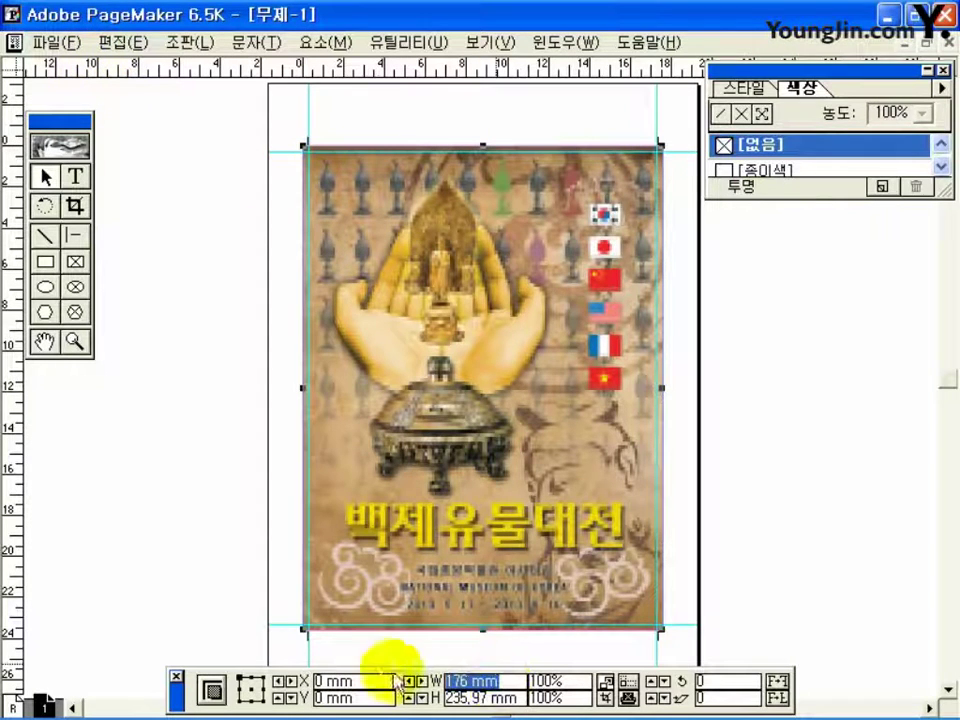
{"action": "type", "text": "1"}
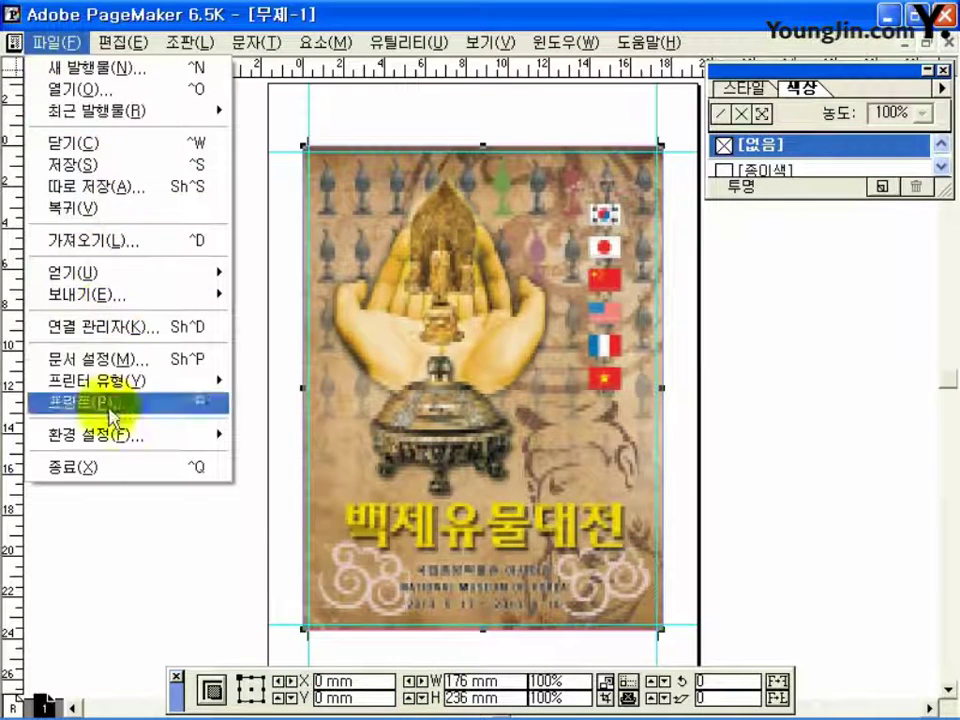
Step: Change the graphics display preference to high resolution (고해상도)
{"action": "mouse_move", "coordinate": [120, 435]}
{"action": "left_click", "coordinate": [296, 440]}
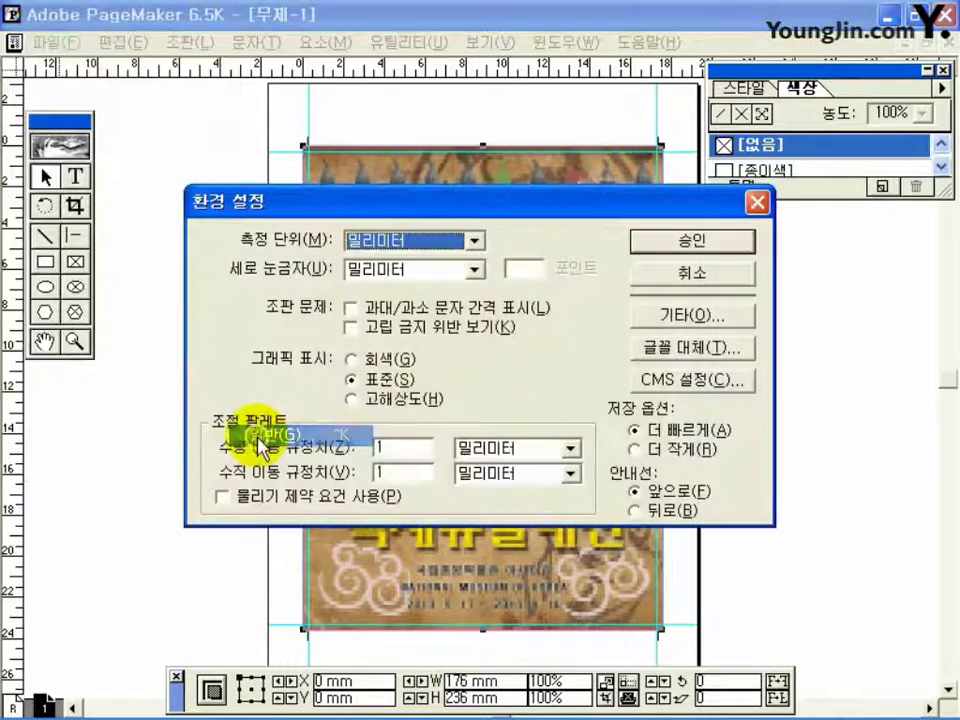
{"action": "left_click", "coordinate": [359, 402]}
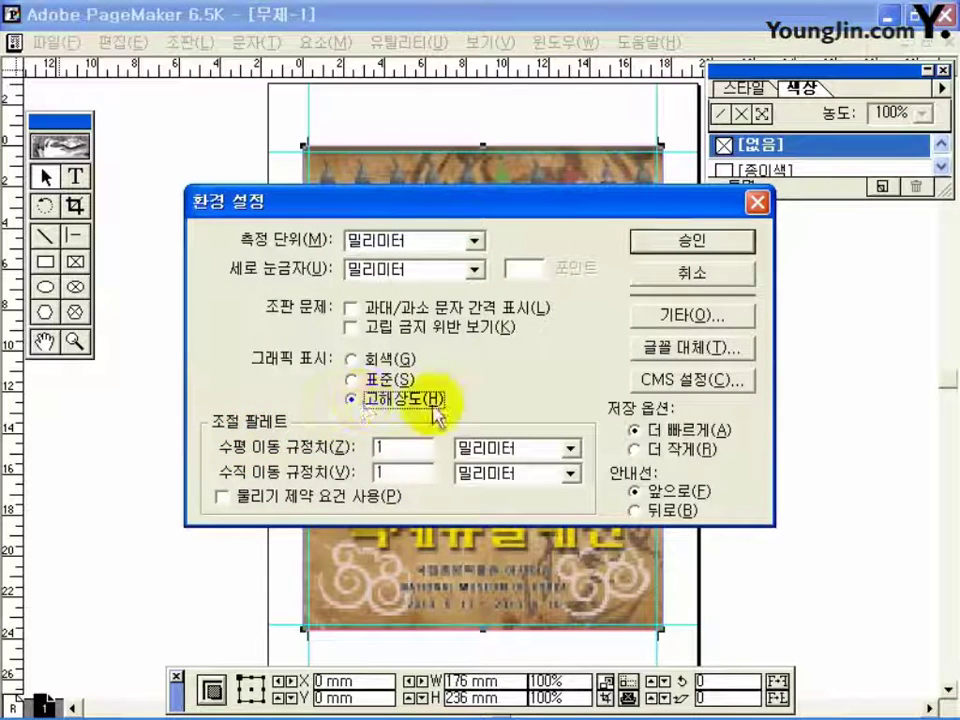
{"action": "left_click", "coordinate": [692, 242]}
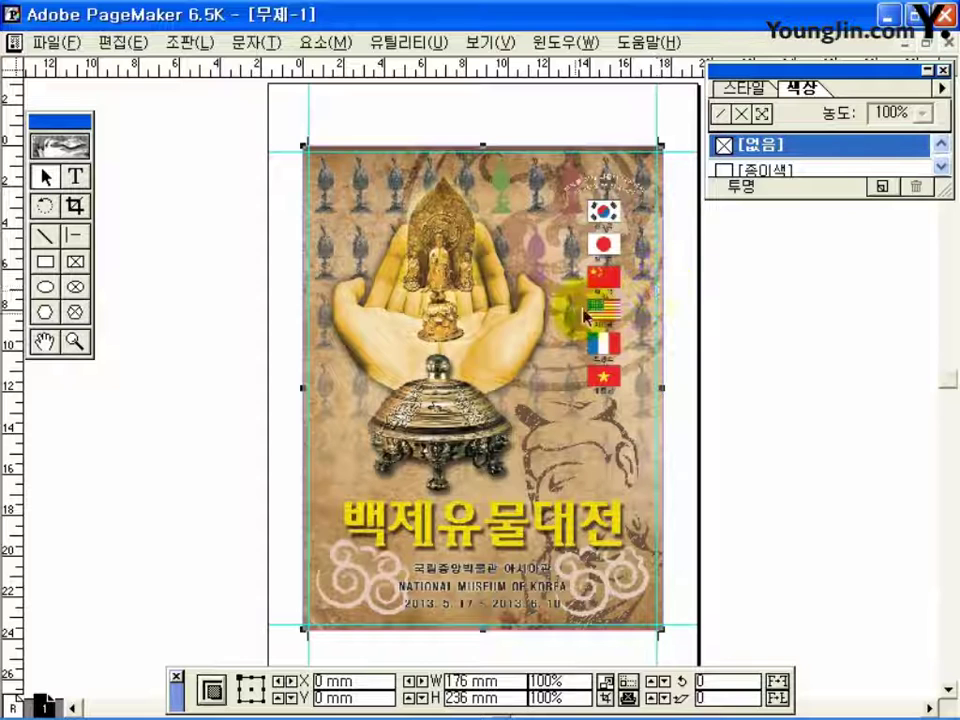
Step: Add the text "01" just below the poster's lower-left corner, beside the vertical crop mark
{"action": "left_click", "coordinate": [75, 342]}
{"action": "left_click", "coordinate": [300, 624]}
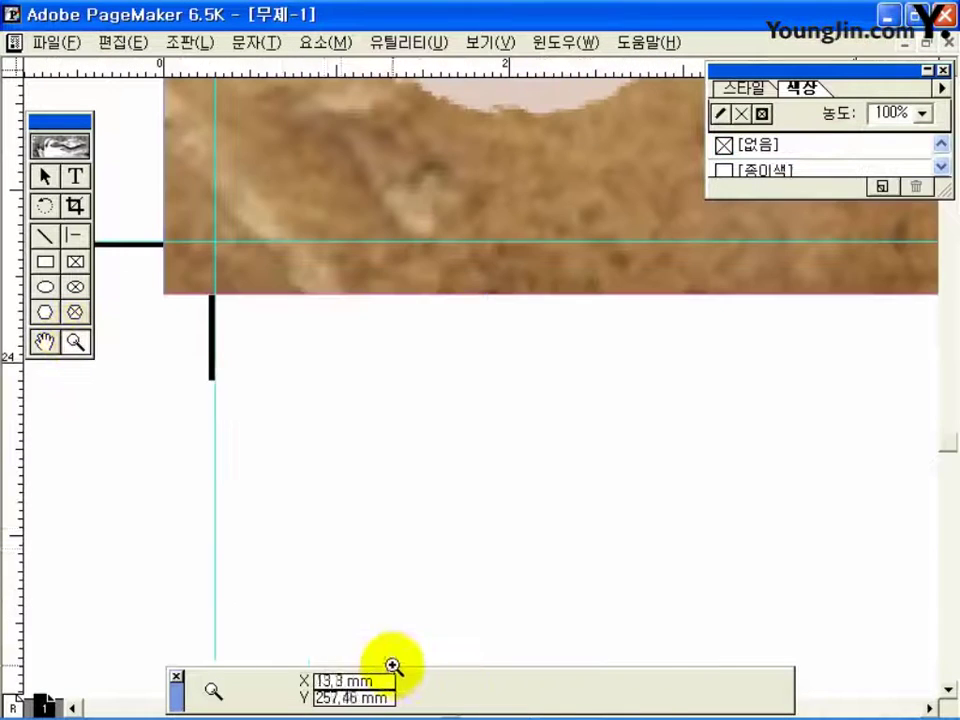
{"action": "left_click", "coordinate": [247, 370]}
{"action": "type", "text": "01"}
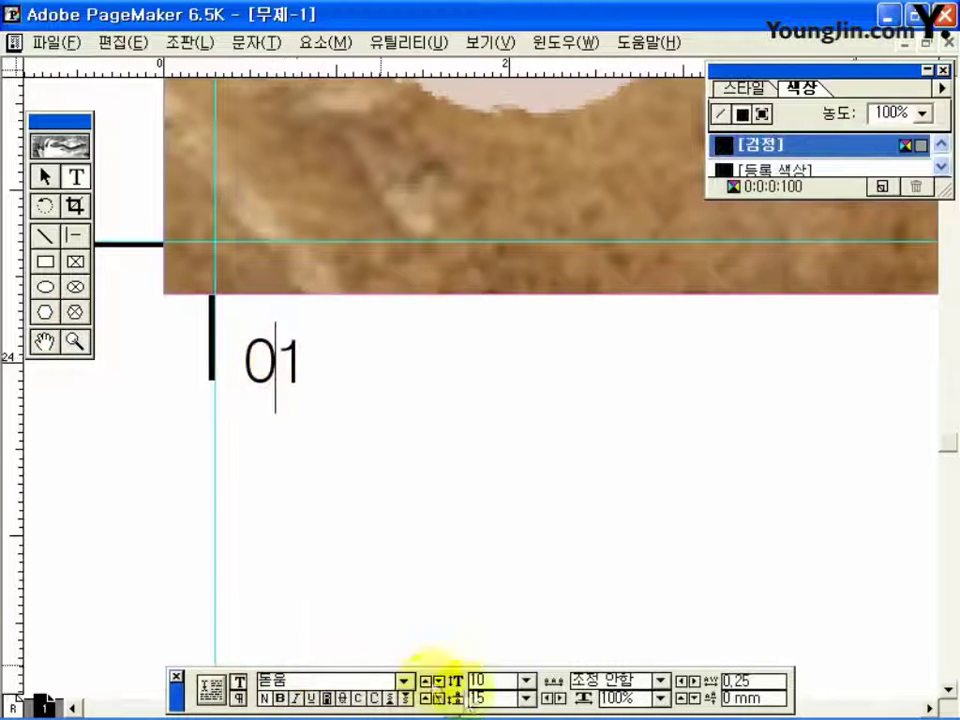
{"action": "left_click_drag", "start_coordinate": [302, 368], "coordinate": [258, 358]}
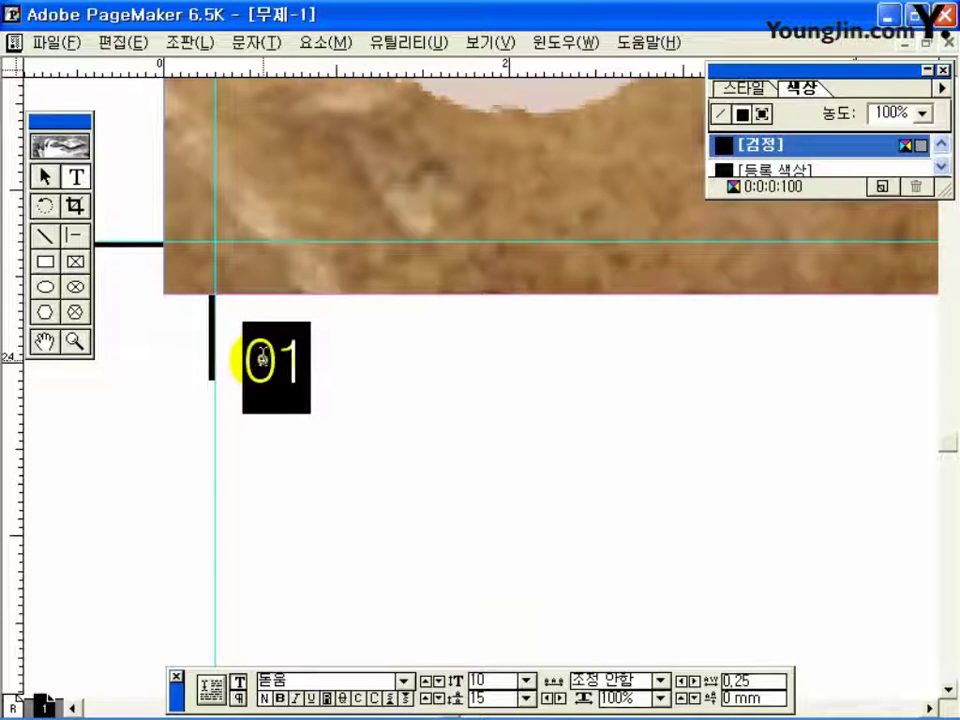
{"action": "left_click", "coordinate": [272, 363]}
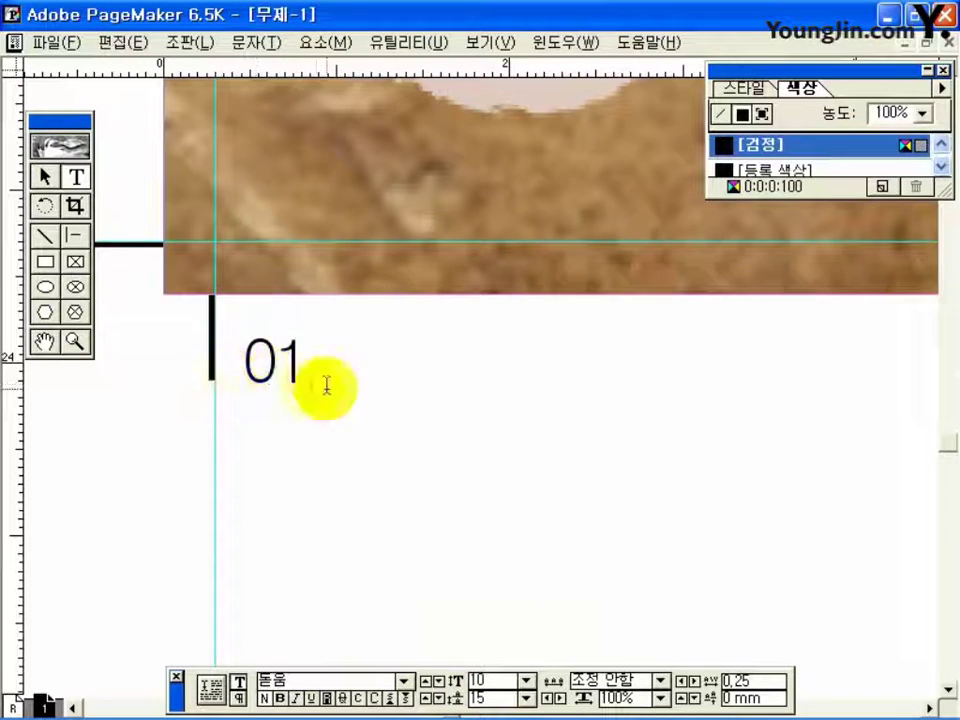
{"action": "left_click", "coordinate": [45, 345]}
{"action": "key", "text": "ctrl+0"}
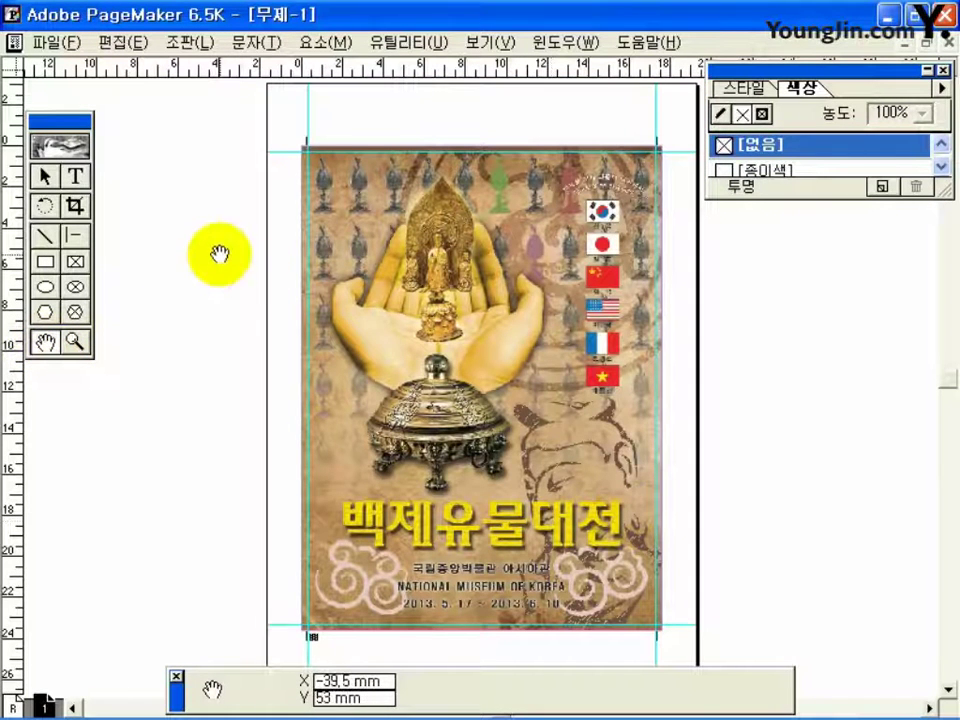
Step: Save the publication as 01 in the 작업 folder
{"action": "left_click", "coordinate": [45, 42]}
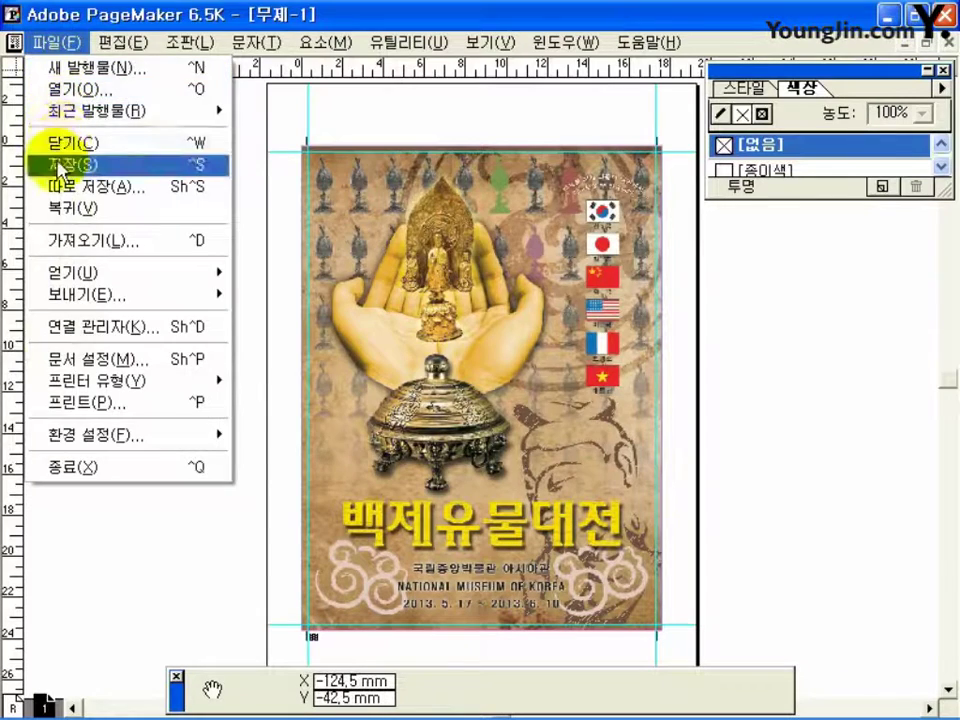
{"action": "left_click", "coordinate": [58, 167]}
{"action": "type", "text": "01"}
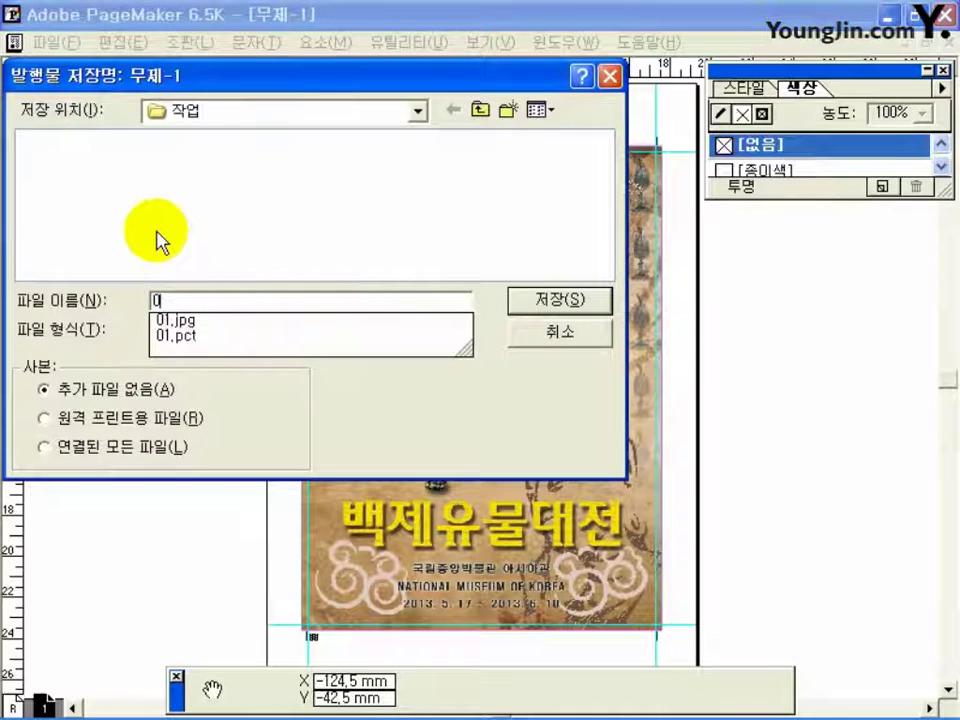
{"action": "left_click", "coordinate": [540, 303]}
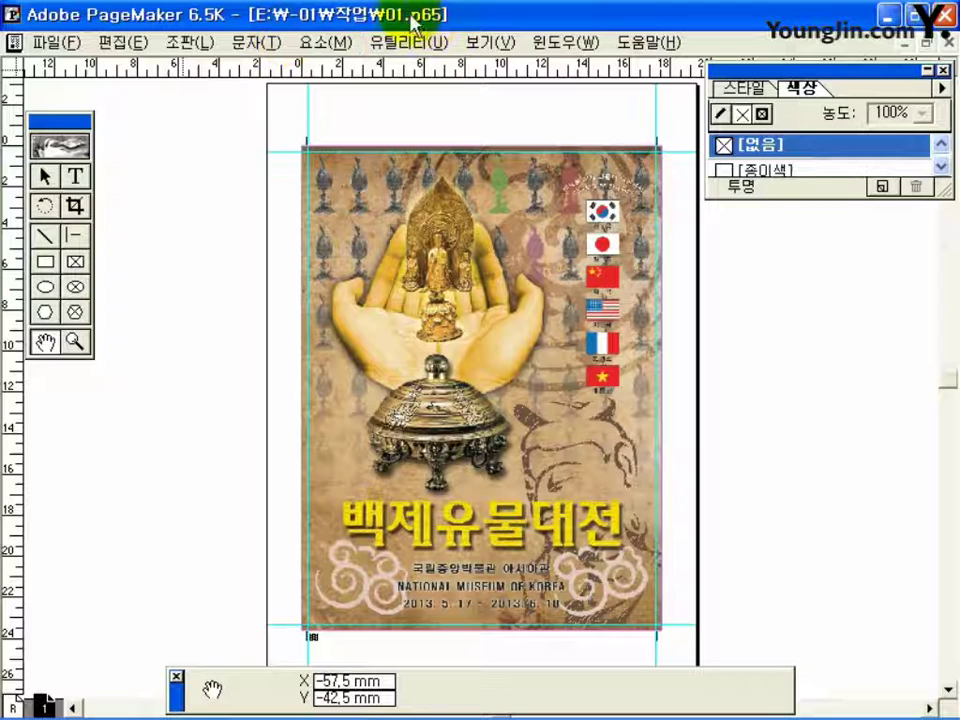
{"action": "left_click", "coordinate": [62, 43]}
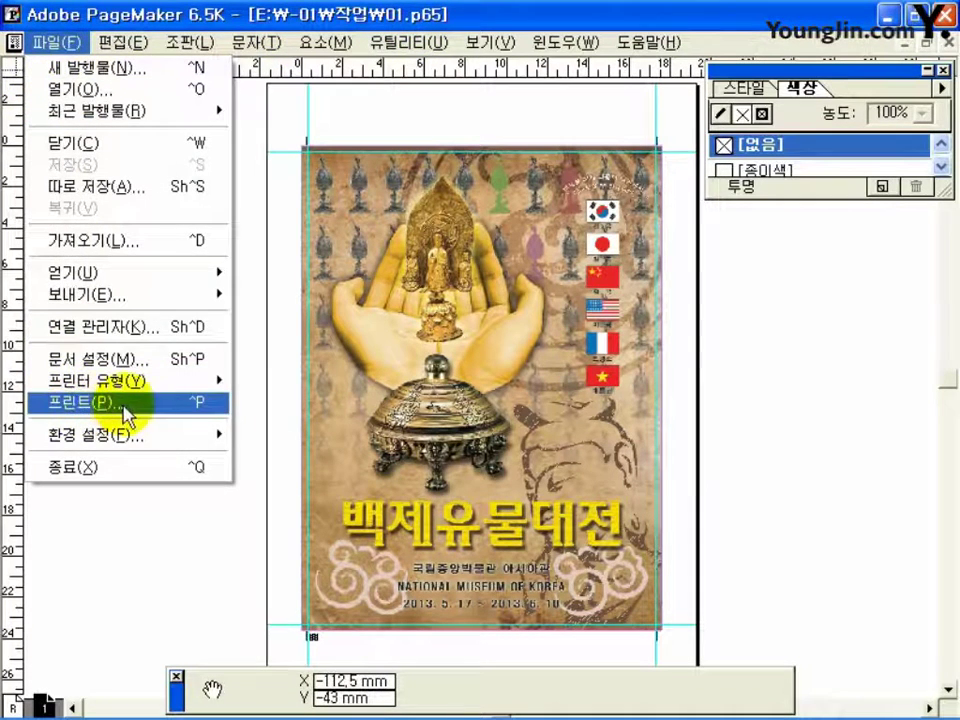
{"action": "left_click", "coordinate": [260, 284]}
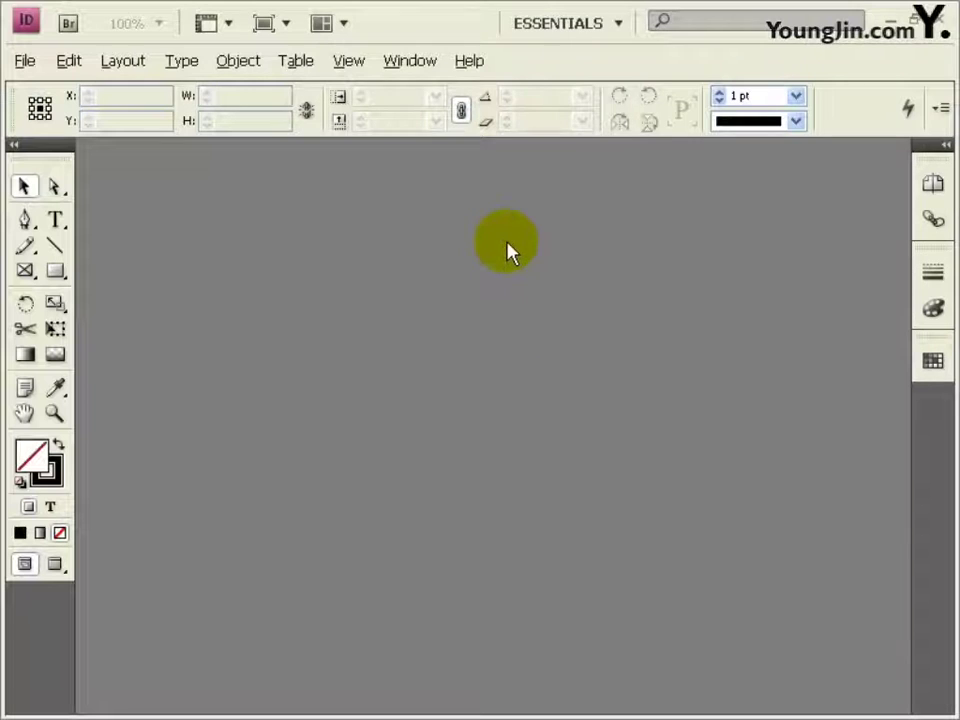
Step: In InDesign, create a one-page A4 document without facing pages, with 30.5 mm top and bottom and 17 mm left and right margins
{"action": "key", "text": "ctrl+n"}
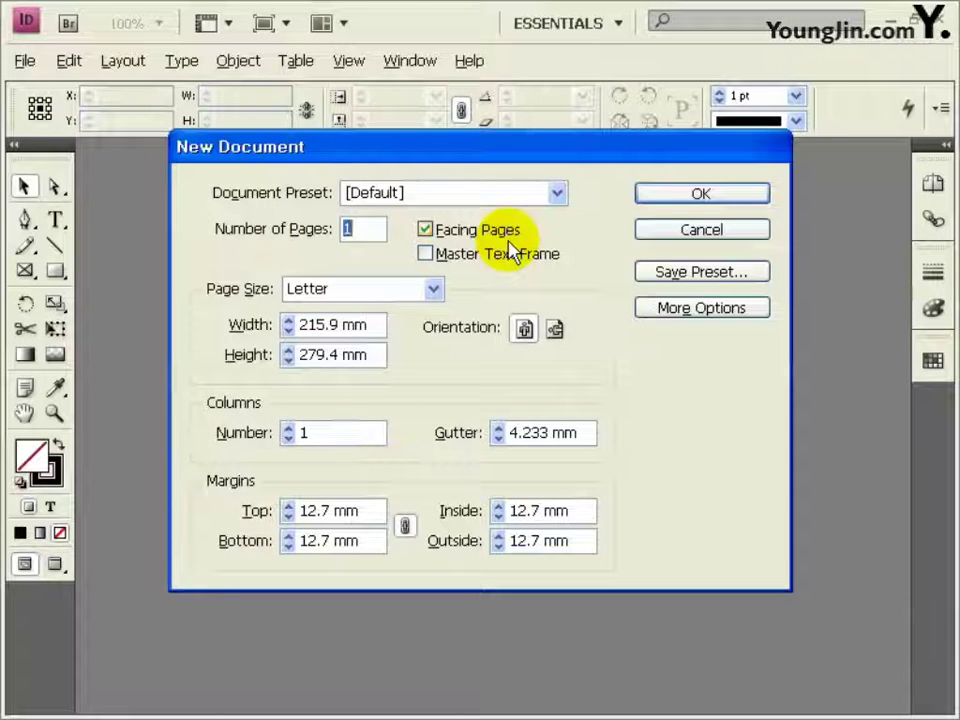
{"action": "left_click", "coordinate": [426, 231]}
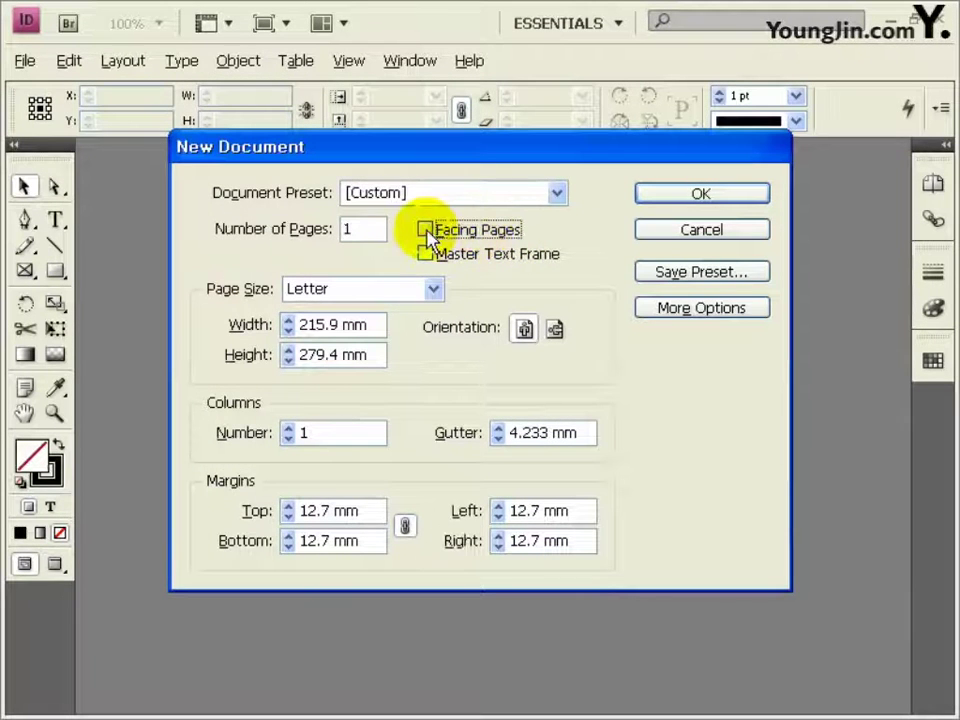
{"action": "left_click", "coordinate": [432, 290]}
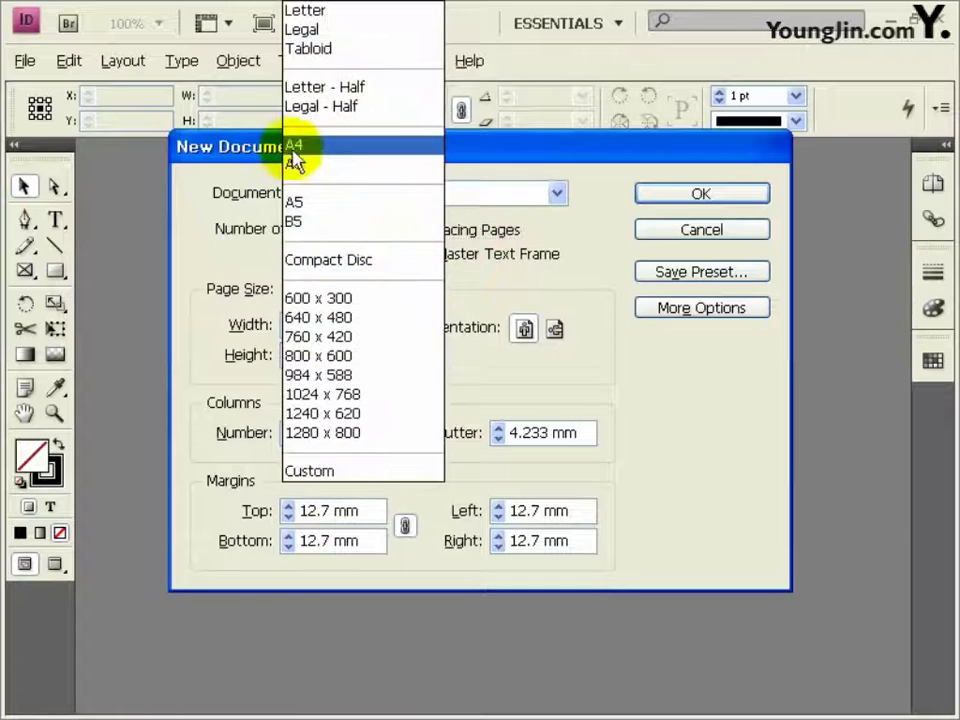
{"action": "left_click", "coordinate": [293, 150]}
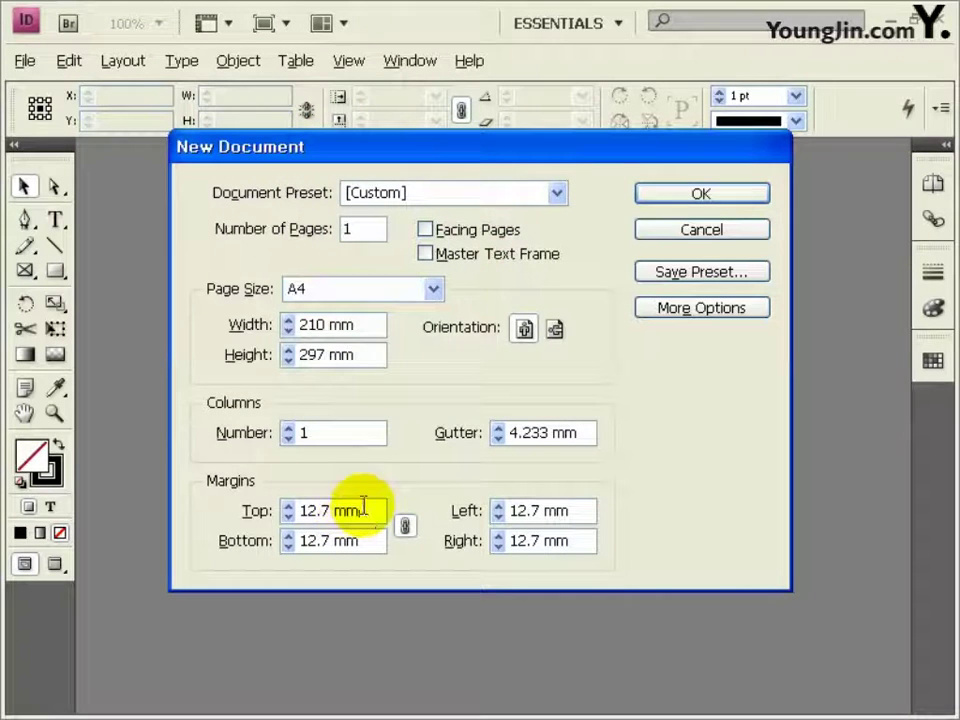
{"action": "left_click_drag", "start_coordinate": [363, 508], "coordinate": [298, 511]}
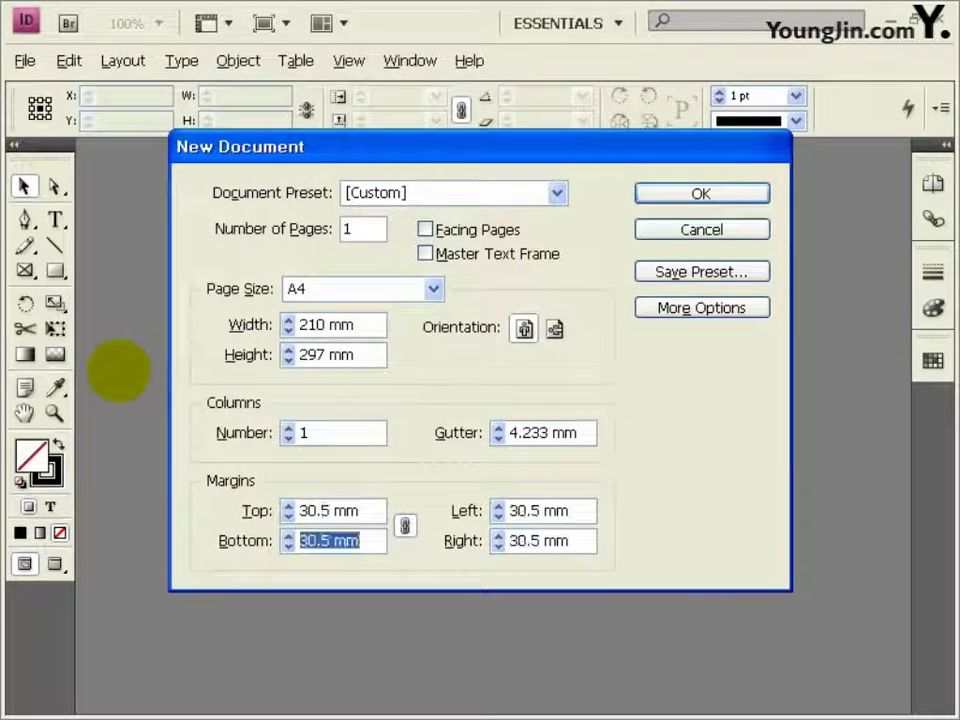
{"action": "left_click", "coordinate": [405, 526]}
{"action": "left_click", "coordinate": [571, 511]}
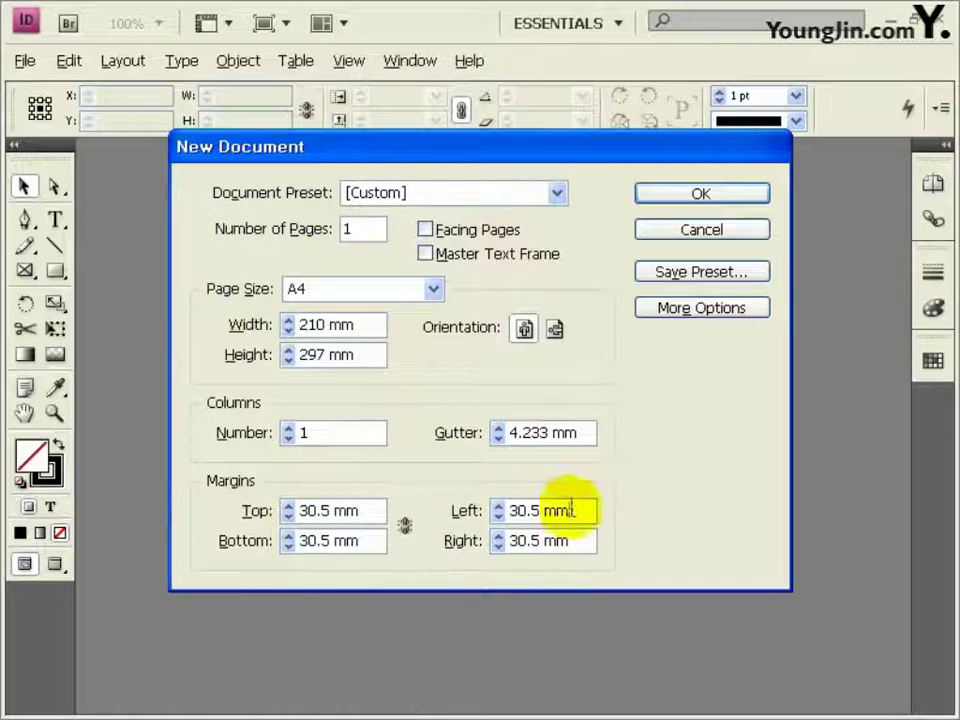
{"action": "left_click_drag", "start_coordinate": [571, 511], "coordinate": [510, 511]}
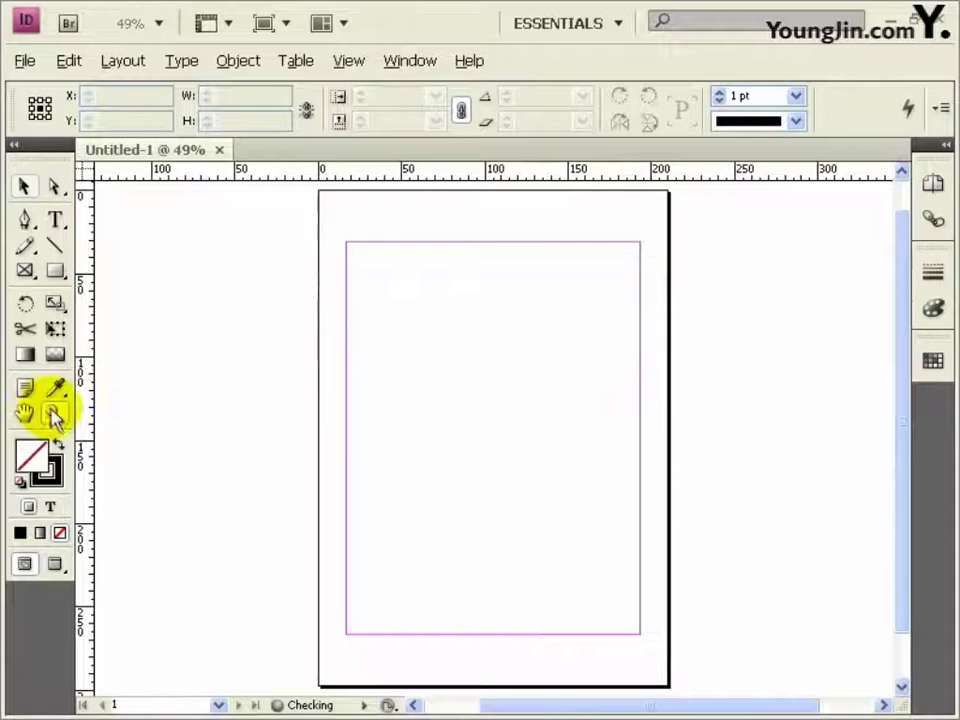
Step: Set the InDesign document's ruler zero point at the upper-left corner of the page margins
{"action": "left_click", "coordinate": [54, 413]}
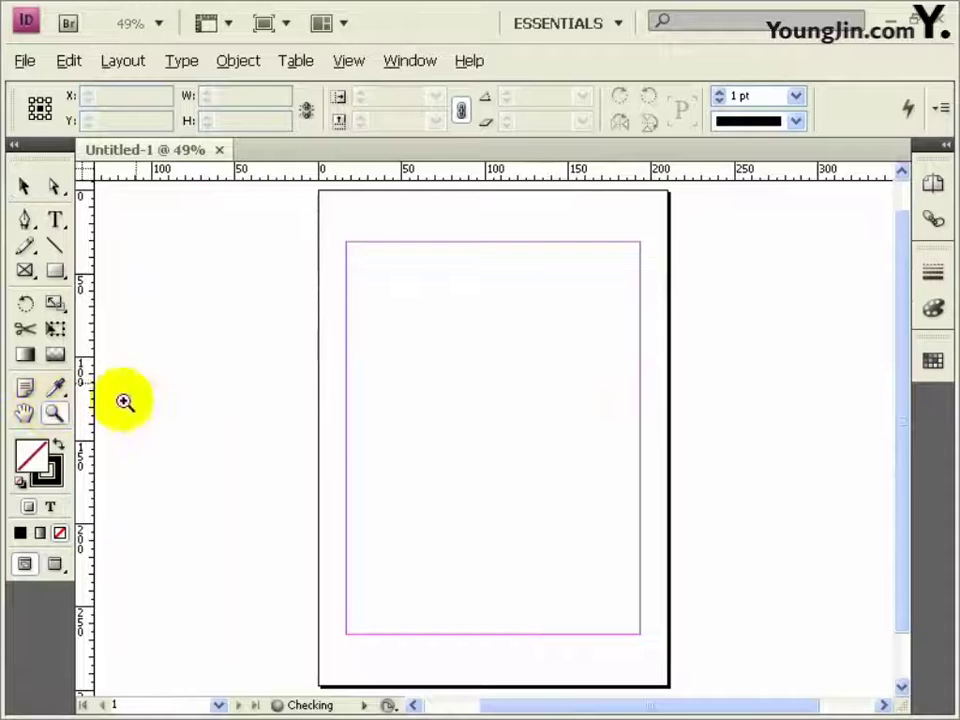
{"action": "left_click_drag", "start_coordinate": [308, 212], "coordinate": [388, 284]}
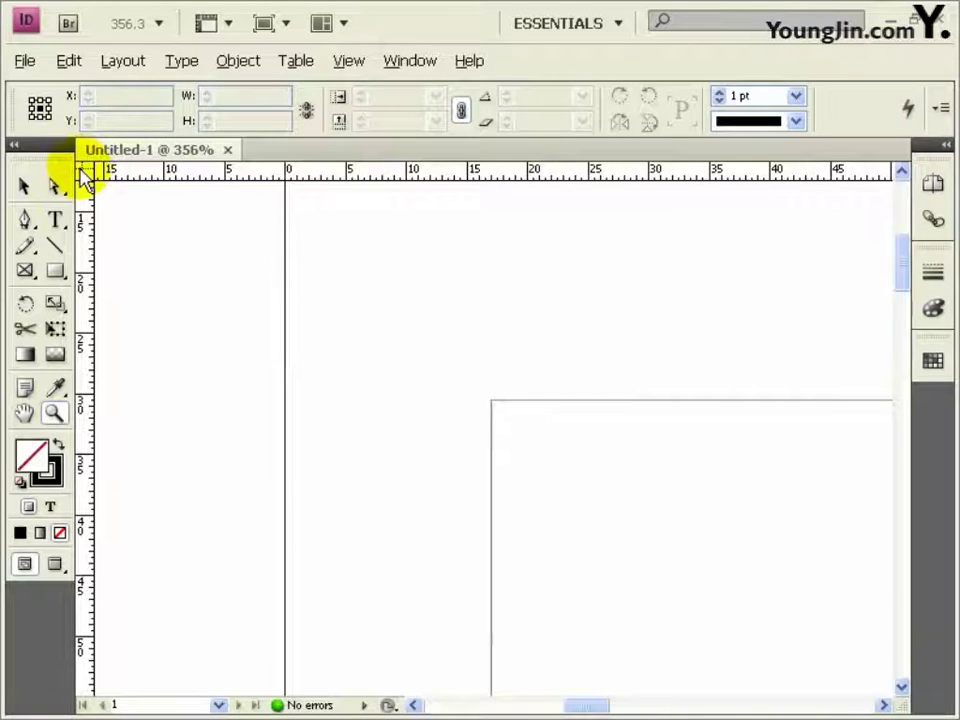
{"action": "left_click_drag", "start_coordinate": [84, 176], "coordinate": [493, 404]}
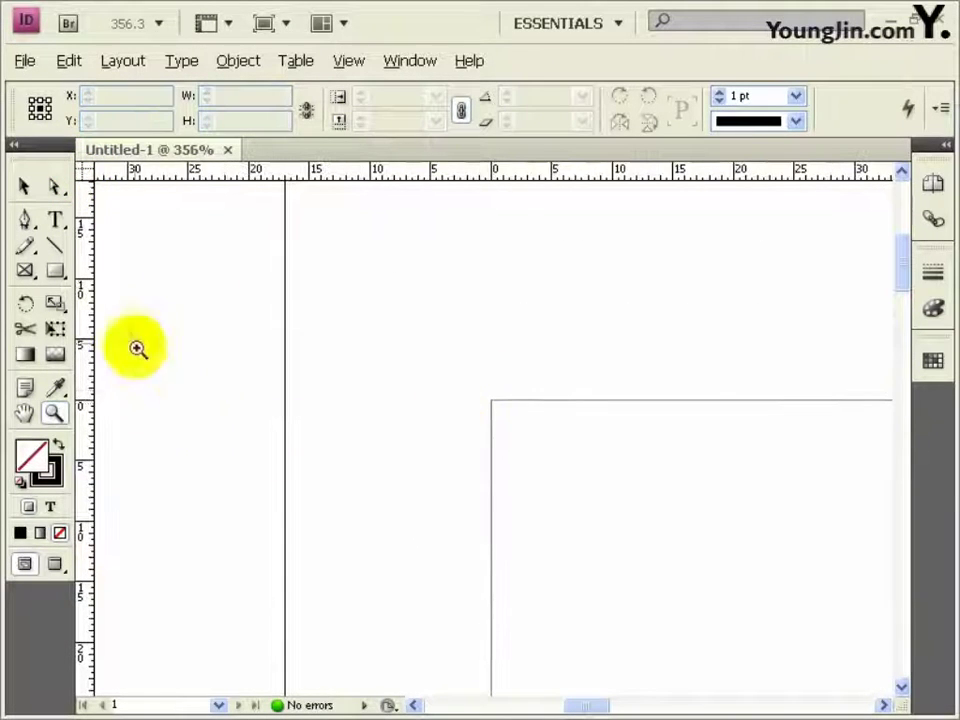
Step: Place vertical ruler guides at 3 mm and 173 mm and horizontal guides at 3 mm and 233 mm, inside the margin edges
{"action": "left_click_drag", "start_coordinate": [86, 320], "coordinate": [527, 300]}
{"action": "left_click_drag", "start_coordinate": [530, 178], "coordinate": [536, 440]}
{"action": "double_click", "coordinate": [118, 120]}
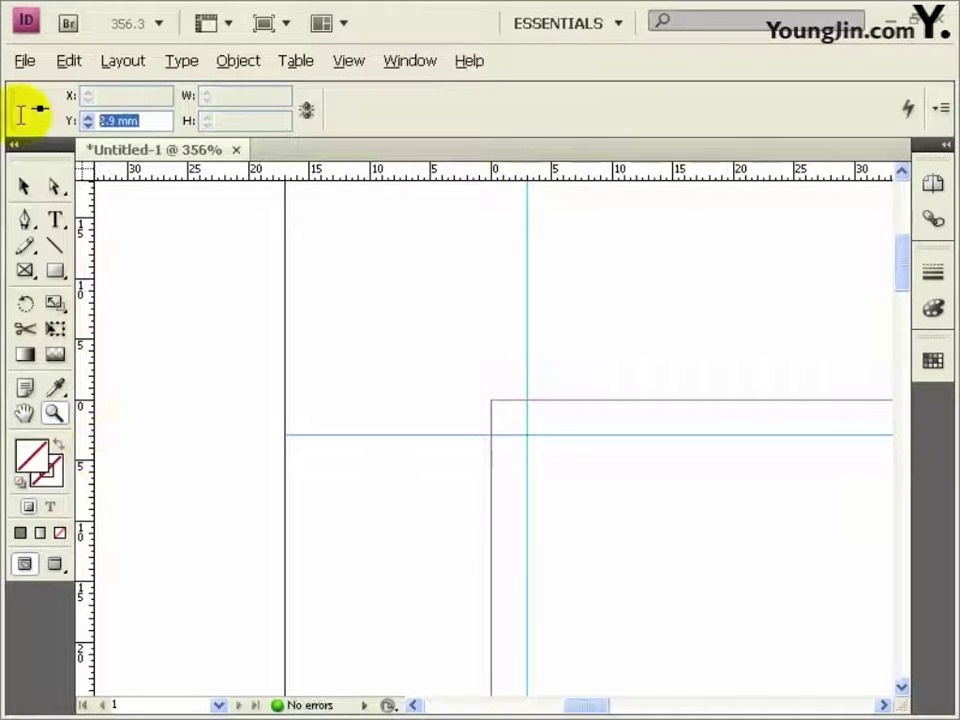
{"action": "key", "text": "Return"}
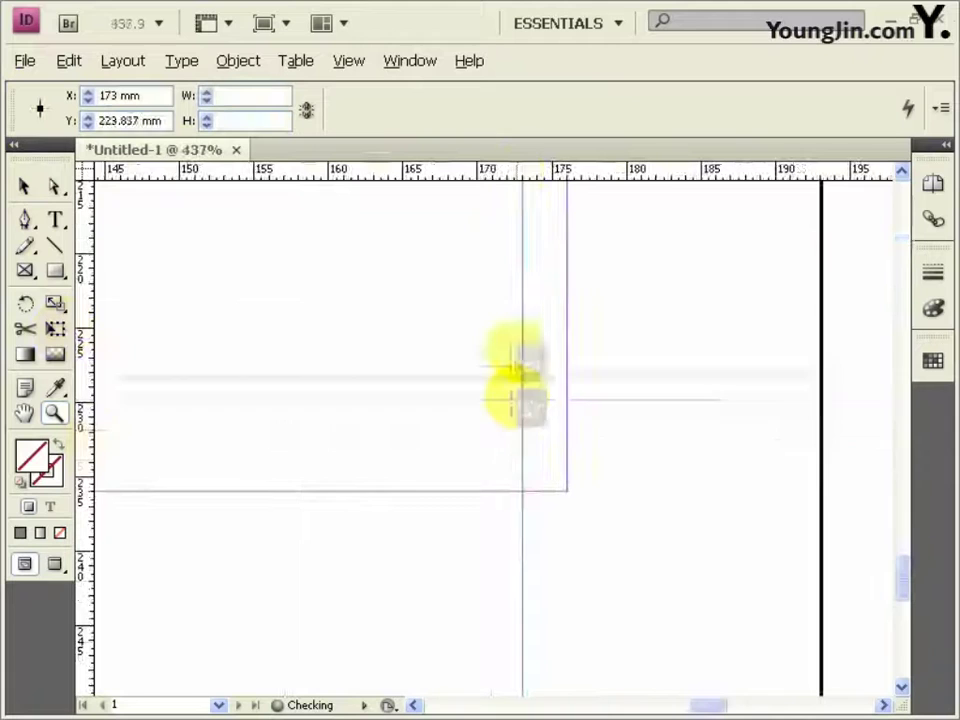
{"action": "left_click_drag", "start_coordinate": [514, 392], "coordinate": [516, 447]}
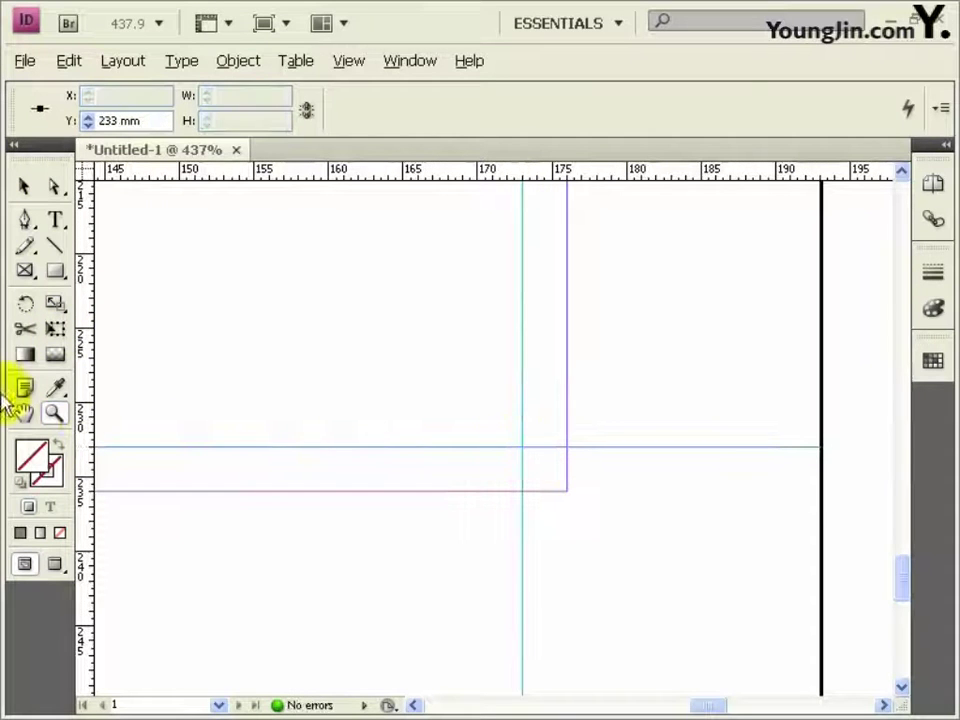
{"action": "double_click", "coordinate": [25, 413]}
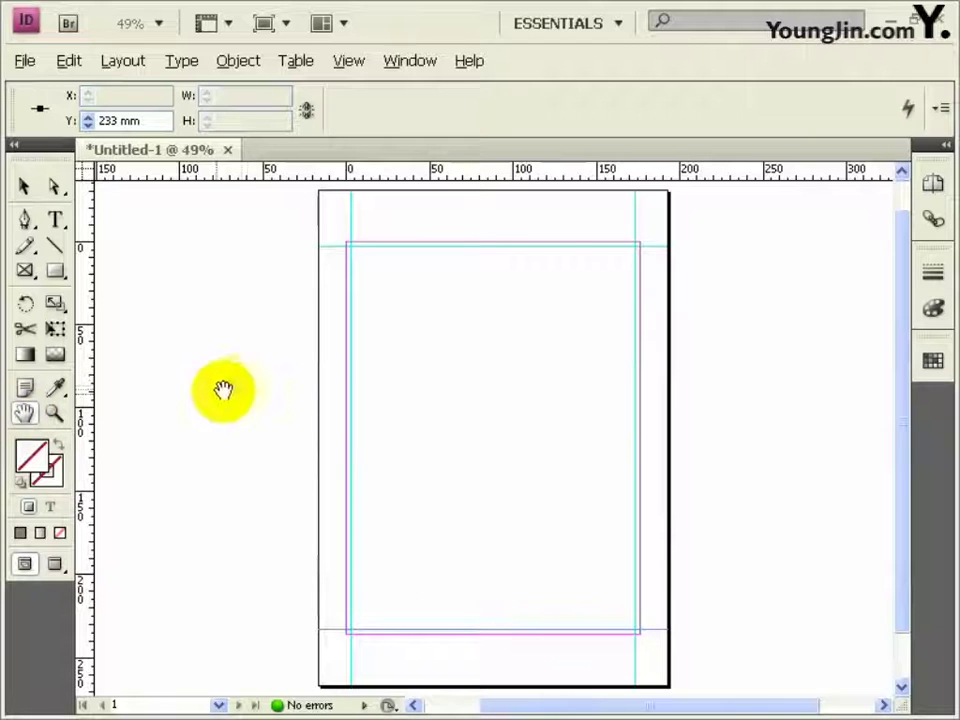
{"action": "left_click", "coordinate": [54, 413]}
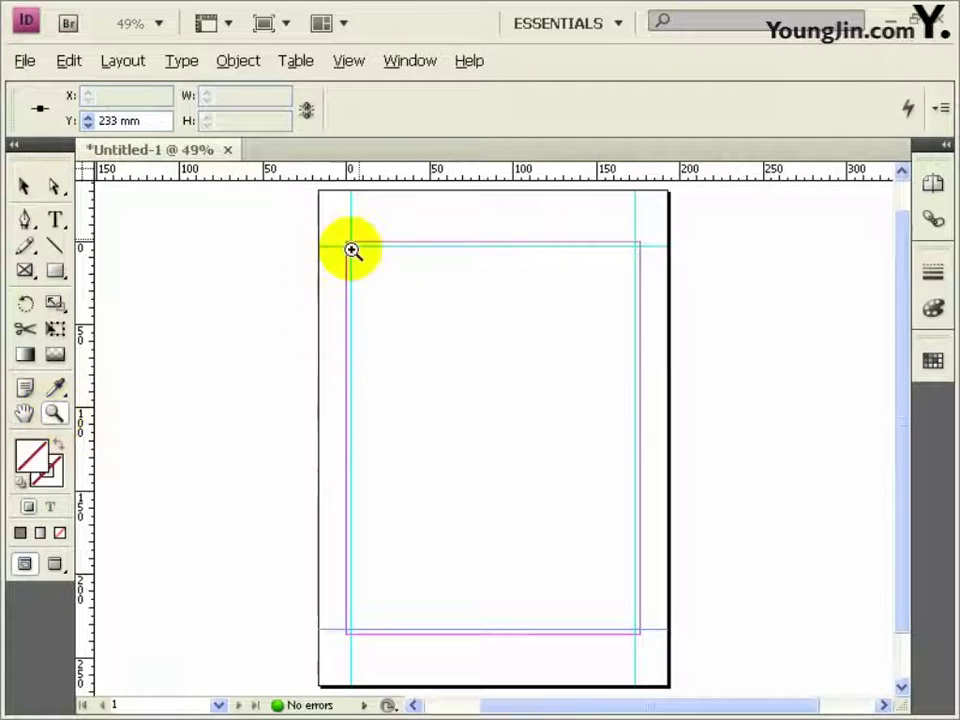
Step: Draw two 5 mm crop mark lines outside the page's upper-left margin corner, along the vertical and horizontal 3 mm guides
{"action": "left_click_drag", "start_coordinate": [335, 228], "coordinate": [381, 281]}
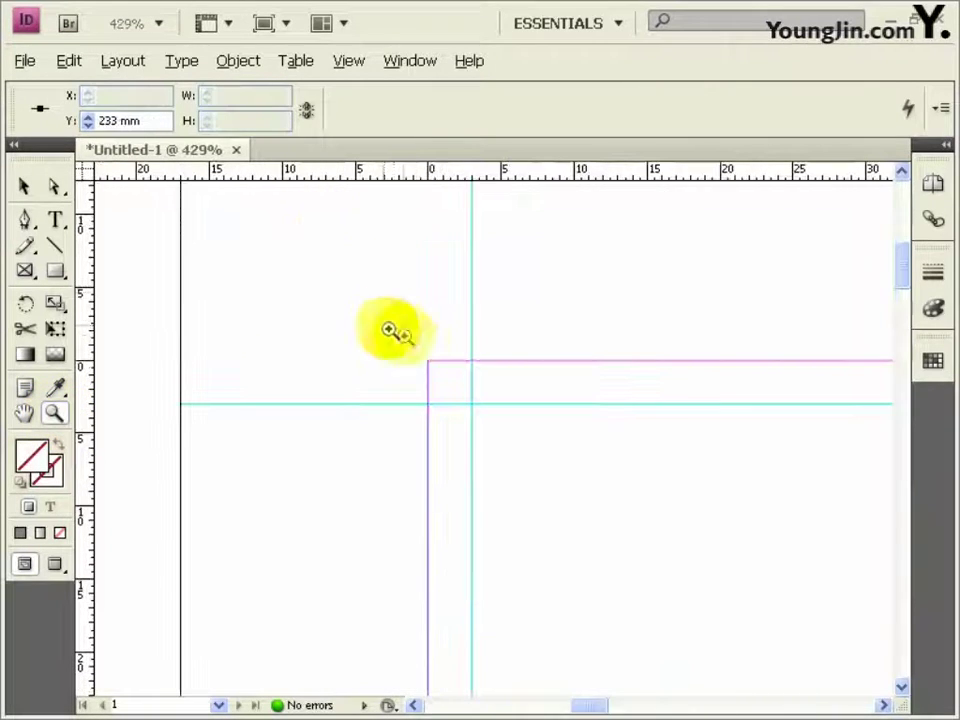
{"action": "left_click", "coordinate": [60, 246]}
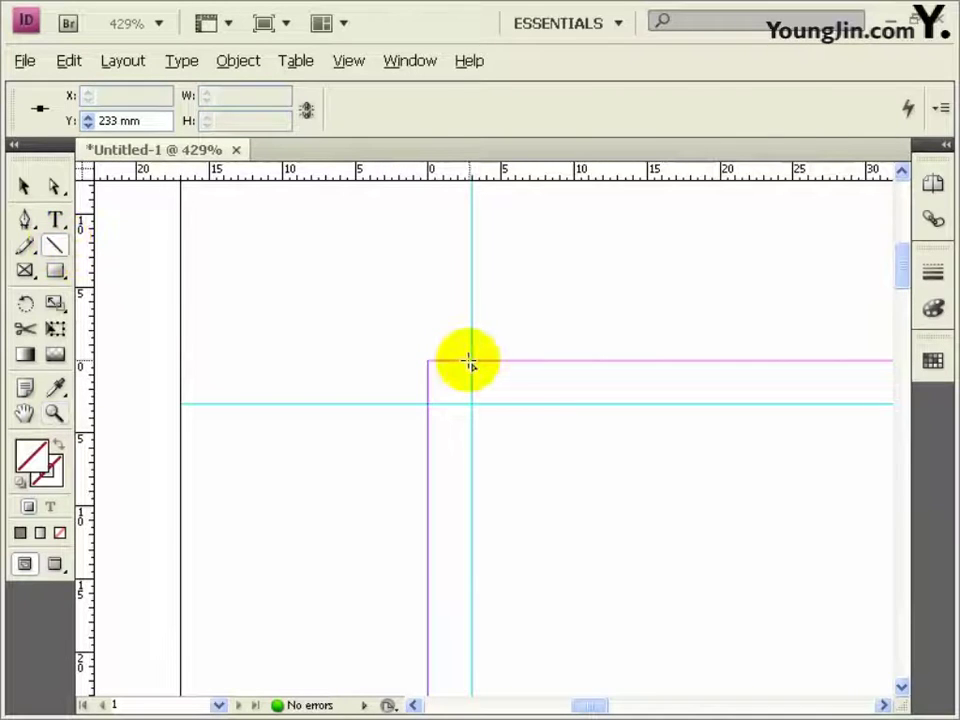
{"action": "mouse_move", "coordinate": [468, 362]}
{"action": "left_mouse_down"}
{"action": "mouse_move", "coordinate": [470, 275]}
{"action": "mouse_move", "coordinate": [471, 294]}
{"action": "left_mouse_up"}
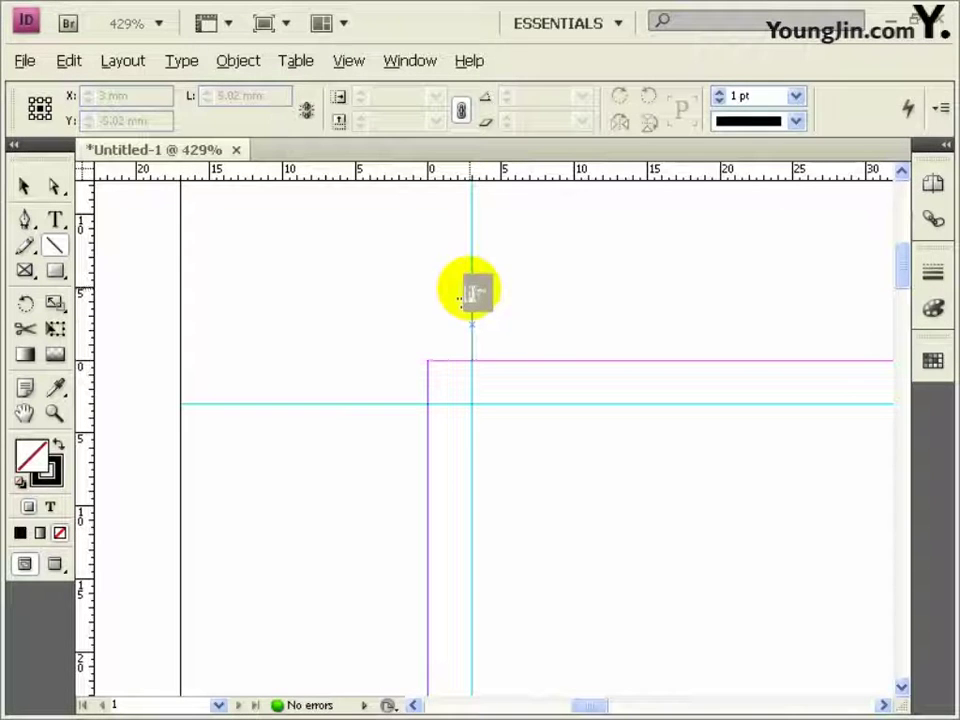
{"action": "left_click_drag", "start_coordinate": [472, 292], "coordinate": [472, 292]}
{"action": "double_click", "coordinate": [245, 95]}
{"action": "type", "text": "5"}
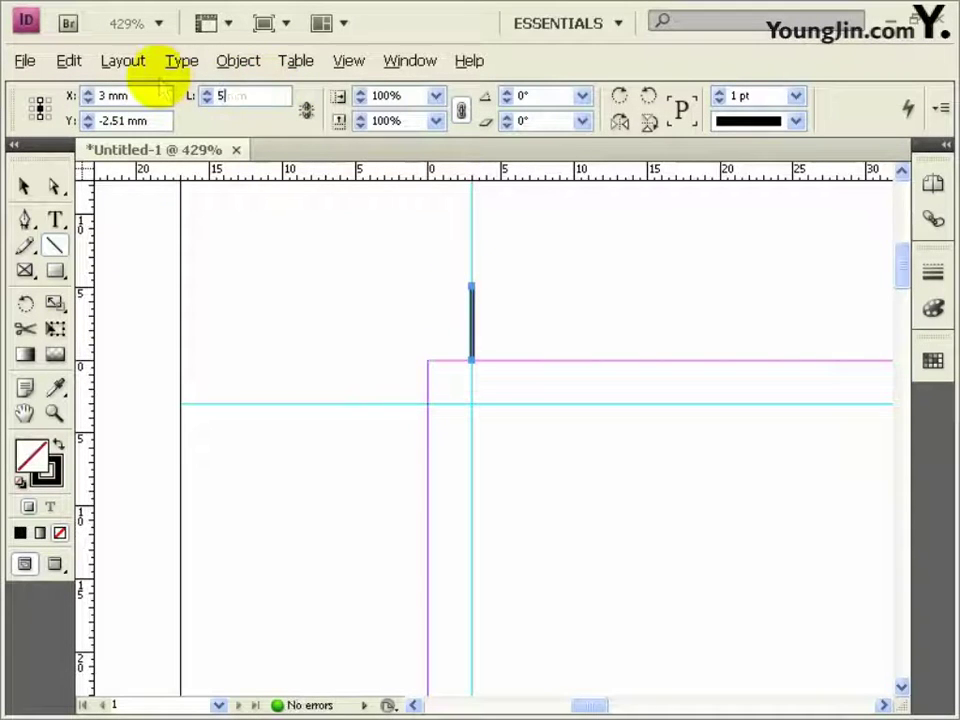
{"action": "key", "text": "Return"}
{"action": "left_click", "coordinate": [375, 405]}
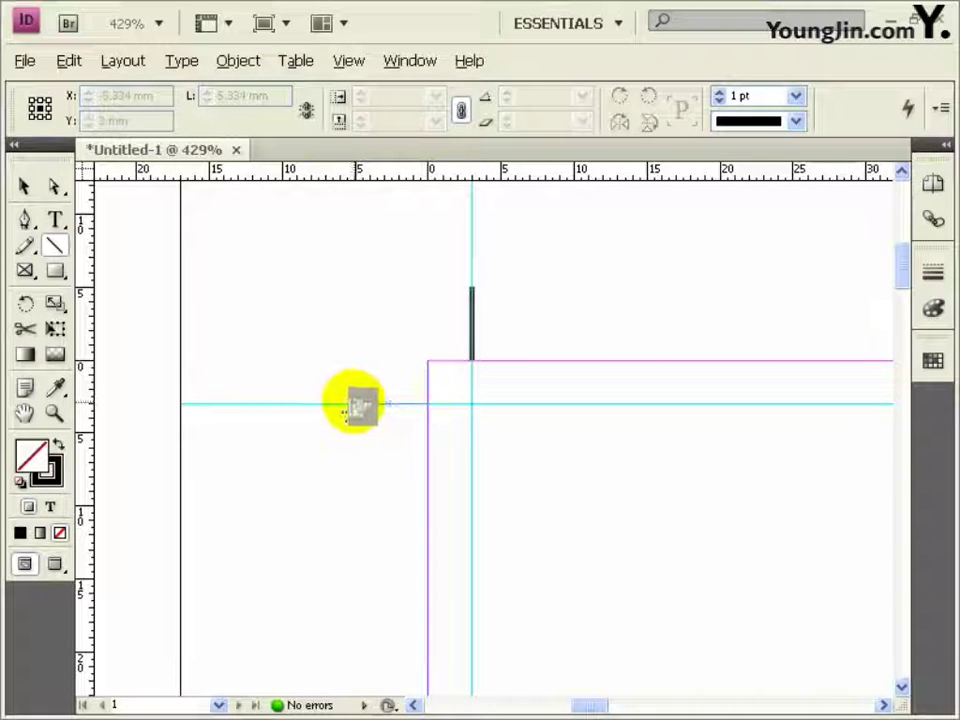
{"action": "left_click_drag", "start_coordinate": [358, 405], "coordinate": [357, 403]}
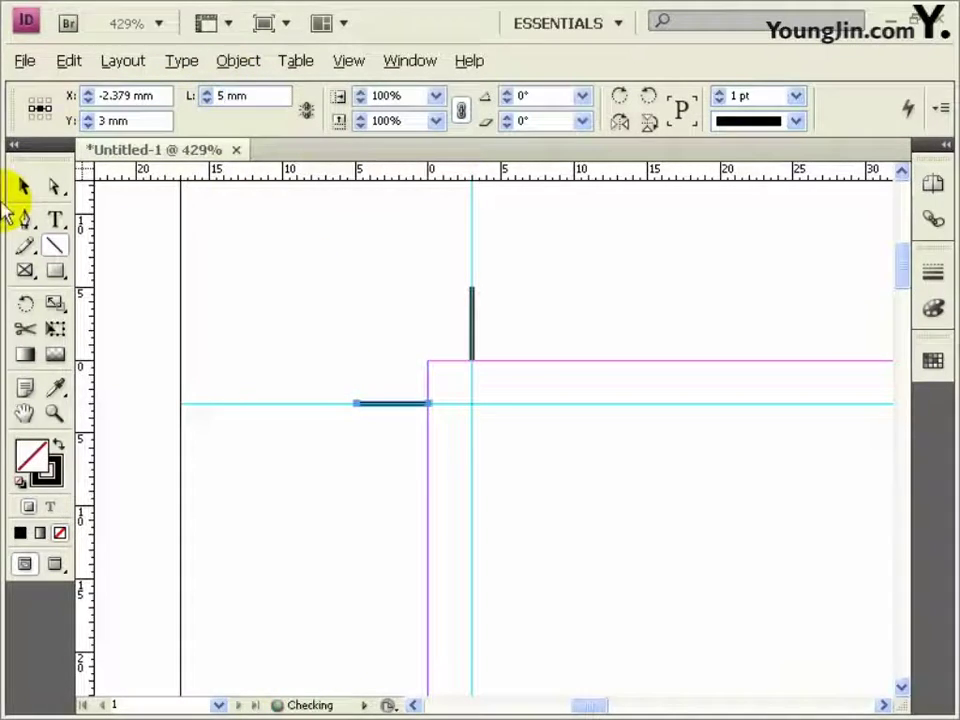
Step: Align the two upper-left crop marks so their edges sit exactly against the 3 mm guides
{"action": "left_click", "coordinate": [24, 186]}
{"action": "left_click", "coordinate": [291, 229], "text": "ctrl"}
{"action": "left_click", "coordinate": [623, 429]}
{"action": "left_click", "coordinate": [550, 540]}
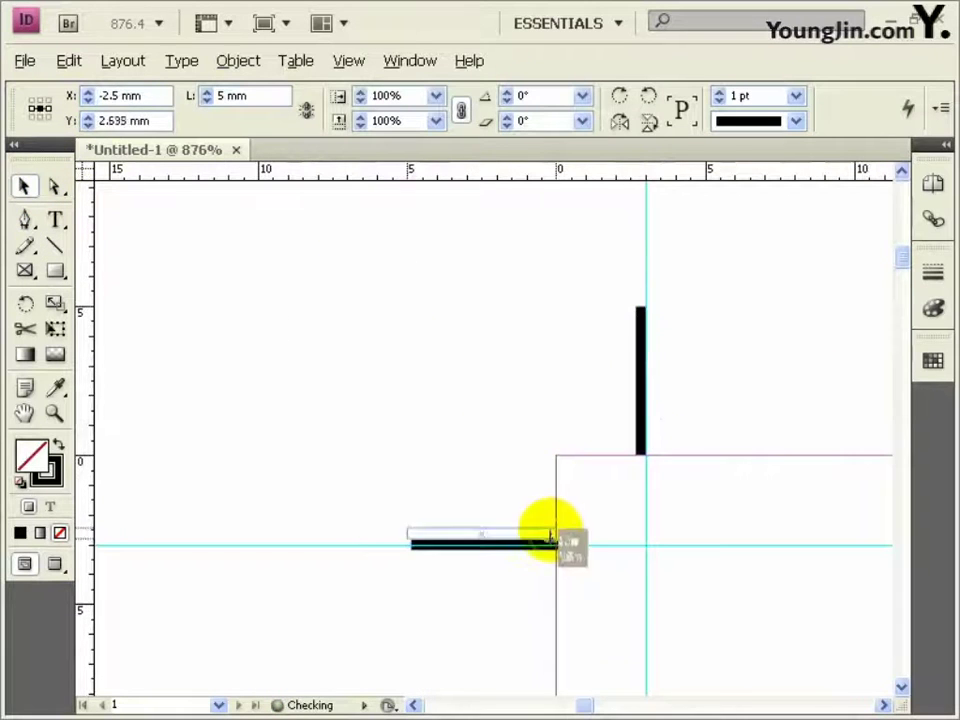
{"action": "left_click_drag", "start_coordinate": [550, 540], "coordinate": [551, 546]}
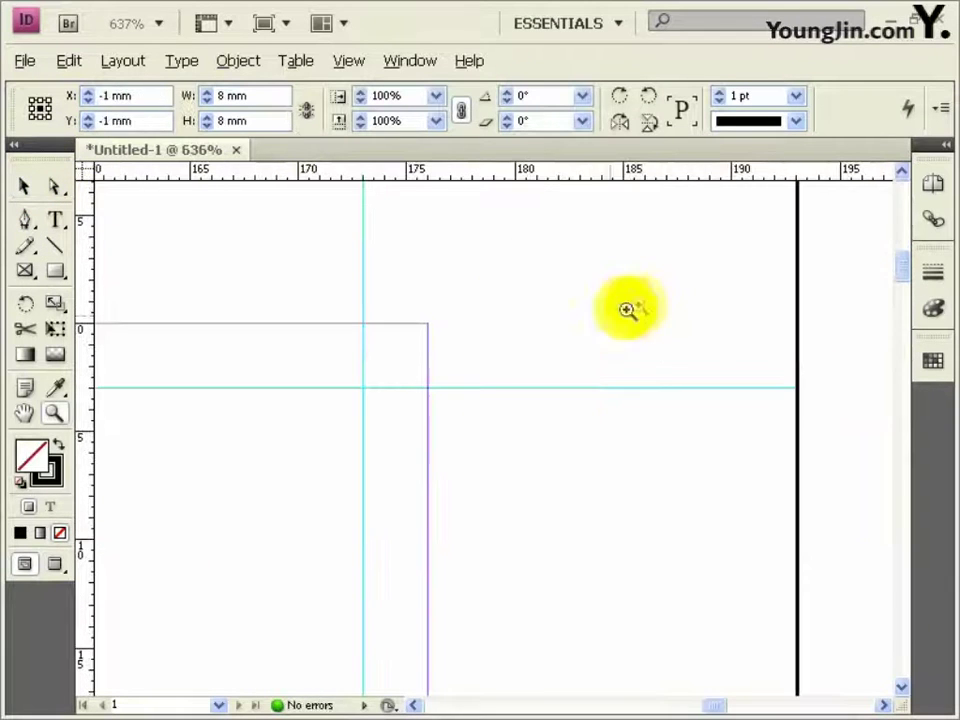
Step: Paste a copy of the crop mark pair, rotate it 90° clockwise, and fit it to the guides at the upper-right margin corner
{"action": "key", "text": "ctrl+v"}
{"action": "left_click", "coordinate": [619, 121]}
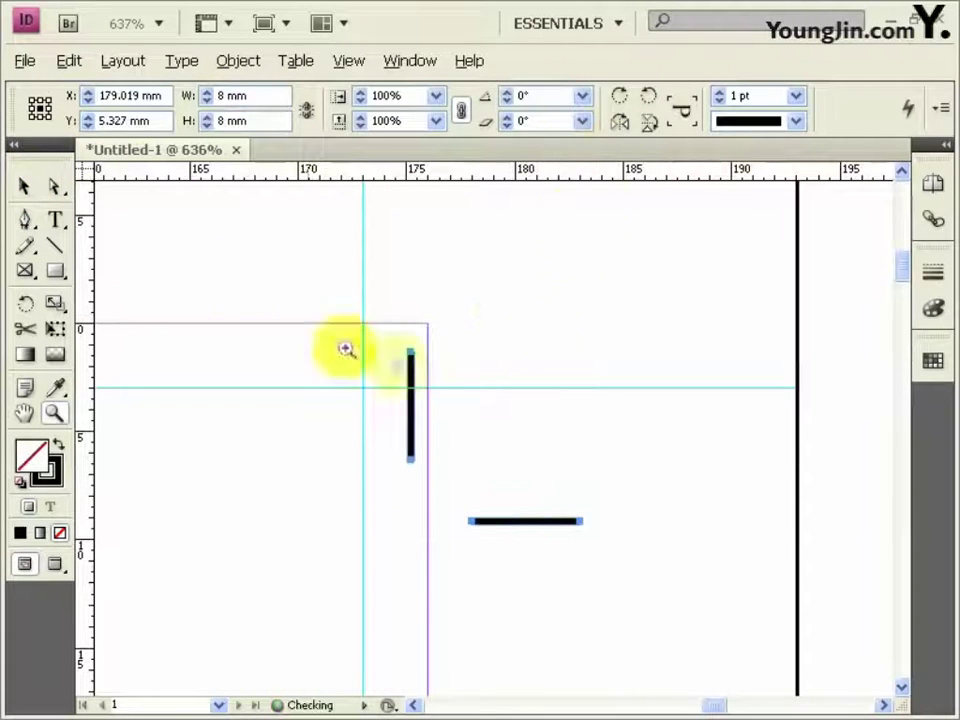
{"action": "key", "text": "v"}
{"action": "left_click_drag", "start_coordinate": [414, 418], "coordinate": [370, 281]}
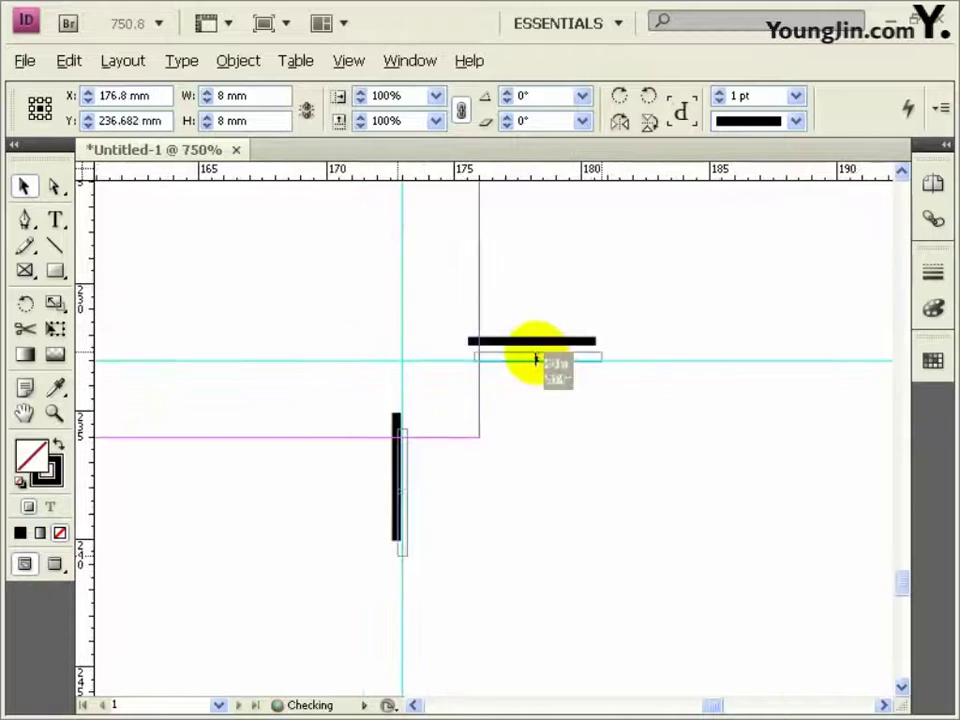
Step: Fit rotated copies of the crop mark pair to the guides at the lower-right and lower-left margin corners
{"action": "left_click_drag", "start_coordinate": [536, 356], "coordinate": [544, 364]}
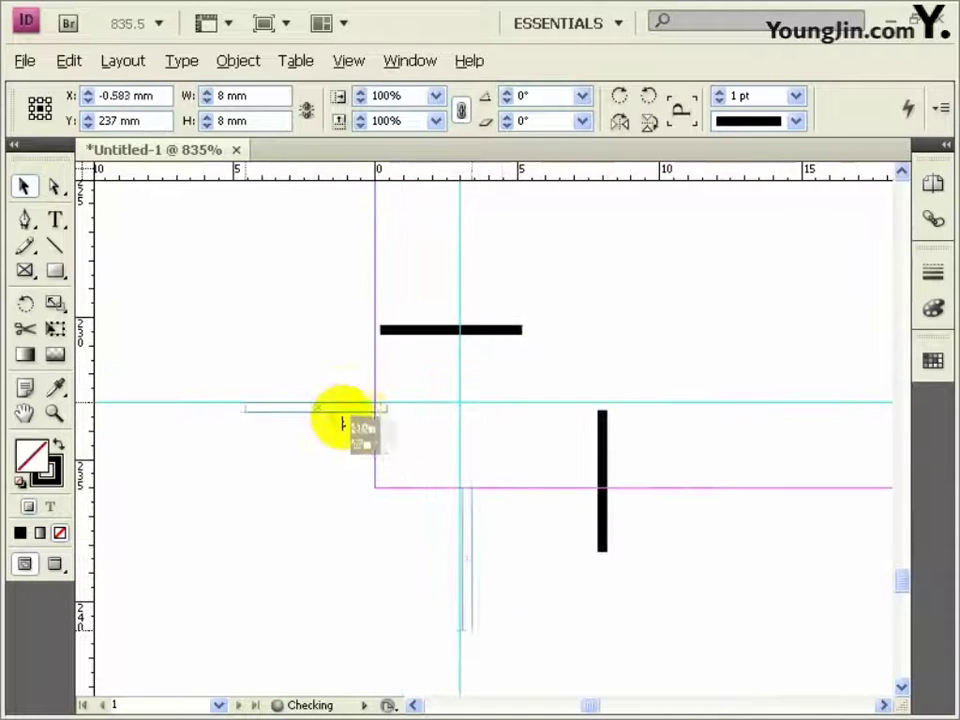
{"action": "left_click_drag", "start_coordinate": [343, 422], "coordinate": [327, 424]}
{"action": "double_click", "coordinate": [24, 413]}
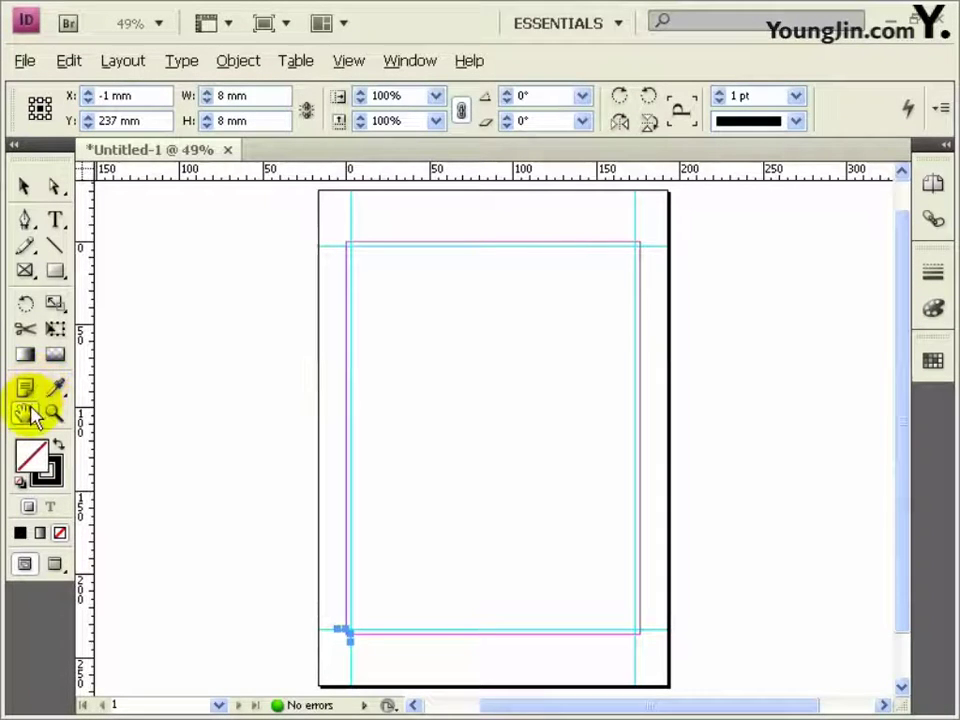
Step: Place the poster file 01 from the 작업 folder at the upper-left margin corner and size it to 176 × 236 mm
{"action": "key", "text": "ctrl+d"}
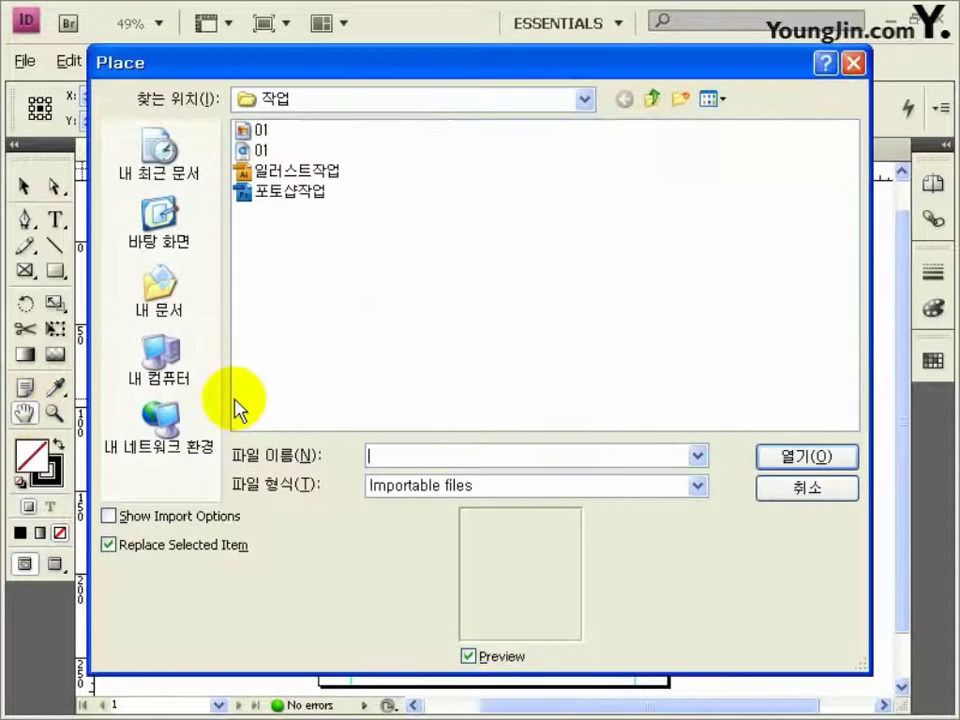
{"action": "left_click", "coordinate": [254, 131]}
{"action": "double_click", "coordinate": [254, 131]}
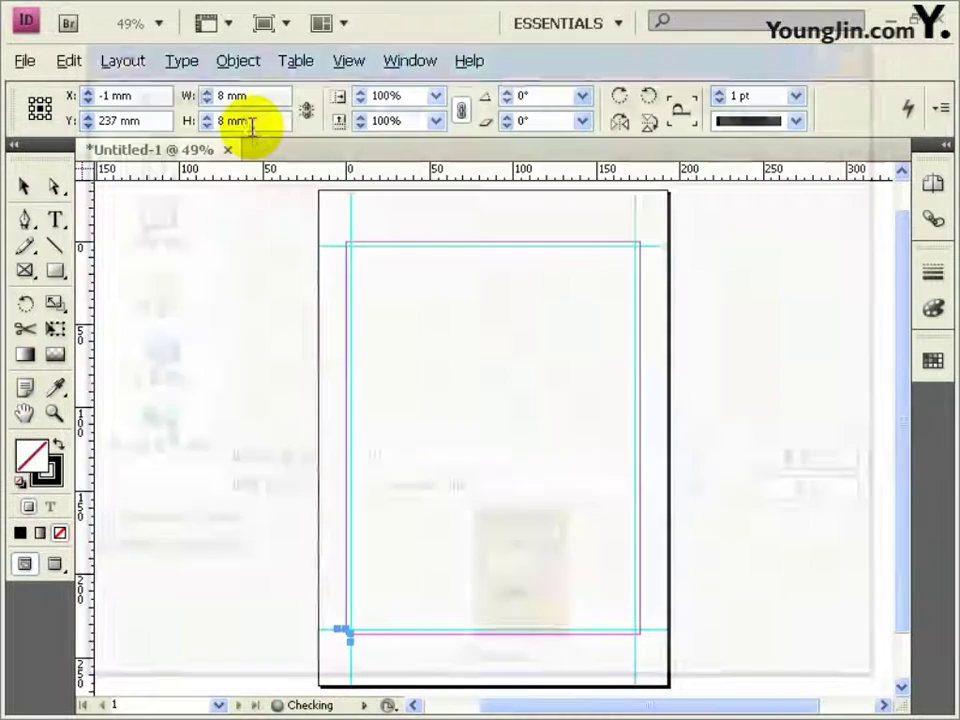
{"action": "left_click", "coordinate": [347, 244]}
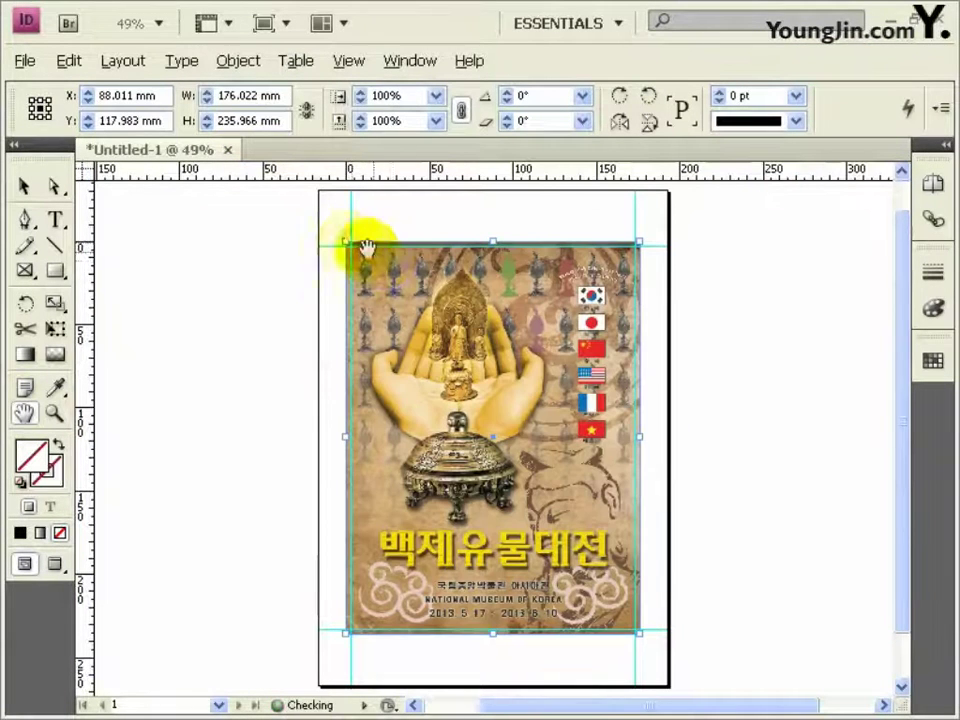
{"action": "triple_click", "coordinate": [246, 96]}
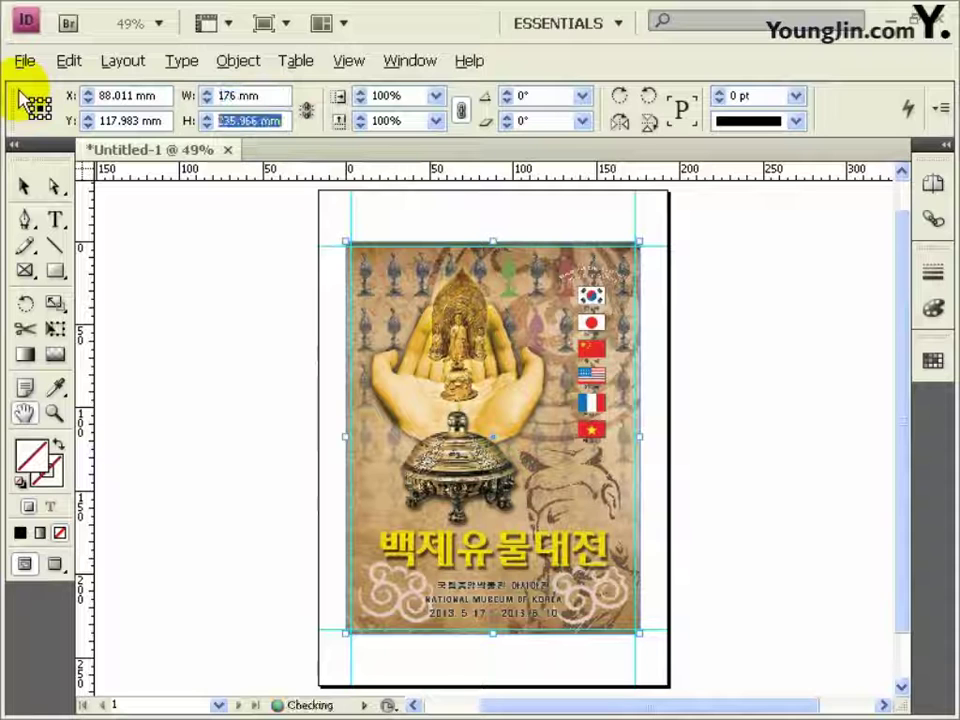
{"action": "key", "text": "Return"}
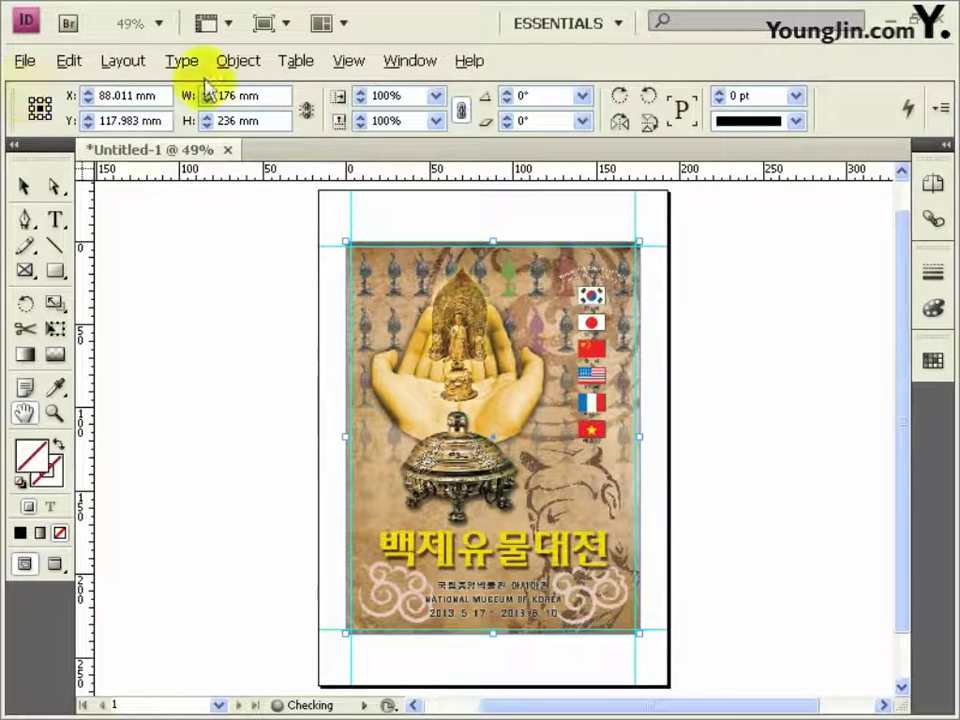
Step: Set the placed poster's display performance to High Quality Display
{"action": "left_click", "coordinate": [23, 187]}
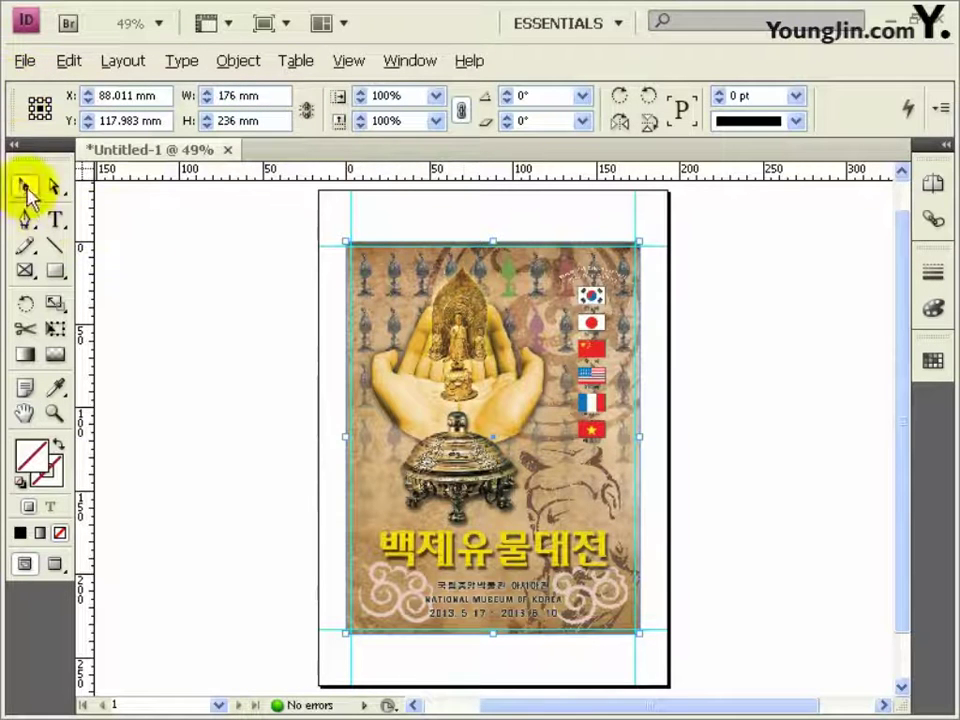
{"action": "right_click", "coordinate": [590, 425]}
{"action": "mouse_move", "coordinate": [665, 660]}
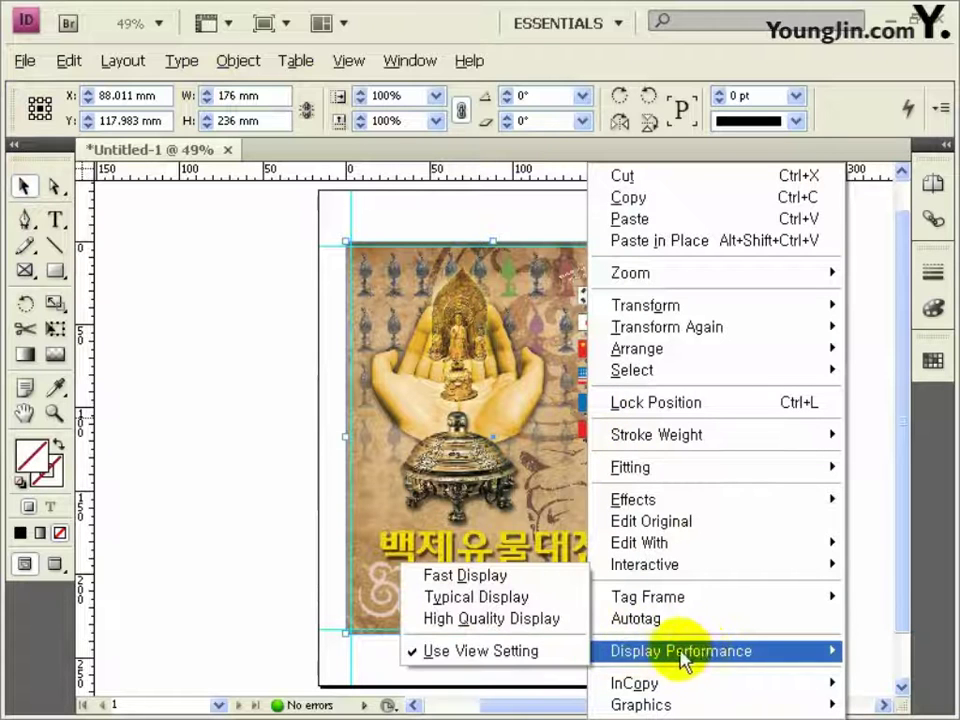
{"action": "left_click", "coordinate": [487, 621]}
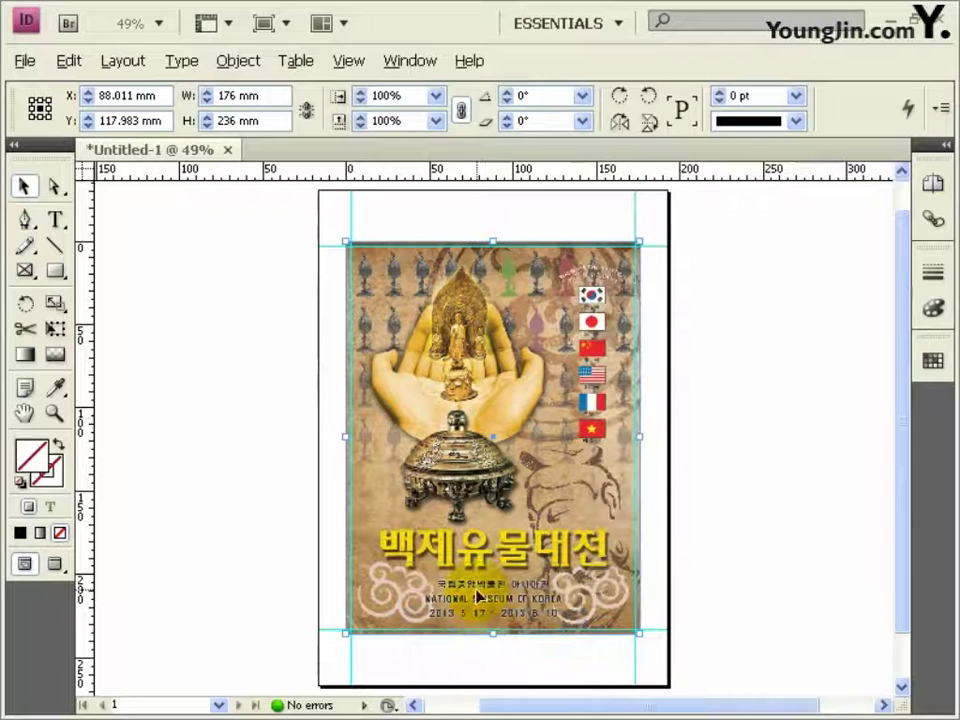
Step: Add the number 01 as 10 pt Dotum text below the poster, beside the lower-left vertical crop mark
{"action": "left_click_drag", "start_coordinate": [332, 626], "coordinate": [378, 656]}
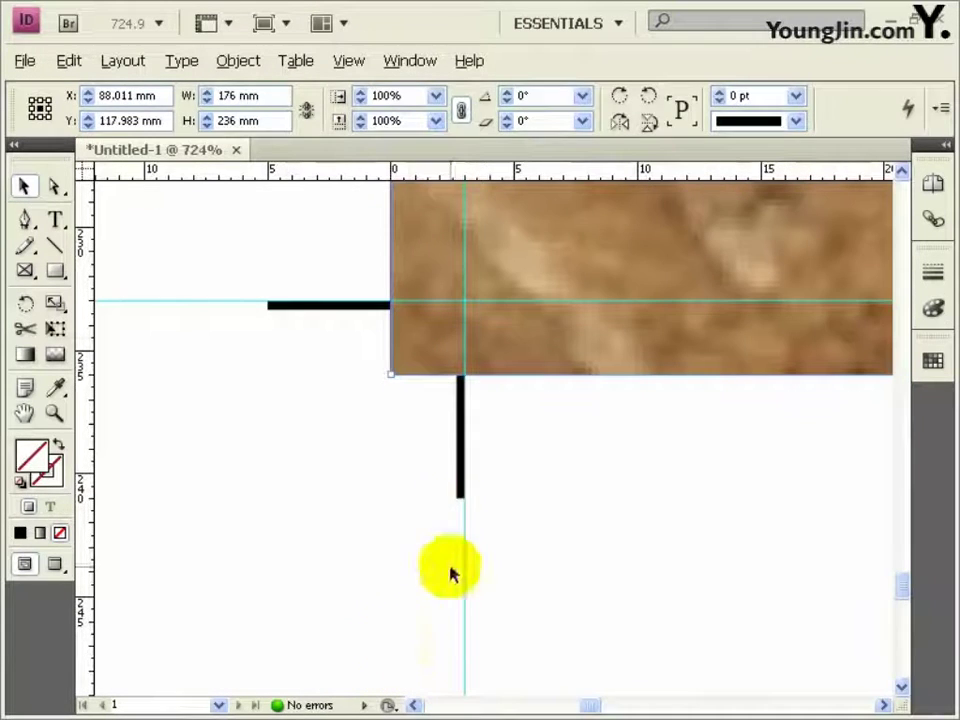
{"action": "key", "text": "t"}
{"action": "left_click", "coordinate": [578, 465]}
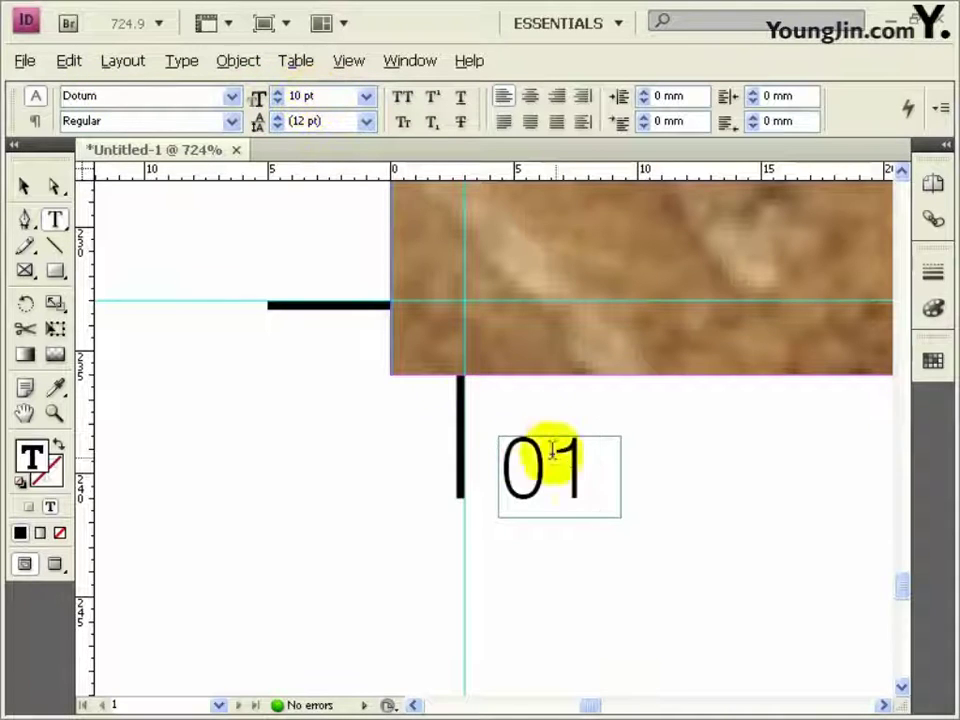
{"action": "double_click", "coordinate": [519, 473]}
{"action": "left_click_drag", "start_coordinate": [519, 473], "coordinate": [586, 484]}
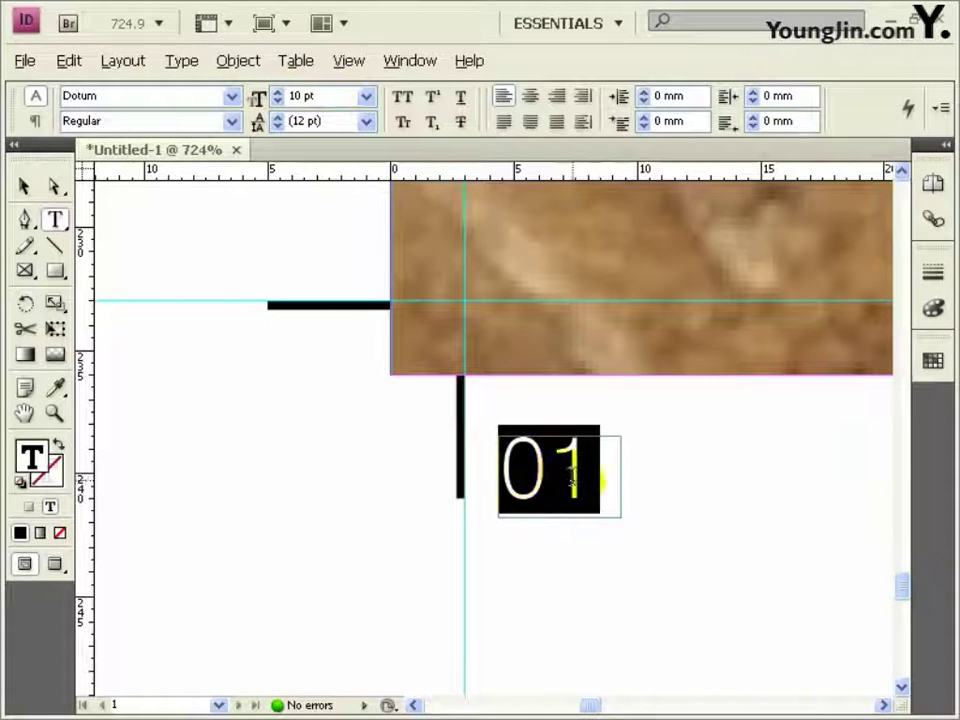
{"action": "left_click", "coordinate": [572, 480]}
Step: Save the InDesign document as 01 in the 작업 folder
{"action": "double_click", "coordinate": [25, 414]}
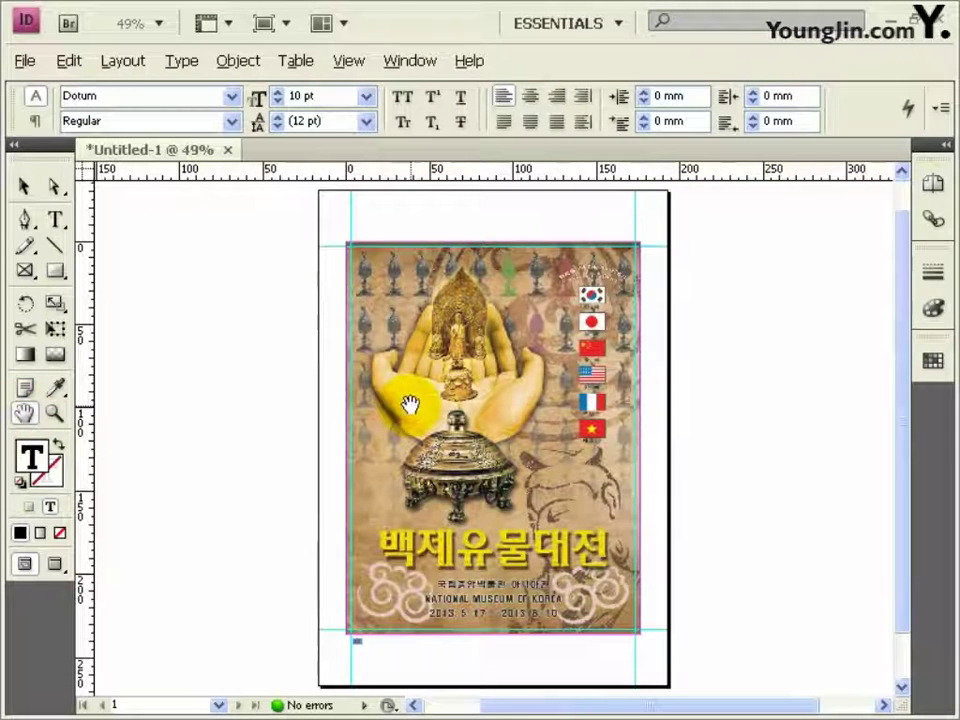
{"action": "key", "text": "ctrl+s"}
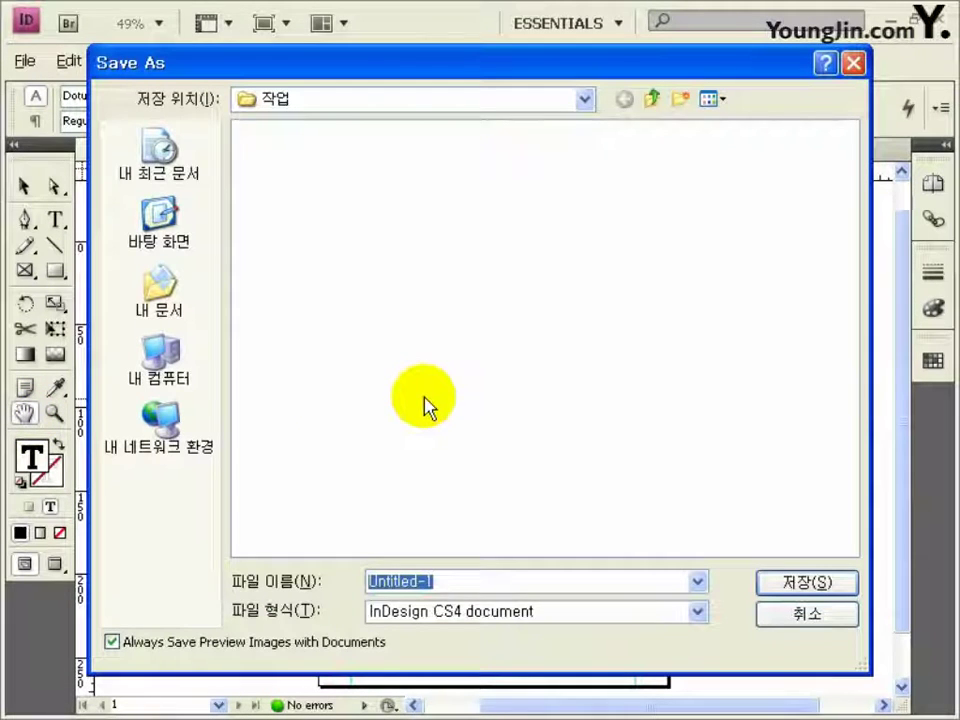
{"action": "type", "text": "01"}
{"action": "key", "text": "Return"}
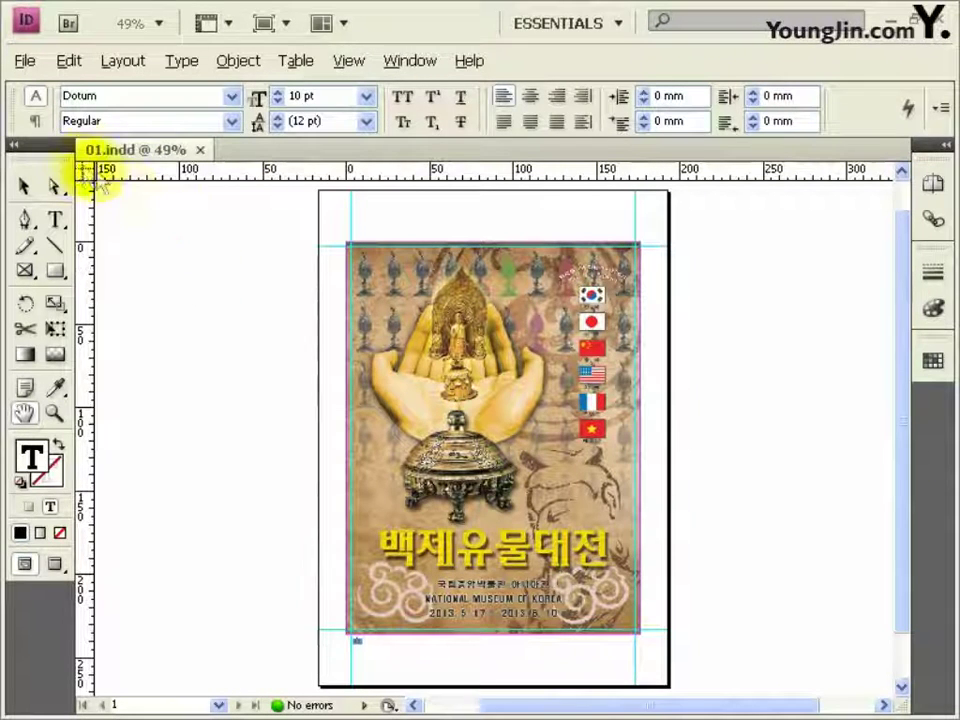
{"action": "left_click", "coordinate": [25, 60]}
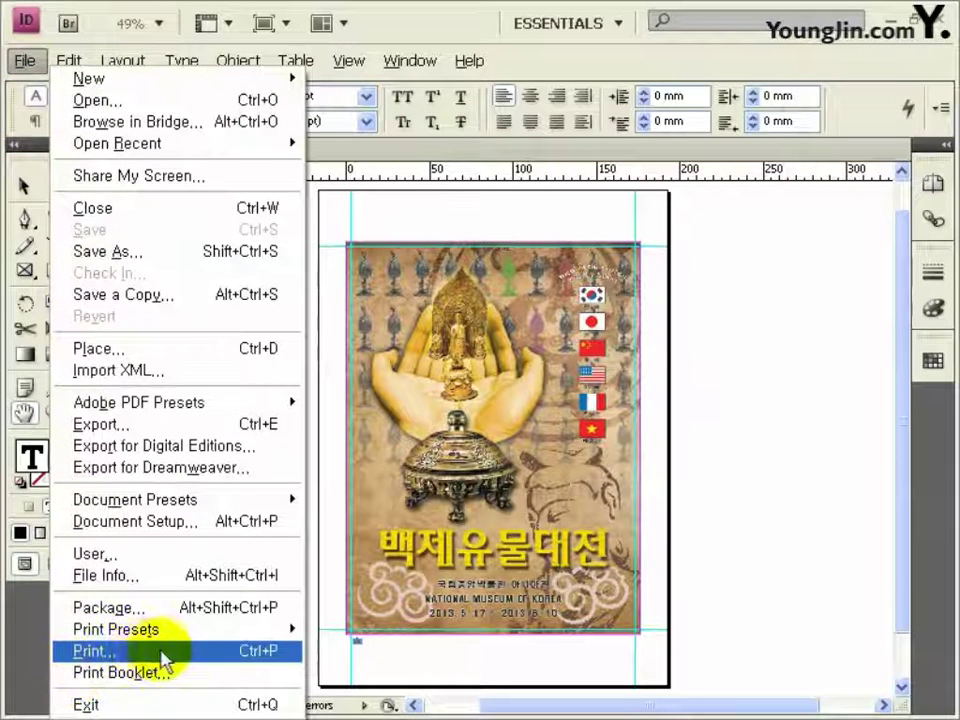
{"action": "left_click", "coordinate": [328, 205]}
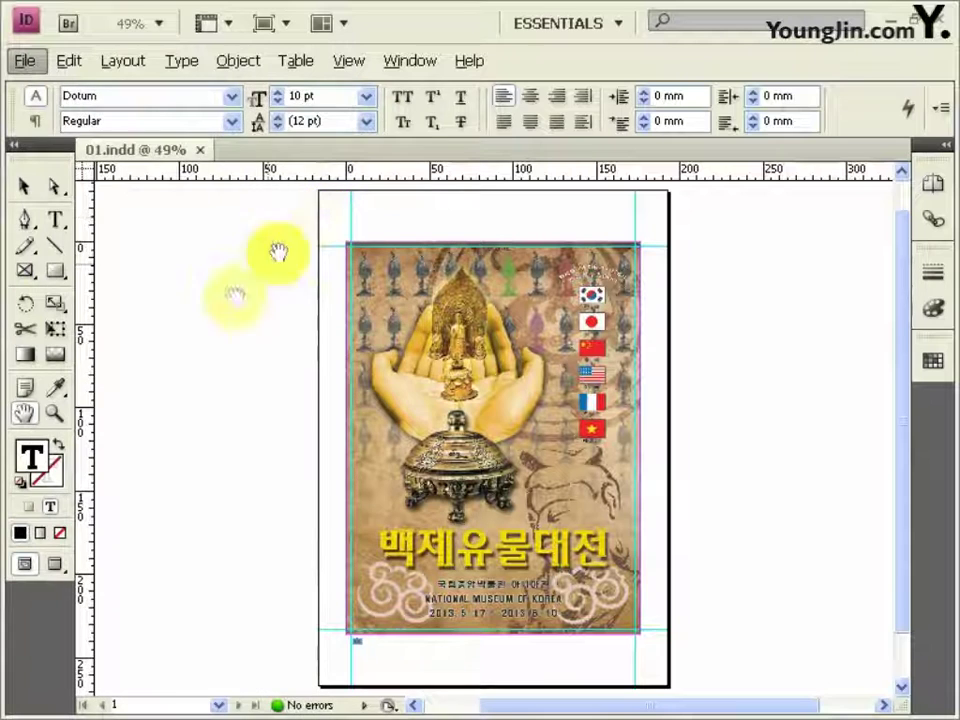
{"action": "left_click", "coordinate": [26, 188]}
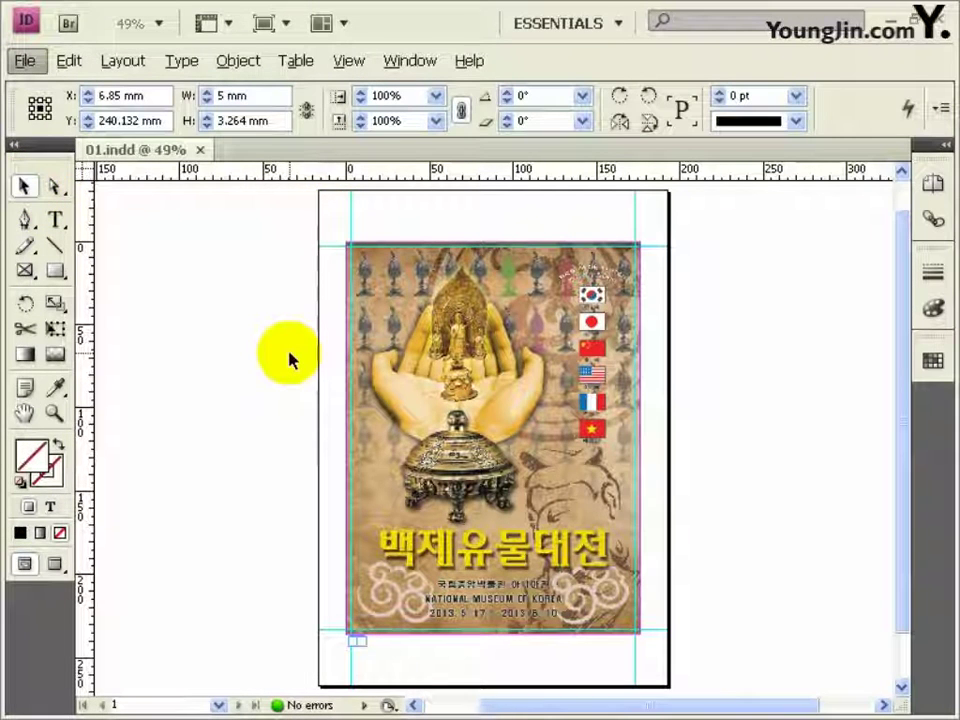